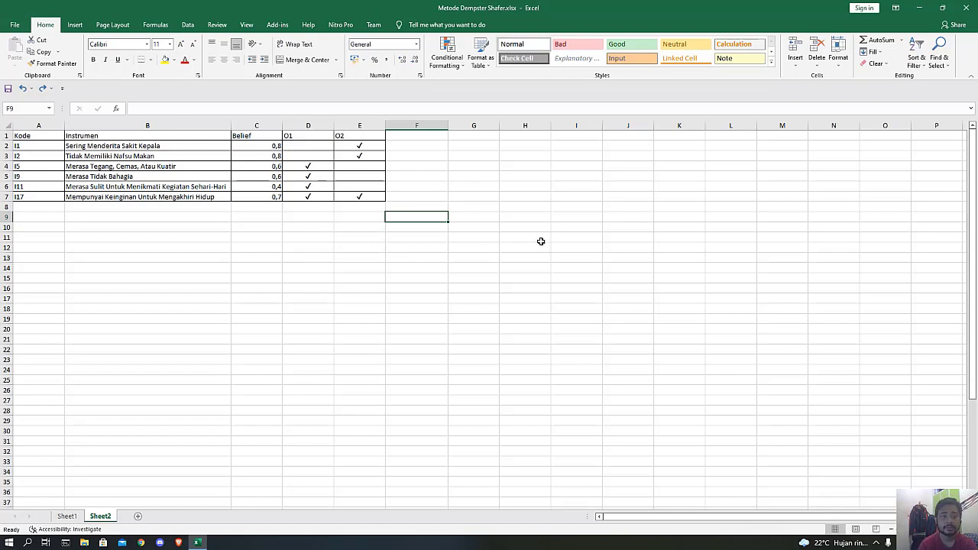
Enter the heading "Instrumen Pertama" in cell F9, with both words capitalised.
type("I")
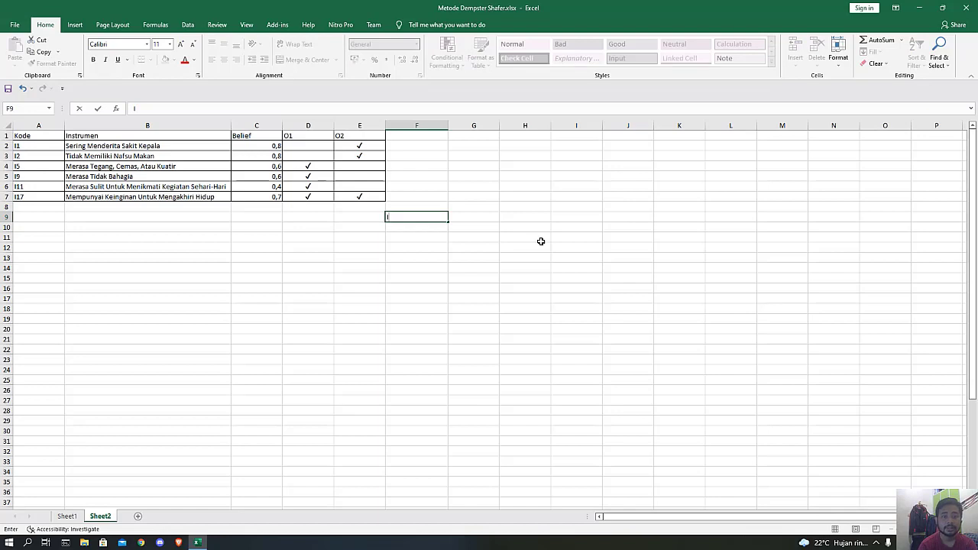
type("nstrumen")
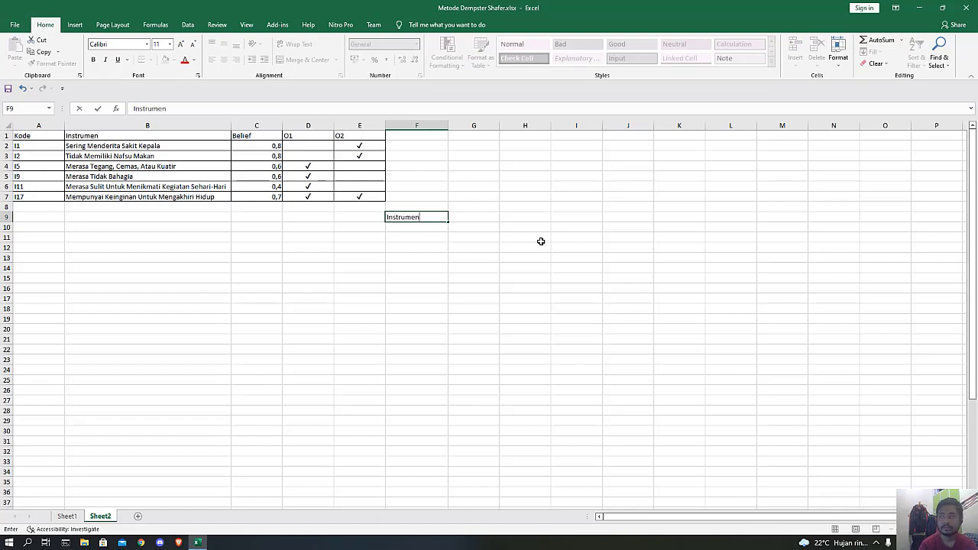
type(" pertama")
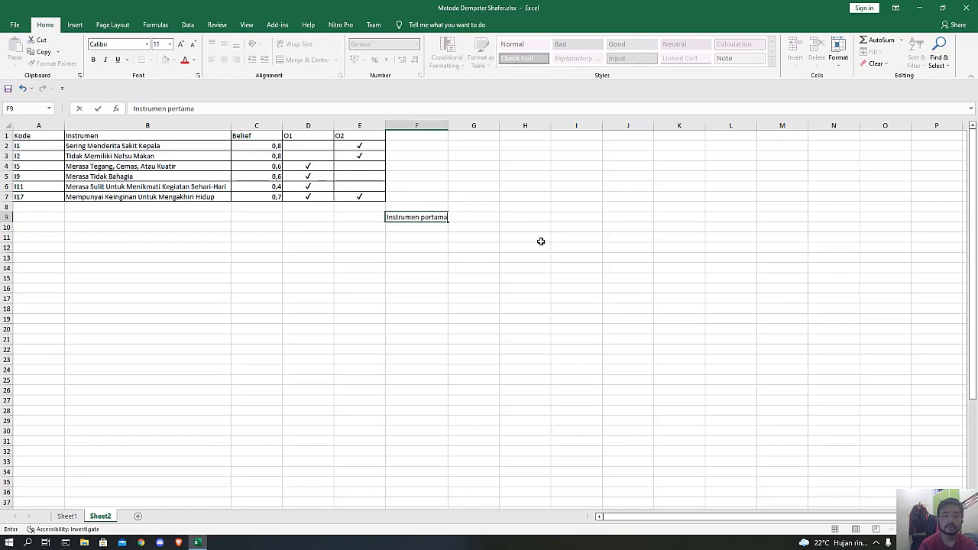
key("Return")
key("Up")
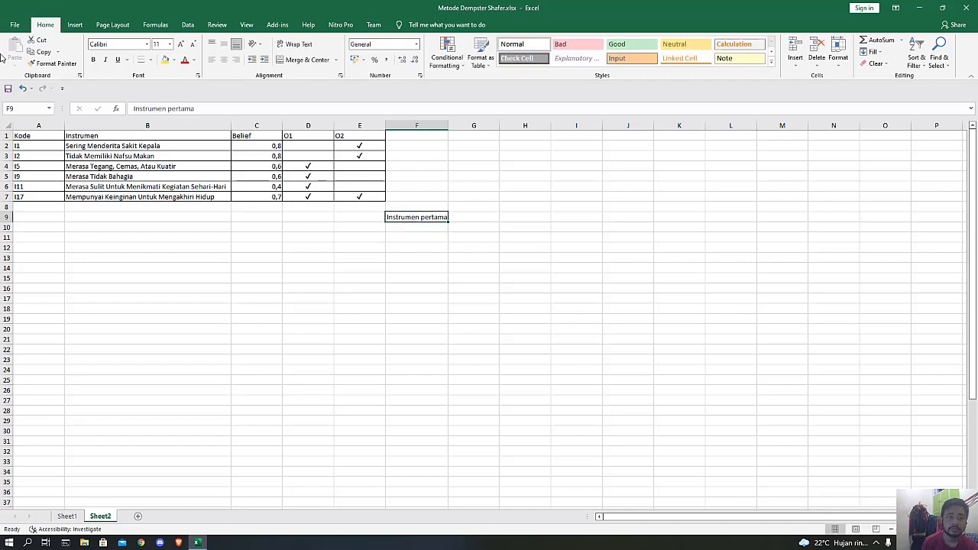
left_click(167, 109)
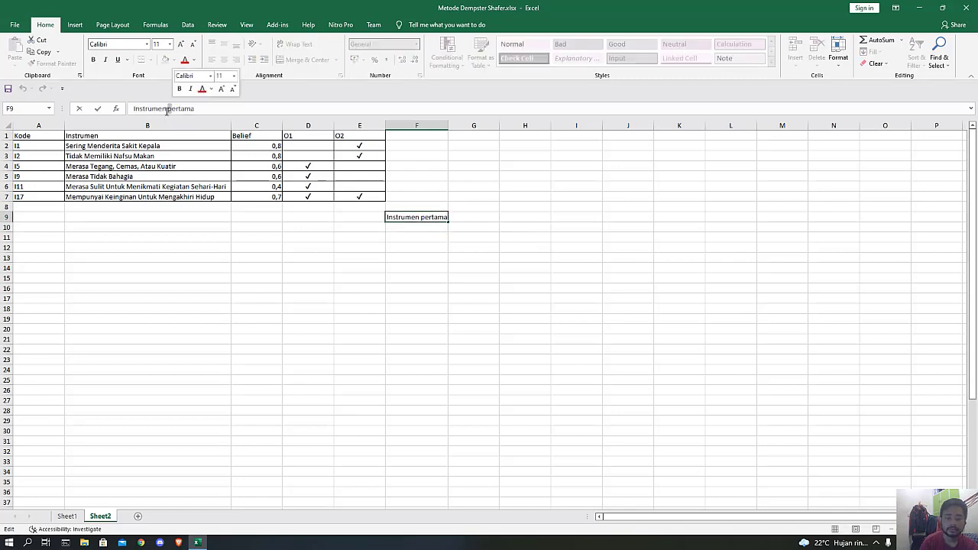
key("Delete")
type("P")
key("Return")
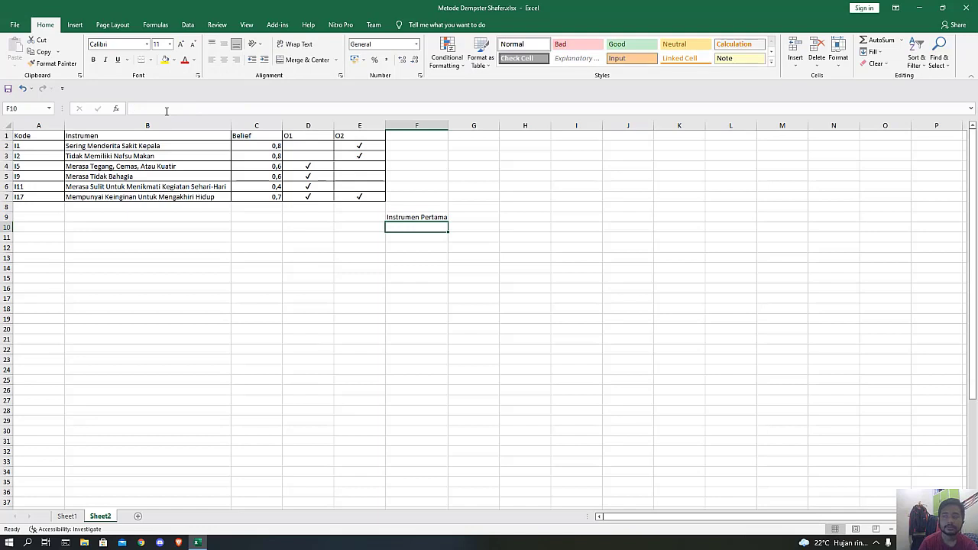
Label cell F10 "m1 (O2)" and link G10 to the belief value of instrument I1 with =C2.
type("m1 (O2")
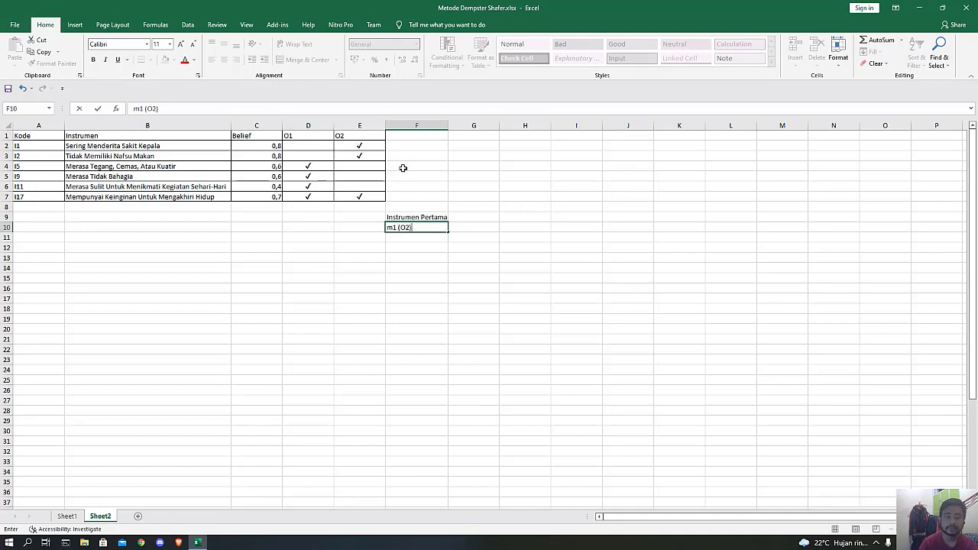
key("Tab")
type("=")
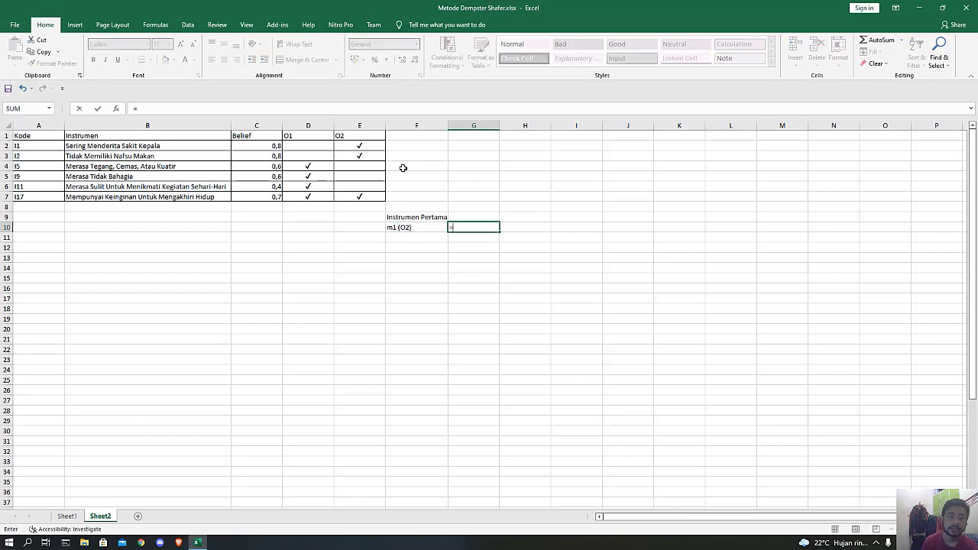
left_click(255, 146)
key("Return")
Enter the label "m1 (θ)" in cell F11, taking the theta symbol from the clipboard history.
key("Left")
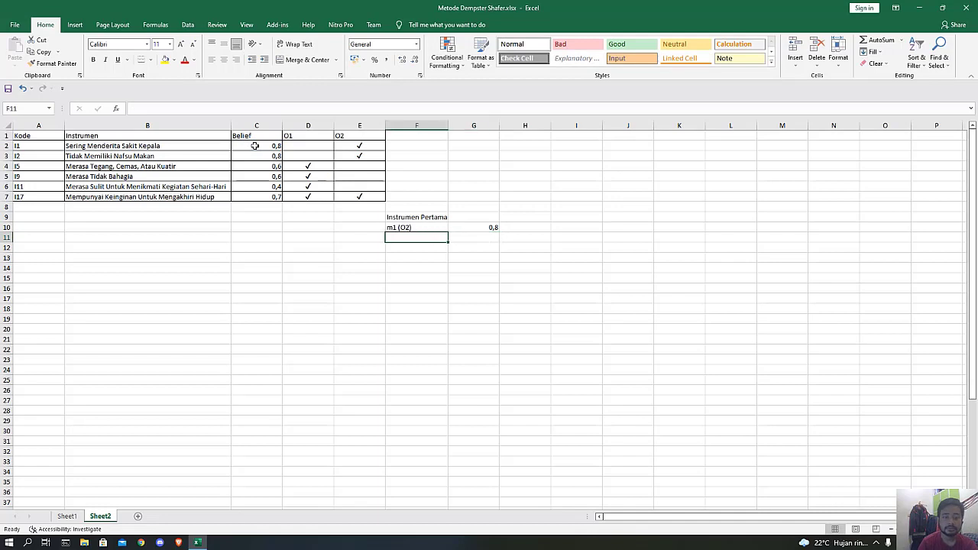
type("M1 (O2)")
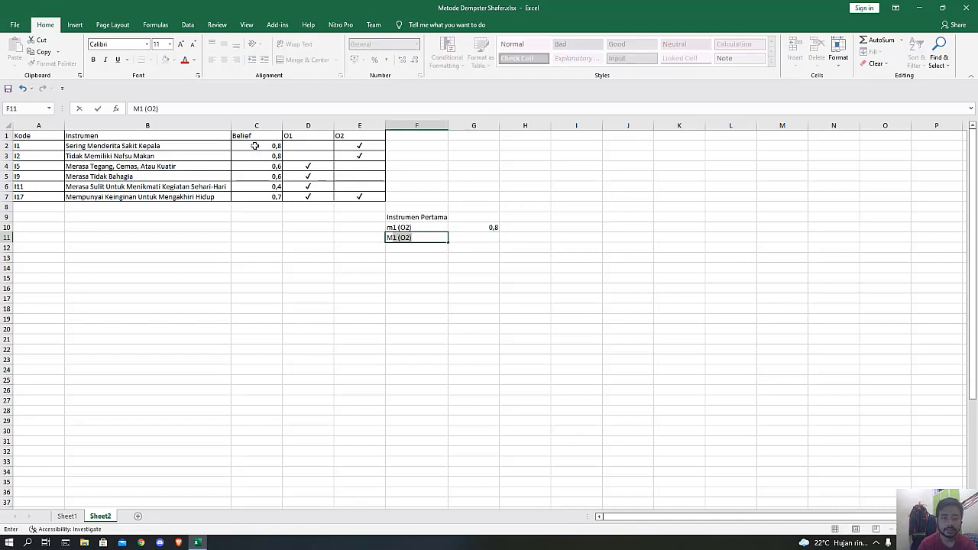
key("BackSpace")
key("BackSpace")
key("BackSpace")
key("BackSpace")
key("BackSpace")
key("BackSpace")
key("BackSpace")
type("m1 (O2)")
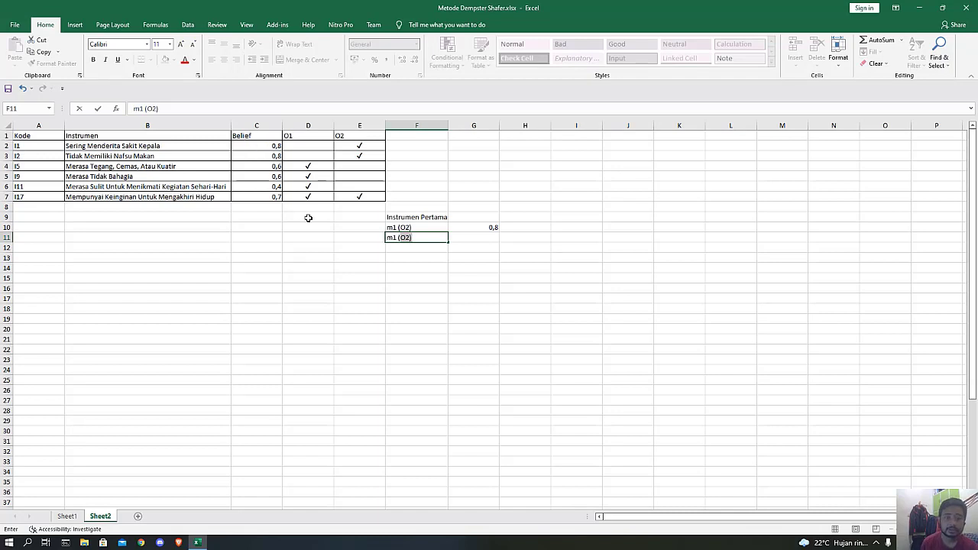
key("super+v")
left_click(441, 279)
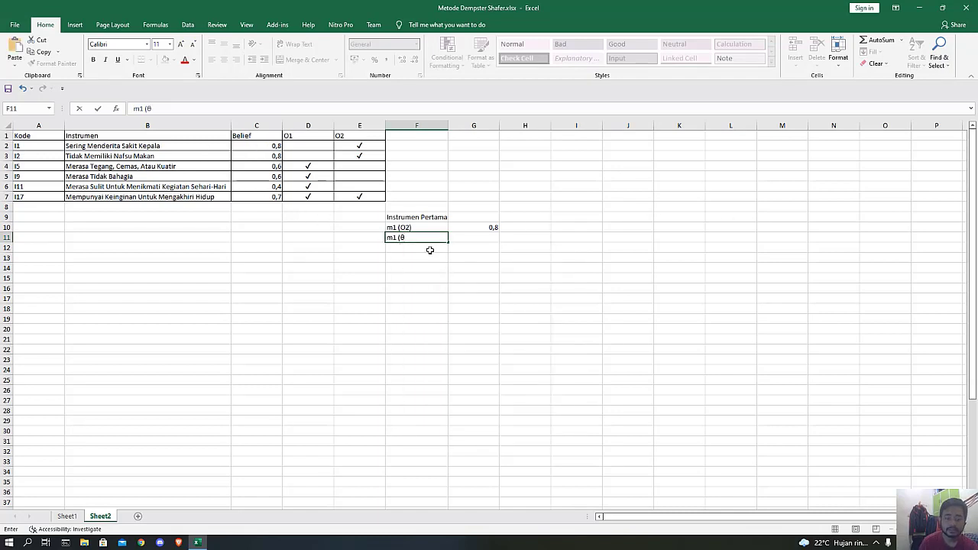
key("Tab")
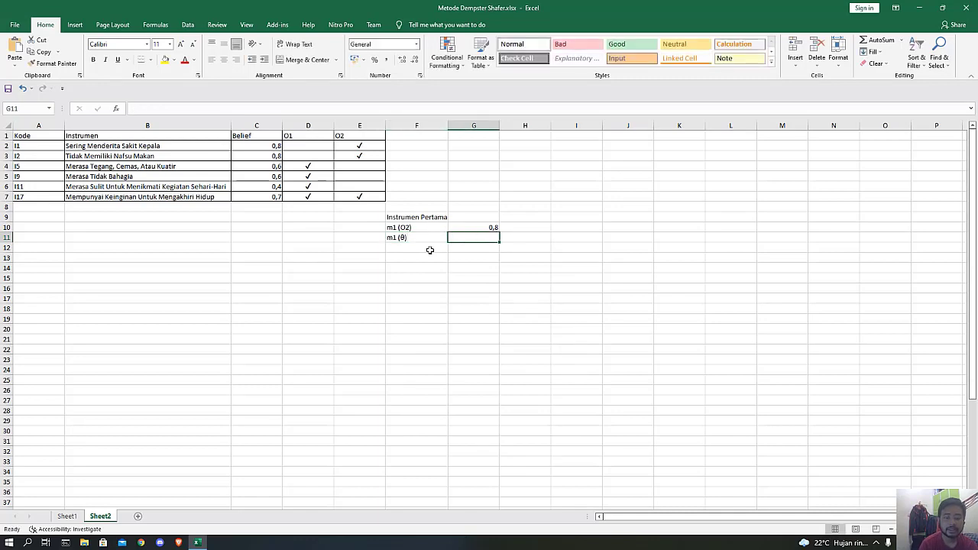
Calculate the m1 (θ) value in G11 with the formula =1-G10.
type("=")
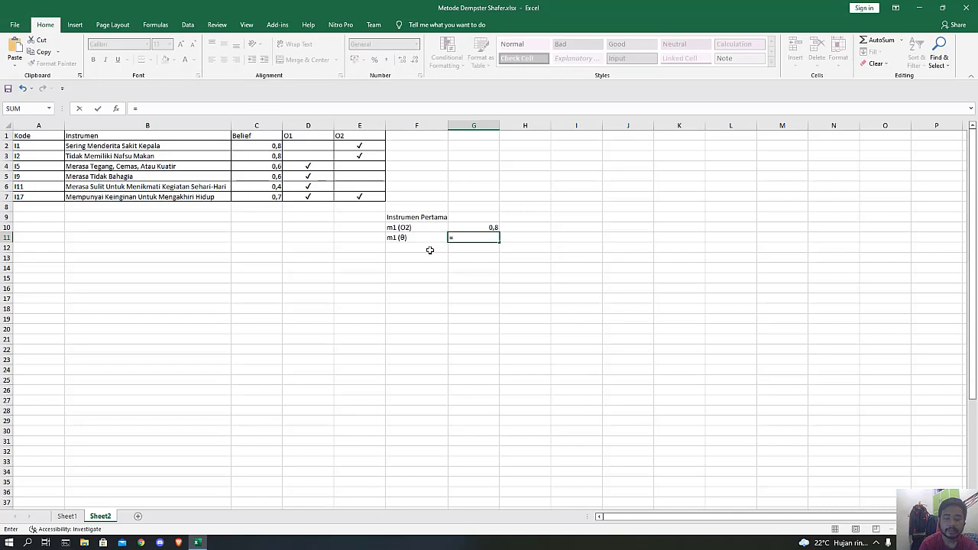
type("1-")
left_click(461, 227)
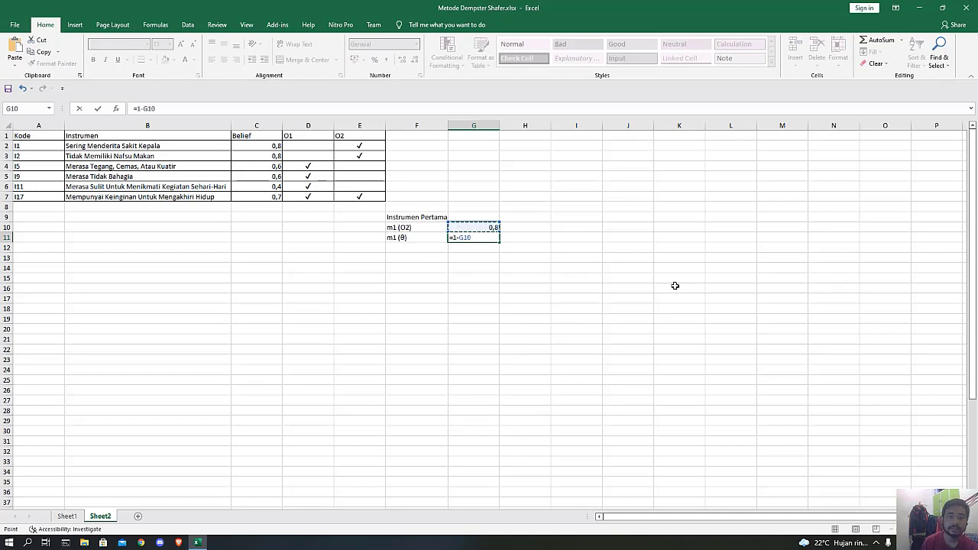
key("Return")
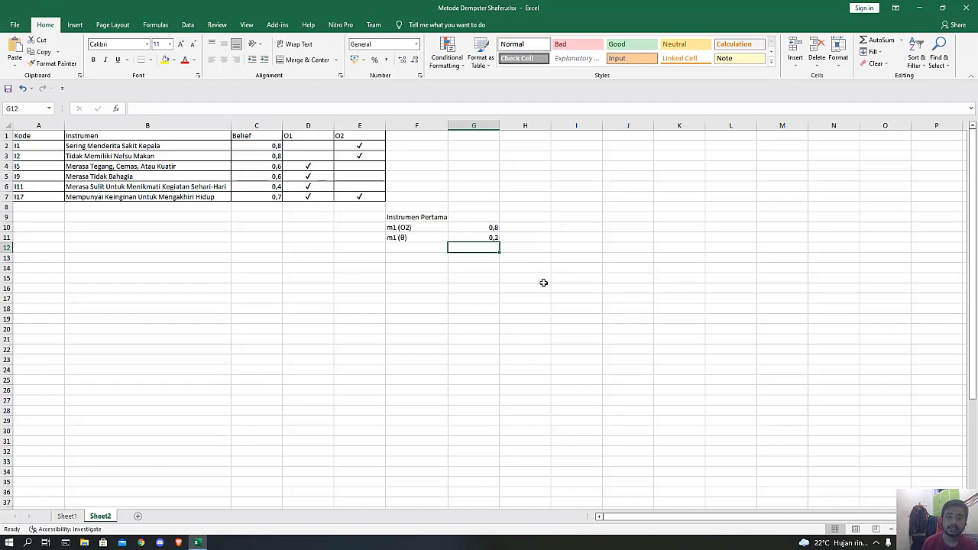
Enter the heading "Instrumen Kedua" in cell F13, below the first instrument's block.
left_click(406, 260)
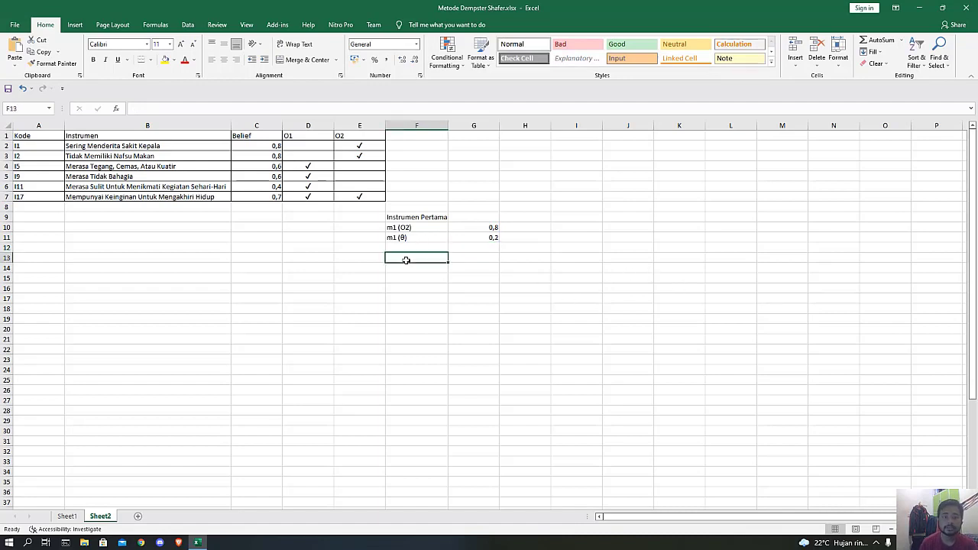
type("Ins")
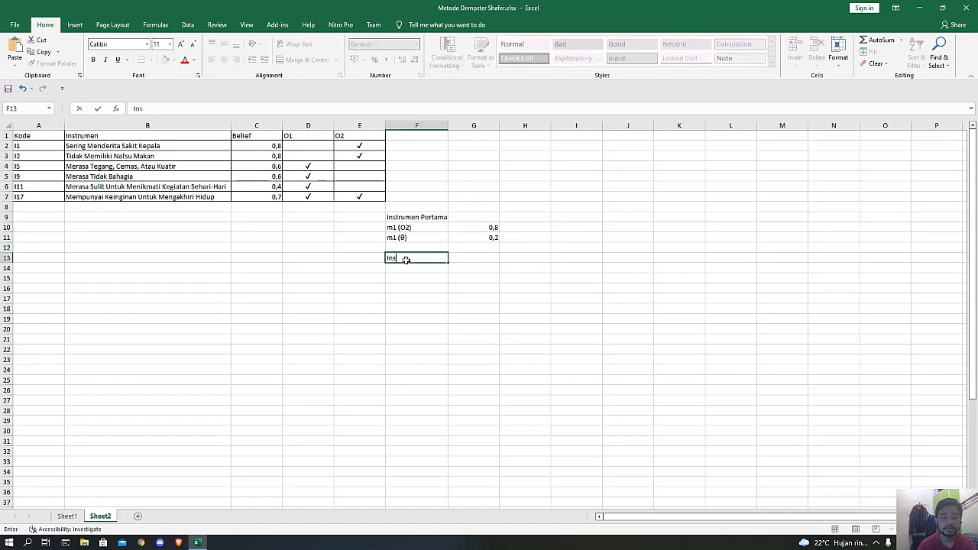
type("trumen")
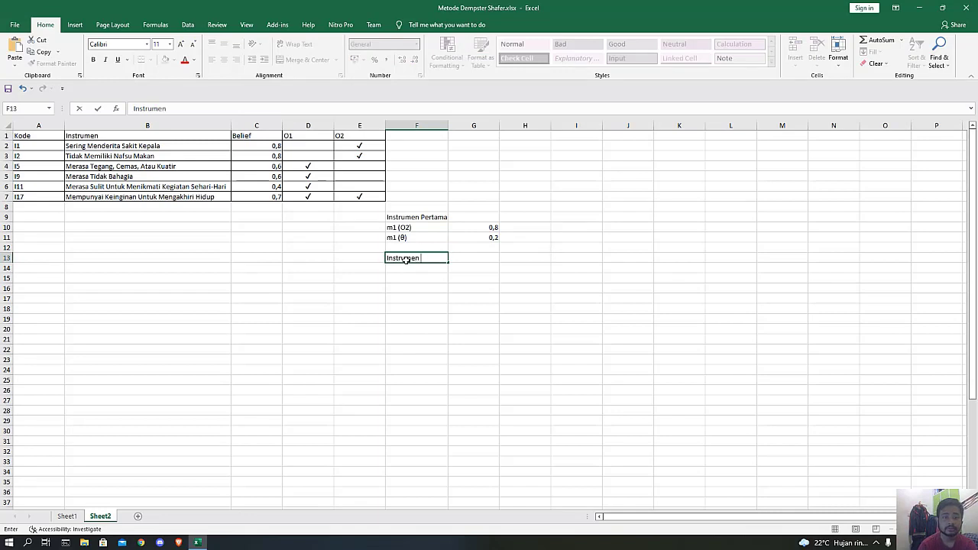
type(" Kedua")
key("Return")
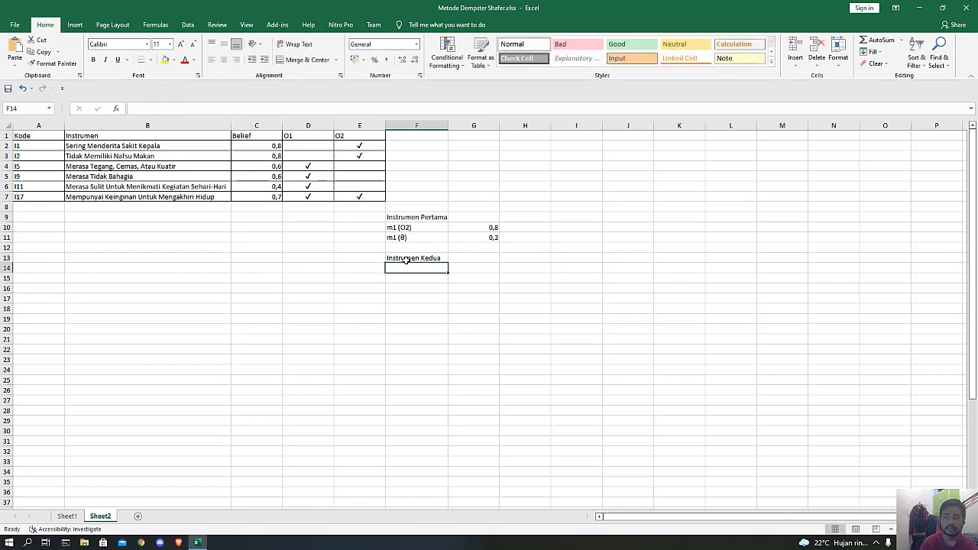
Label cell F14 "m2 (O2)" and link G14 to the belief value of instrument I2 with =C3.
type("m2 (O2")
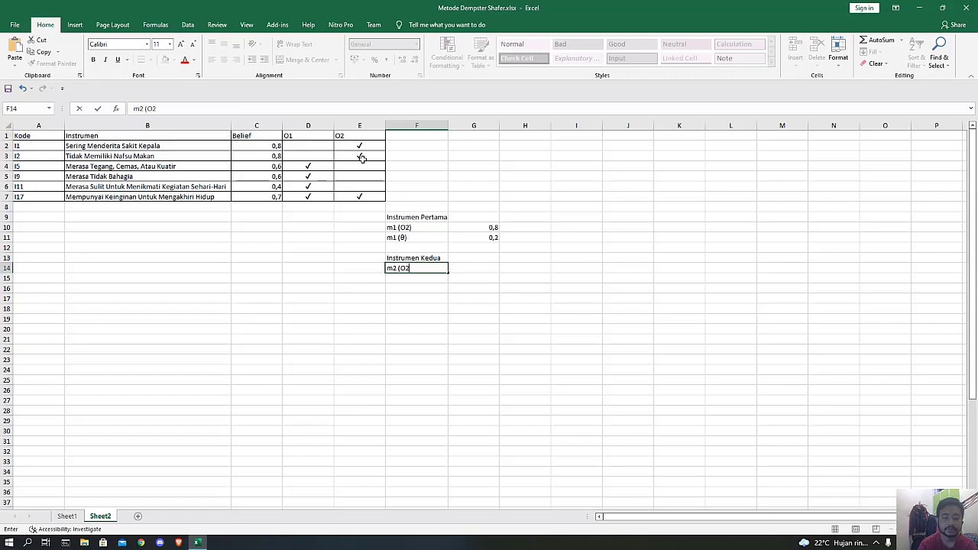
type(")")
key("Tab")
type("=")
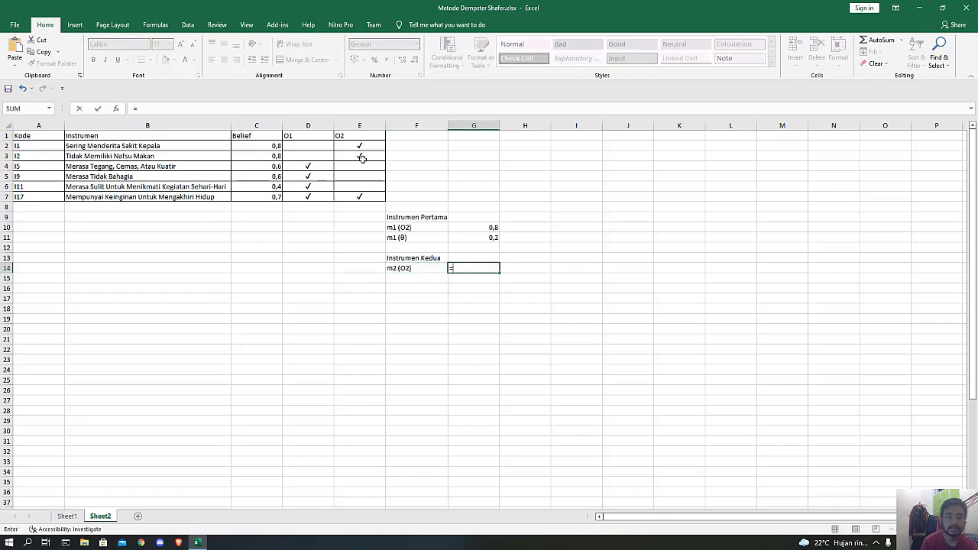
left_click(266, 155)
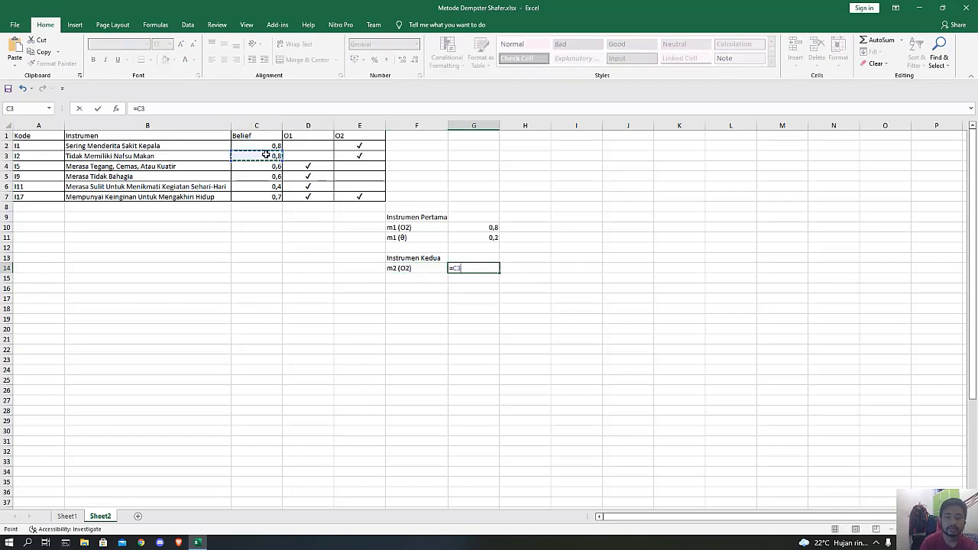
key("Return")
Label cell F15 "m2 (θ)" and calculate its value in G15 with the formula =1-G14.
key("Left")
type("m2")
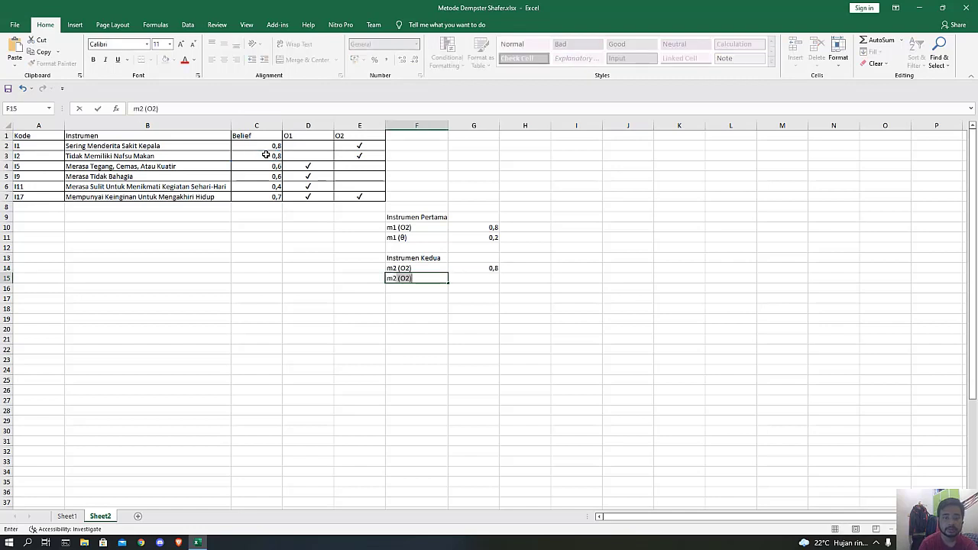
type(" (θ")
key("Tab")
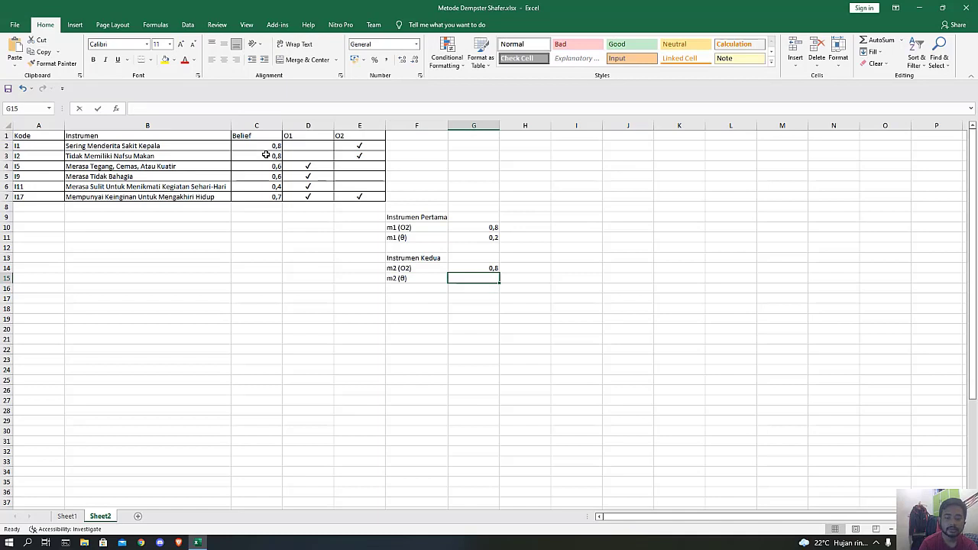
type("=1-")
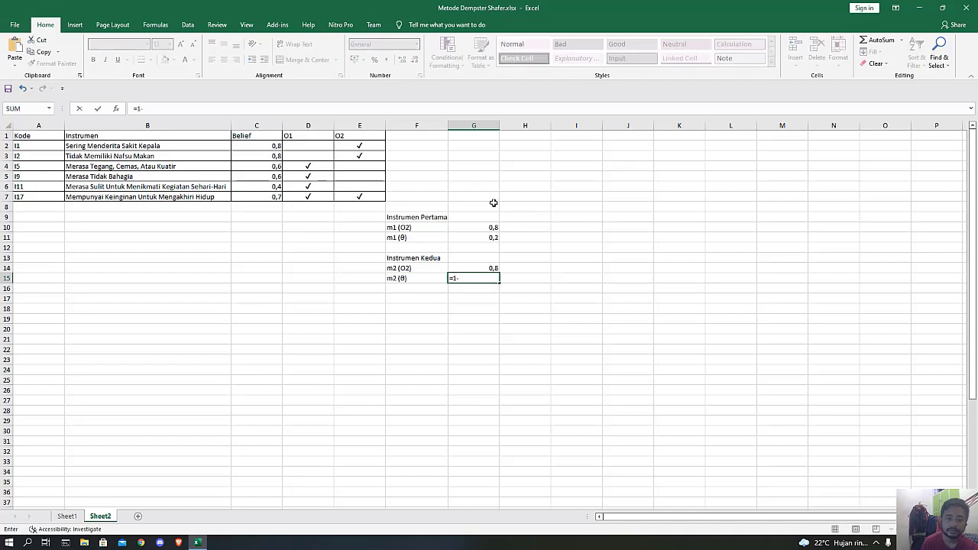
left_click(477, 267)
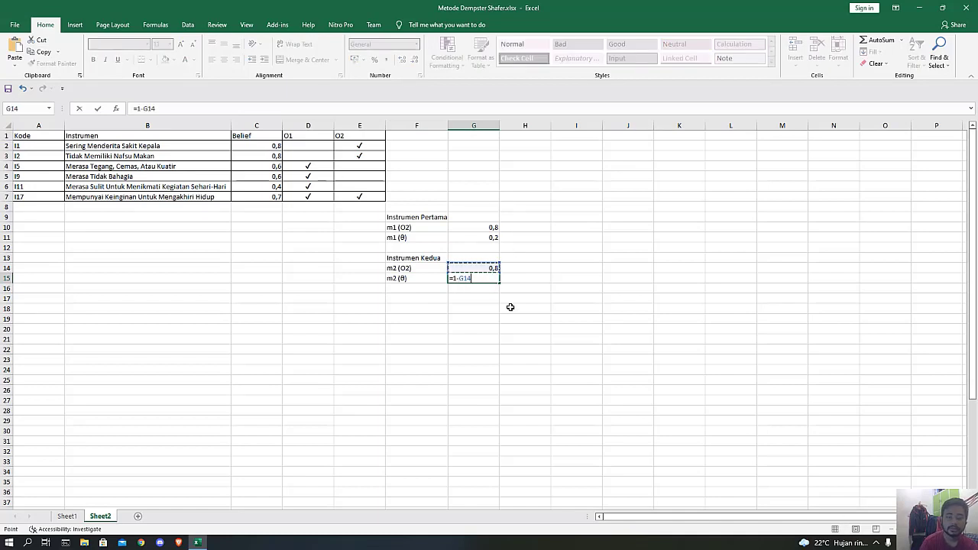
key("Return")
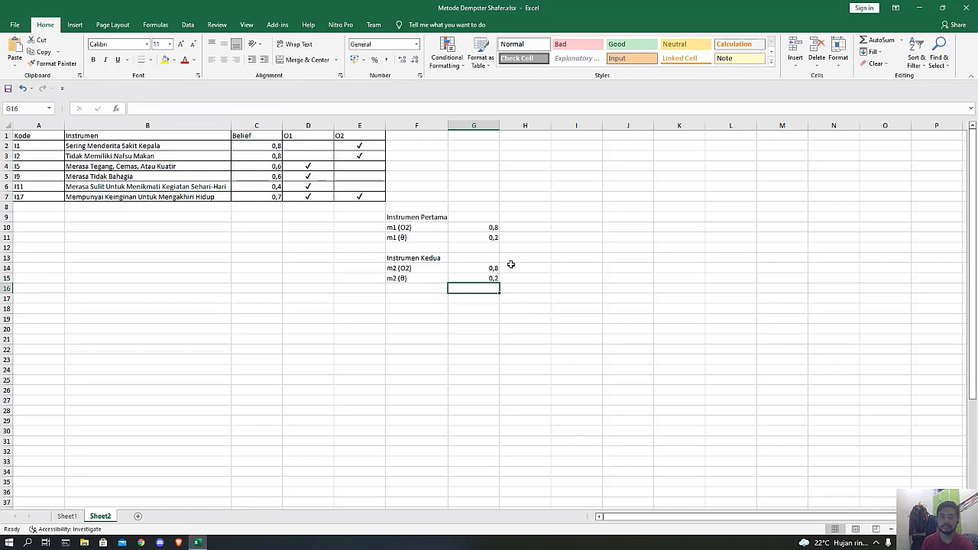
Enter the heading "Perhitungan Iterasi Pertama" in cell H17 for the first iteration's calculation.
left_click(532, 296)
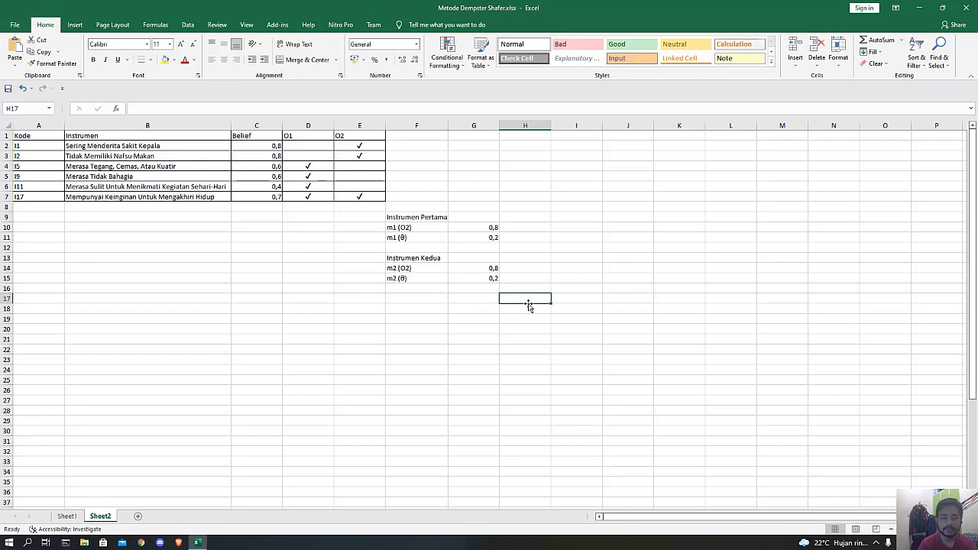
type("Pe")
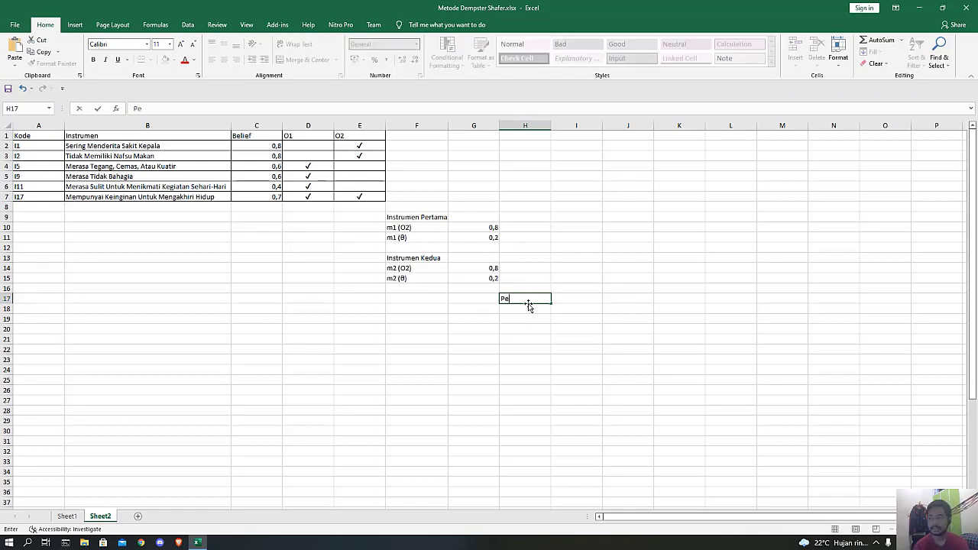
type("rhitungan")
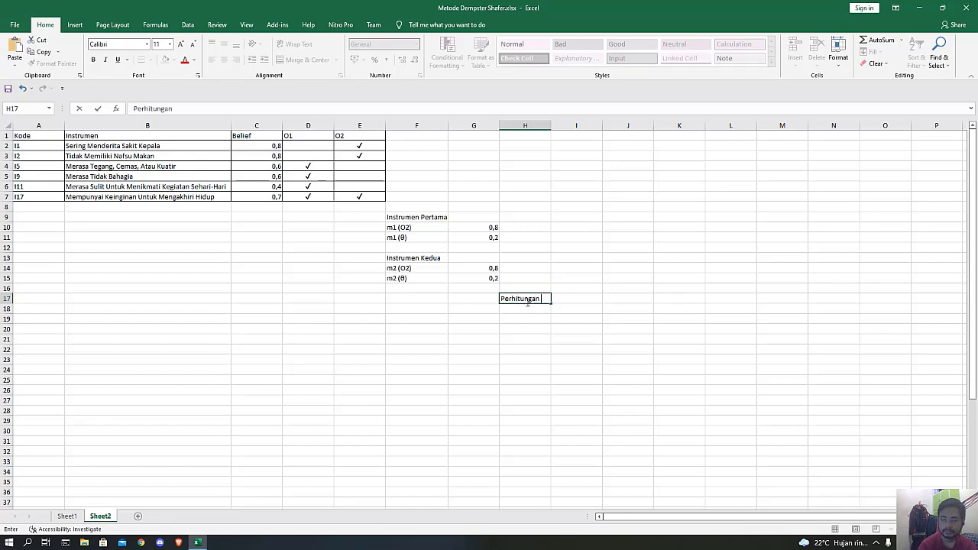
type(" Iterasi  Pe")
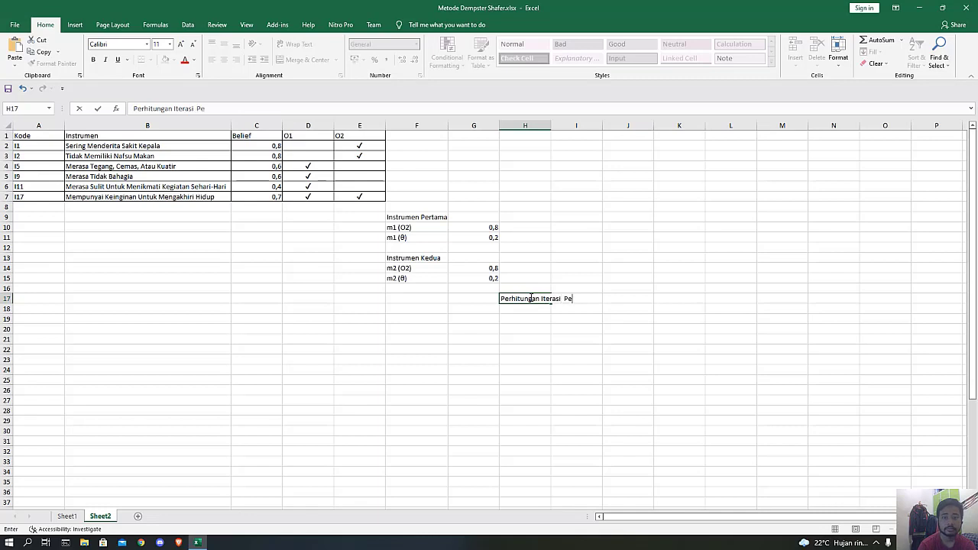
type("rtama")
key("Return")
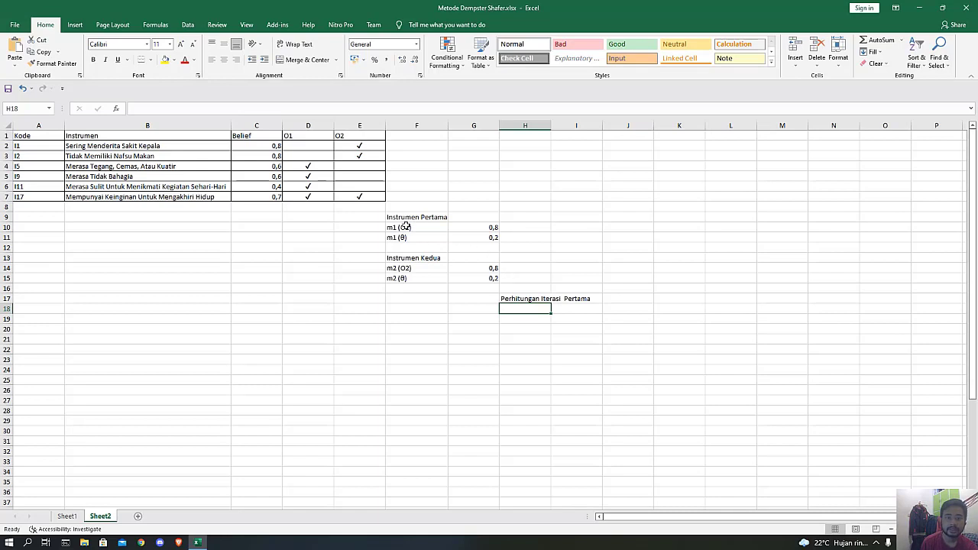
Copy the labels m1 (O2) and m1 (θ) from F10:F11 to H19:H20 under the first iteration heading.
left_click_drag(405, 227, 419, 236)
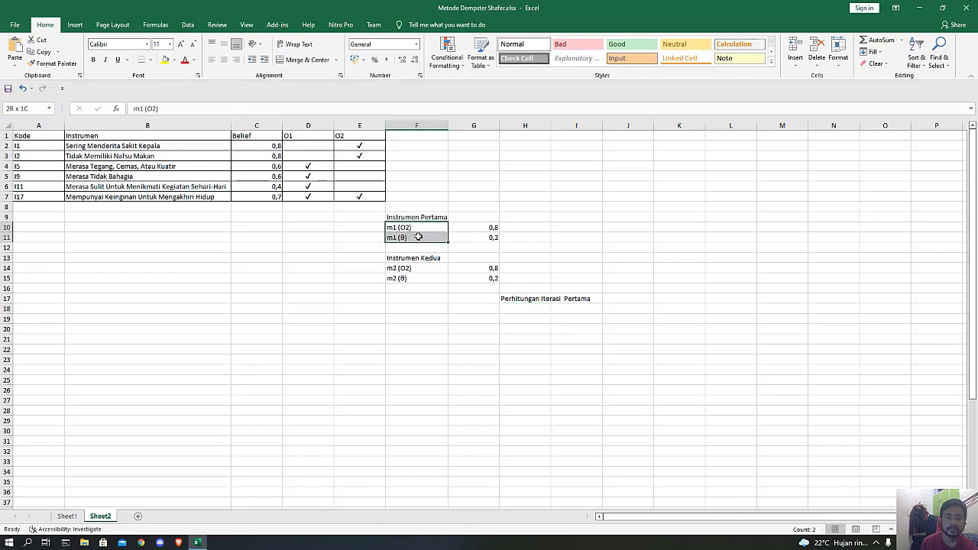
key("ctrl+c")
left_click(527, 315)
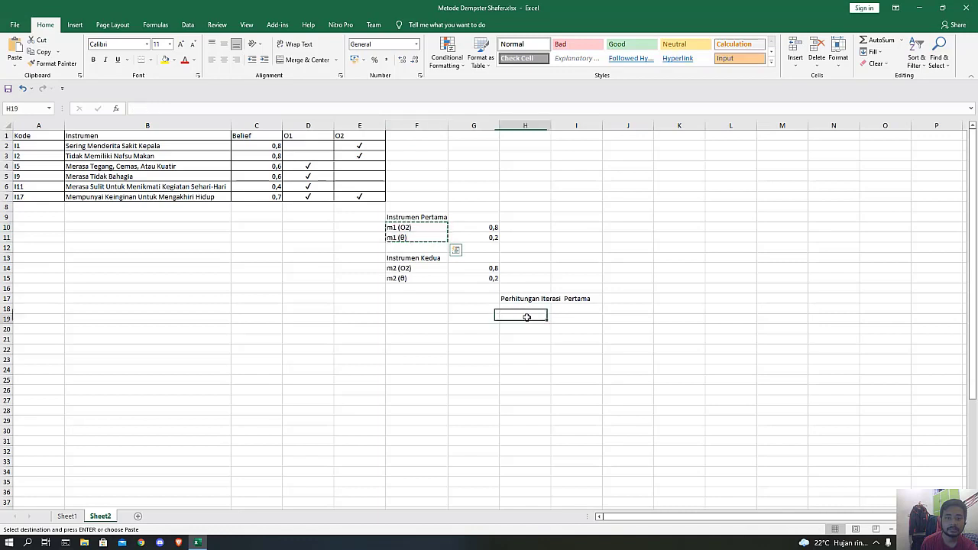
key("ctrl+v")
Link the first instrument's masses into the iteration table, with =G10 in I19 and =G11 in I20.
left_click(569, 319)
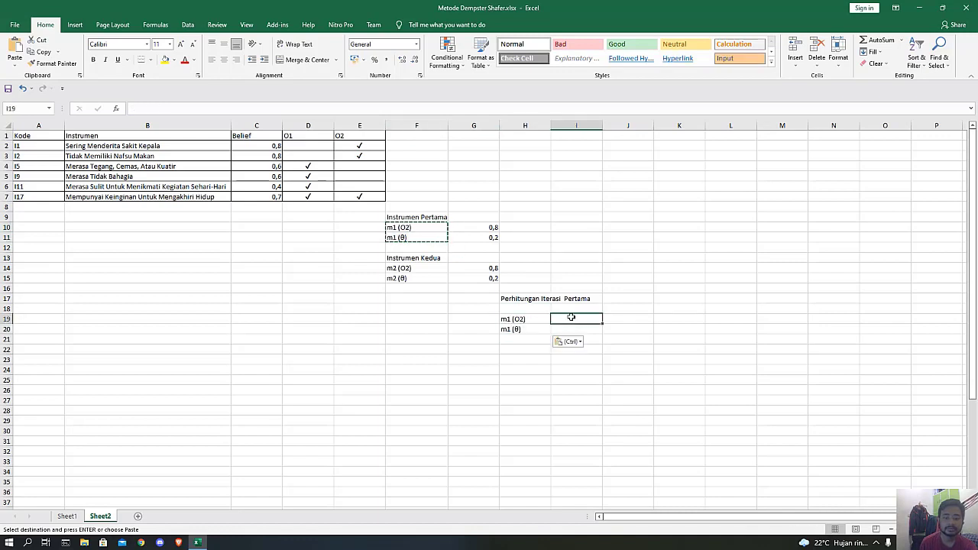
type("=")
left_click(474, 220)
left_click(475, 227)
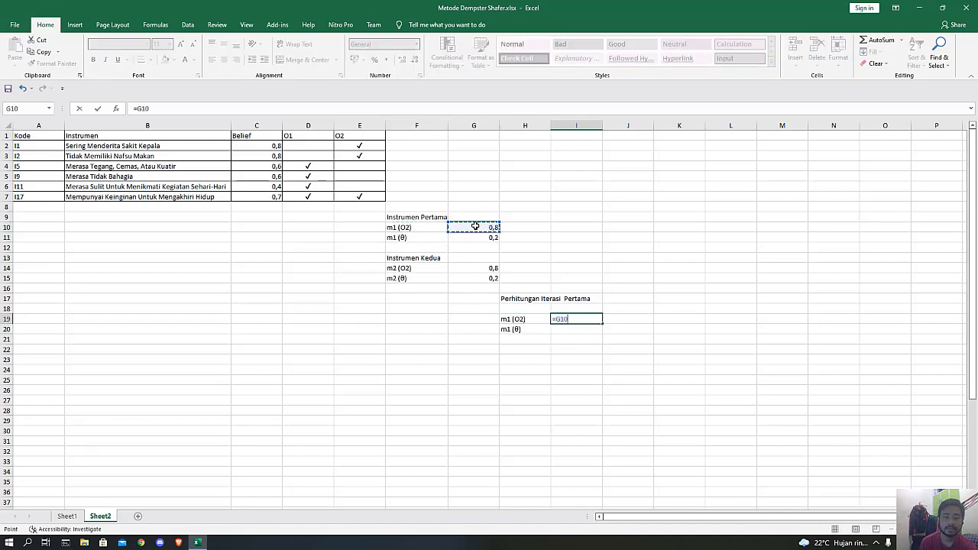
key("Return")
type("=")
left_click(479, 237)
key("Return")
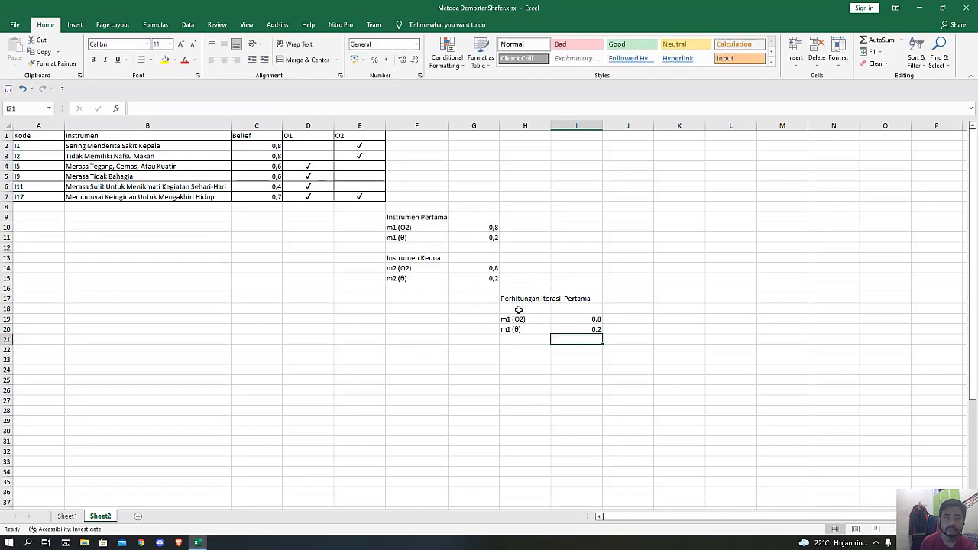
left_click_drag(521, 309, 573, 330)
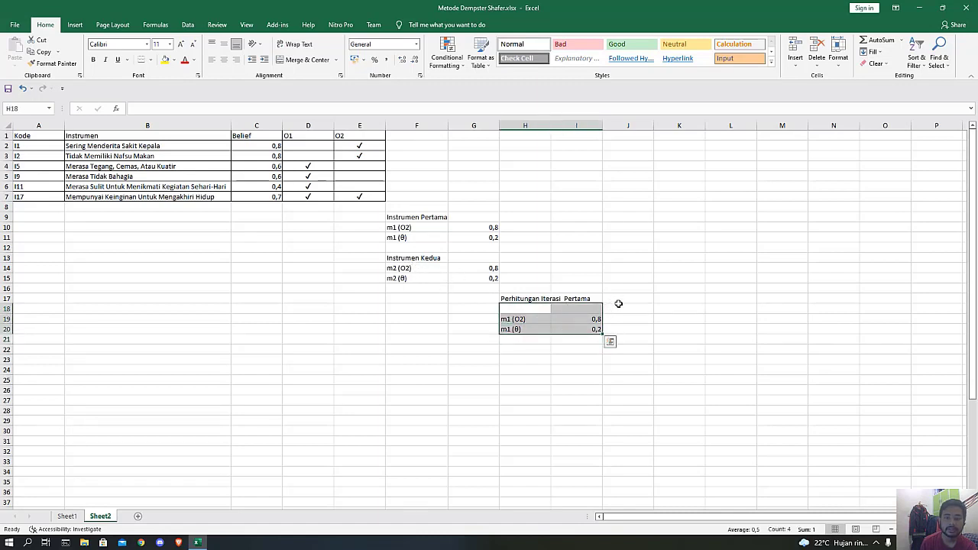
left_click(549, 319)
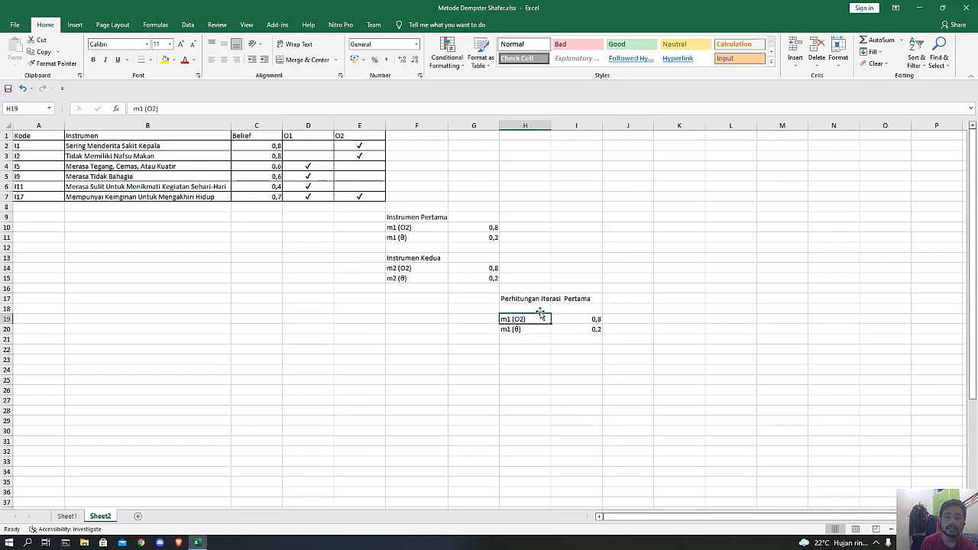
Copy the labels m2 (O2) and m2 (θ) from F14:F15 to J19:J20 and move m2 (θ) to L19.
left_click(411, 268)
left_click_drag(415, 268, 447, 280)
key("ctrl+c")
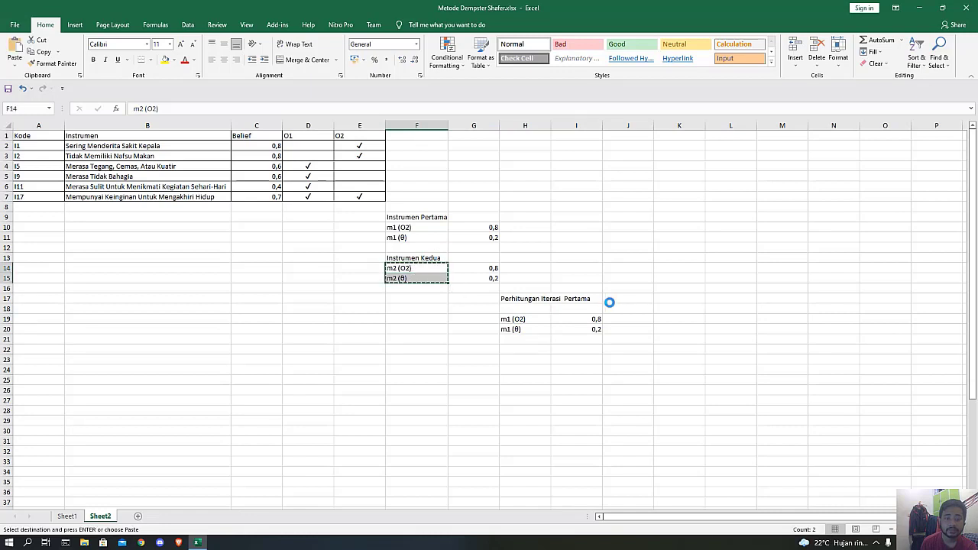
left_click(635, 319)
key("ctrl+v")
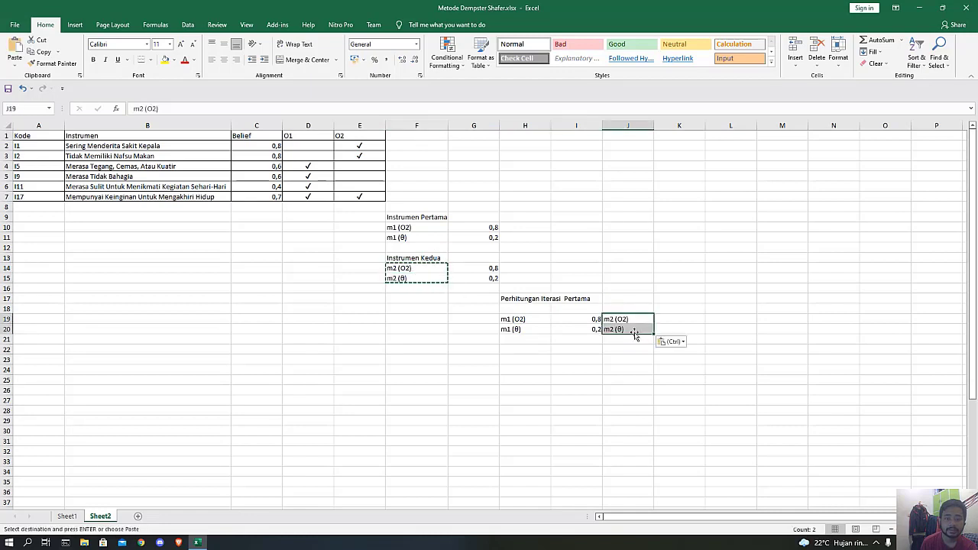
left_click(633, 329)
left_click_drag(635, 334, 724, 324)
Link the second instrument's masses beside their labels, with =G14 in K19 and =G15 in M19.
left_click(674, 319)
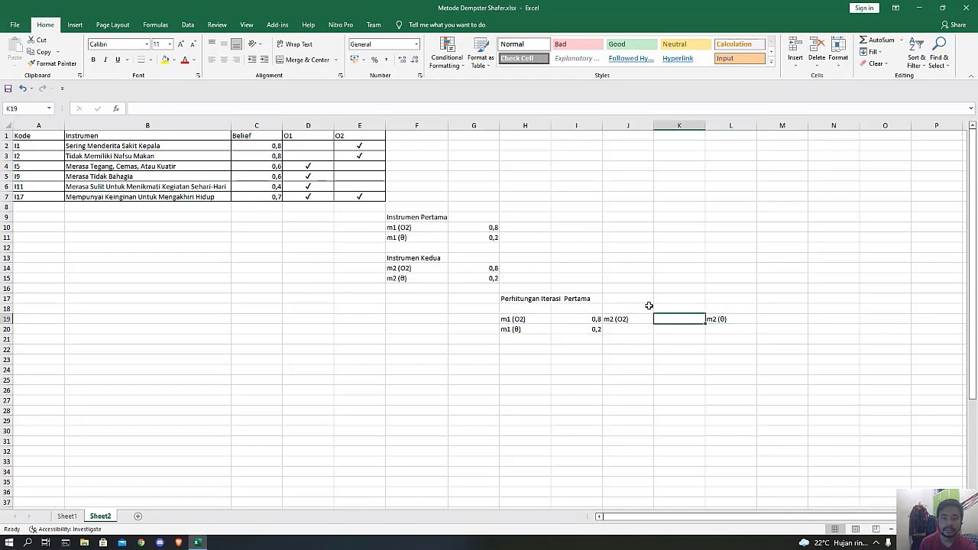
type("=")
left_click(493, 269)
key("Return")
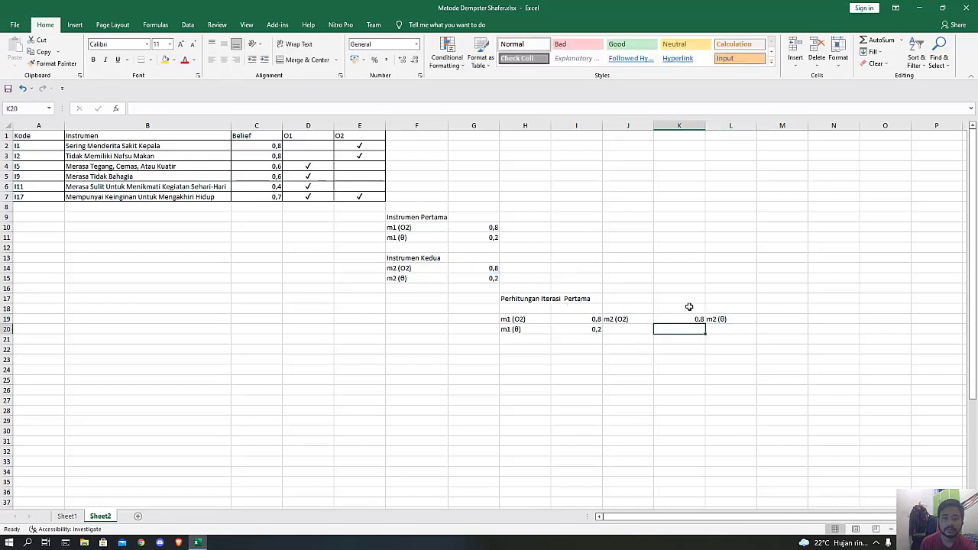
left_click(764, 319)
type("=")
left_click(493, 278)
key("Return")
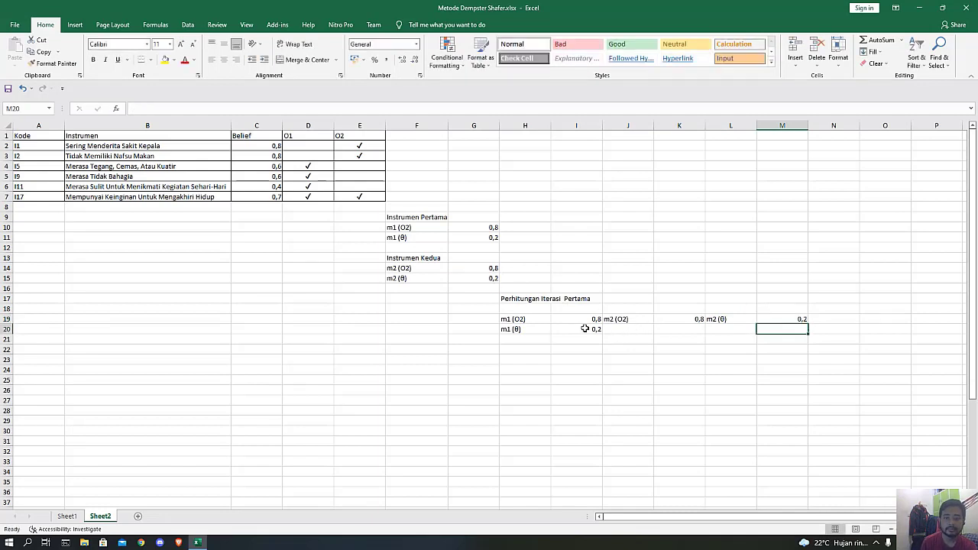
Move the m2 labels and values from J19:M19 up to row 18 as the iteration table's column headers.
left_click(633, 319)
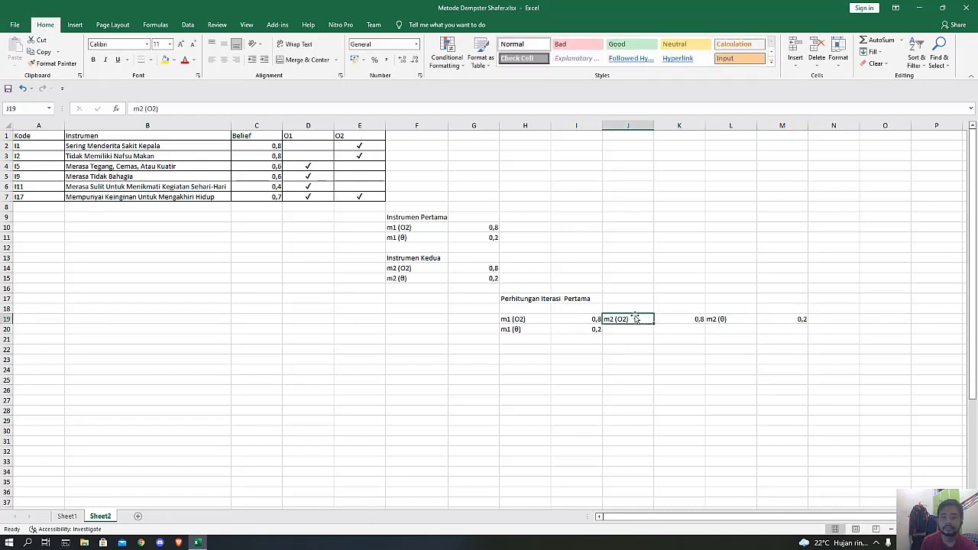
left_click_drag(634, 319, 786, 318)
left_click_drag(713, 322, 715, 311)
left_click(677, 349)
Label cell J19 "O2" and calculate its combined mass in K19 with the formula =I19*K18.
left_click(629, 321)
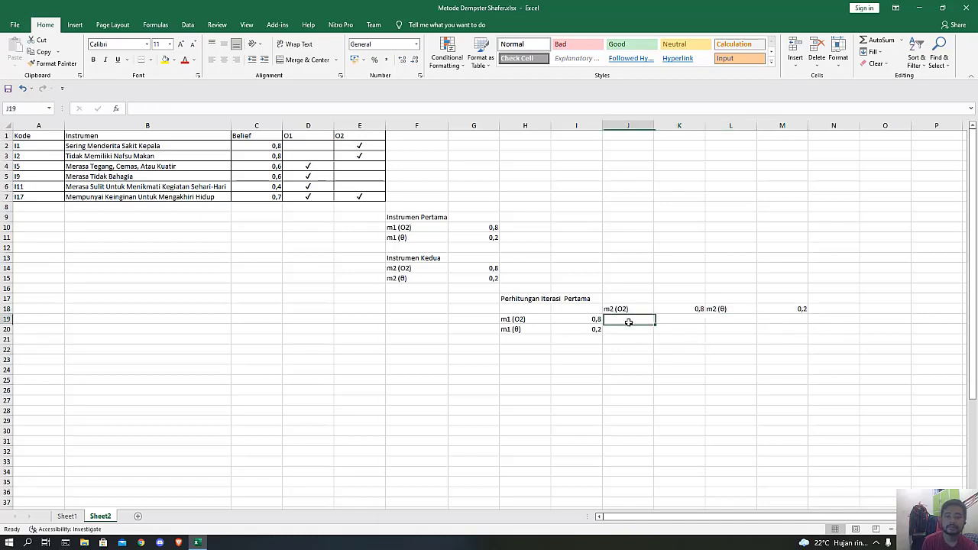
left_click(611, 365)
left_click(623, 321)
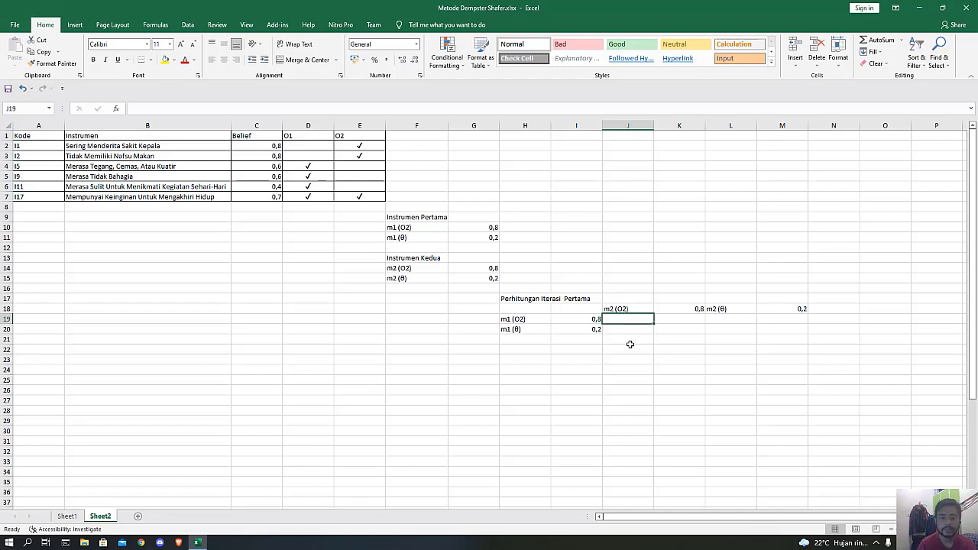
type("O2")
key("Tab")
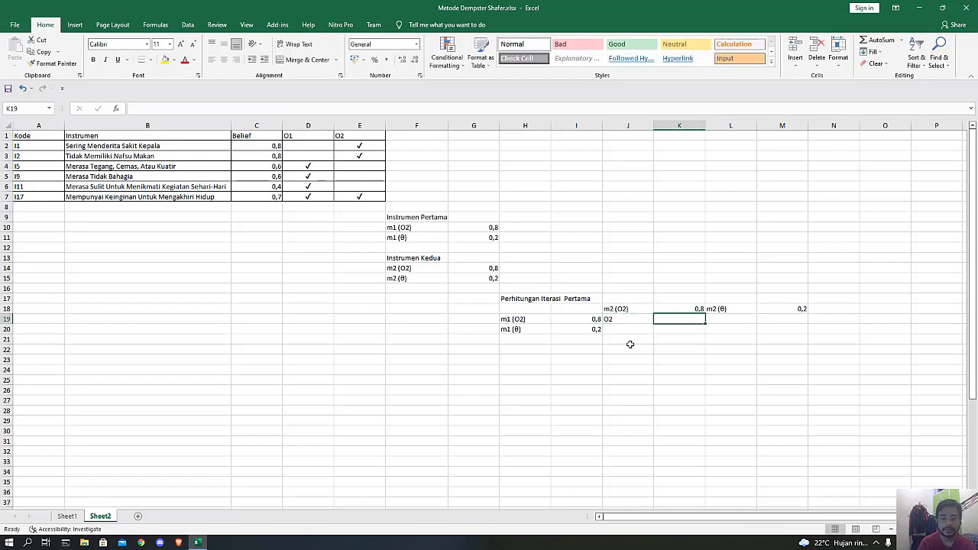
type("=")
left_click(594, 320)
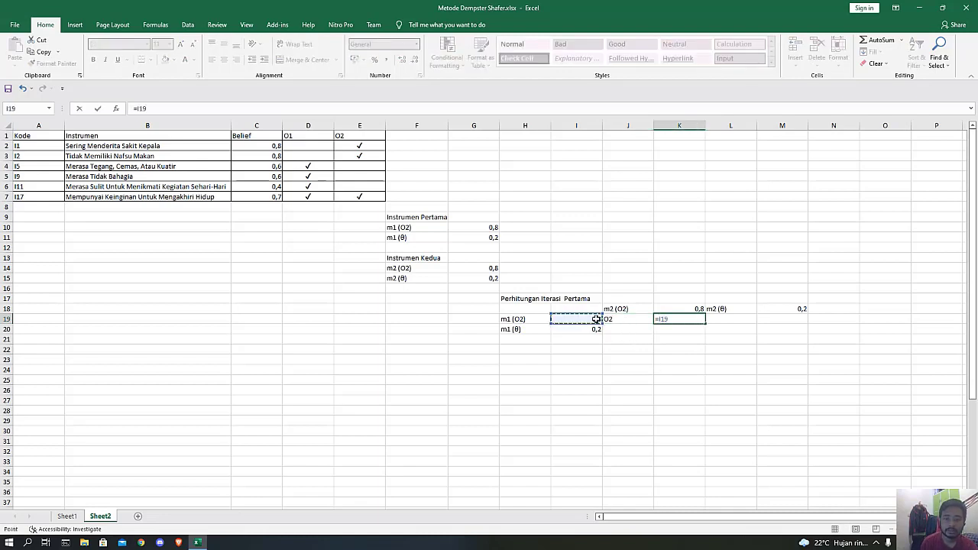
type("*")
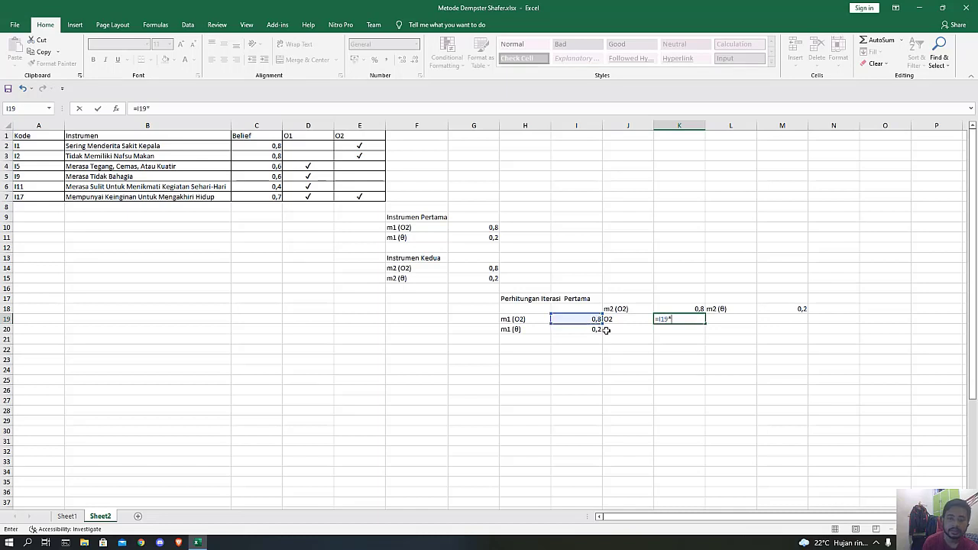
left_click(681, 309)
key("Return")
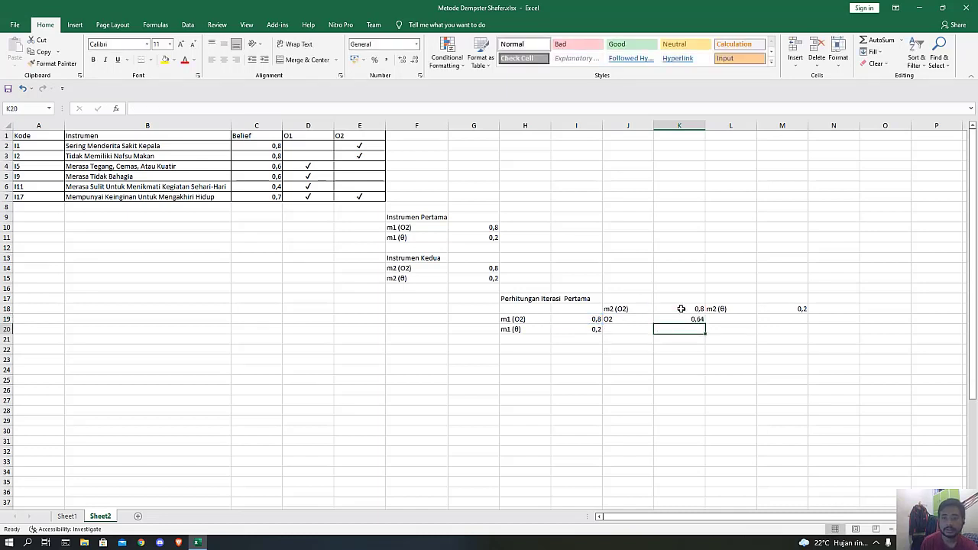
Label cell J20 "O2" and calculate its combined mass in K20 with the formula =I20*K18.
left_click(619, 326)
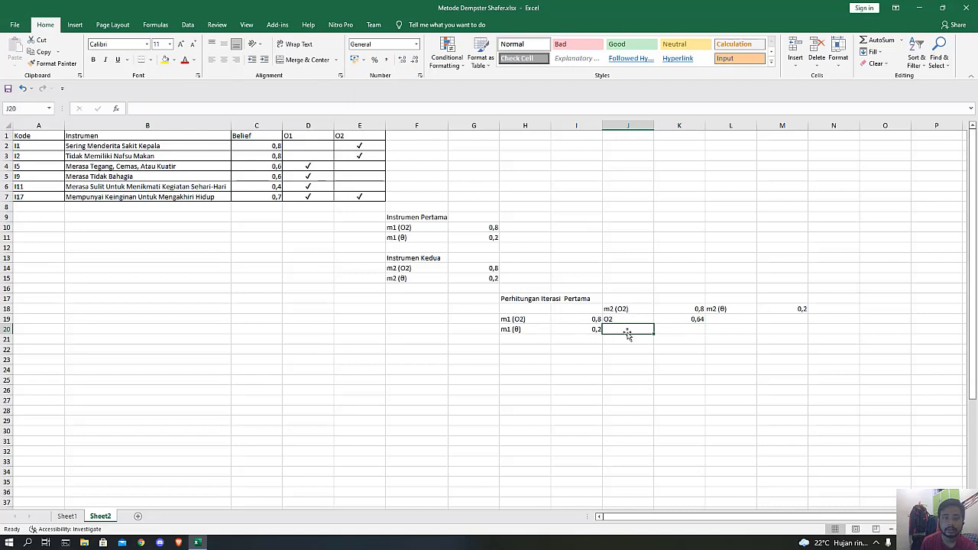
type("O2")
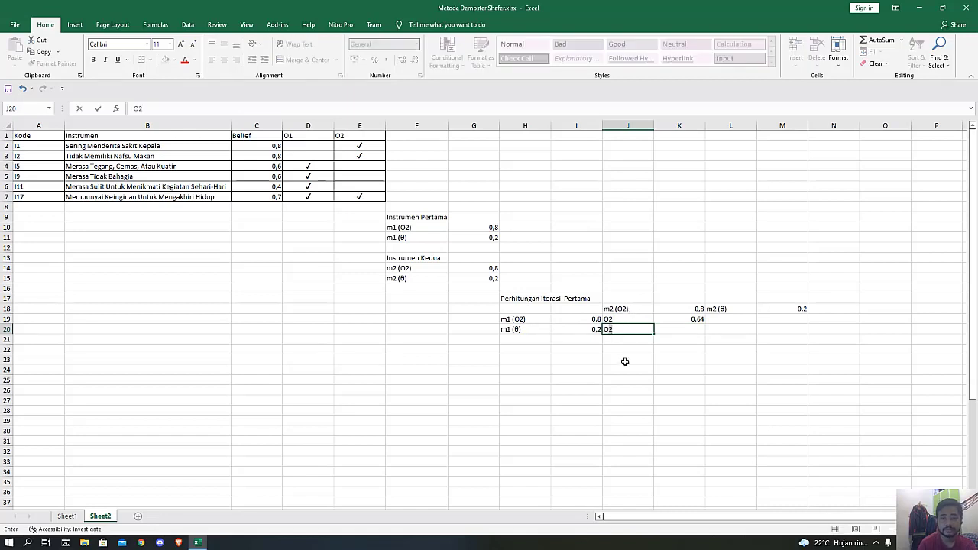
key("Tab")
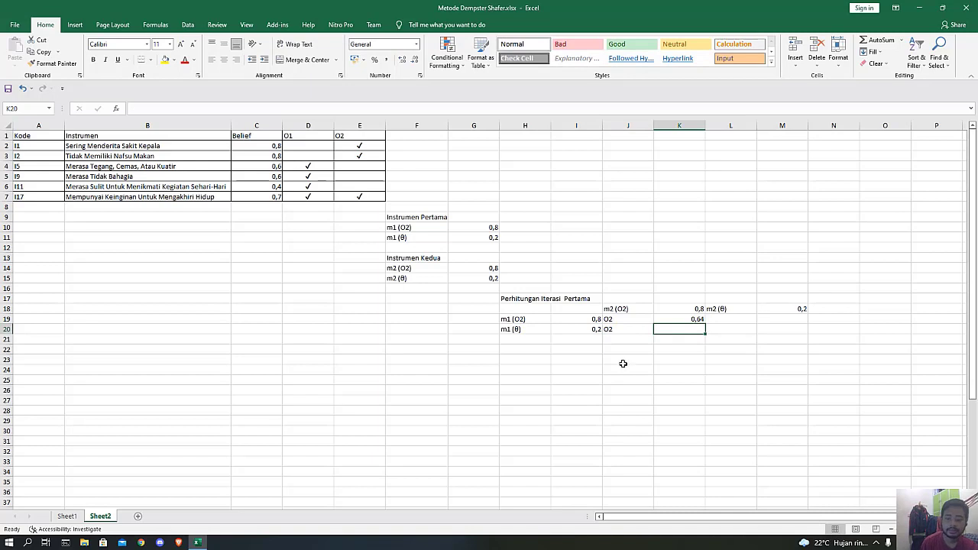
type("=")
left_click(598, 331)
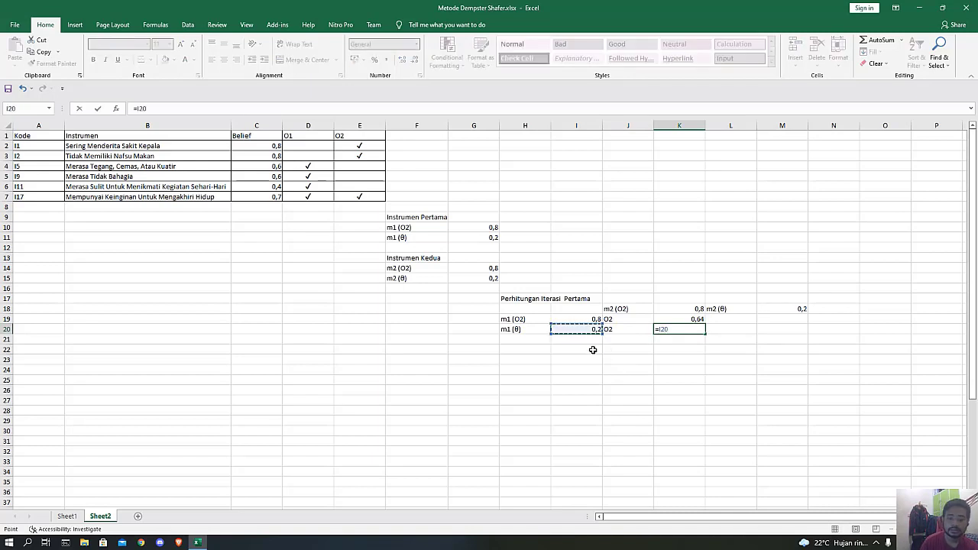
type("*")
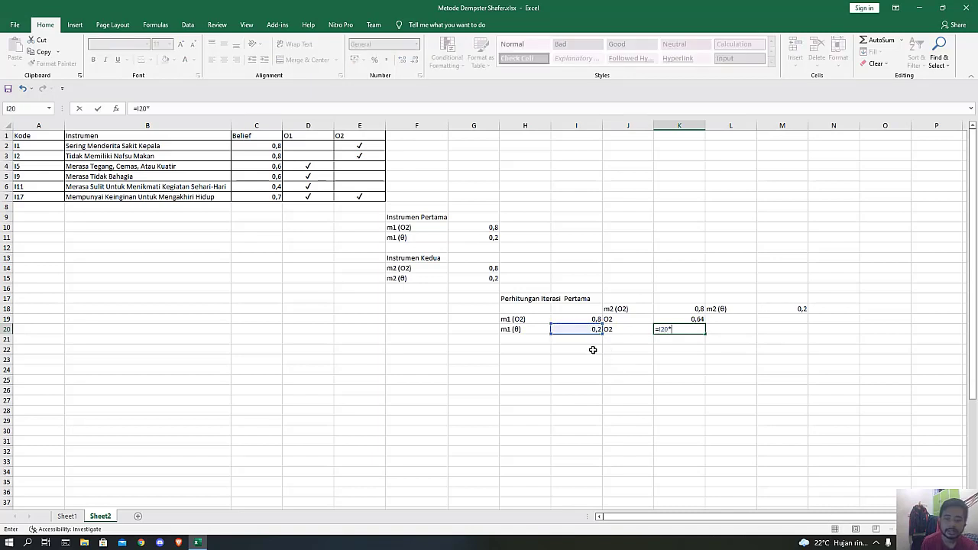
left_click(682, 307)
key("Return")
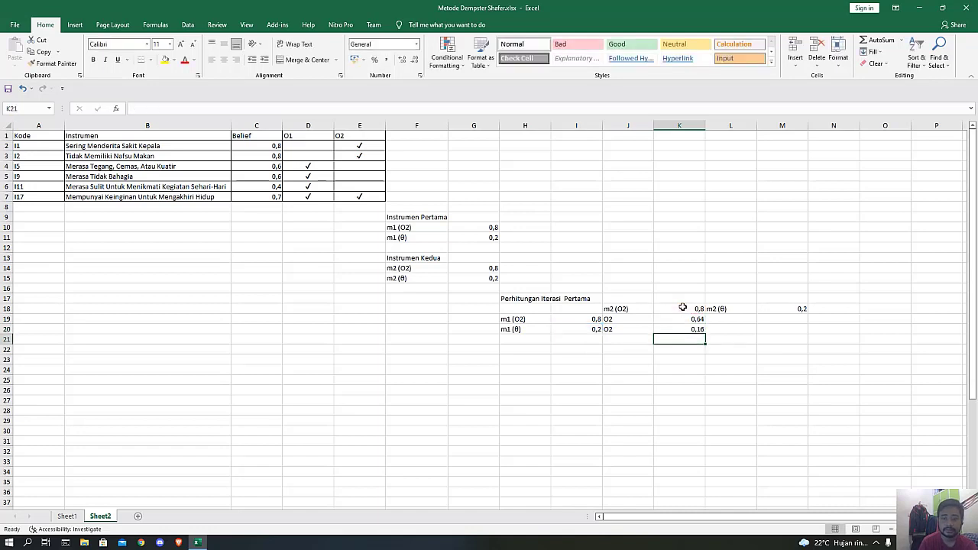
Label cell L19 "O2" and calculate its combined mass in M19 with the formula =I19*M18.
key("Up")
key("Right")
key("Up")
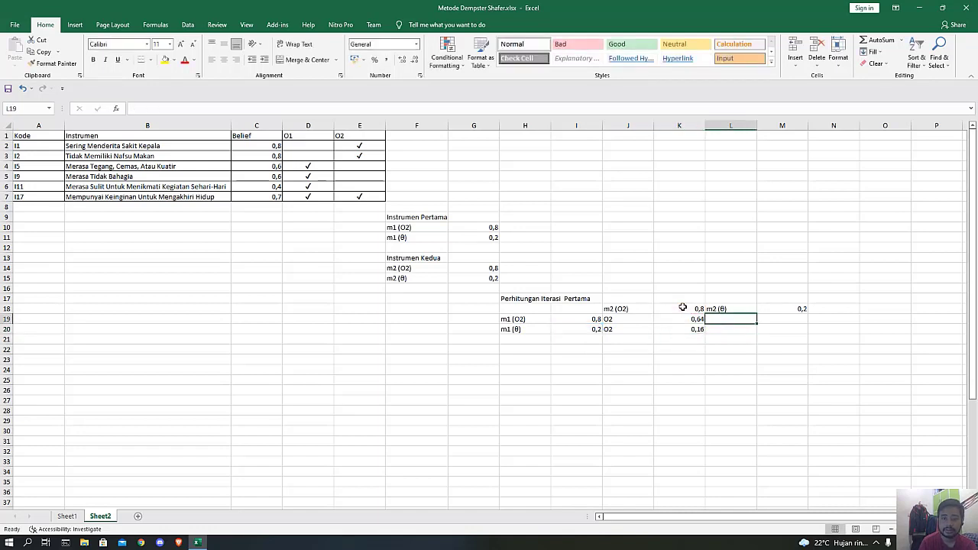
type("O2")
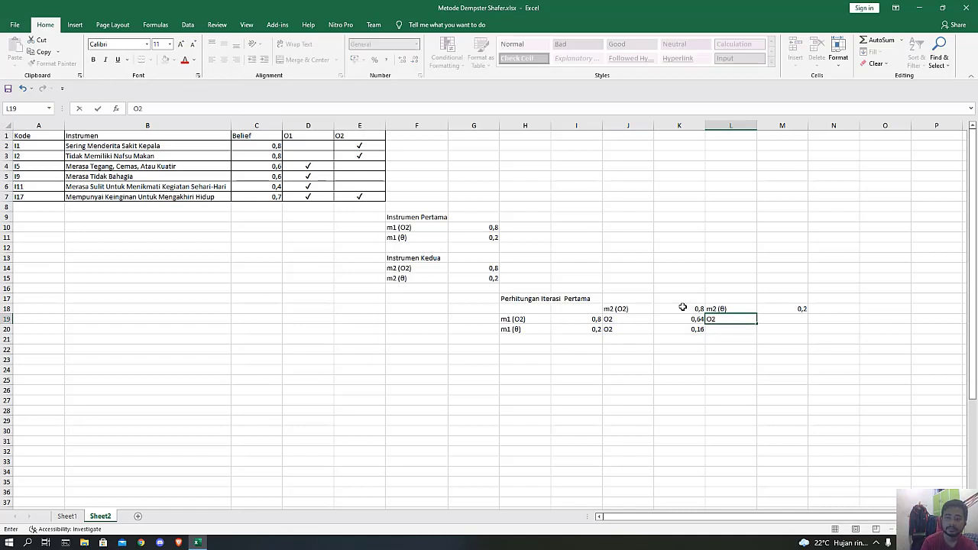
key("Right")
type("=")
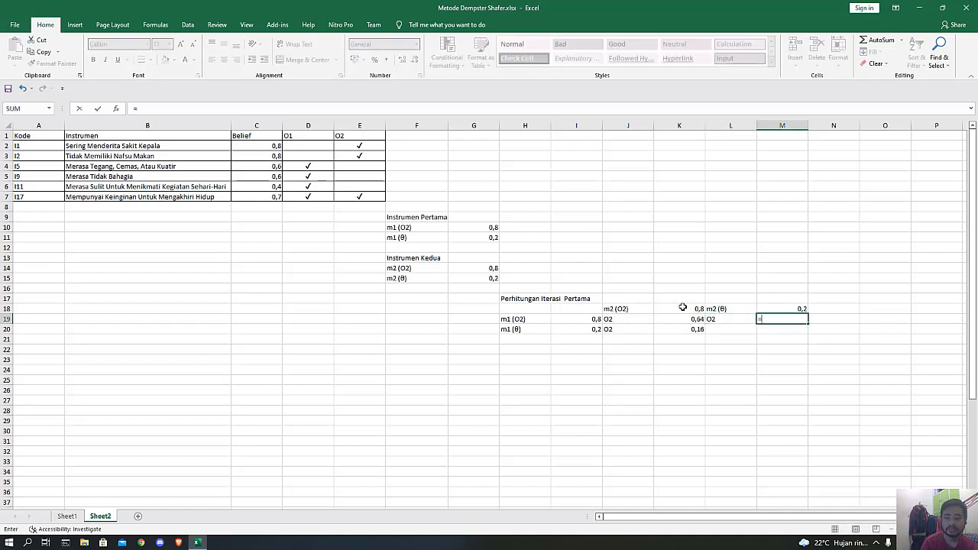
left_click(601, 319)
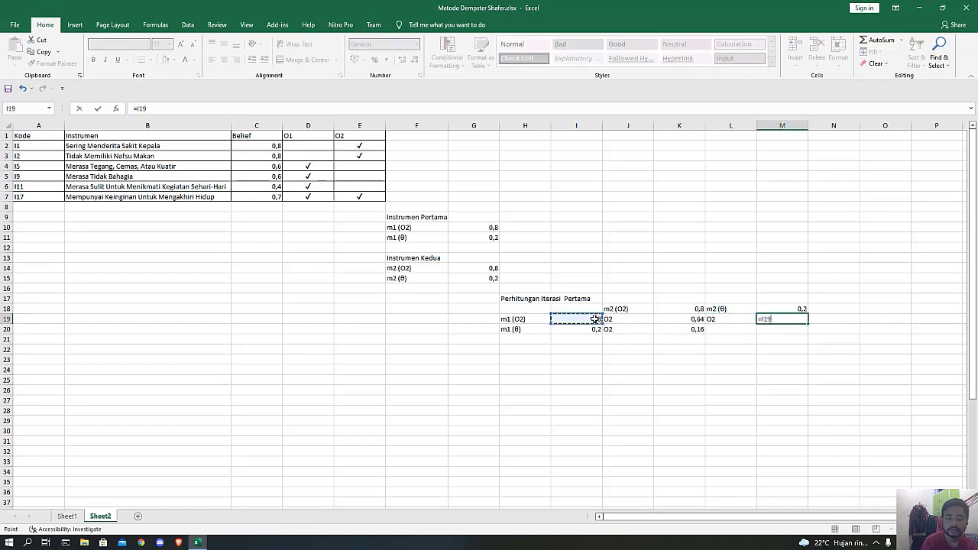
type("*")
left_click(783, 305)
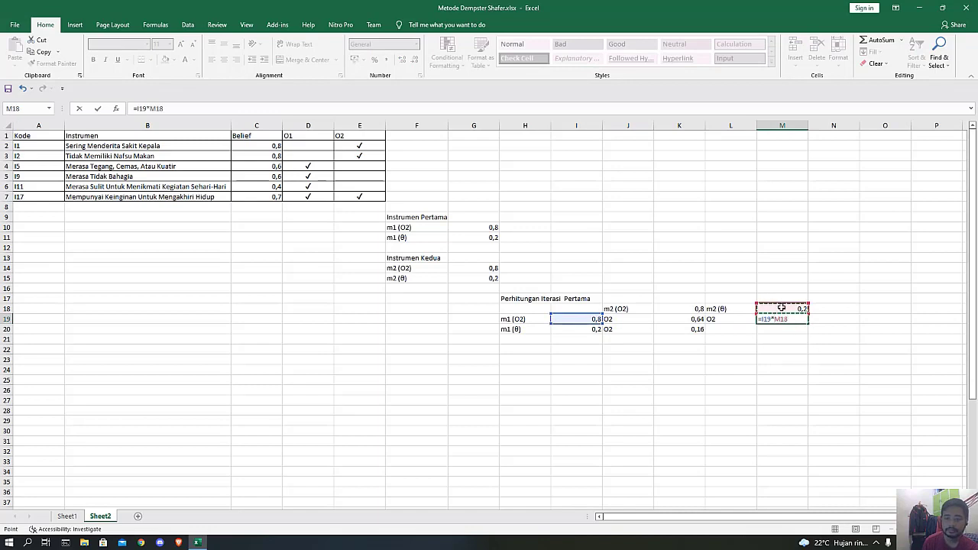
key("Return")
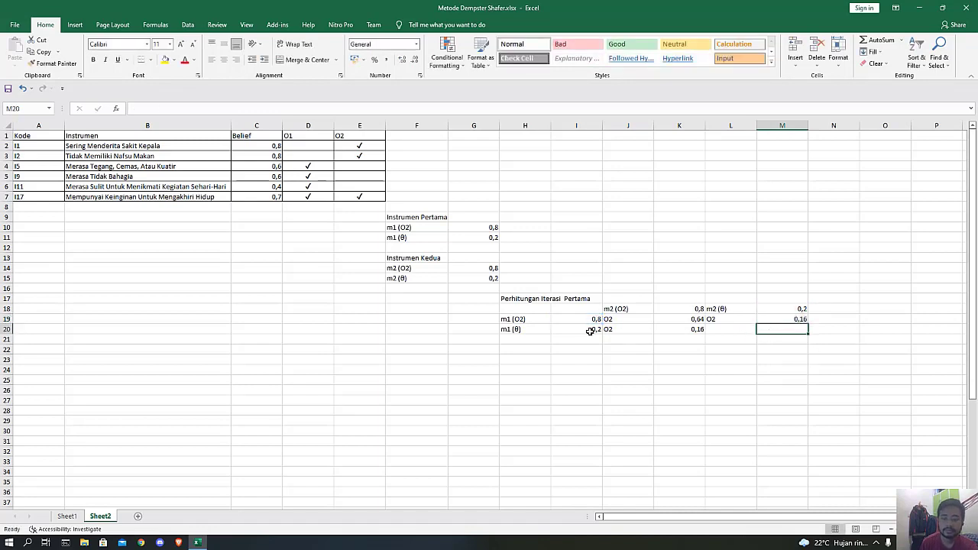
Calculate the product of m1 (θ) and m2 (θ) in M20 with the formula =I20*M18.
type("=")
left_click(564, 329)
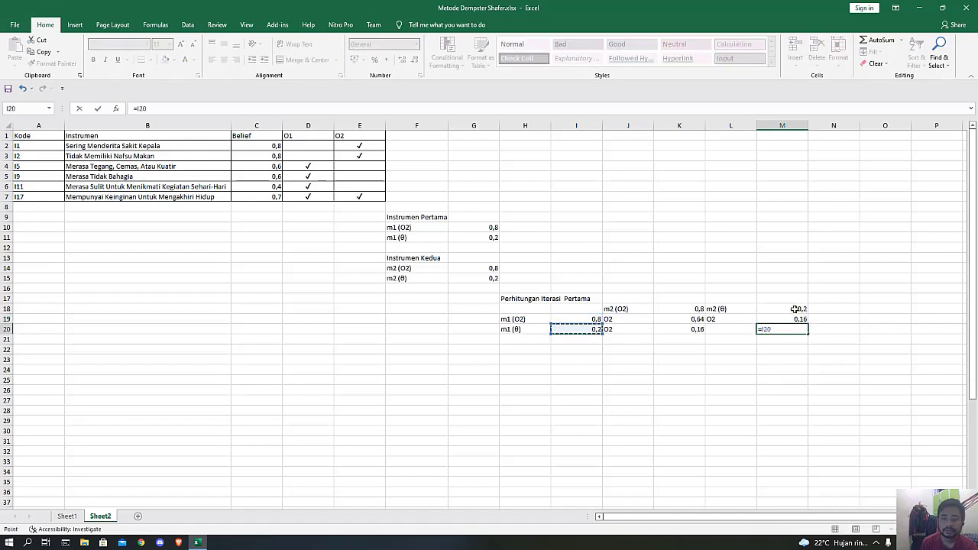
type("*")
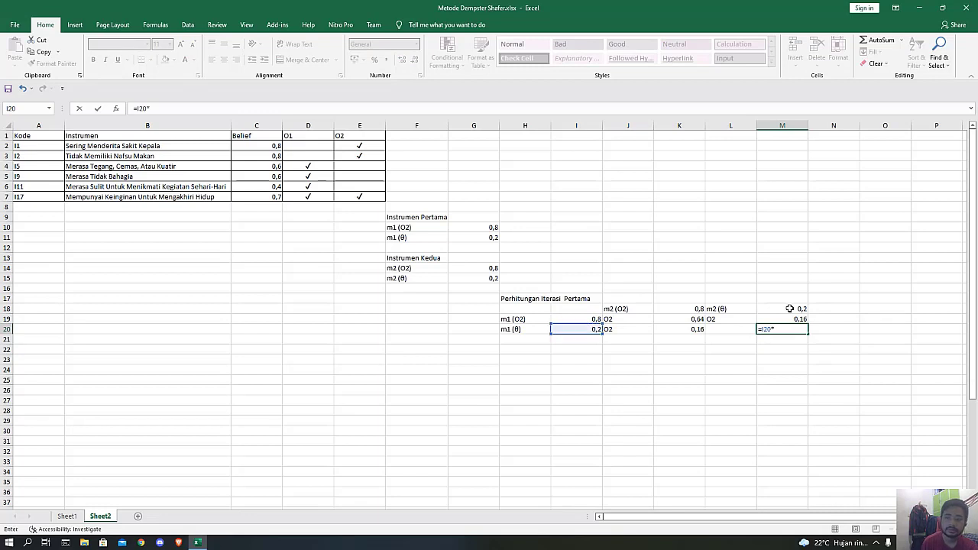
left_click(789, 308)
key("Return")
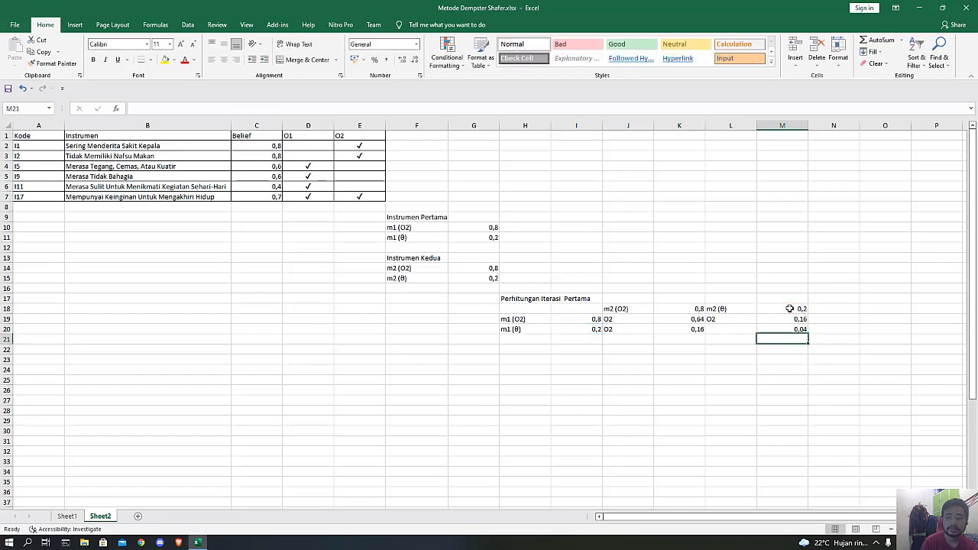
Label cell L20 "θ" using the symbol from the clipboard history.
left_click(718, 333)
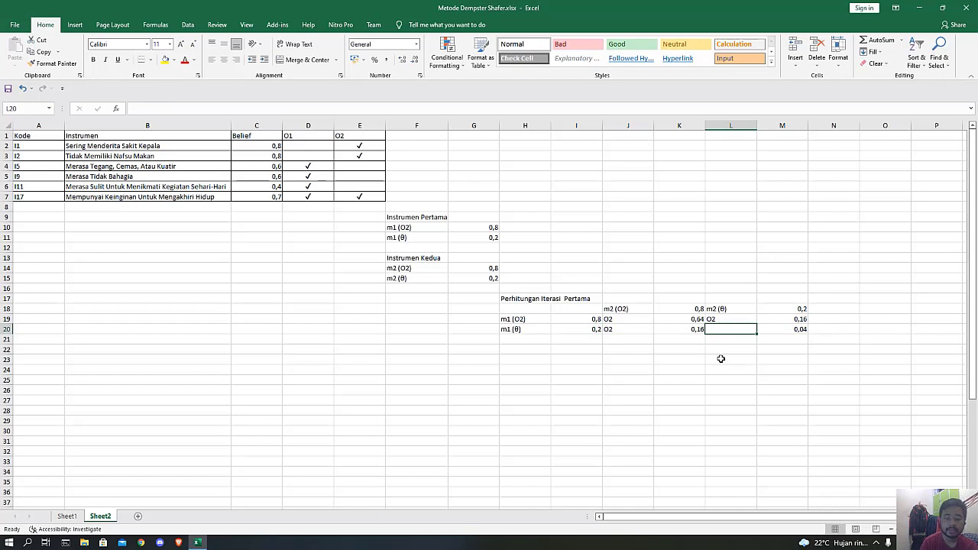
key("super+v")
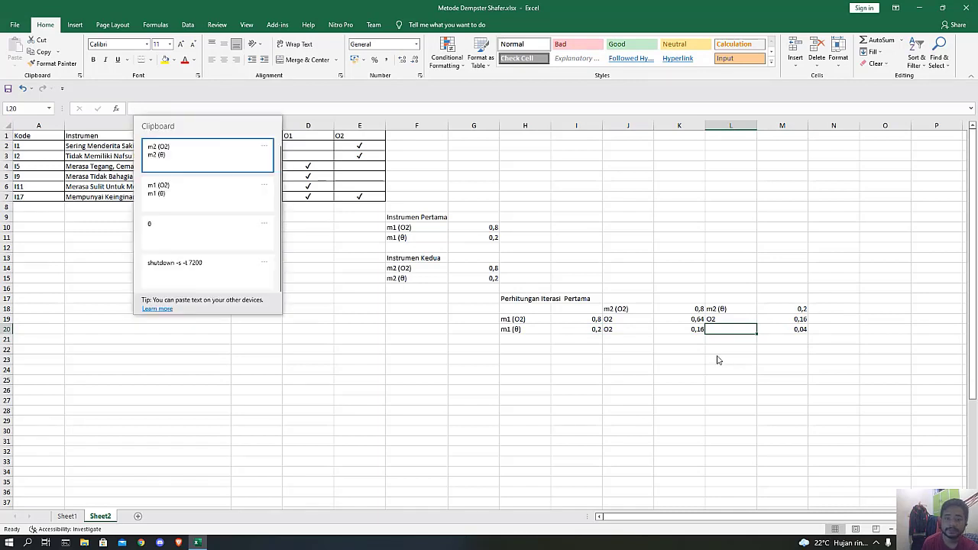
left_click(188, 236)
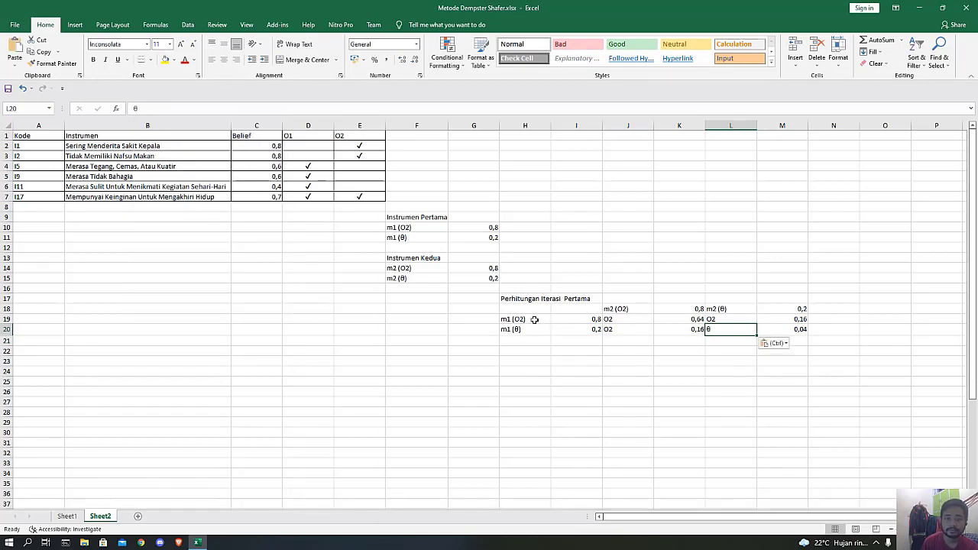
Centre the labels in H19:H20, J18:J20 and L18:L20 of the first iteration table.
left_click_drag(532, 320, 531, 328)
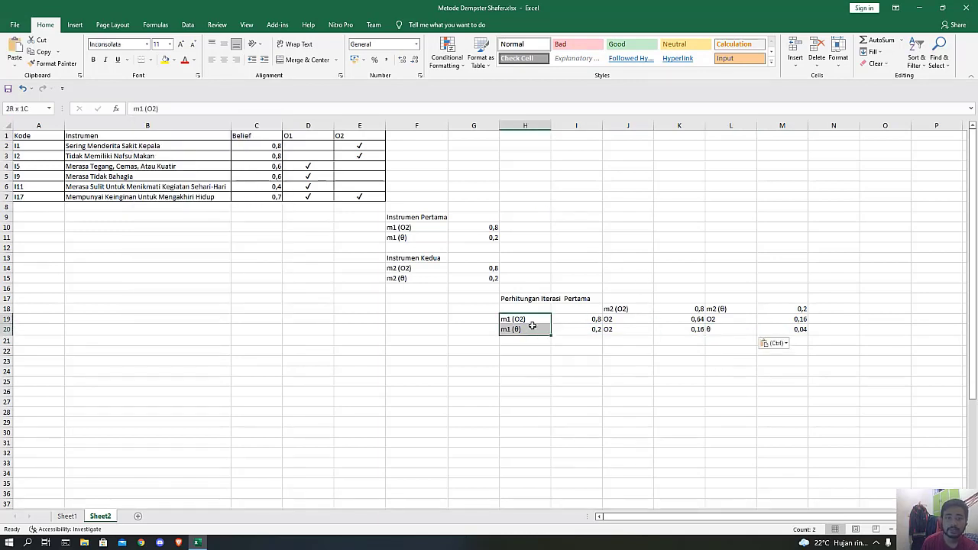
left_click(224, 60)
left_click(223, 43)
left_click_drag(627, 309, 627, 329)
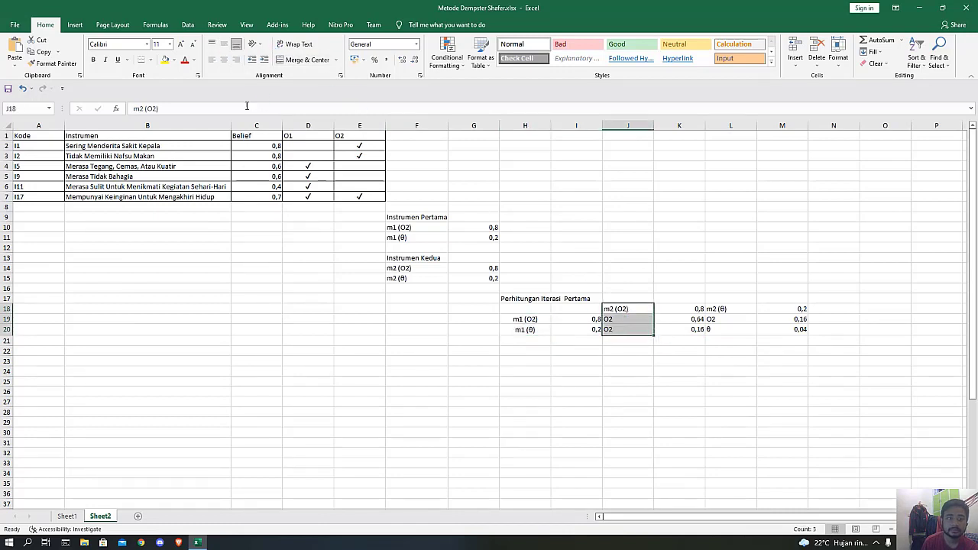
left_click(223, 60)
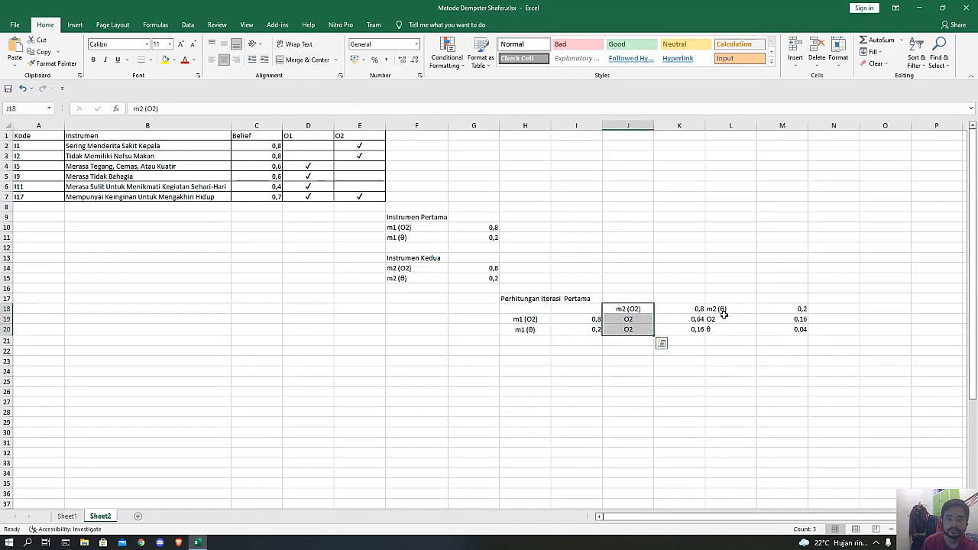
left_click_drag(722, 309, 712, 320)
left_click(224, 59)
left_click(468, 341)
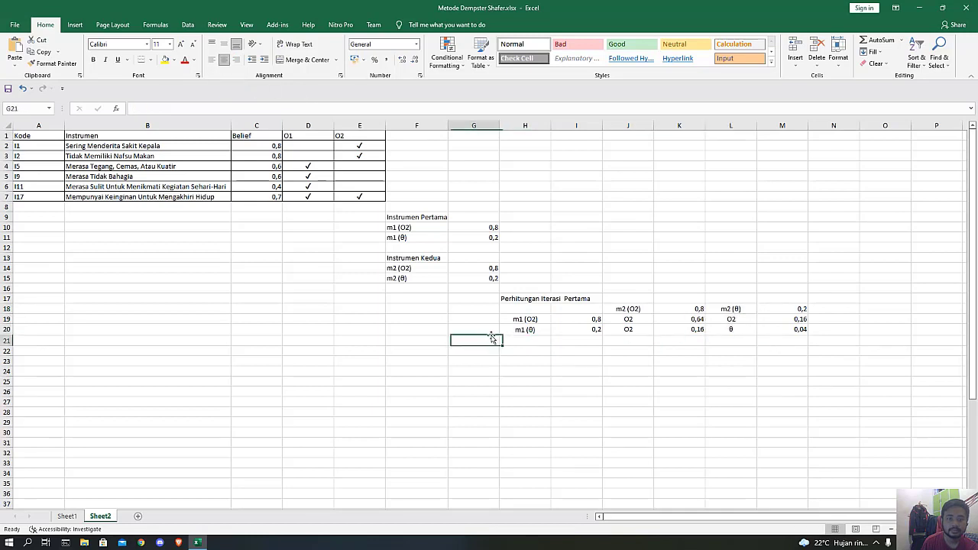
Apply All Borders to the first iteration table in H18:M20.
left_click_drag(520, 311, 799, 332)
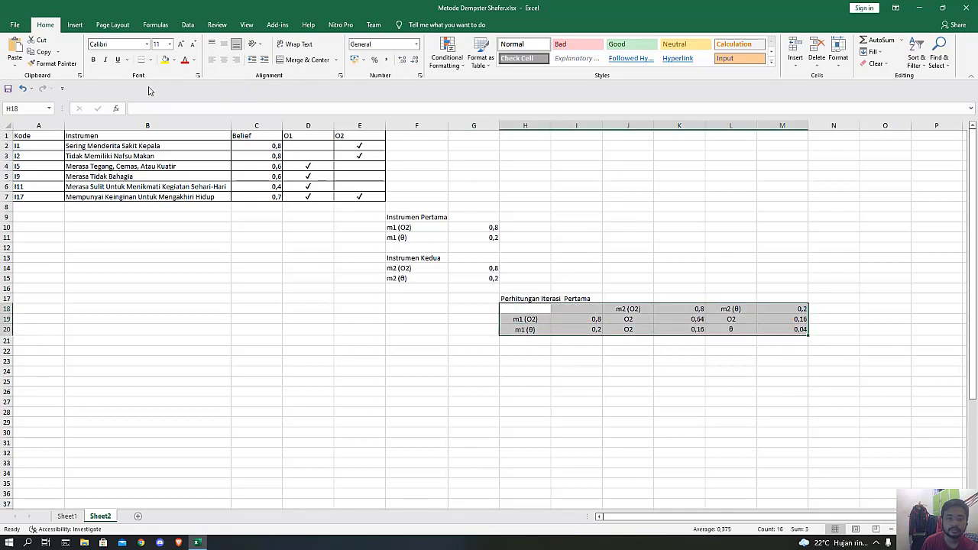
left_click(149, 59)
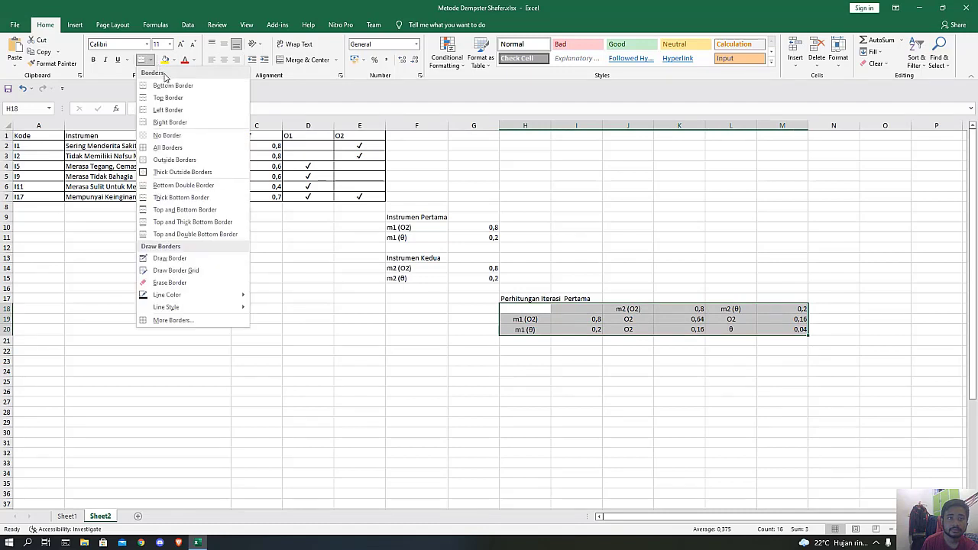
left_click(168, 147)
left_click(523, 379)
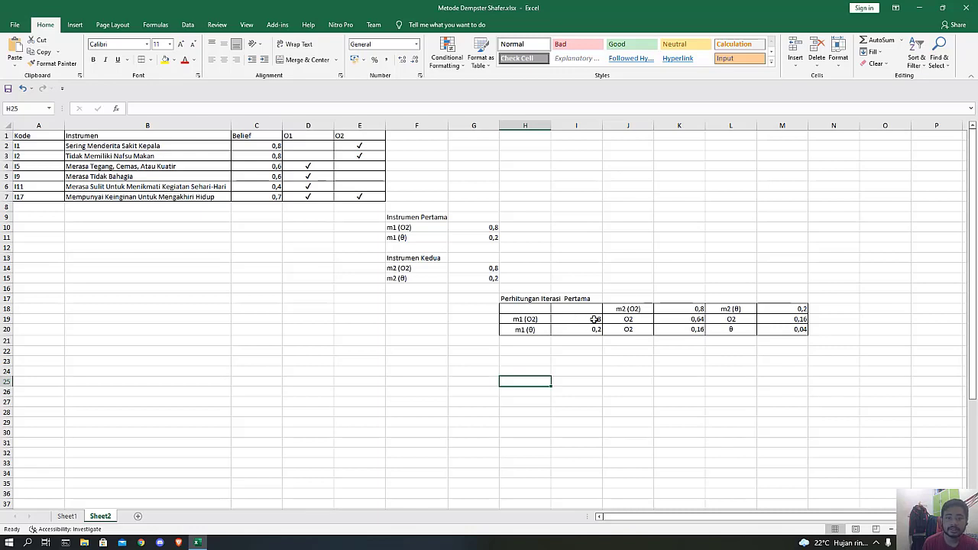
left_click_drag(508, 312, 761, 328)
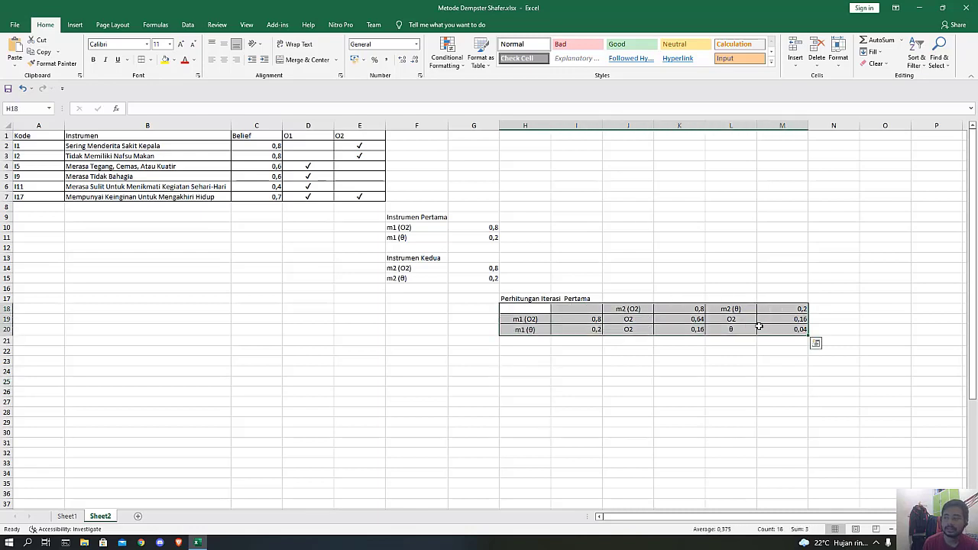
Enter the label "m3 (O2)" in cell F22.
left_click(404, 348)
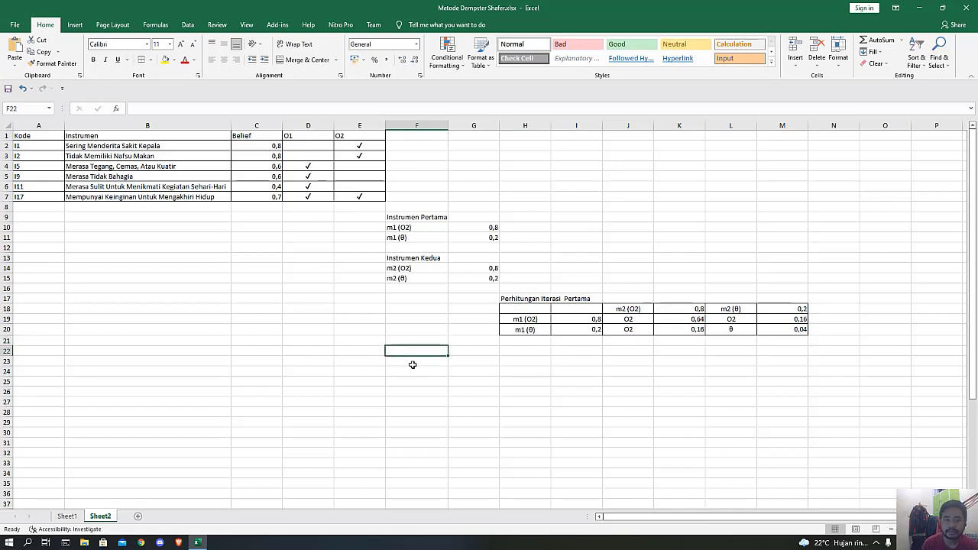
type("m3 (O2")
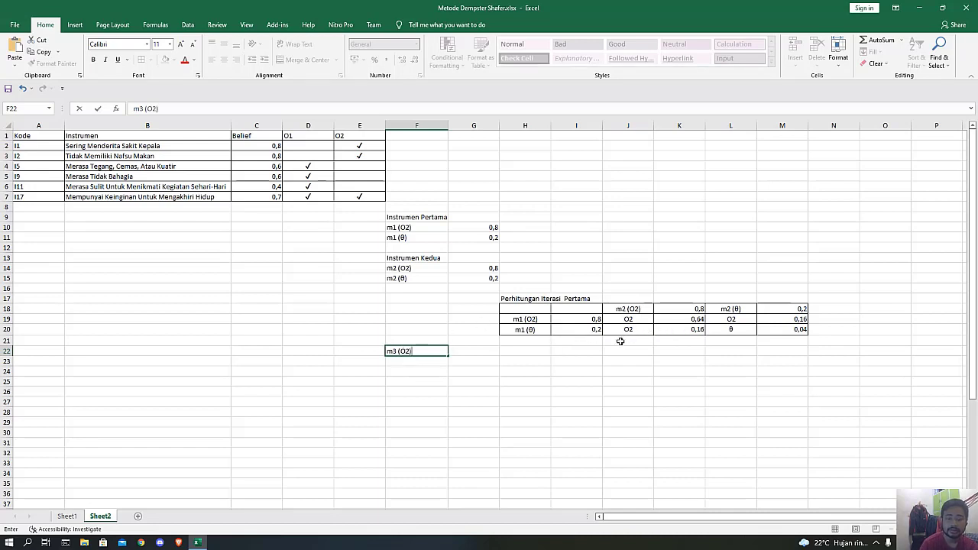
key("Tab")
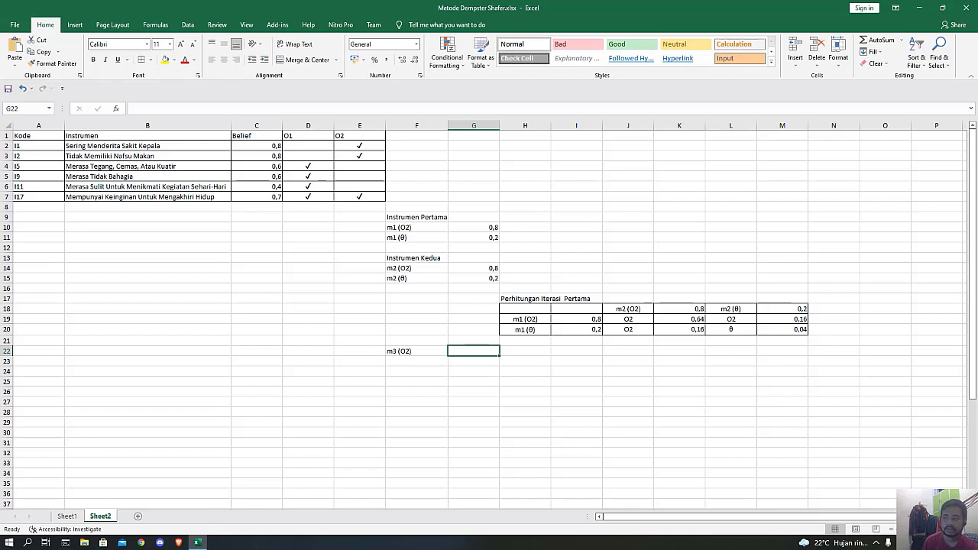
Paste the combination formula picture with denominator 1−K and place it beside the m3 (O2) label, over D22:E25.
key("alt+Tab")
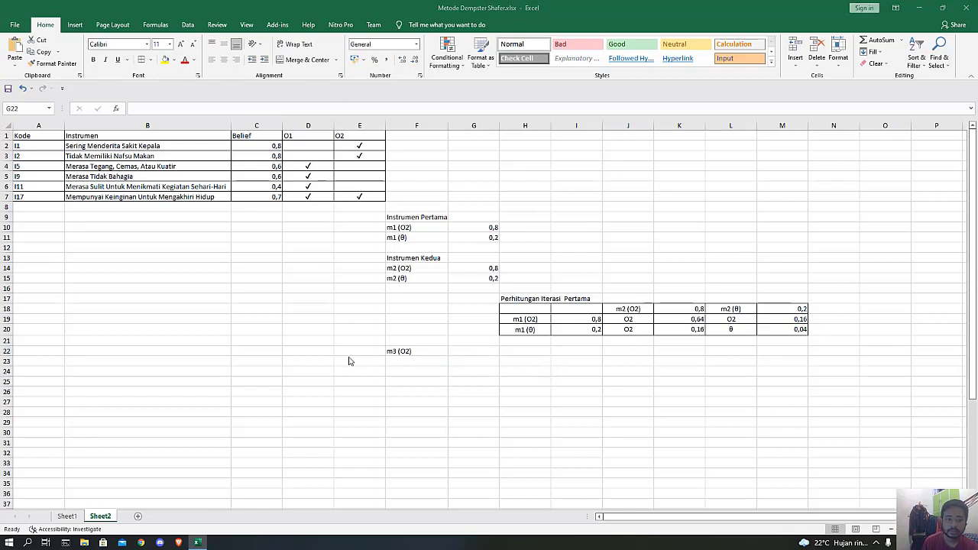
key("alt+Tab")
key("ctrl+v")
left_click_drag(482, 359, 307, 362)
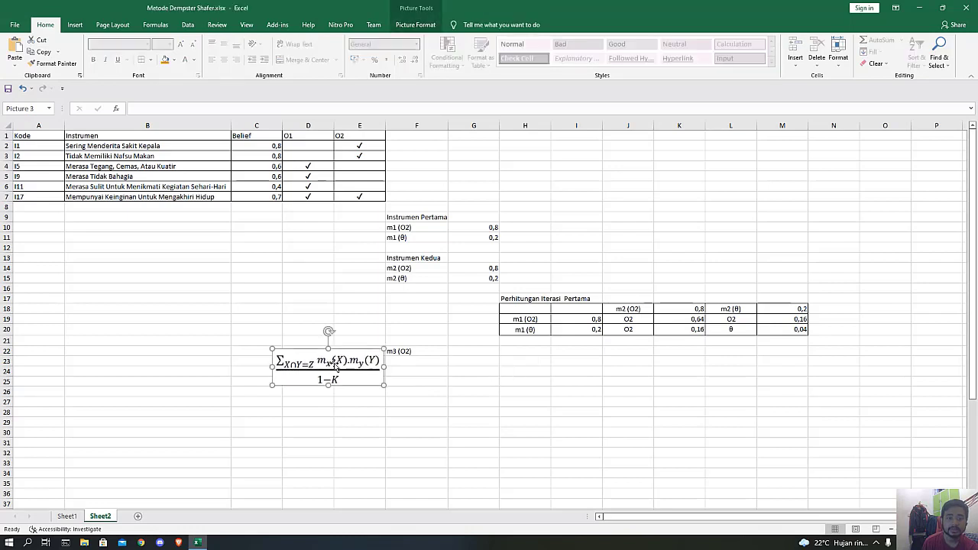
Calculate m3 (O2) in G22 by dividing the sum K19+K20+M19 by 1 minus the conflict value K.
left_click(463, 355)
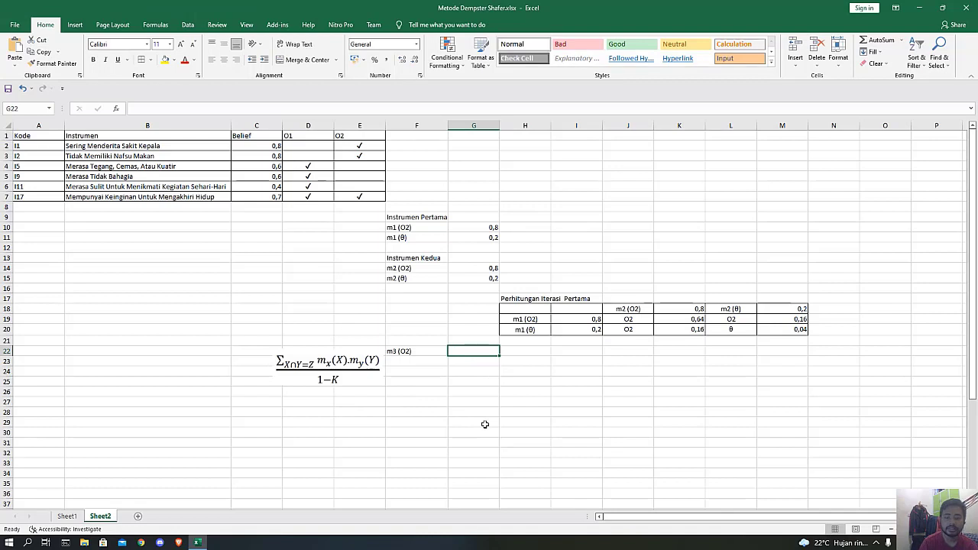
type("(")
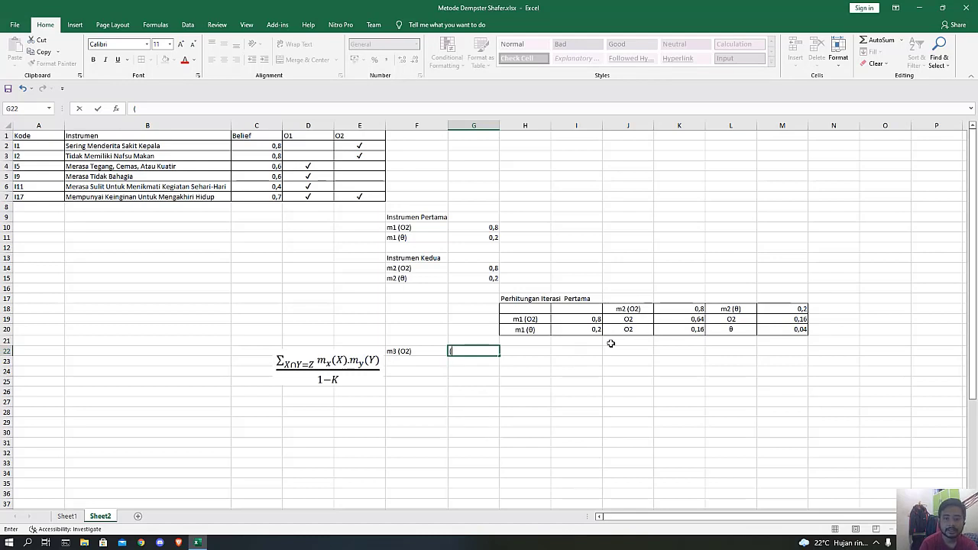
left_click(685, 321)
left_click(477, 349)
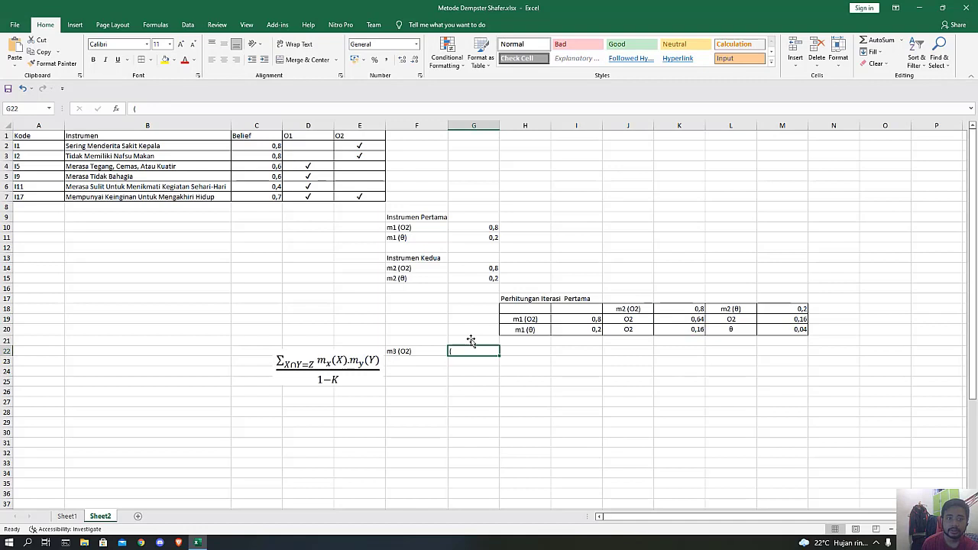
left_click(246, 113)
key("BackSpace")
type("=")
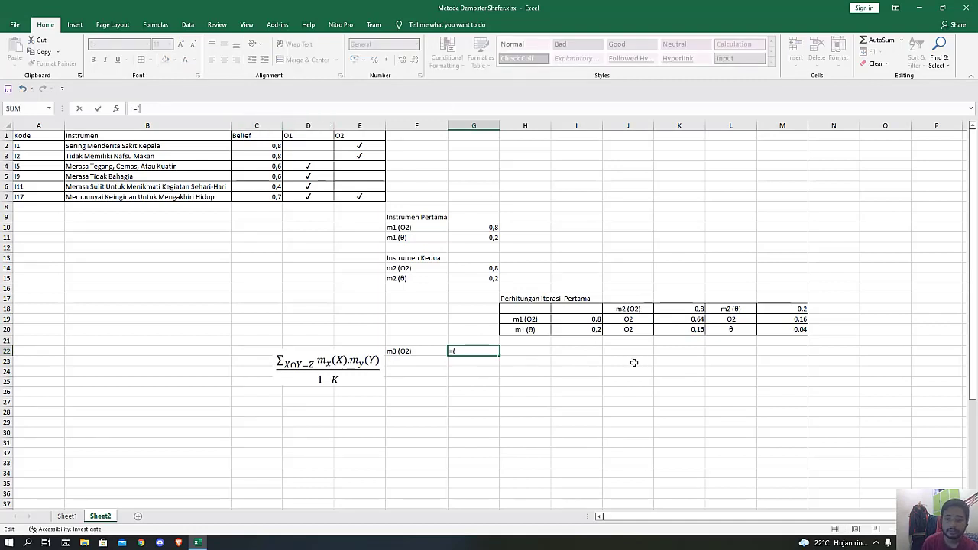
left_click(689, 319)
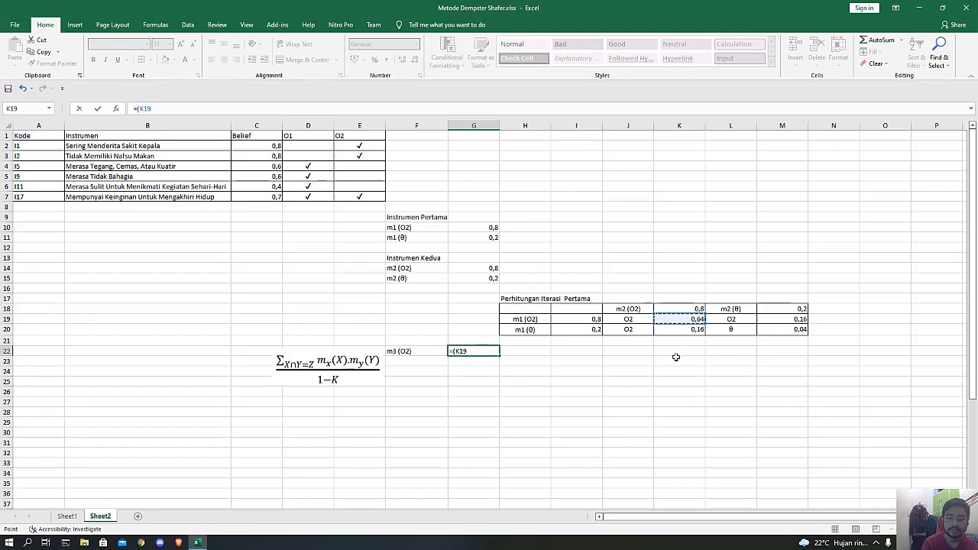
type("+")
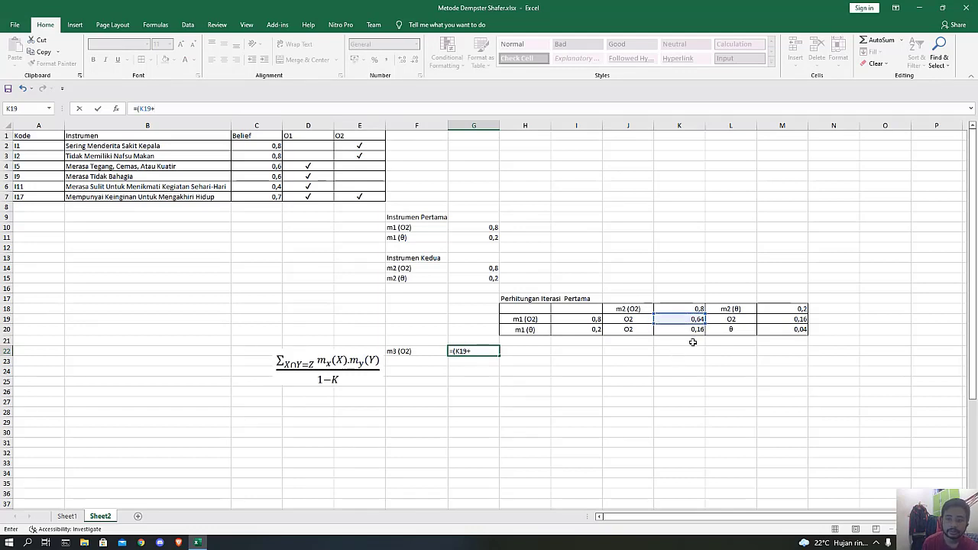
left_click(690, 330)
type("+")
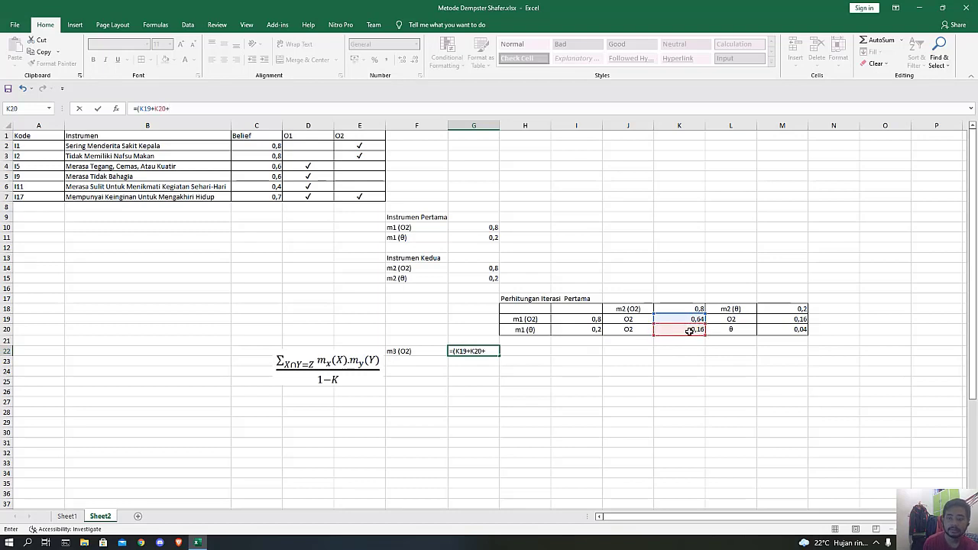
left_click(782, 320)
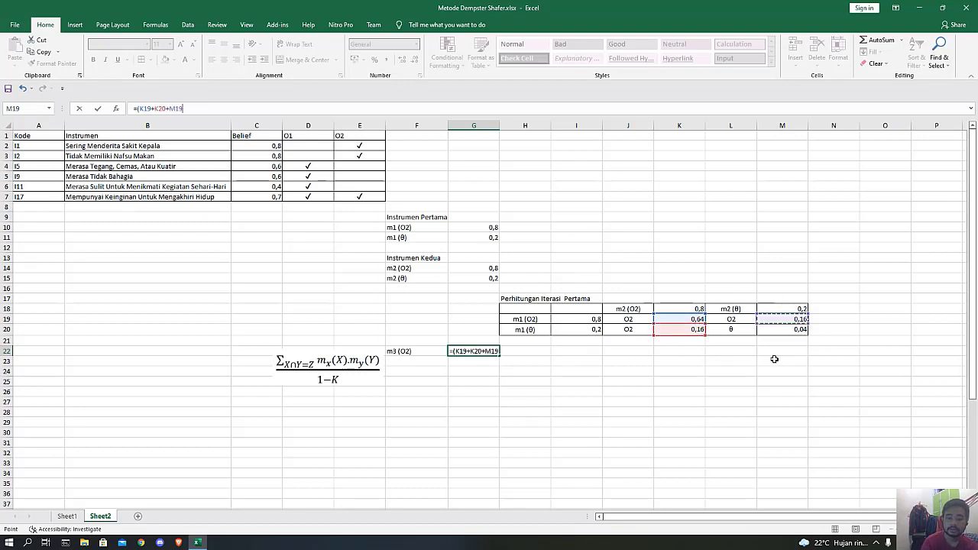
type(")/(1")
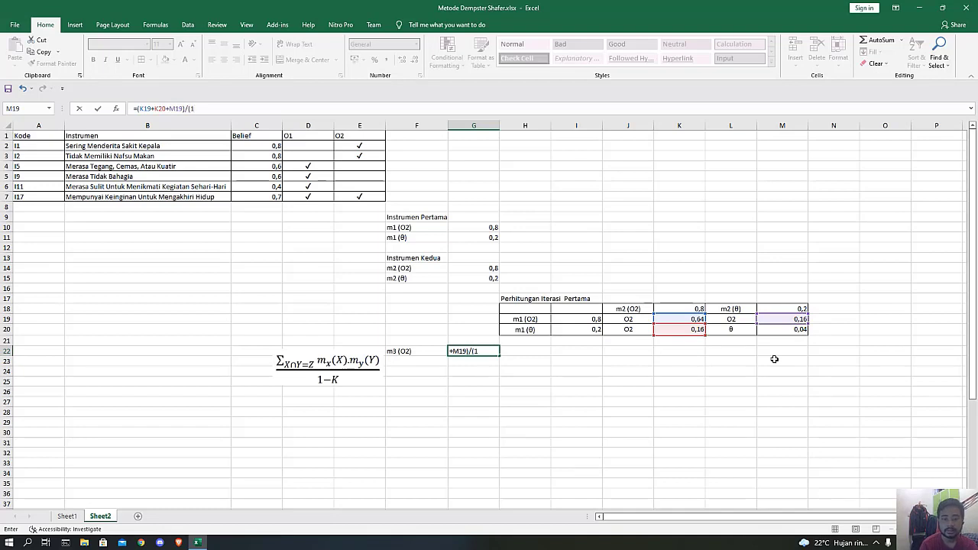
type("-0")
key("Return")
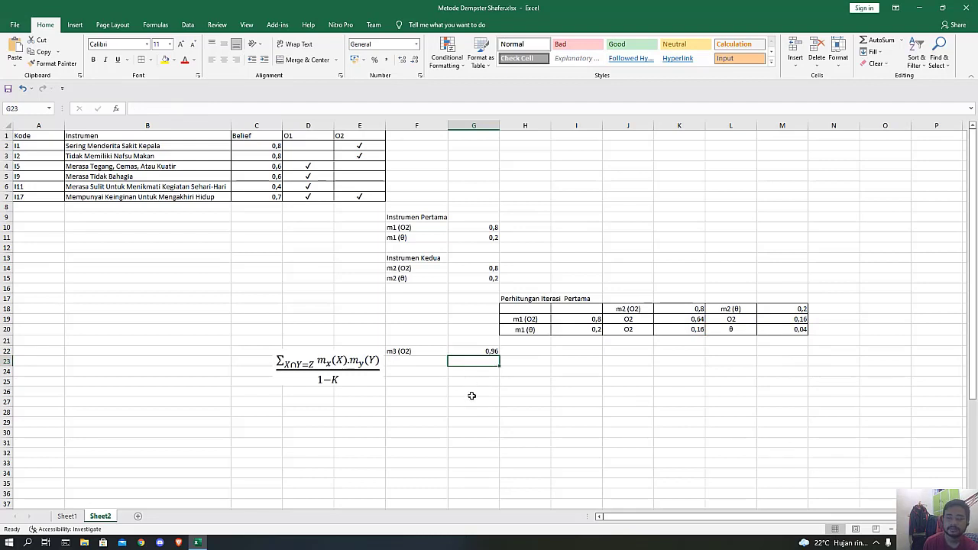
Enter the label "m3 (θ)" in cell F23, taking the θ symbol from the clipboard history.
left_click(408, 368)
type("m3 (O2")
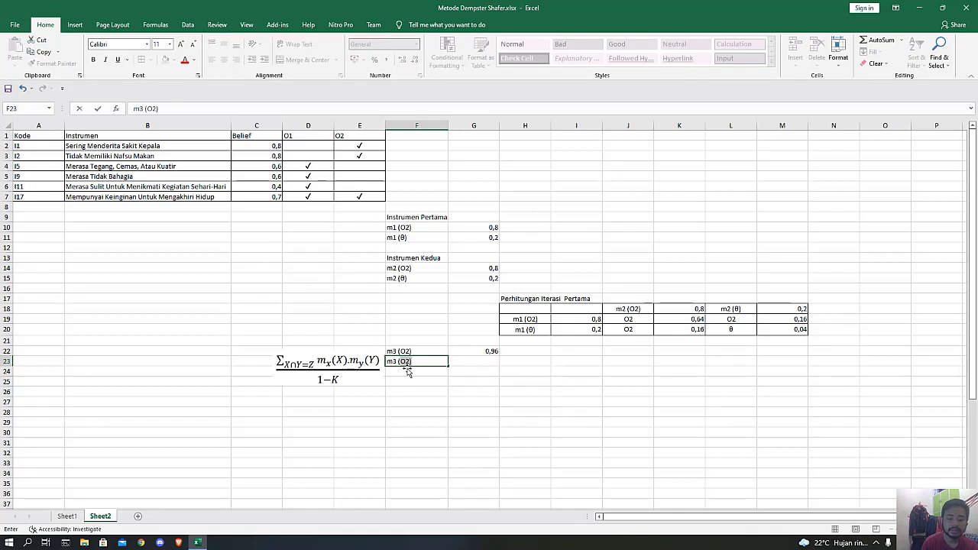
type(" (")
key("super+v")
key("Down")
key("Down")
key("Down")
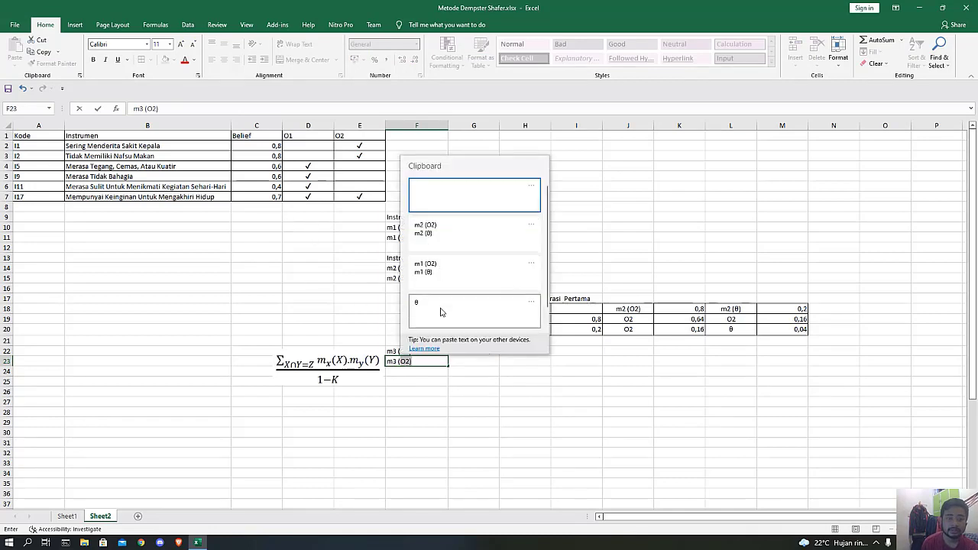
key("Return")
key("Tab")
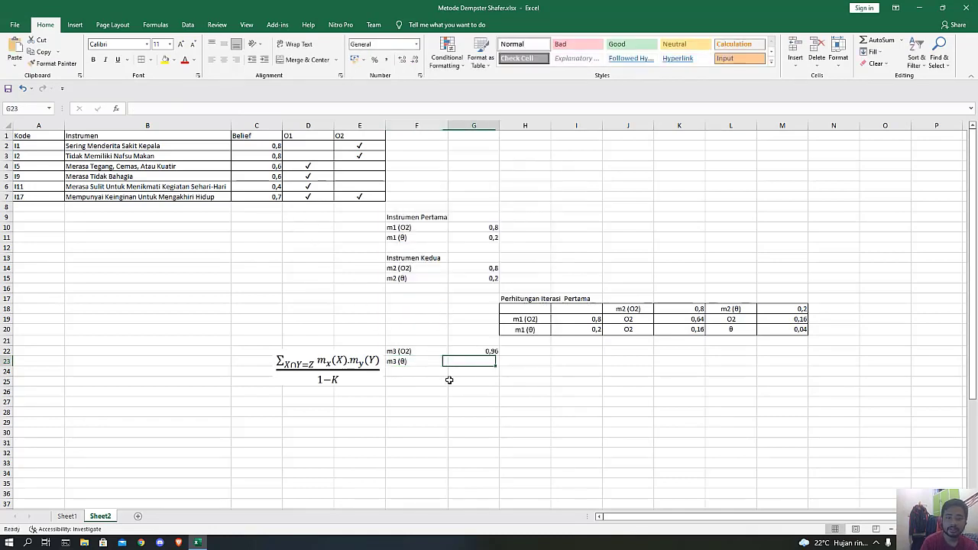
Calculate m3 (θ) in G23 with the formula =1-G22.
type("=")
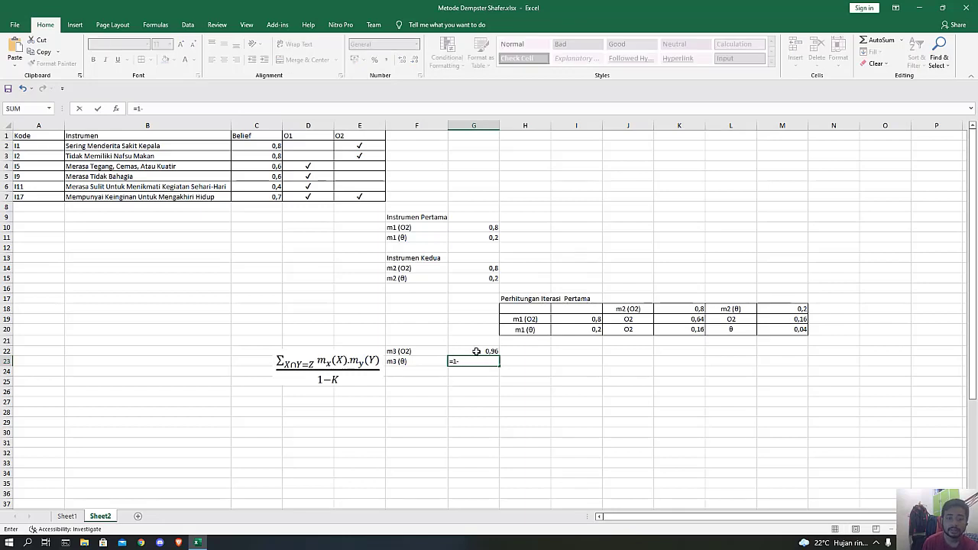
type("1-")
left_click(476, 351)
key("Return")
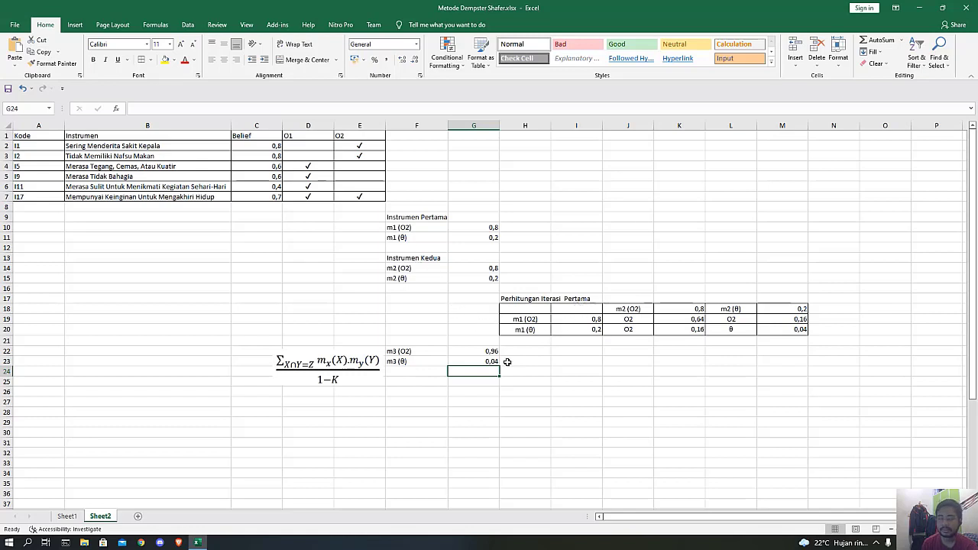
Enter the heading "Instrumen Ketiga" in cell F25.
left_click(413, 382)
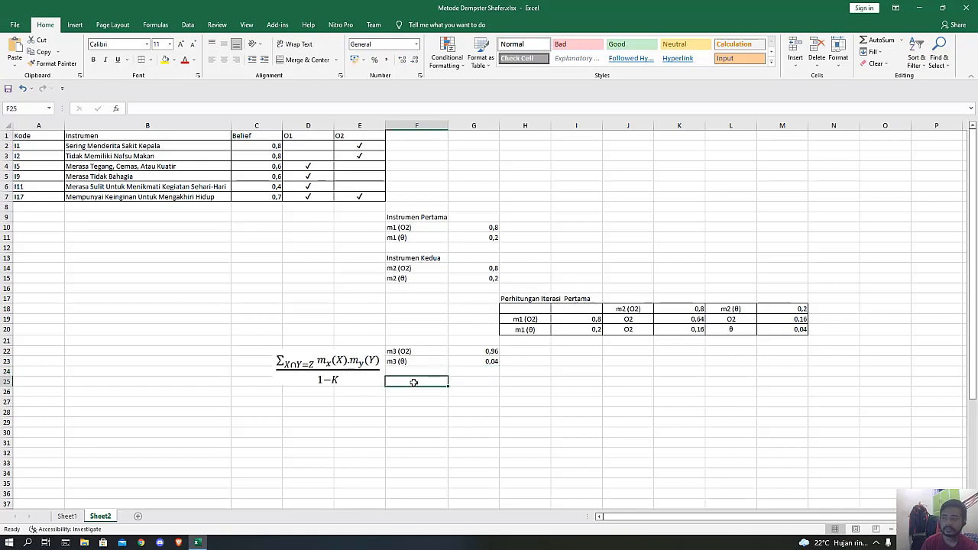
type("Inst")
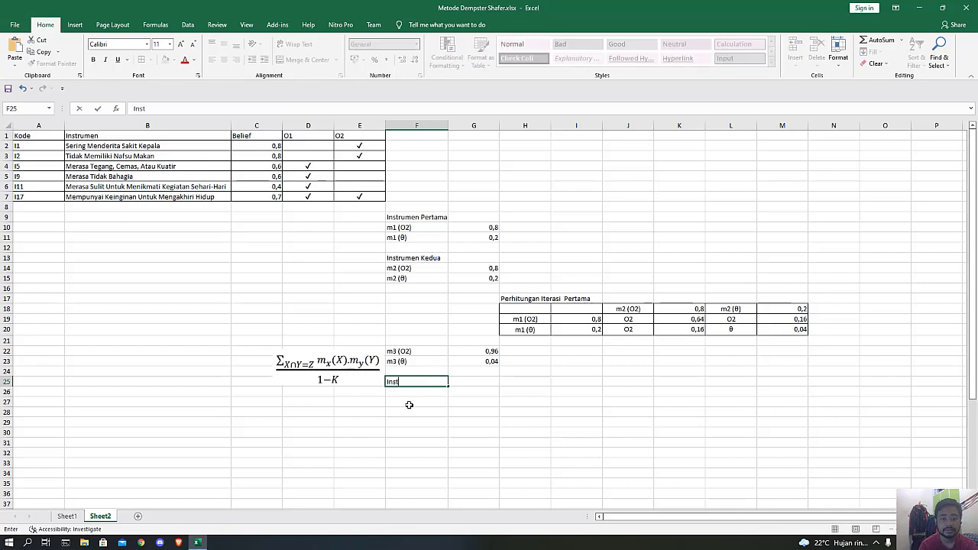
type("rumen")
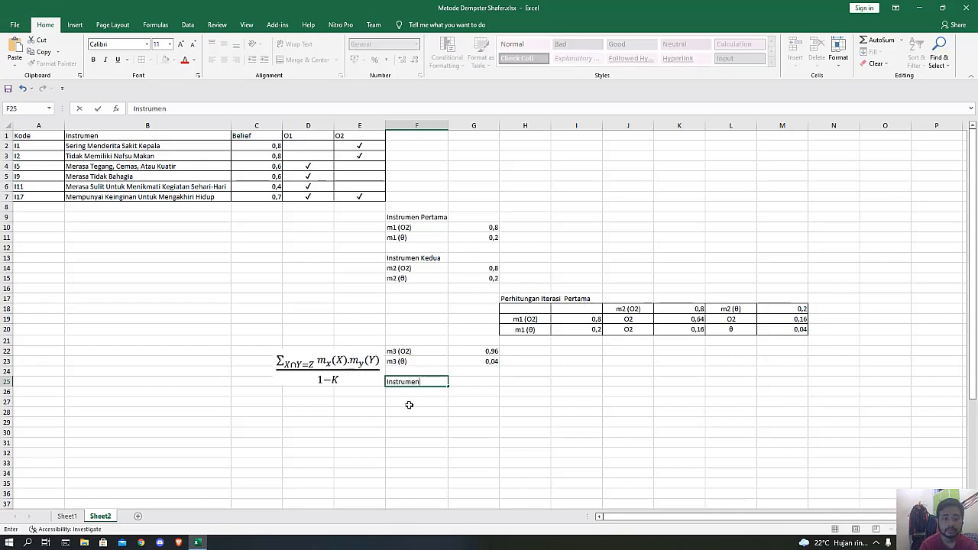
type(" Ketiga")
key("Return")
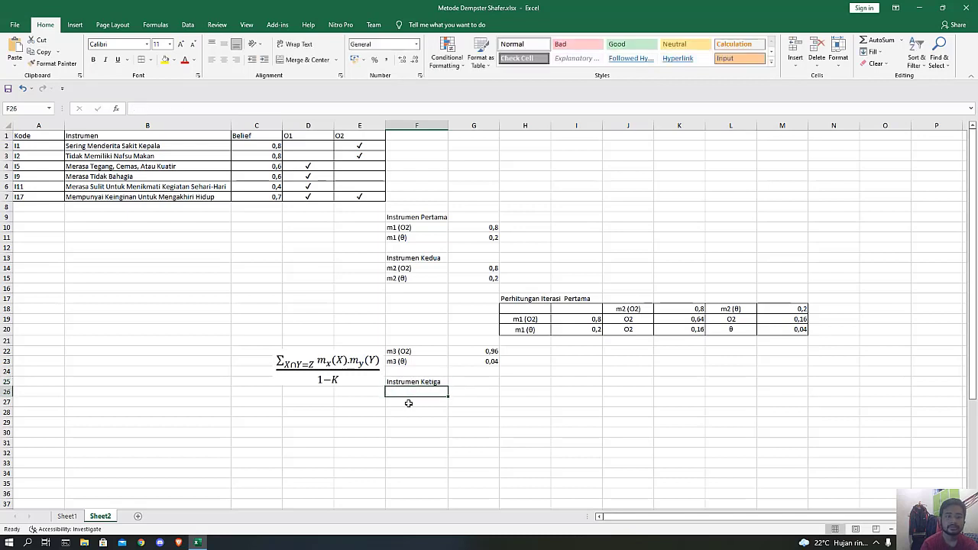
Enter the label "m4 (O1)" in F26 and link G26 to the belief value of I5 with =C4.
type("m4 (O1")
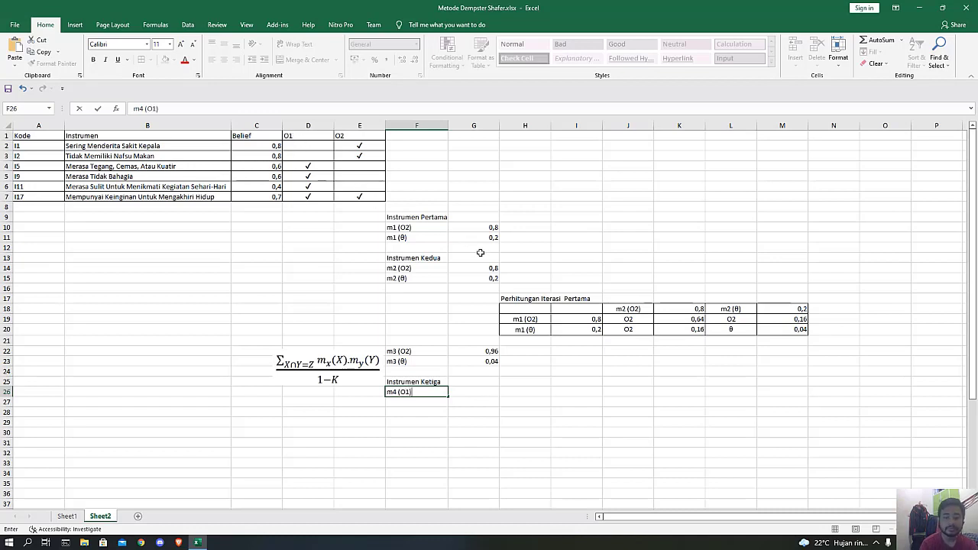
key("Tab")
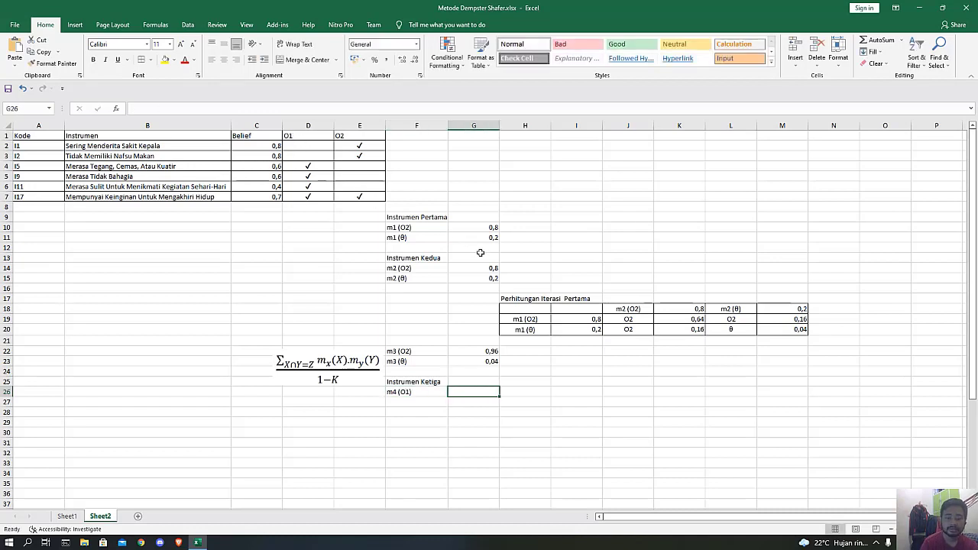
type("=")
left_click(272, 165)
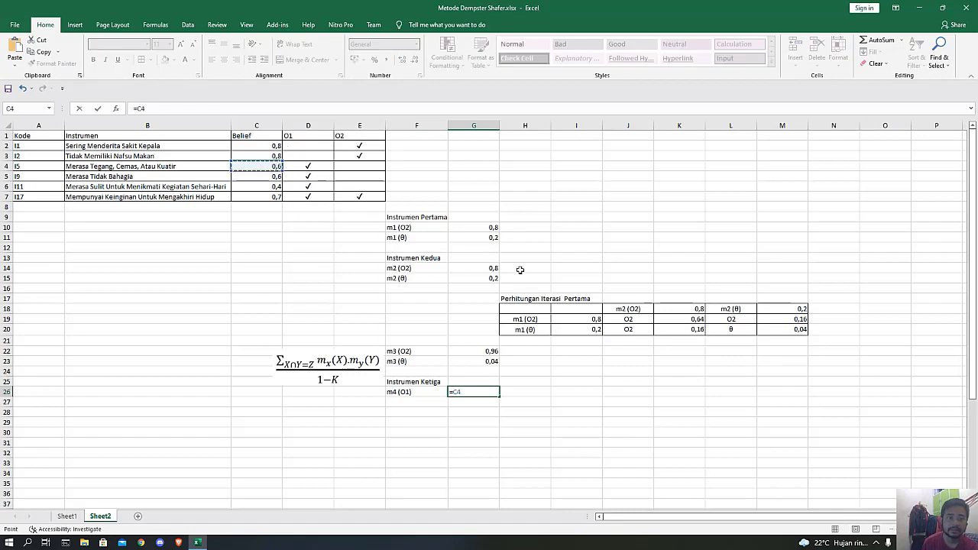
key("Return")
Enter the label "m4 (θ)" in cell F27, below the m4 (O1) label.
key("Left")
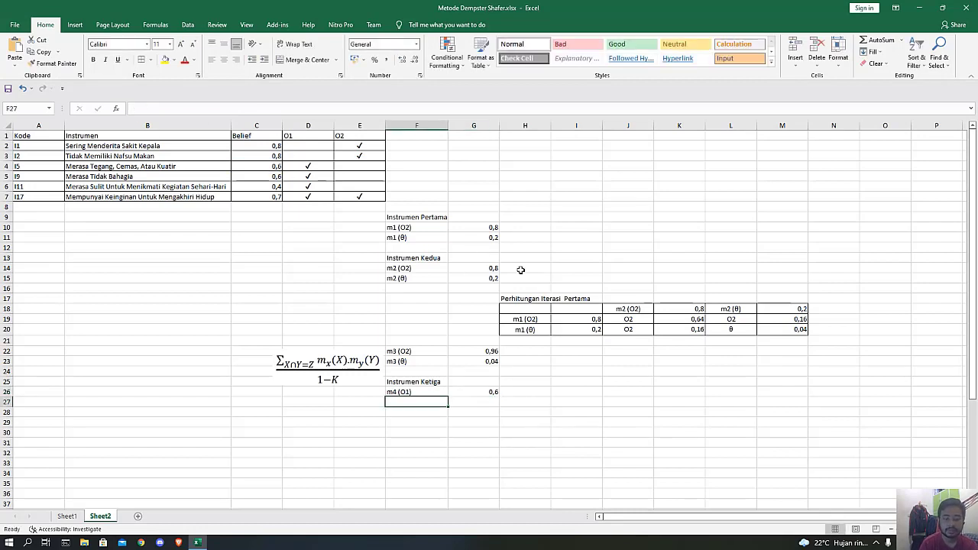
type("m4 (O1)")
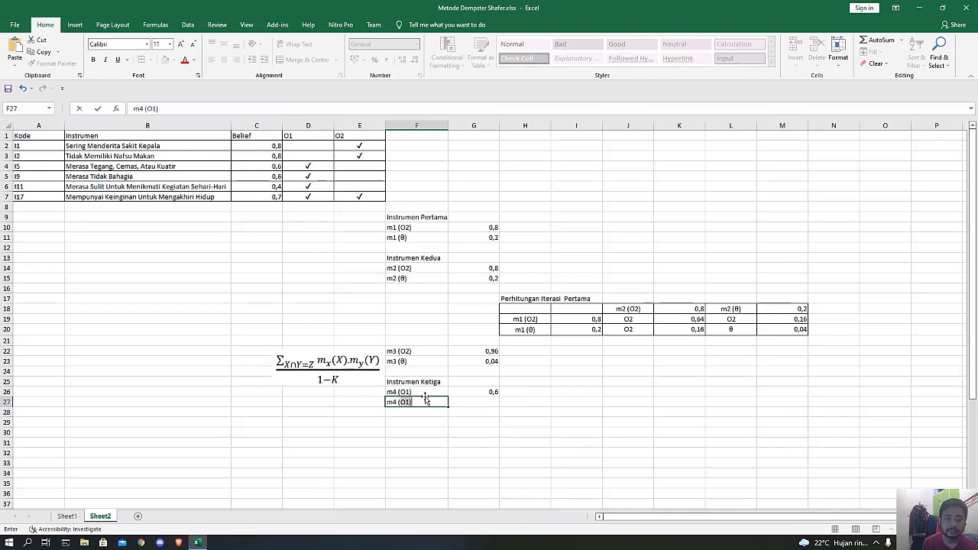
key("BackSpace")
key("BackSpace")
key("BackSpace")
type("θ")
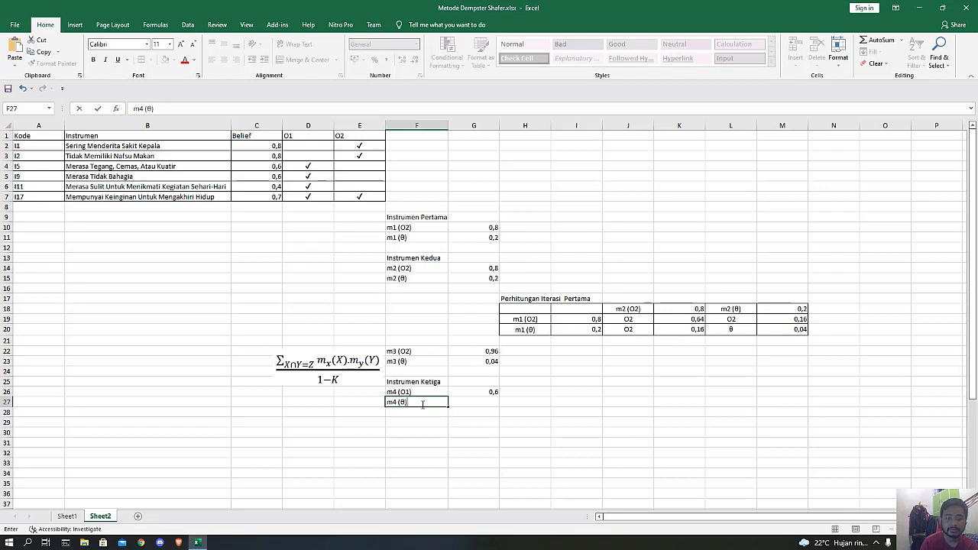
type(")")
key("Tab")
Calculate m4 (θ) in G27 with the formula =1-G26.
type("=1")
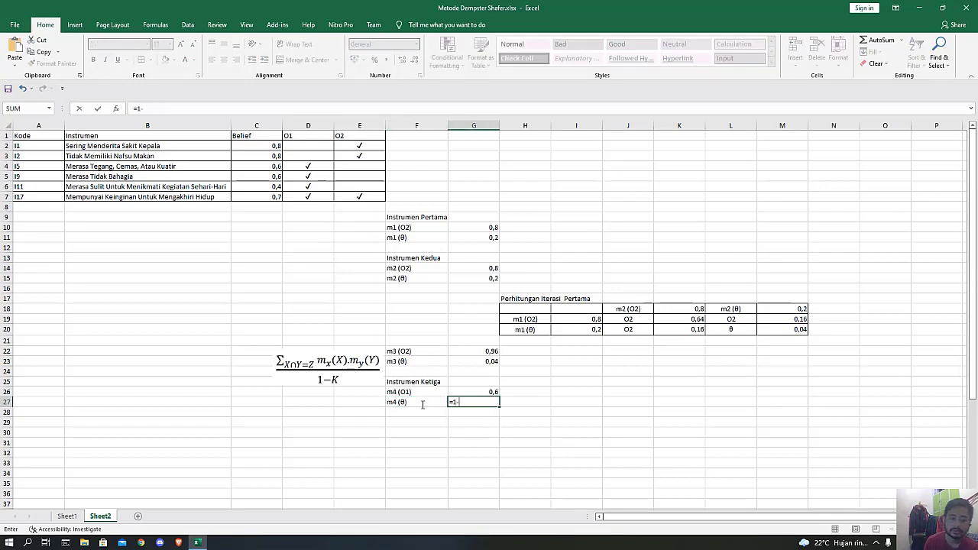
type("-")
left_click(462, 391)
key("Return")
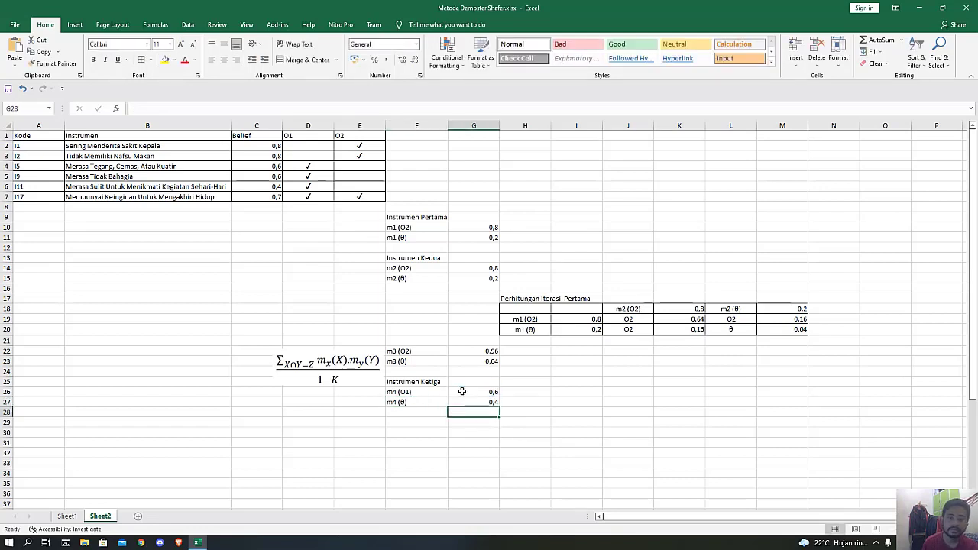
Enter the heading "Perhitungan Iterasi Kedua" in cell H29.
left_click(514, 415)
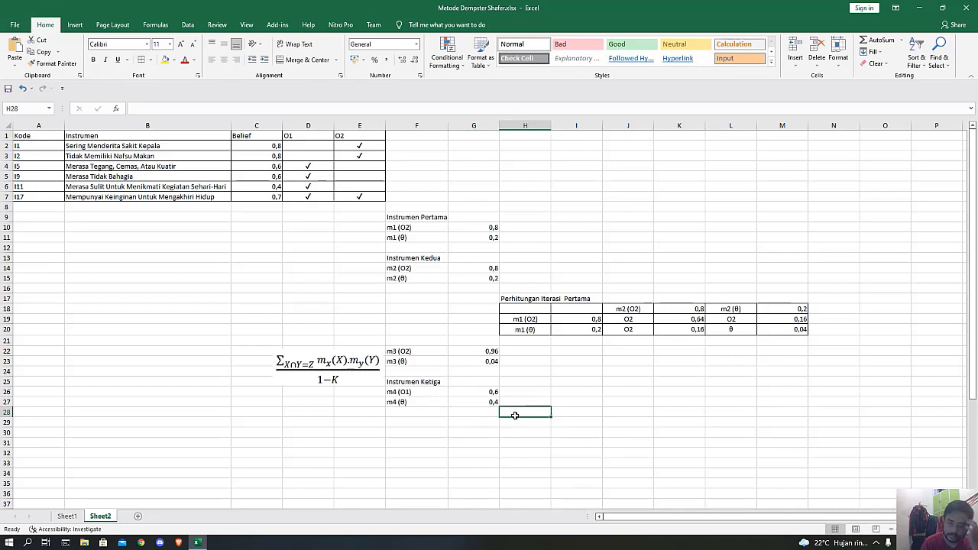
key("Down")
type("P")
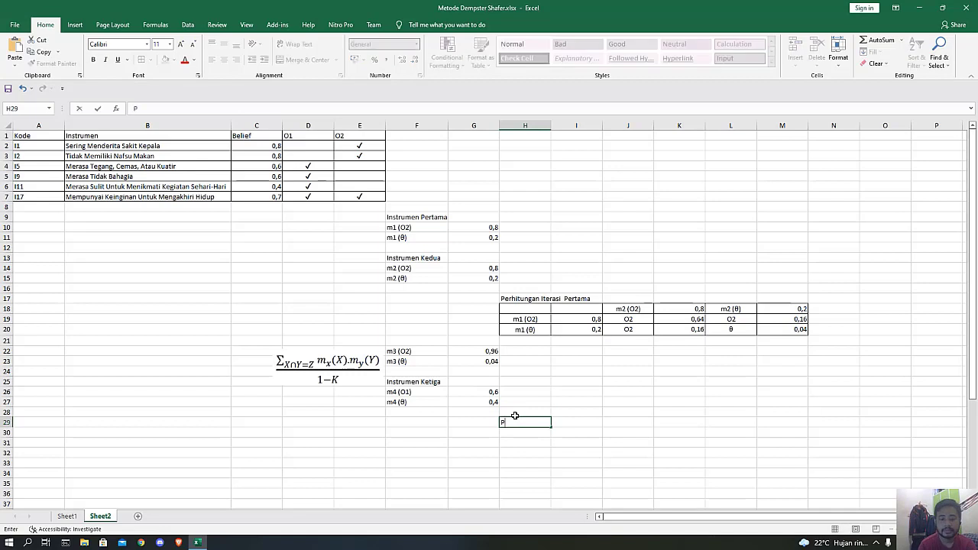
type("erhitungan It")
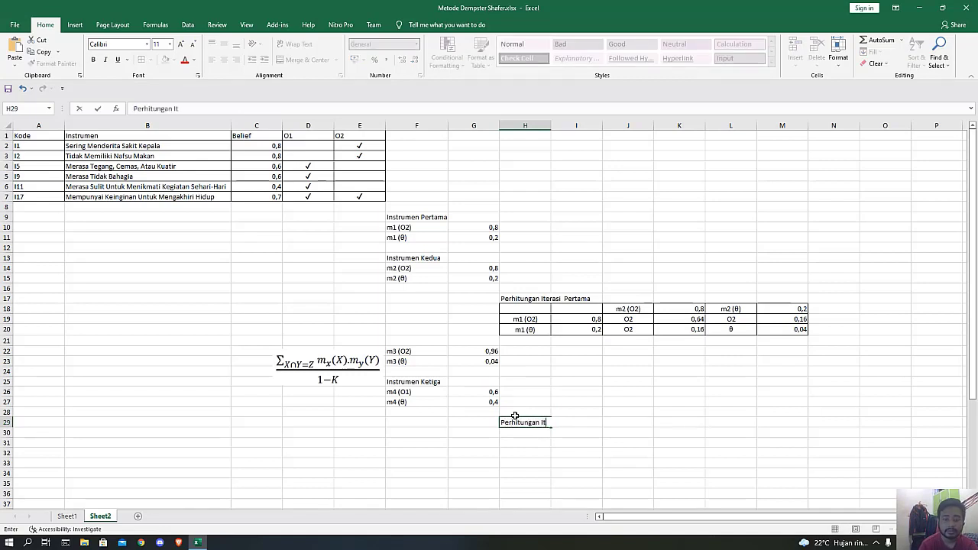
type("erasi Kedua")
key("Return")
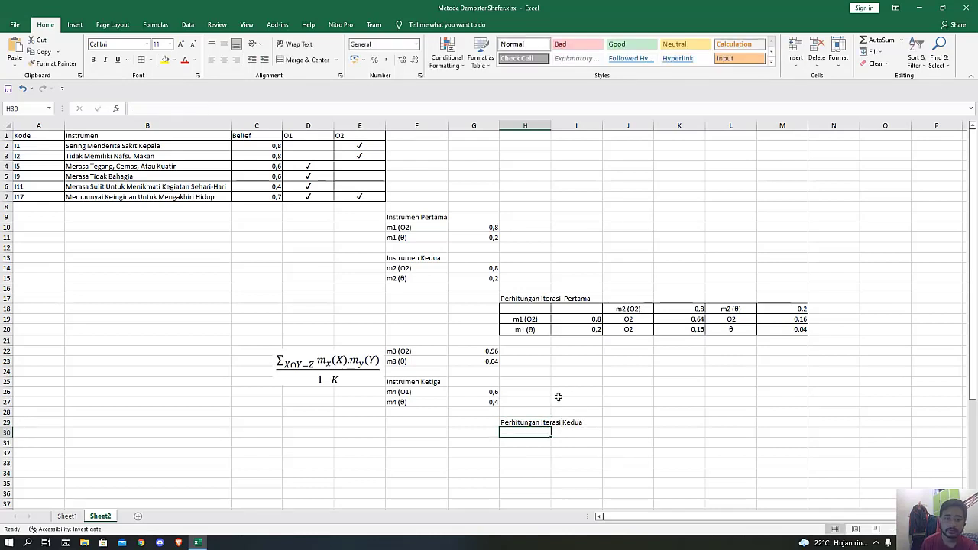
Copy the first iteration table H18:M20 and paste it at H30 under the second iteration heading.
left_click_drag(528, 312, 808, 333)
key("ctrl+c")
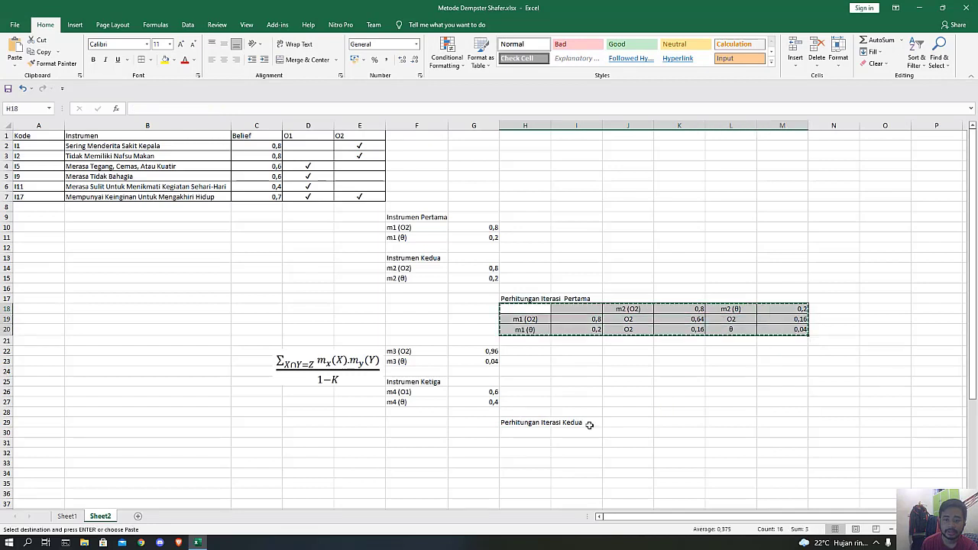
left_click(520, 432)
key("ctrl+v")
left_click(570, 476)
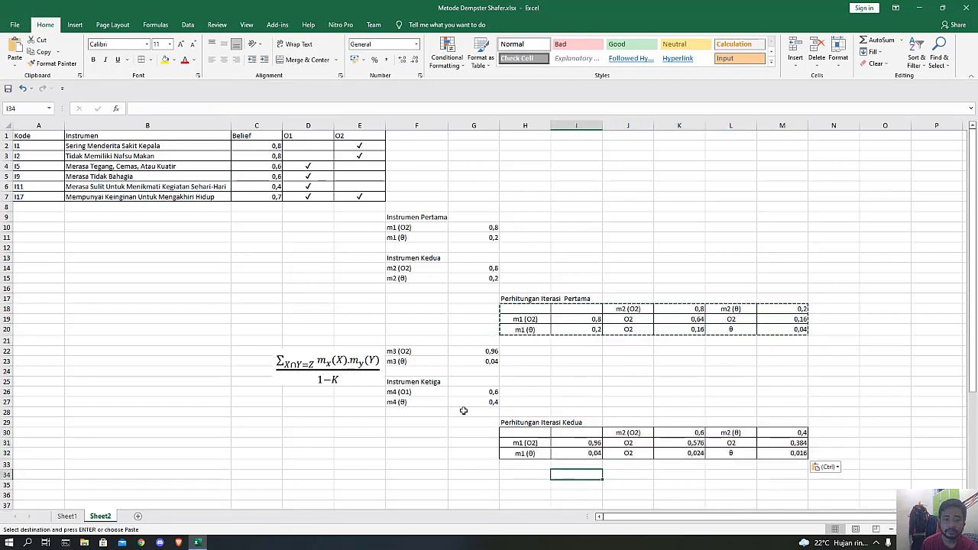
Replace the row labels in H31:H32 with the m3 (O2) and m3 (θ) labels copied from F22:F23, centred.
left_click_drag(409, 351, 413, 361)
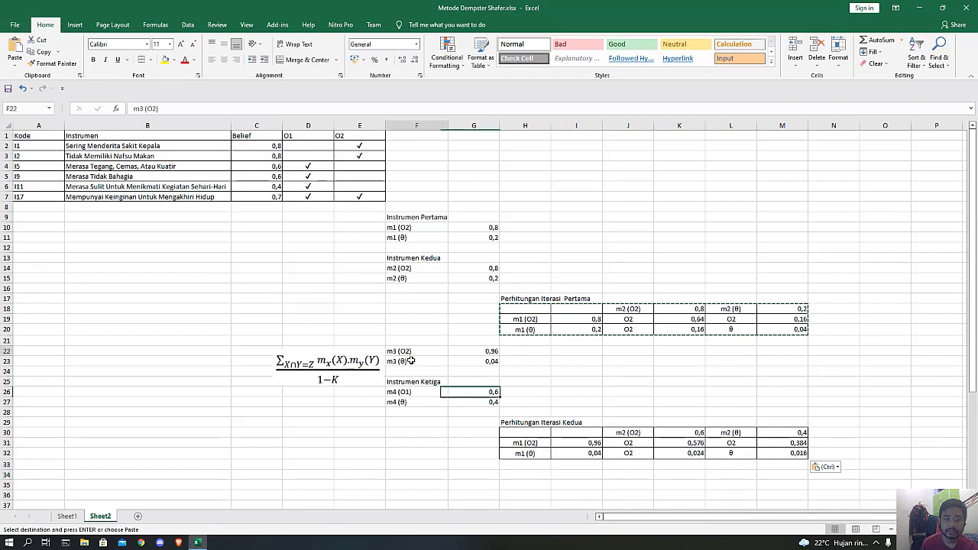
key("ctrl+c")
left_click_drag(525, 443, 526, 453)
key("ctrl+v")
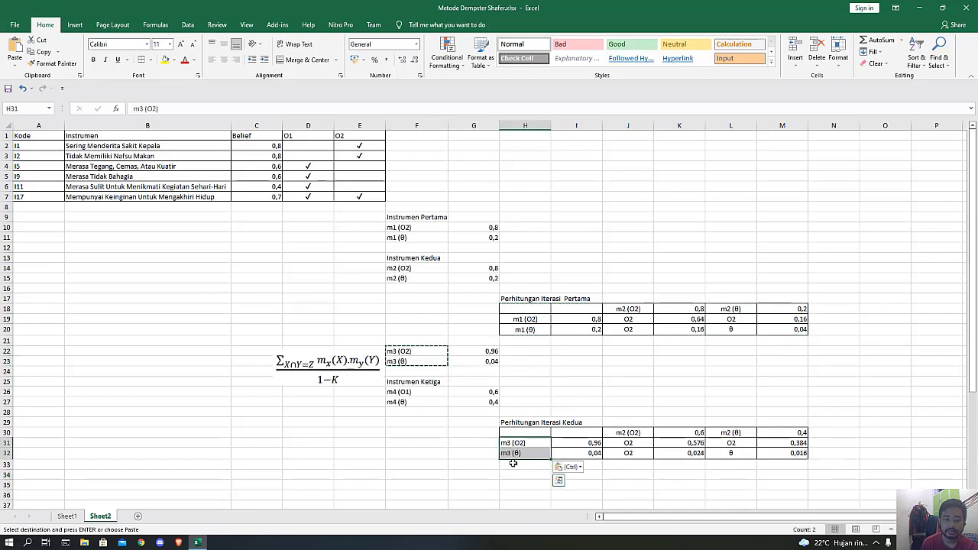
left_click(223, 60)
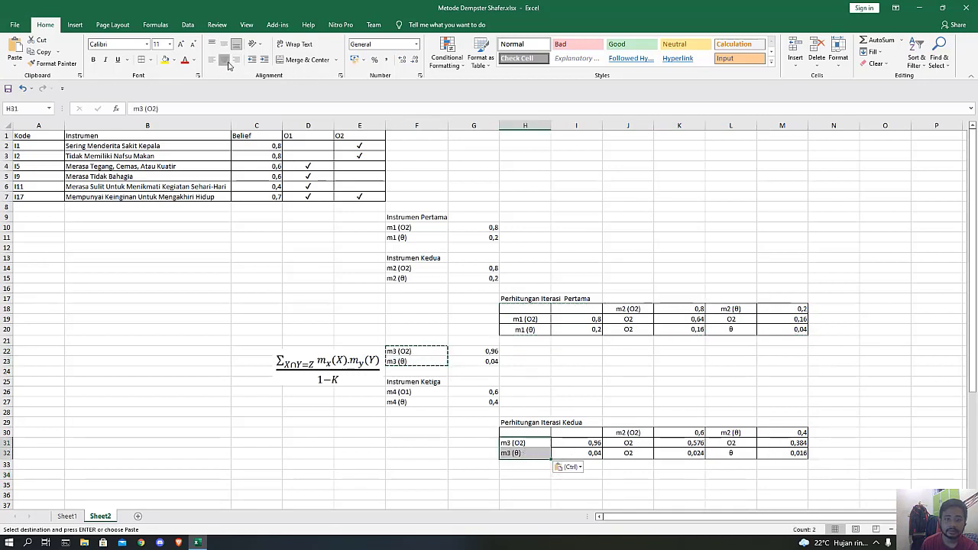
Change the column label in J30 of the second iteration table to "m4 (O1)".
left_click(626, 433)
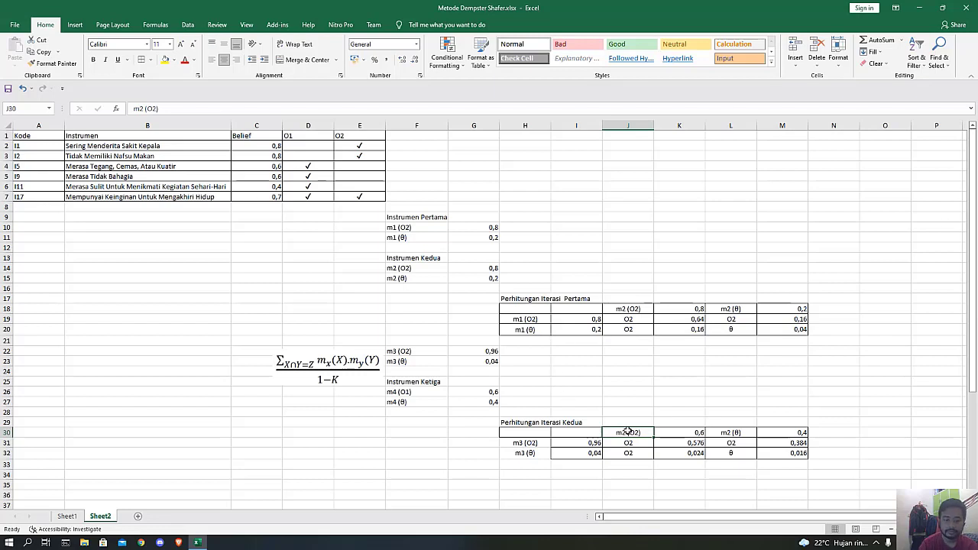
type("m")
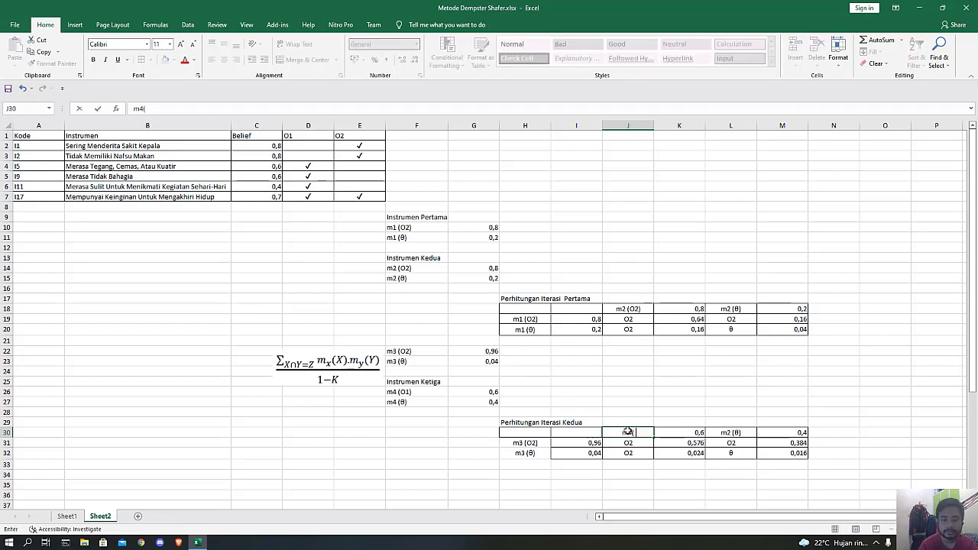
type("4 (O1)")
key("Tab")
key("Tab")
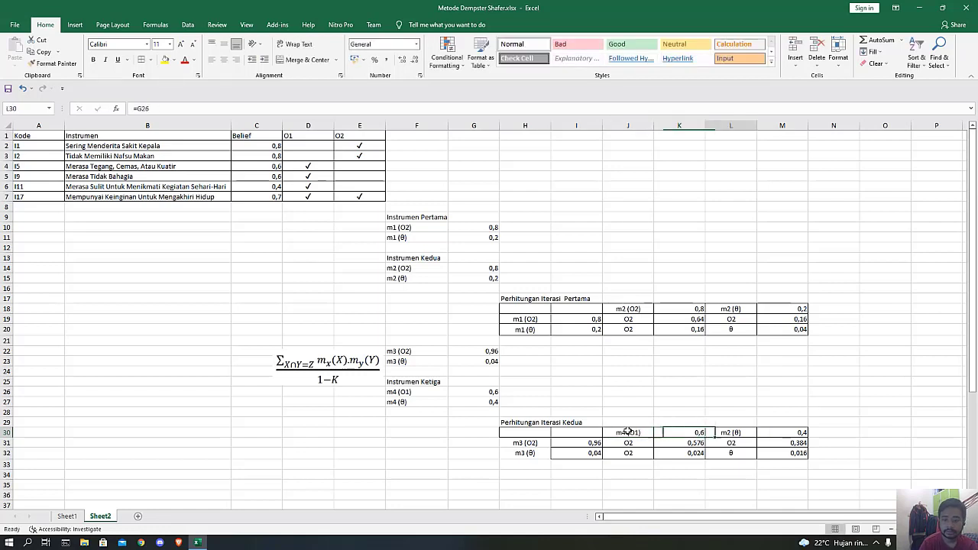
Change the label in L30 to "m4 (θ)", taking the θ symbol from the clipboard history.
type("m4")
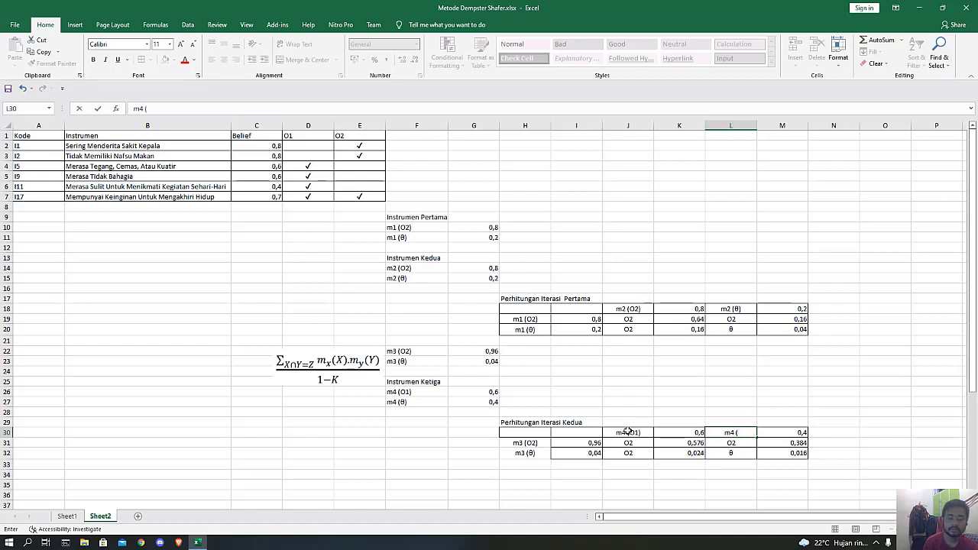
key("super+v")
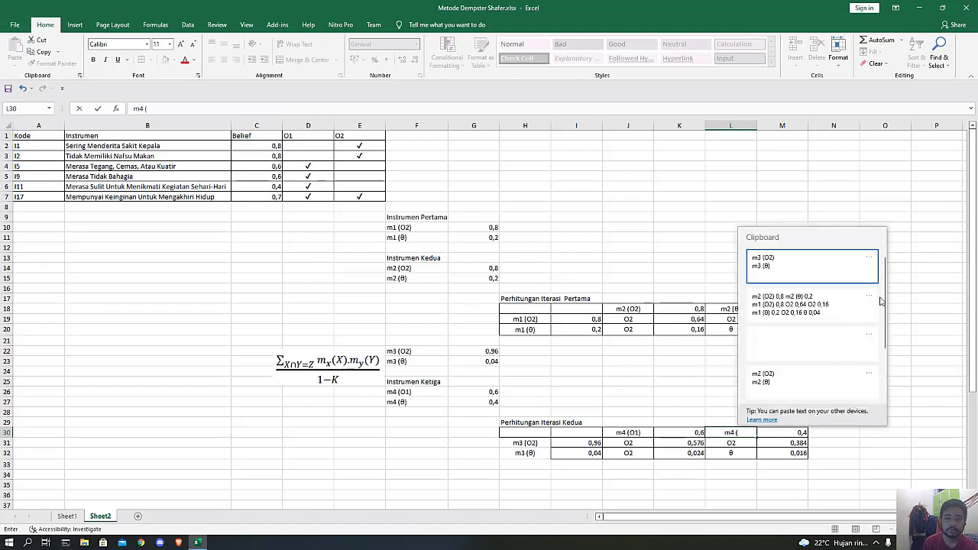
scroll(805, 377, "down", 1)
left_click(783, 398)
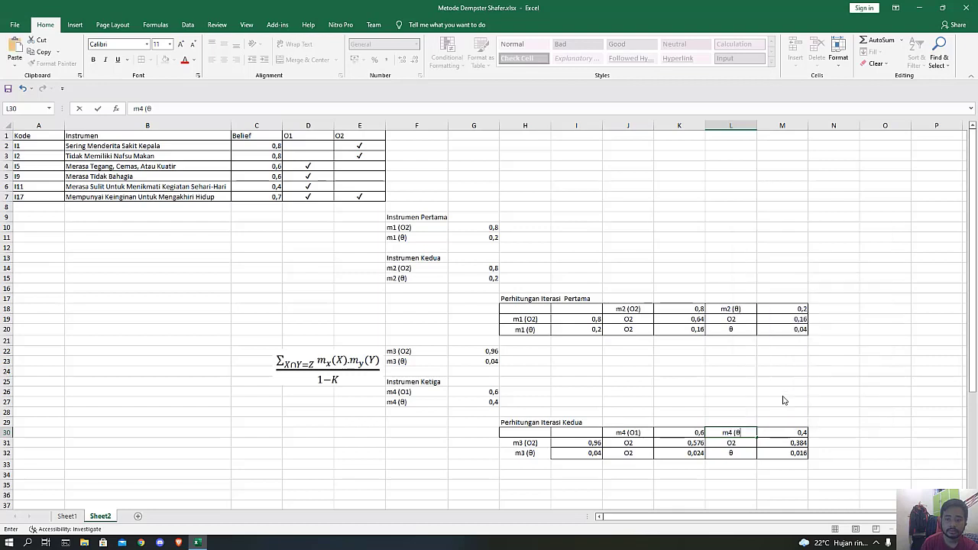
key("Return")
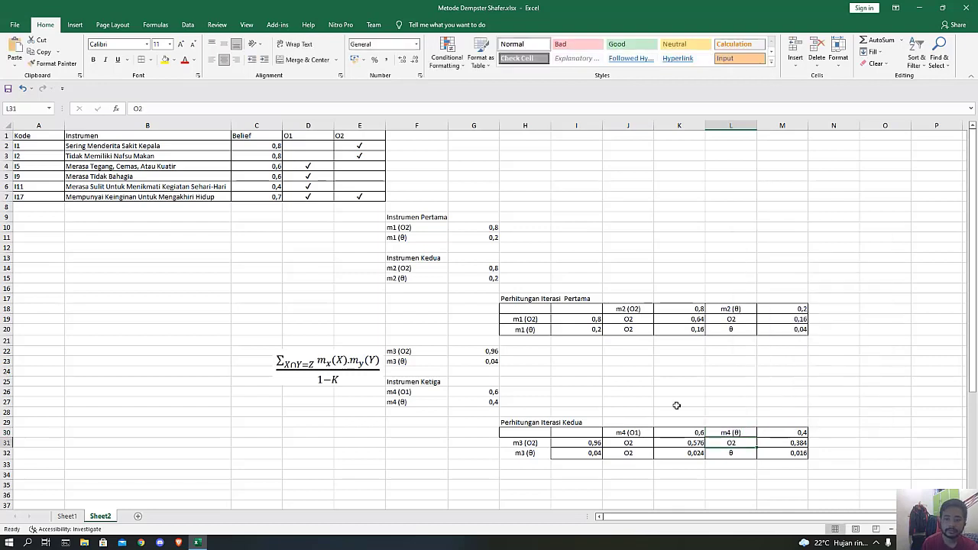
Check the m3 references in I31:I32, and link the m4 values in K30 to G26 and M30 to G27.
left_click(573, 442)
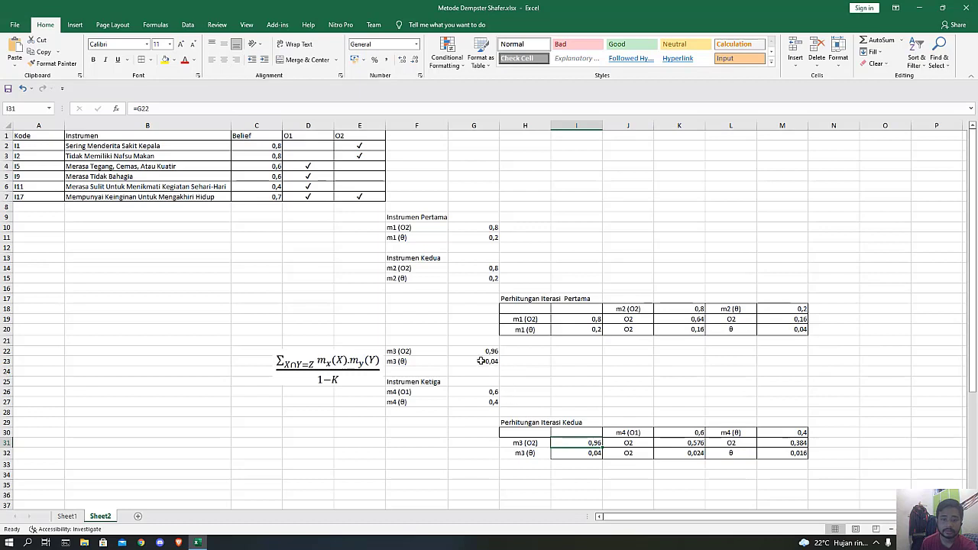
double_click(594, 444)
key("Escape")
double_click(581, 453)
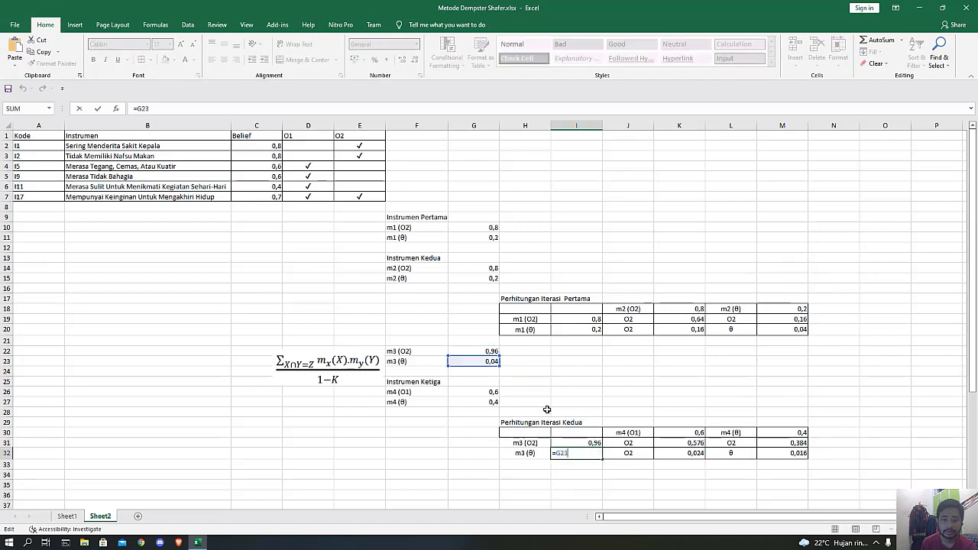
key("Escape")
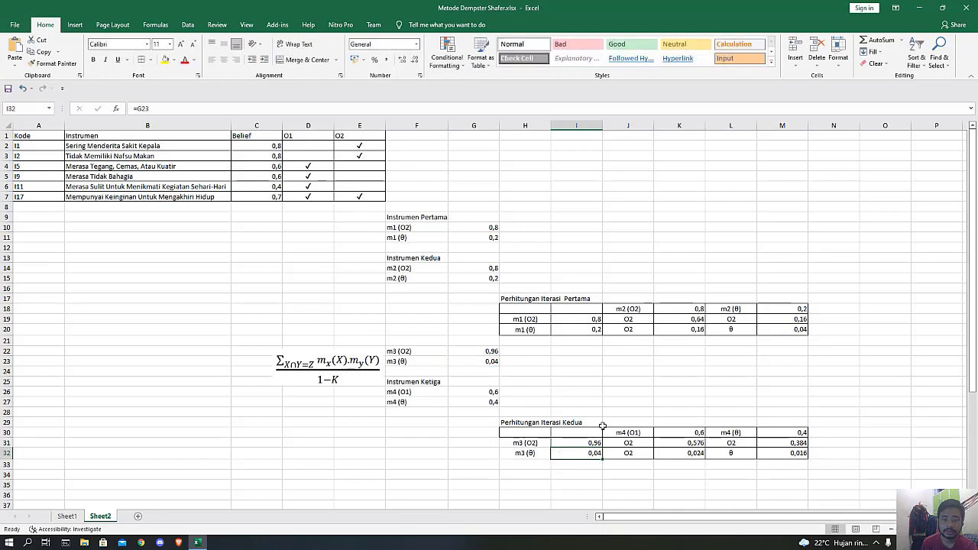
left_click(679, 434)
double_click(679, 435)
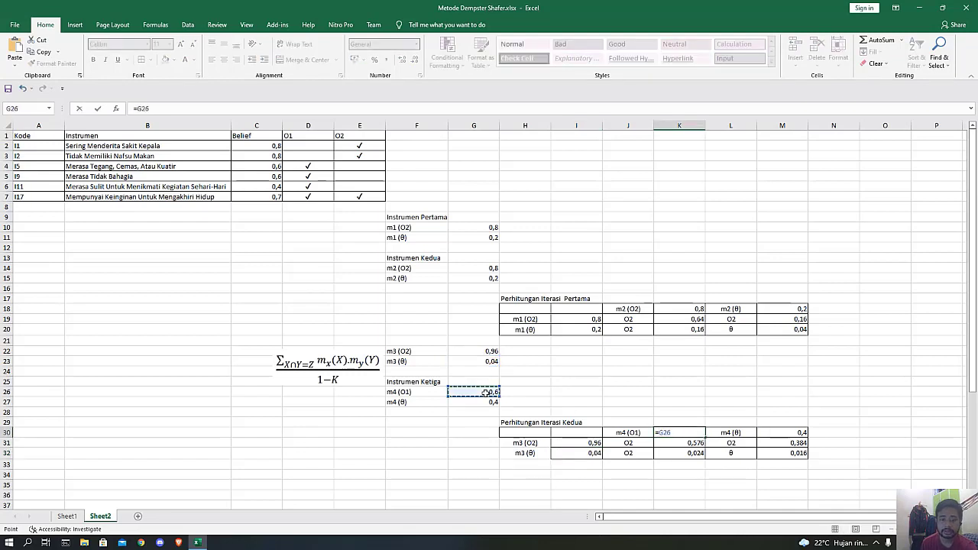
key("Return")
double_click(788, 432)
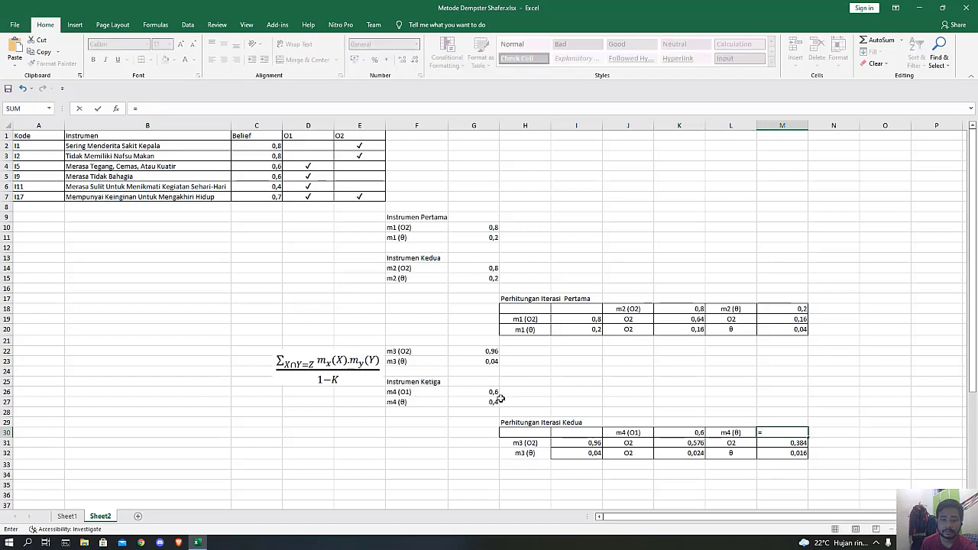
key("Return")
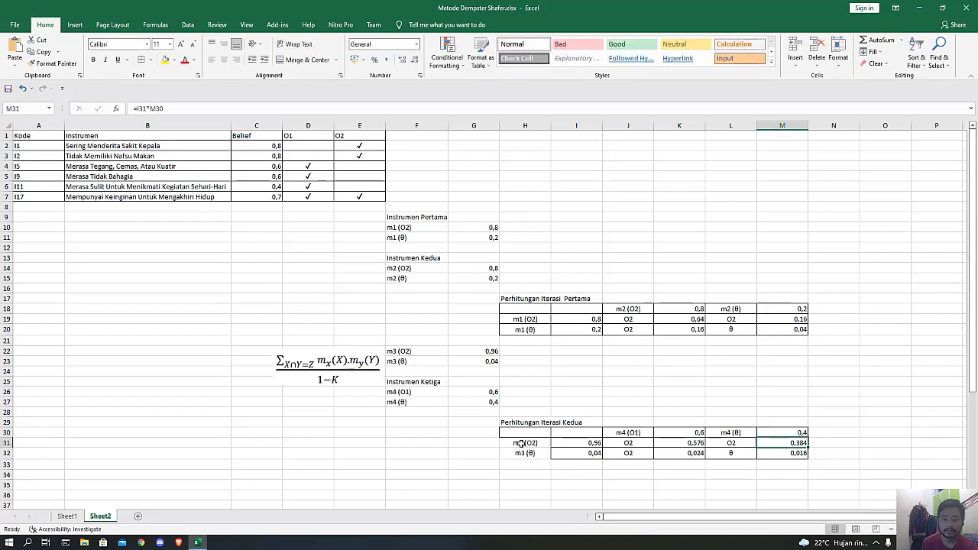
Reapply cell borders to the row labels H31:H32 of the second iteration table.
left_click_drag(527, 444, 535, 455)
left_click(141, 60)
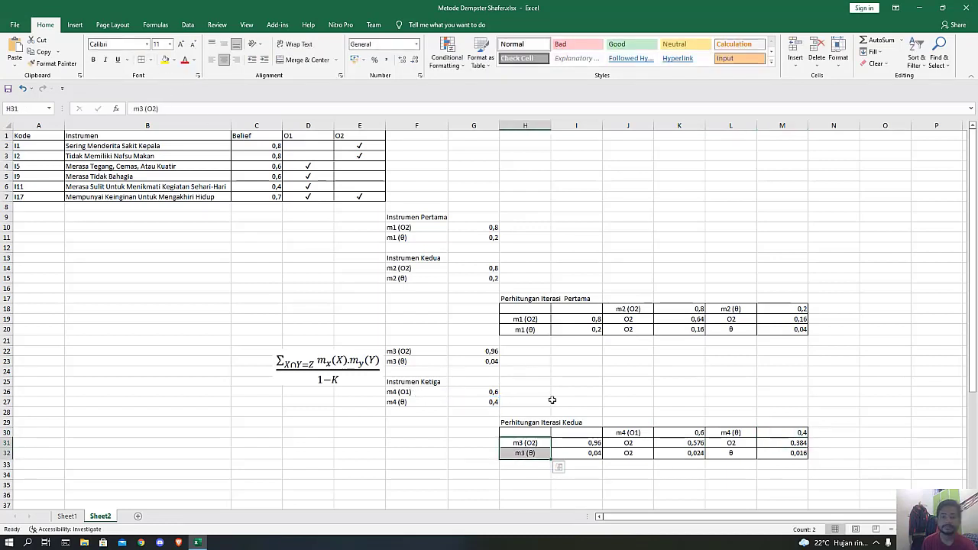
left_click(631, 462)
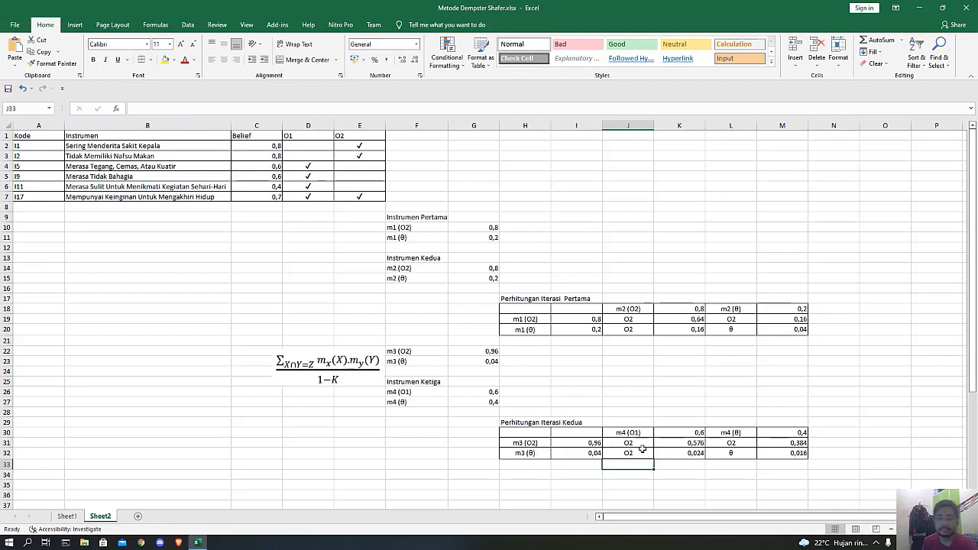
Clear the copied set labels and products from J31:M32 in the second iteration table.
left_click_drag(637, 443, 639, 454)
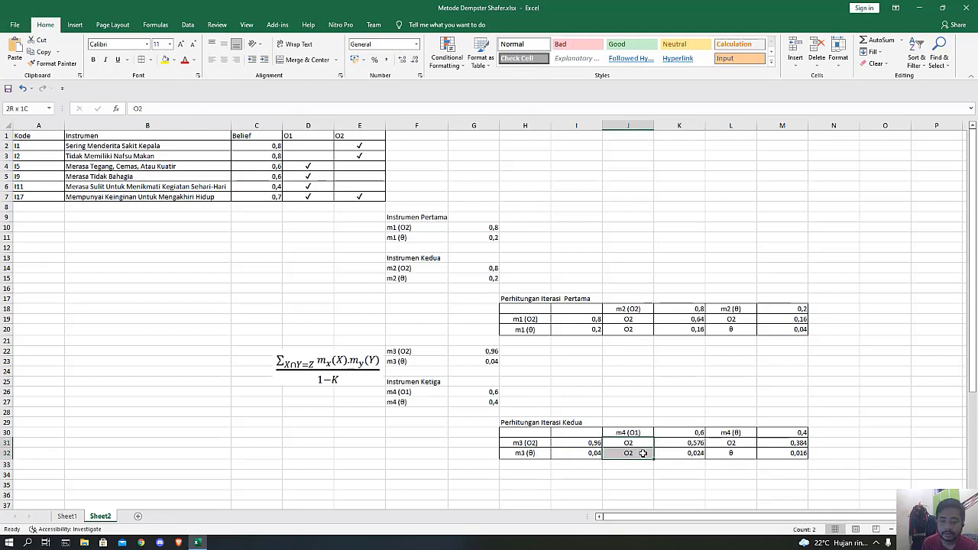
key("Delete")
left_click_drag(699, 446, 777, 460)
left_click(742, 455)
left_click_drag(678, 447, 798, 455)
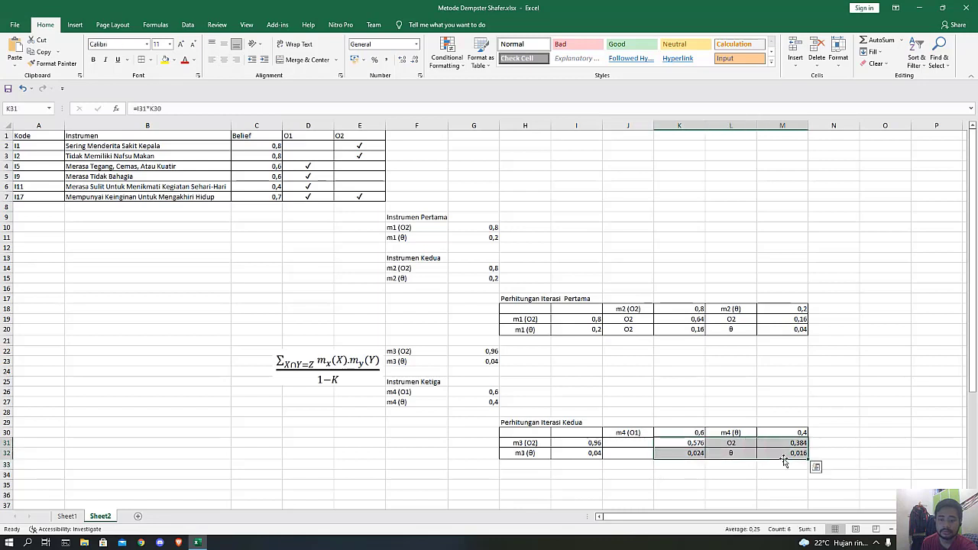
key("Delete")
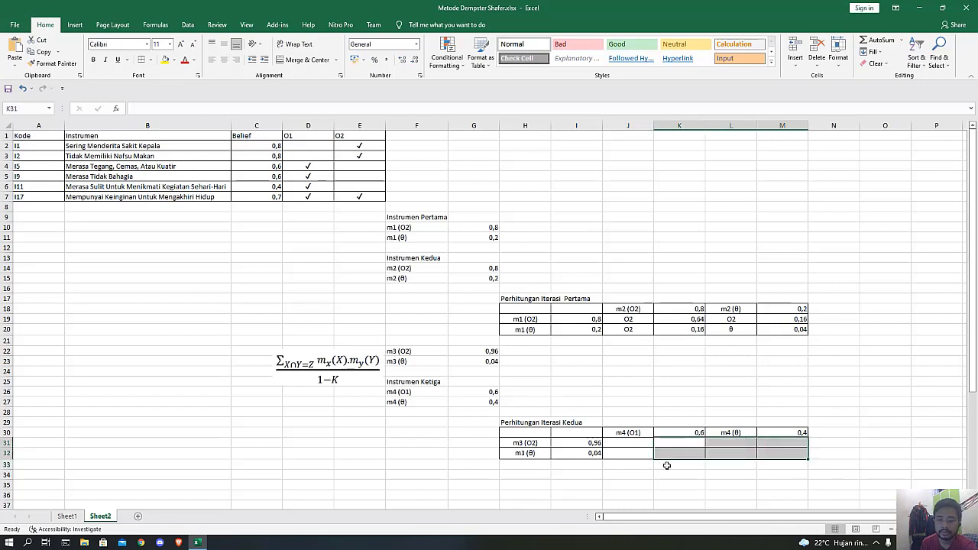
Enter the empty set "()" in J31 and multiply I31 by K30 in K31.
left_click(635, 442)
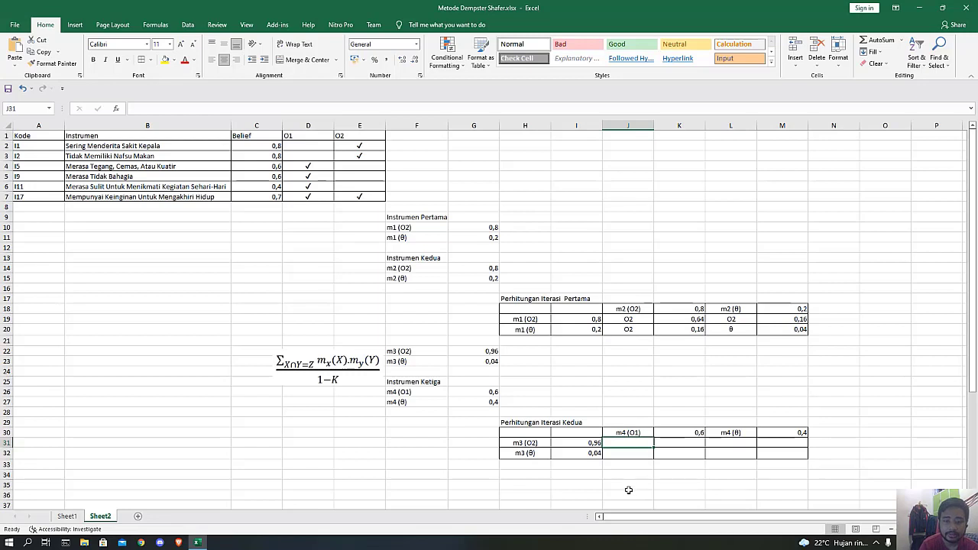
type("()")
key("Tab")
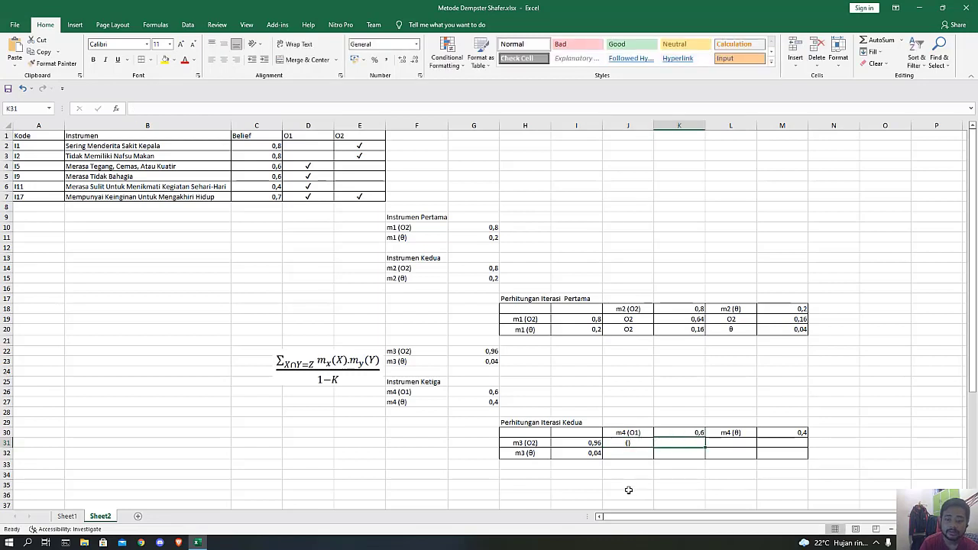
type("=")
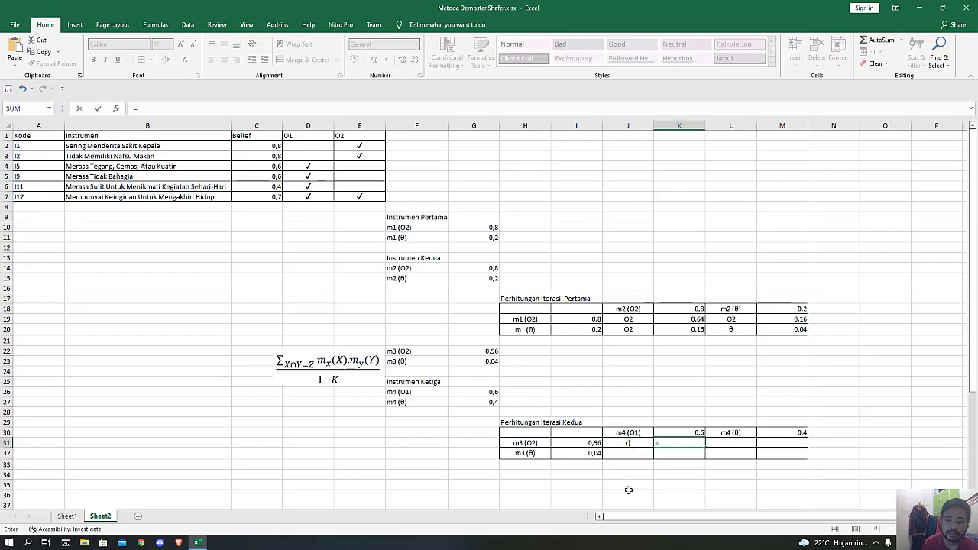
left_click(579, 445)
type("*")
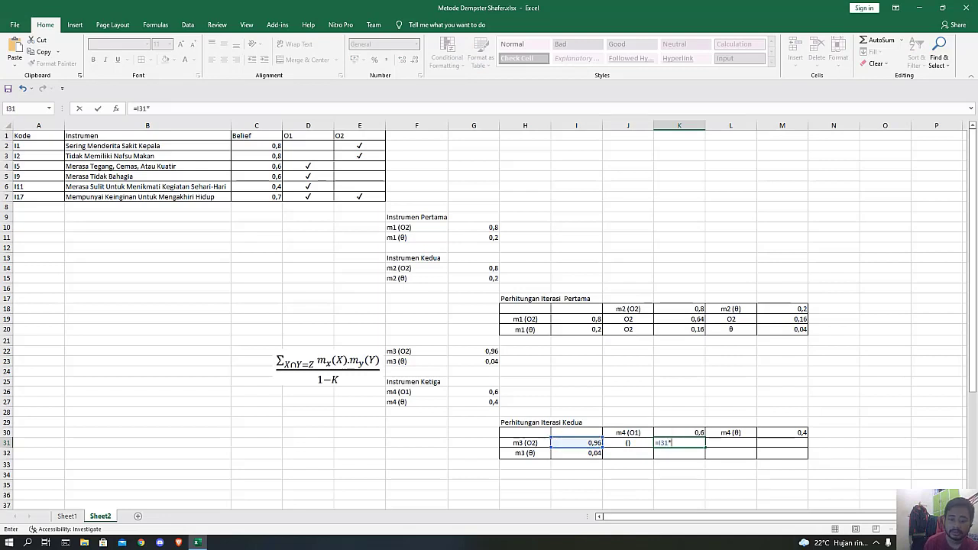
left_click(691, 431)
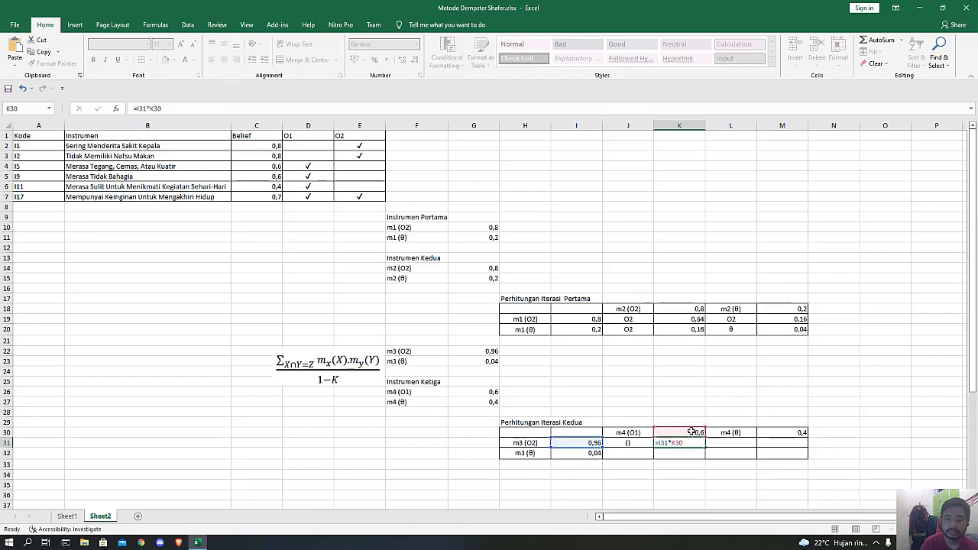
key("Return")
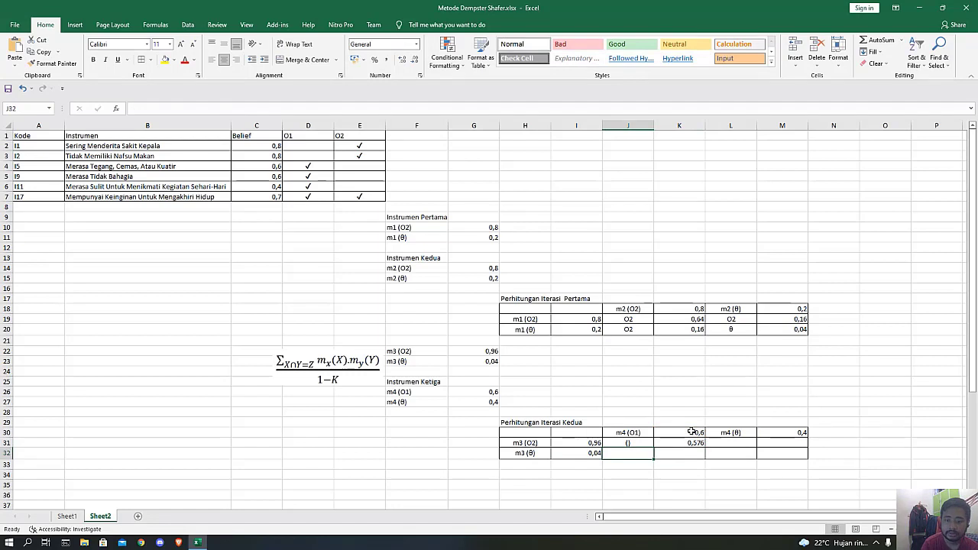
Enter the set label "O1" in J32 and the product =I32*K30 in K32.
type("O1")
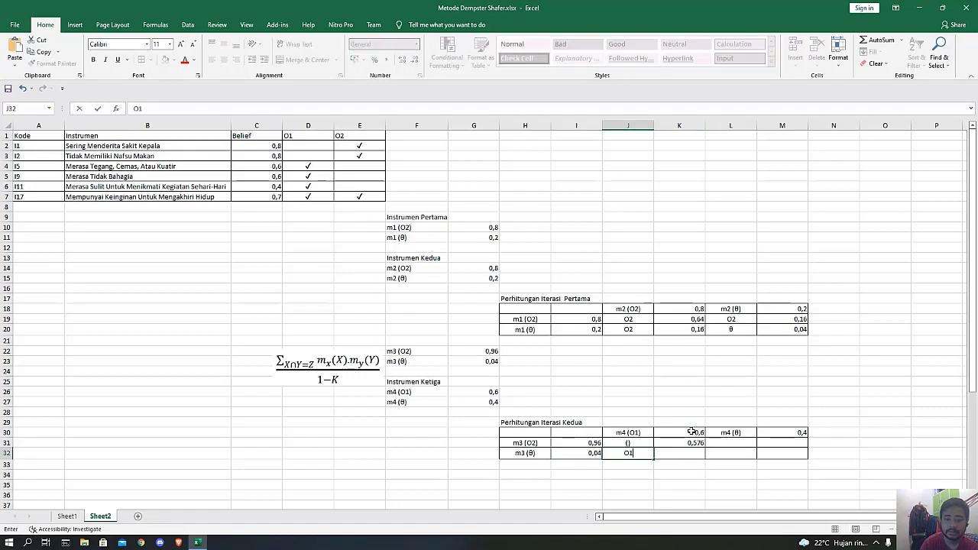
key("Tab")
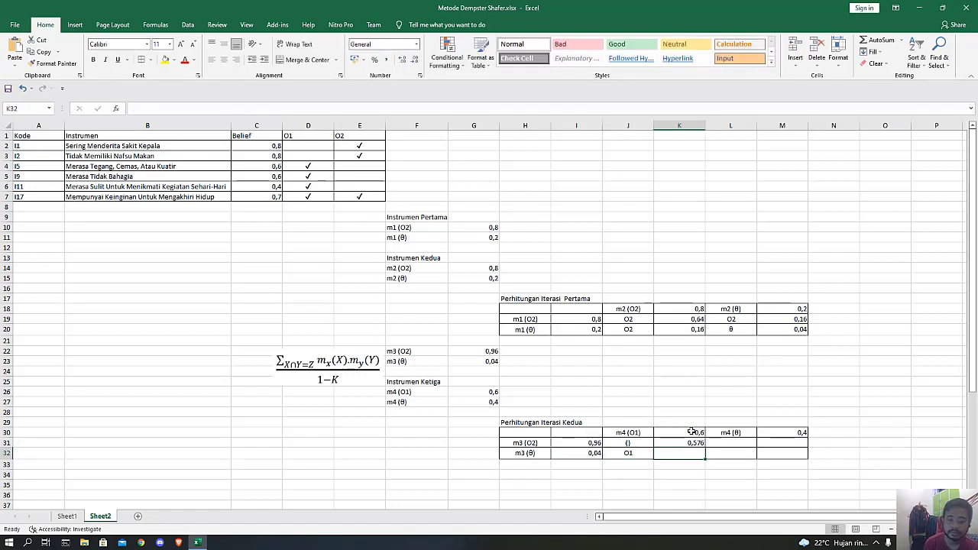
type("=")
left_click(577, 453)
type("*")
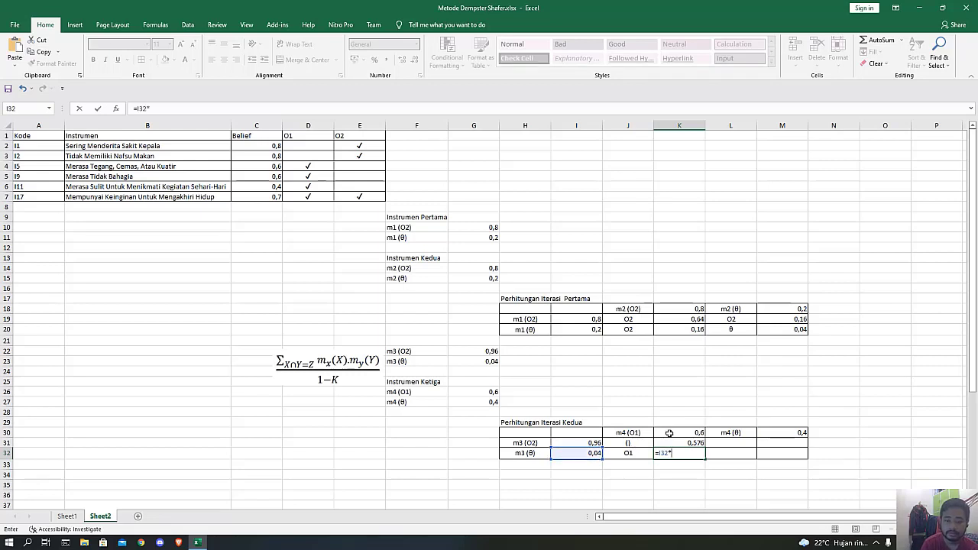
left_click(668, 433)
key("Return")
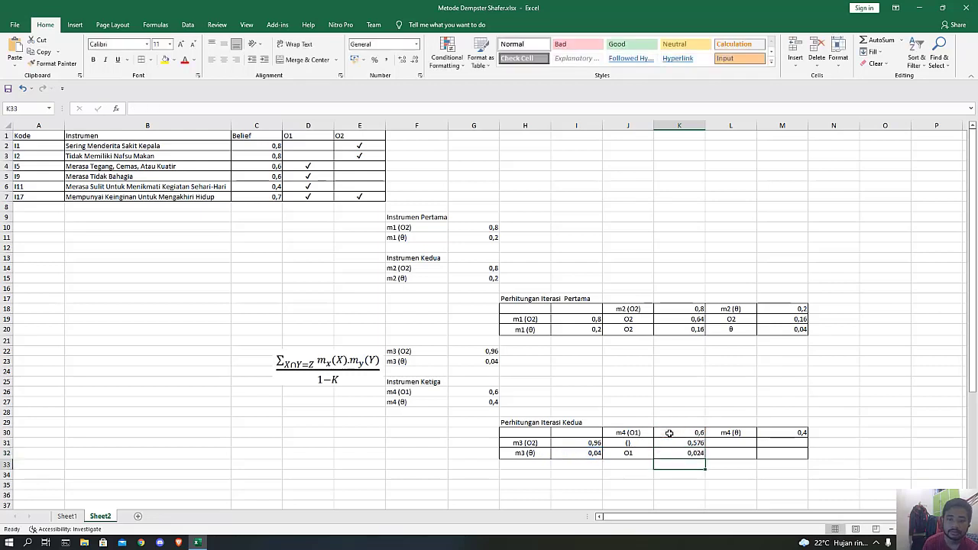
Enter the set label "O2" in L31 and the product =I31*M30 in M31.
left_click(728, 443)
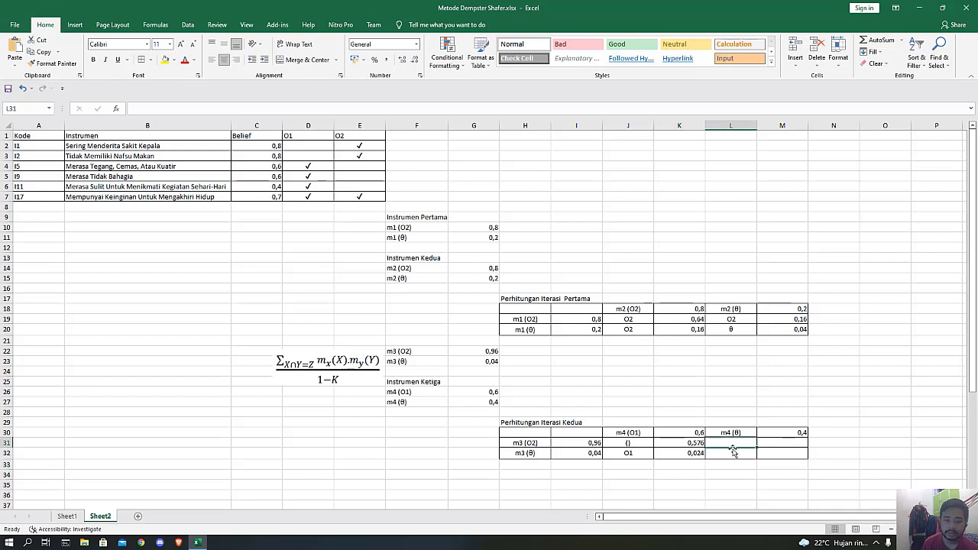
type("O")
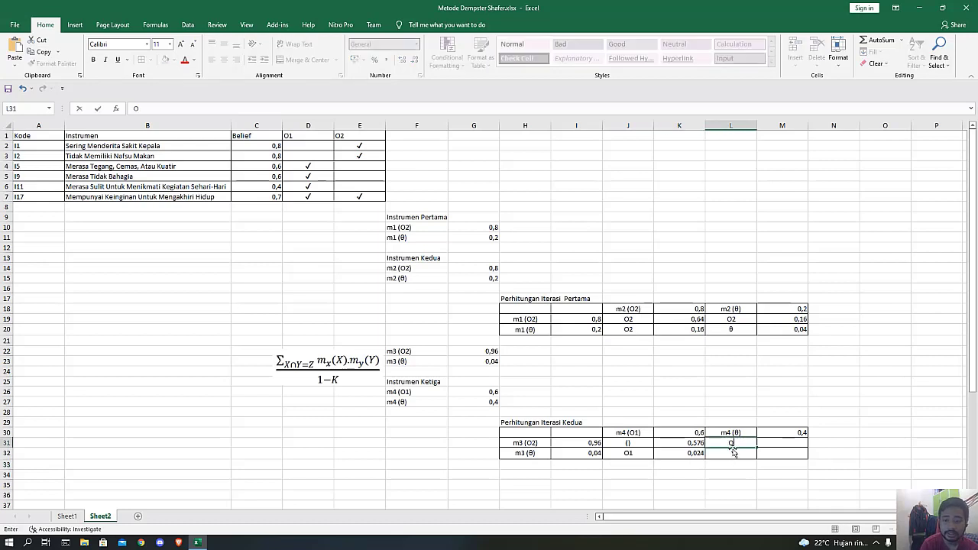
type("2")
key("Tab")
type("=")
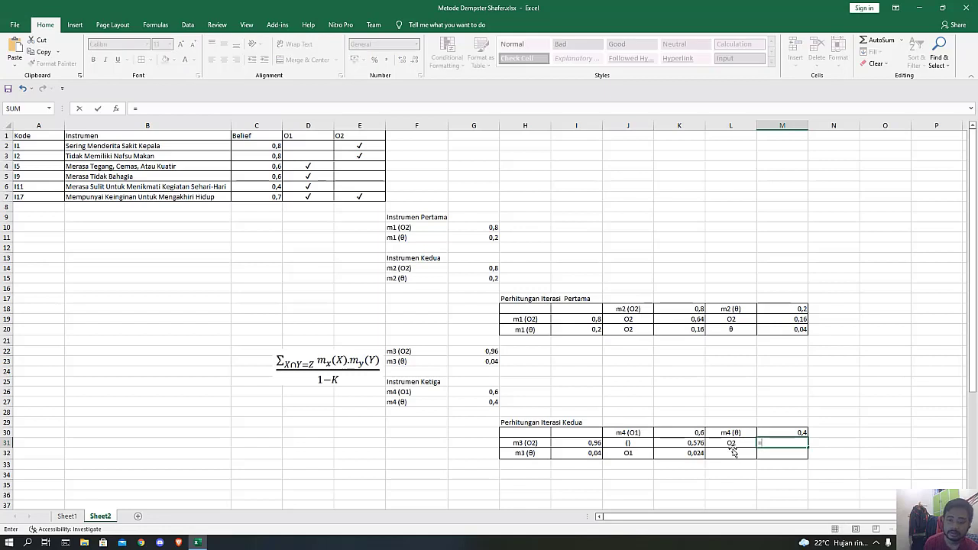
left_click(595, 443)
type("*")
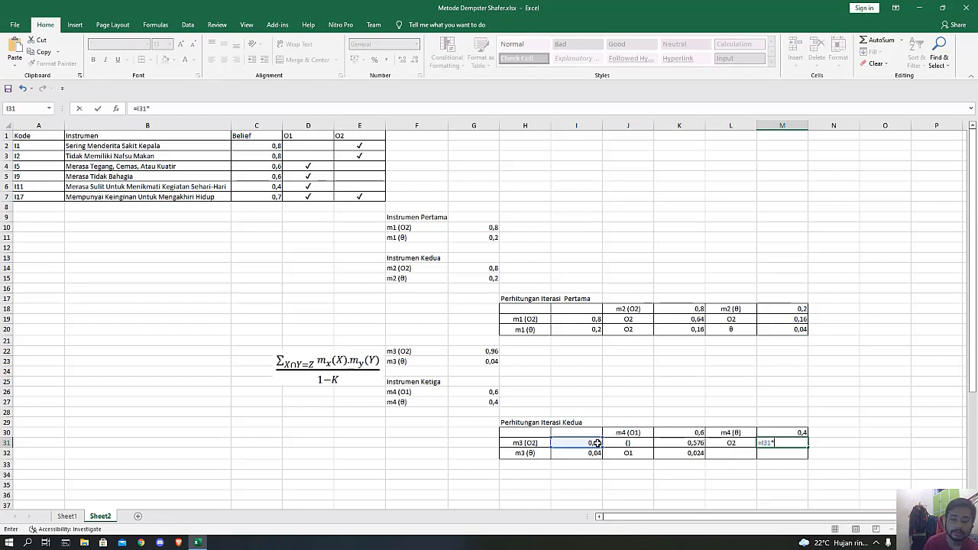
left_click(770, 433)
key("Return")
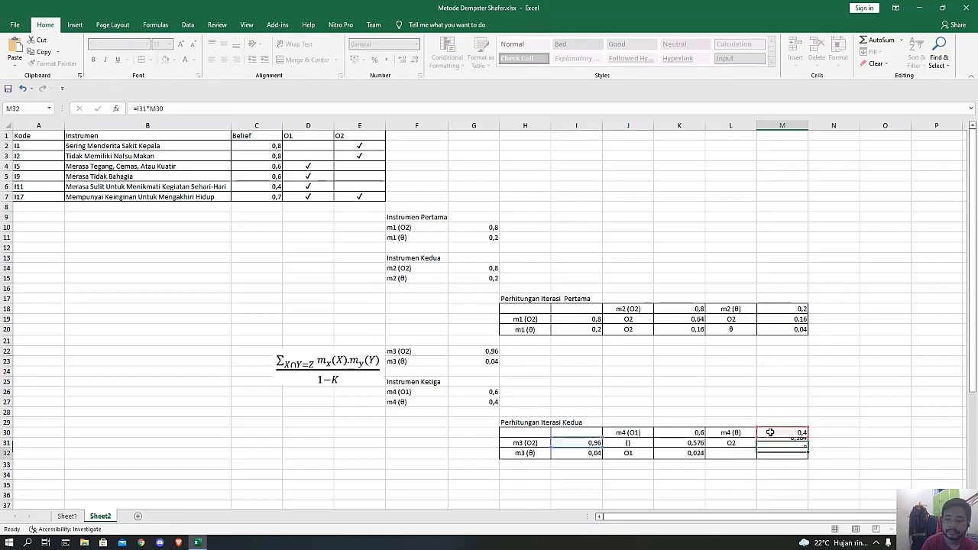
Paste the θ symbol into L32 and center it horizontally in the cell.
left_click(731, 452)
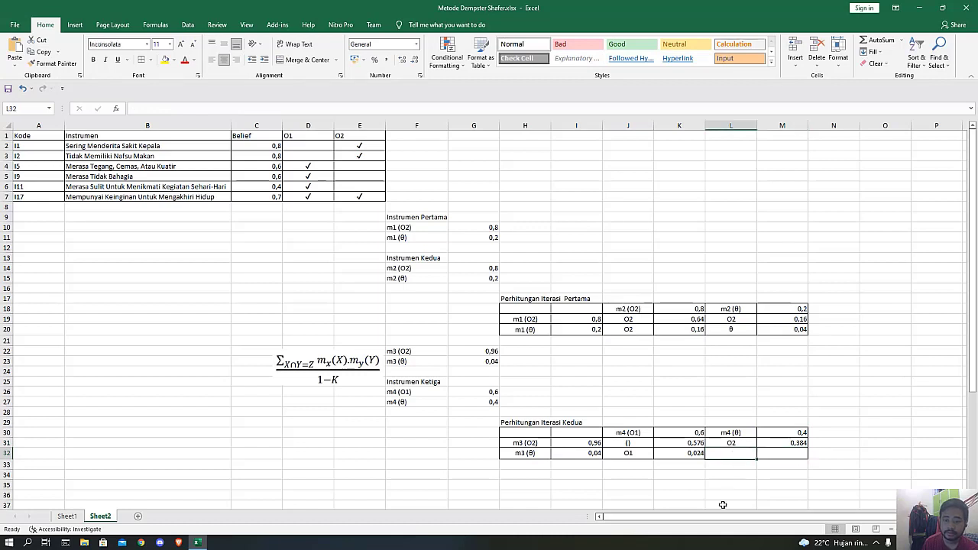
key("ctrl+v")
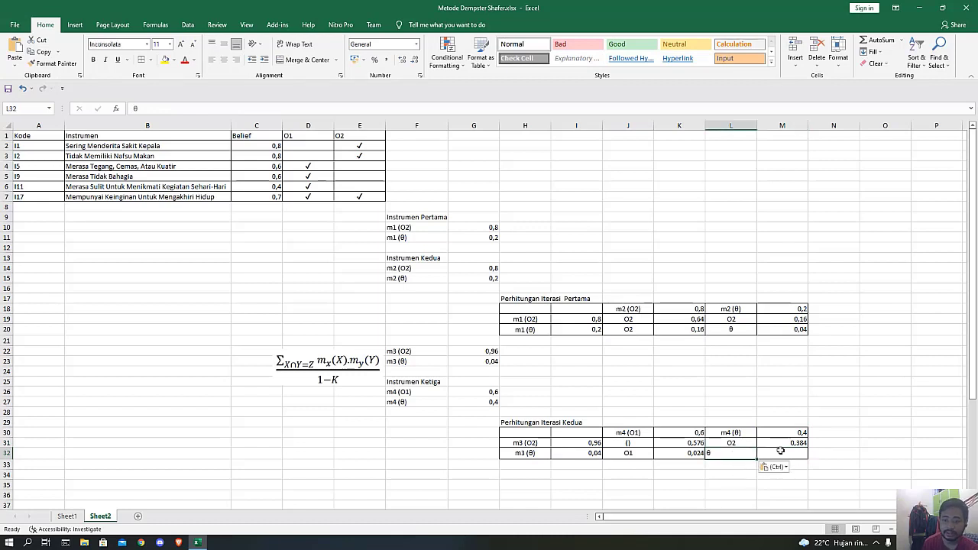
left_click(779, 451)
left_click(745, 452)
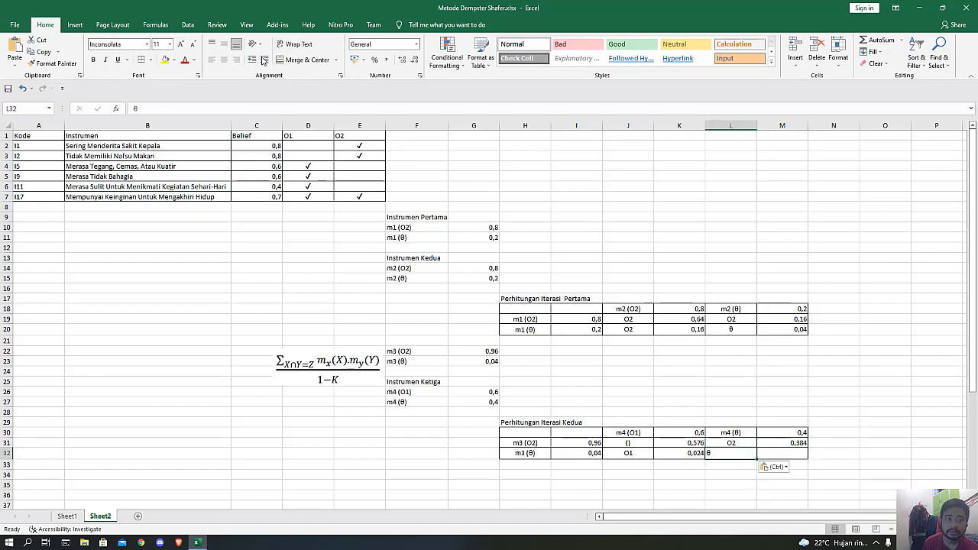
left_click(225, 59)
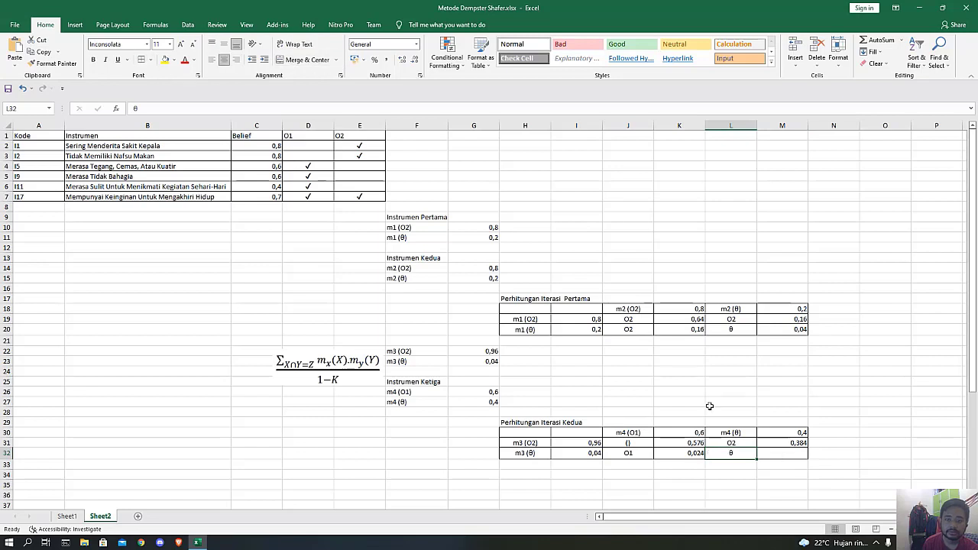
Calculate the θ product in M32 with the formula =I32*M30.
left_click(785, 454)
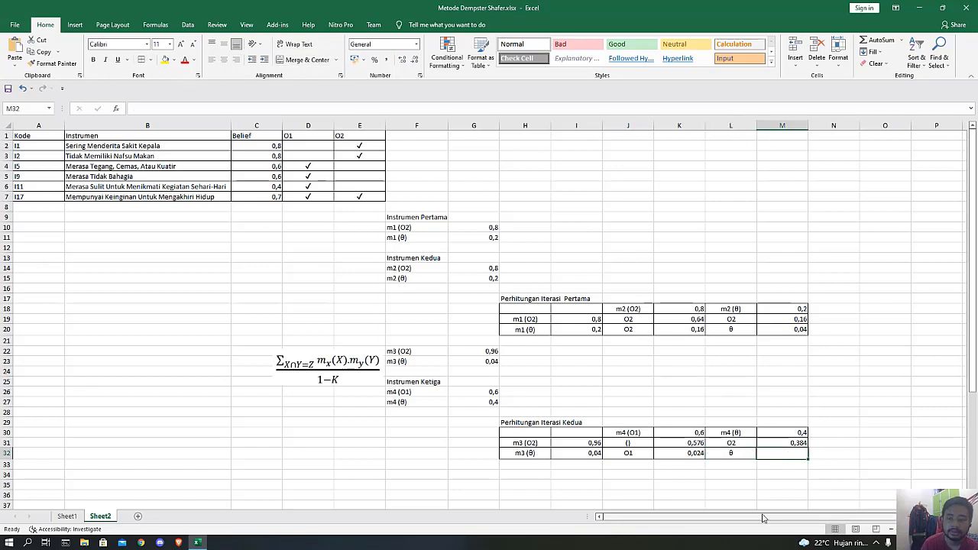
type("=")
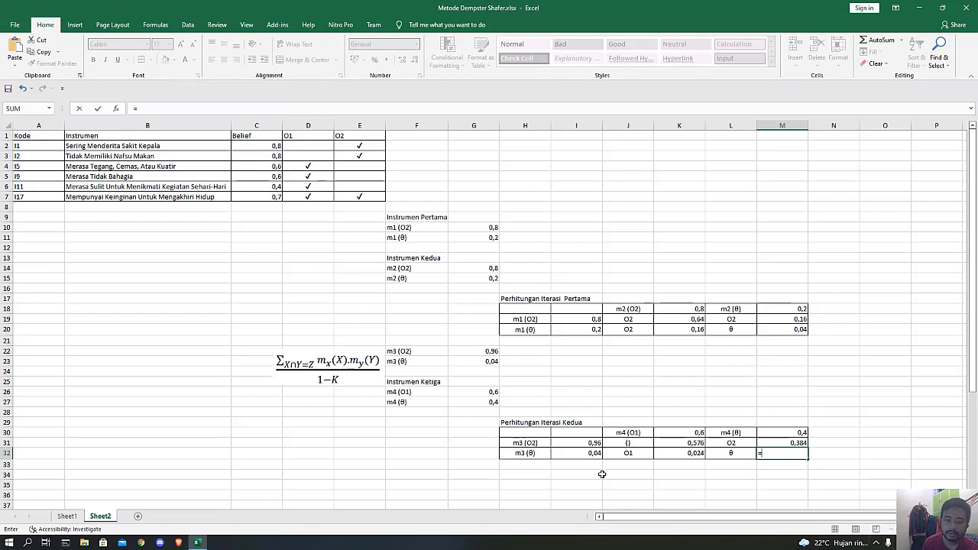
left_click(583, 454)
type("*")
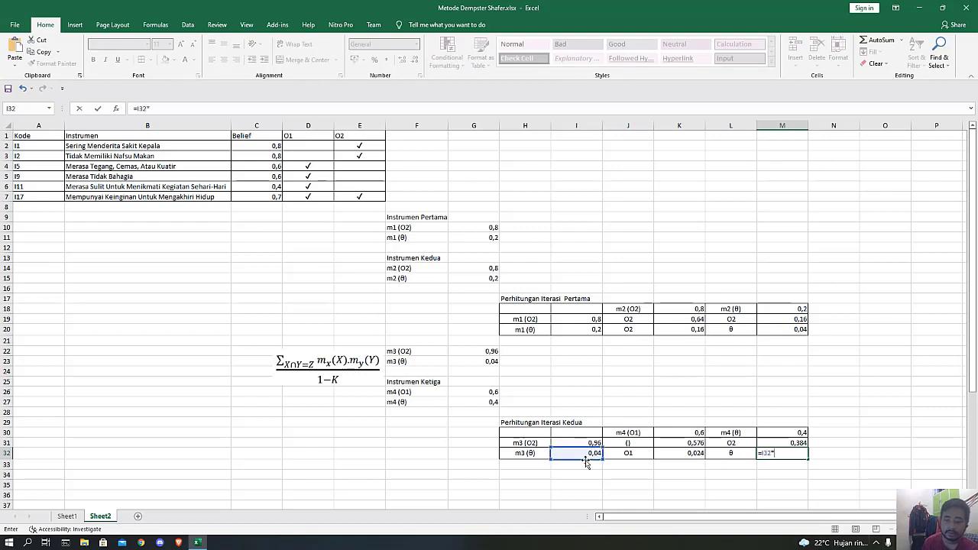
left_click(795, 432)
key("Return")
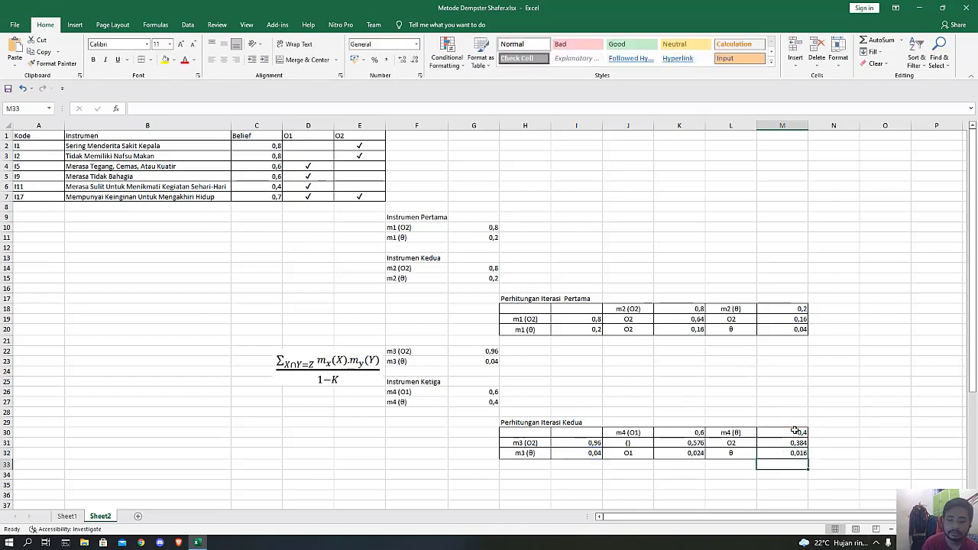
Enter the label "m5 (O1)" in F34, below the second iteration table.
scroll(779, 437, "down", 3)
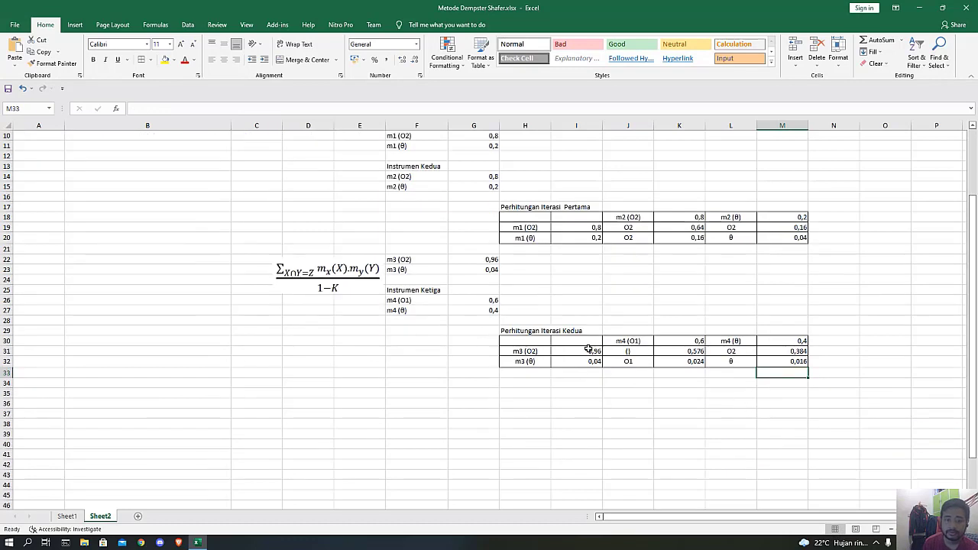
left_click(410, 373)
left_click(411, 383)
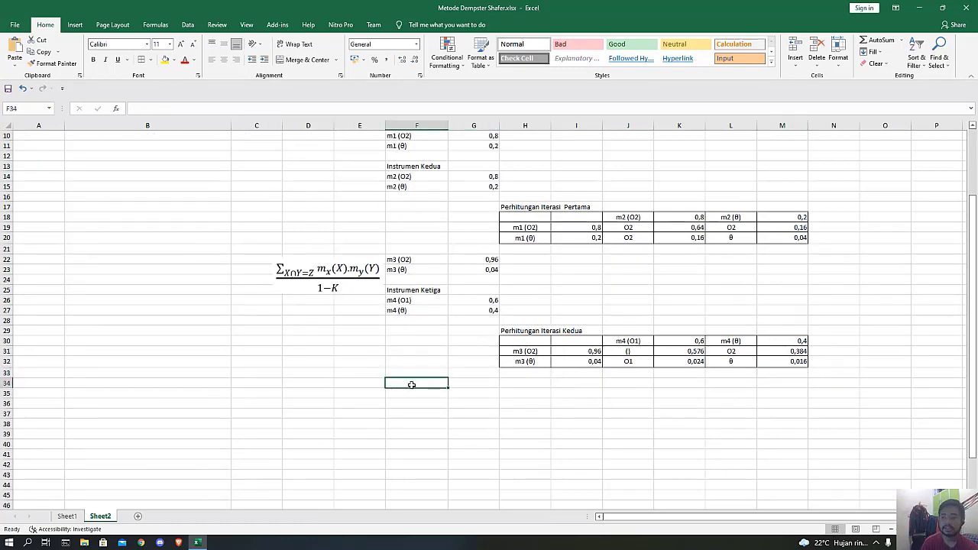
type("m5 (O1")
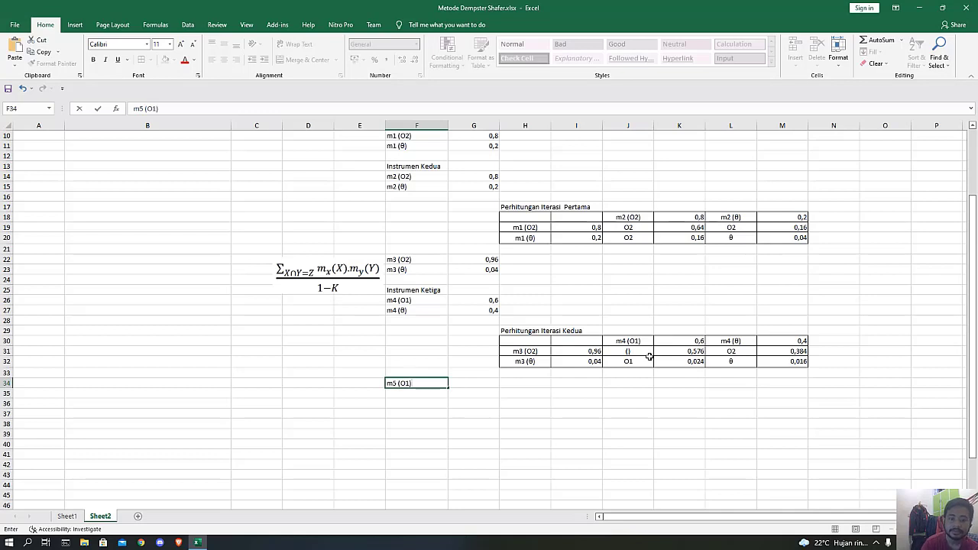
key("Tab")
Calculate the m5 (O1) mass in G34 with the formula =(K32)/(1-K31).
type("=")
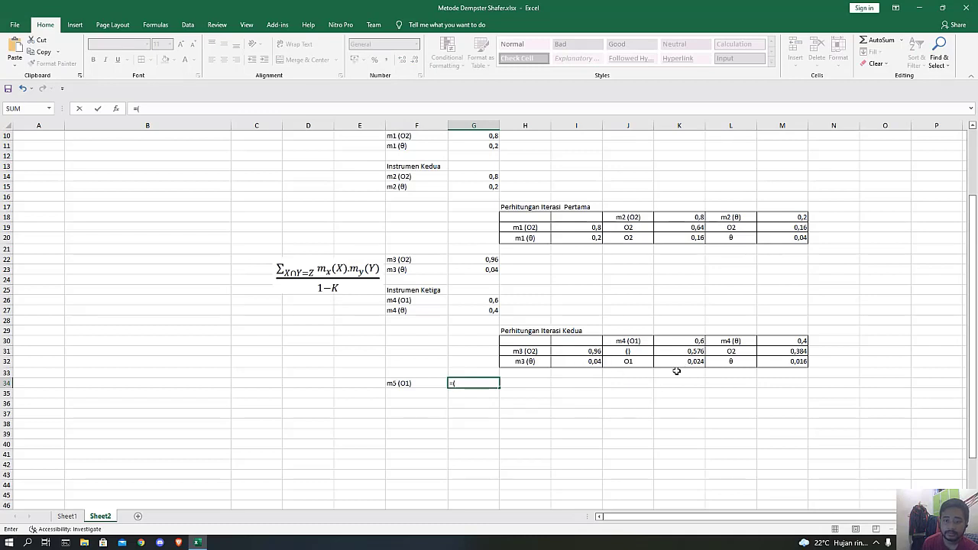
type("(")
left_click(681, 362)
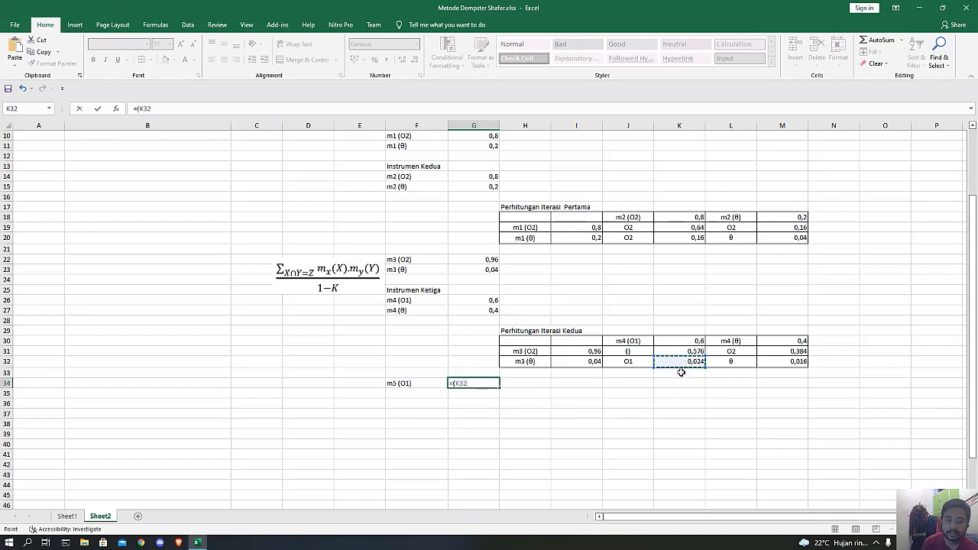
type(")")
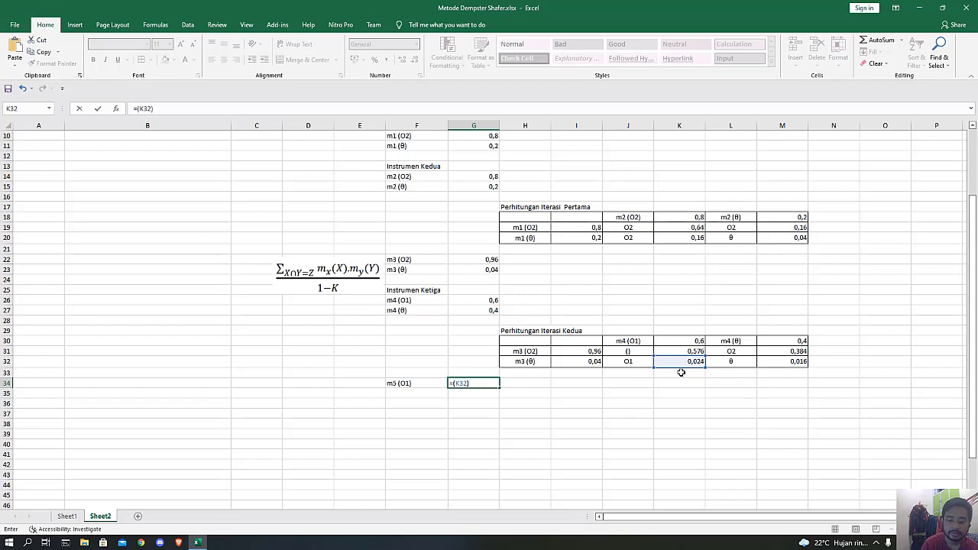
type("/(1")
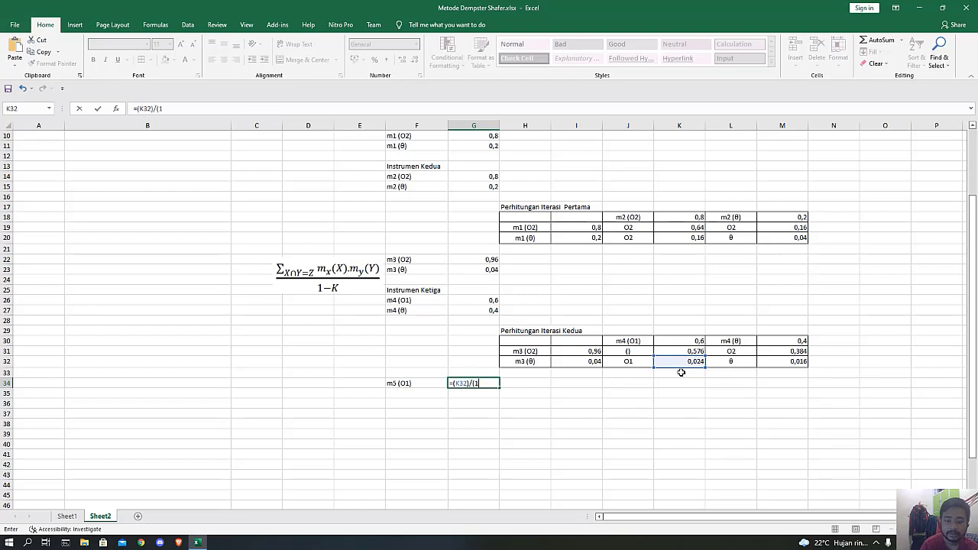
type("-")
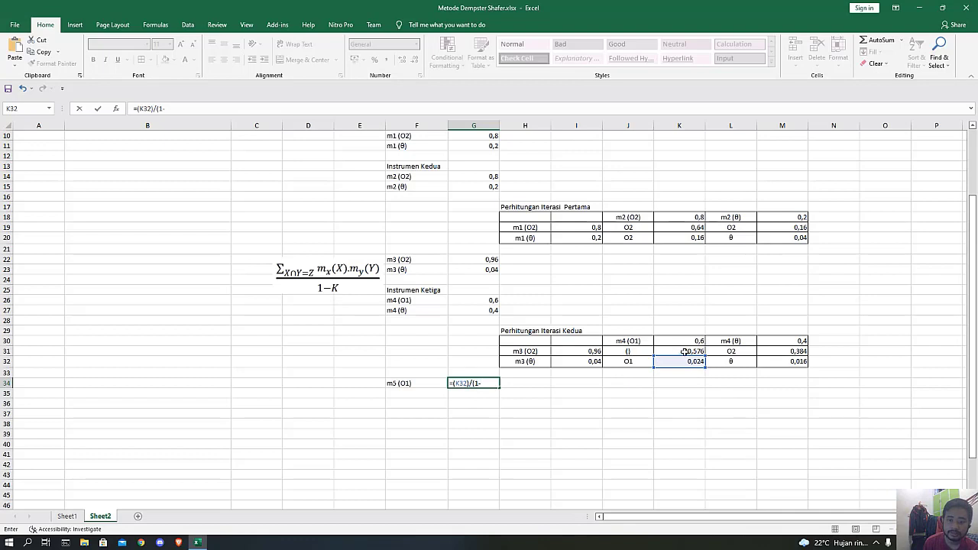
left_click(684, 351)
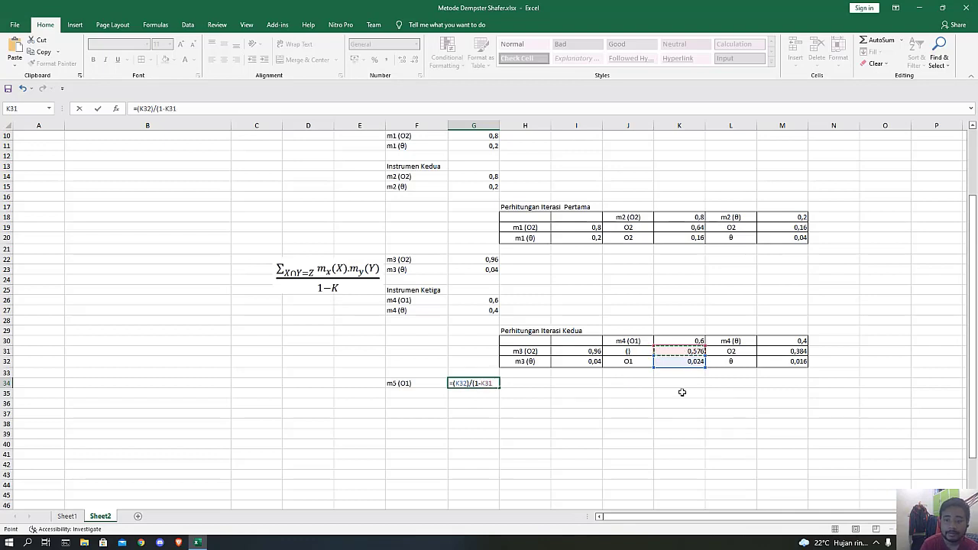
key("Return")
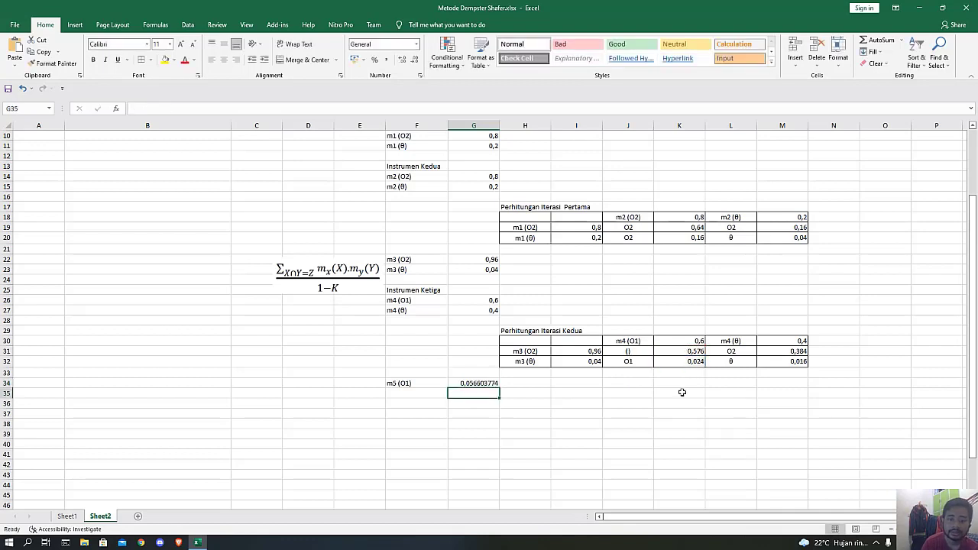
Enter the label "m5 (O2)" in F35, directly below the m5 (O1) label.
key("Left")
type("m5")
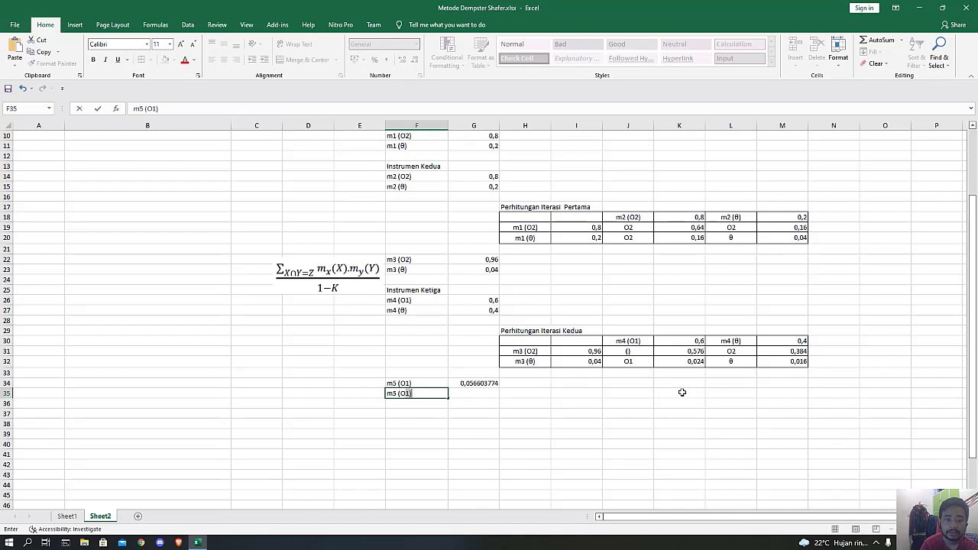
key("BackSpace")
key("BackSpace")
type("2)")
Calculate the m5 (O2) mass in G35 with the formula =(M31)/(1-K31).
key("Right")
type("=")
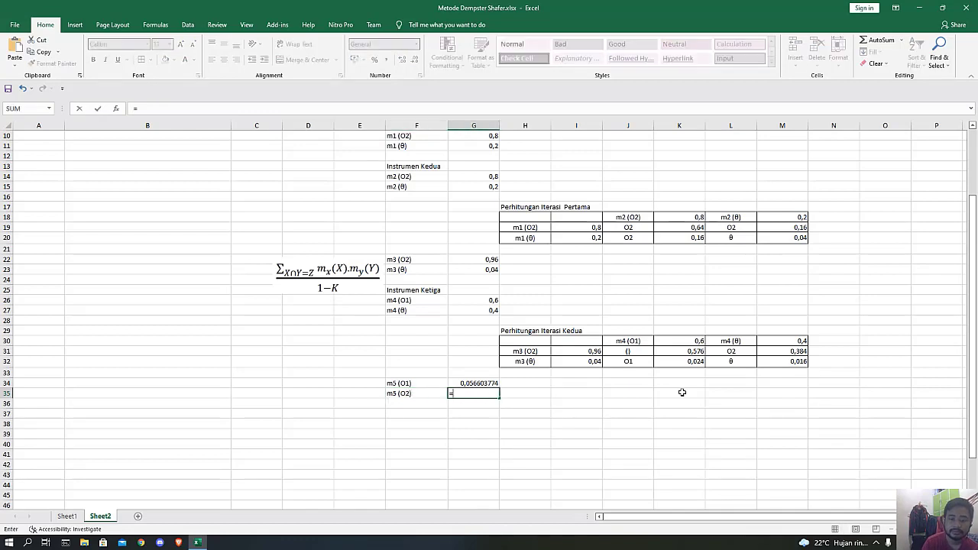
type("(")
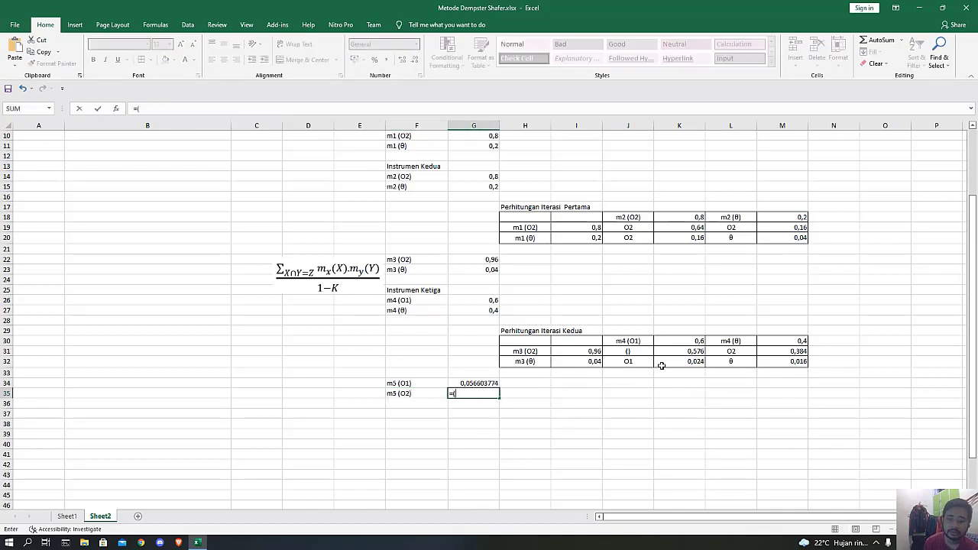
left_click(788, 351)
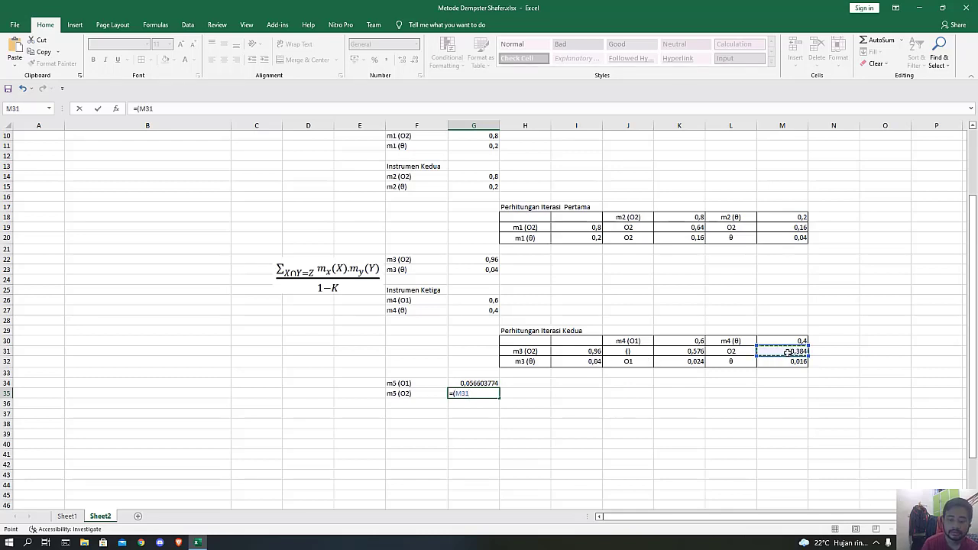
type("_")
key("BackSpace")
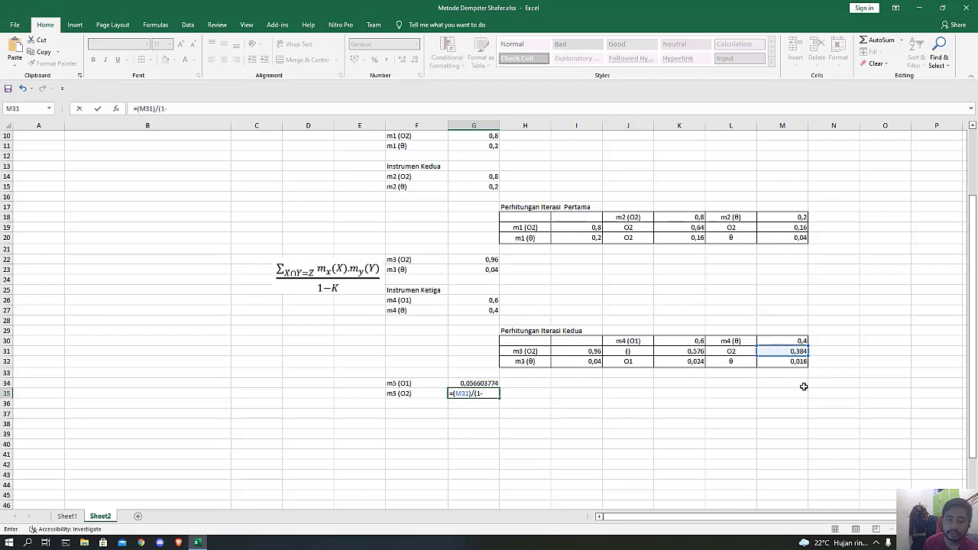
left_click(690, 351)
type(")")
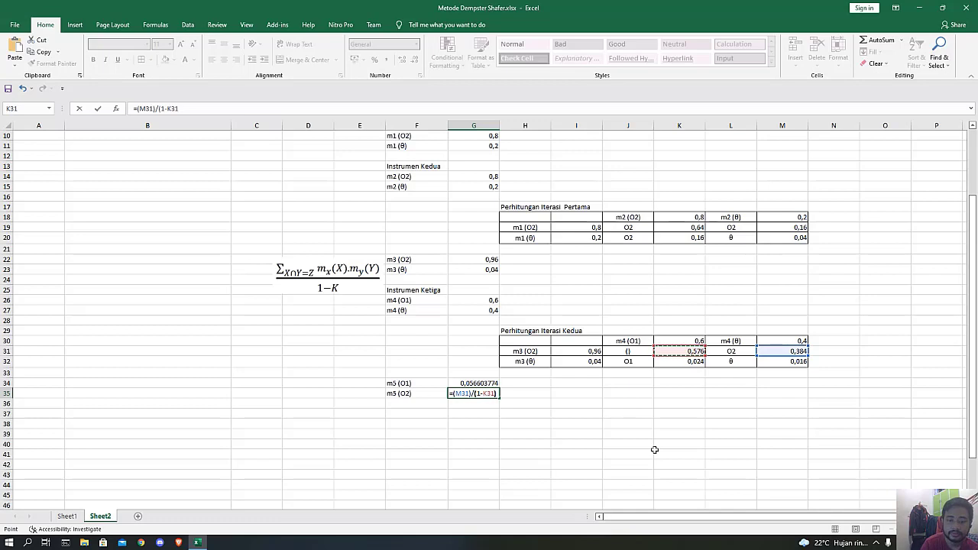
key("Return")
Enter the label "m5 (θ)" in F36, below the m5 (O2) label.
key("Left")
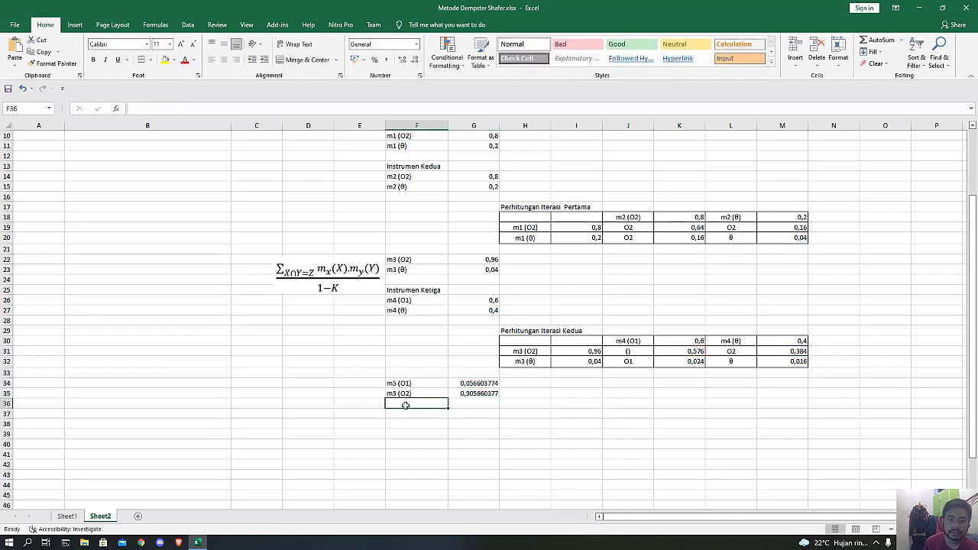
type("m")
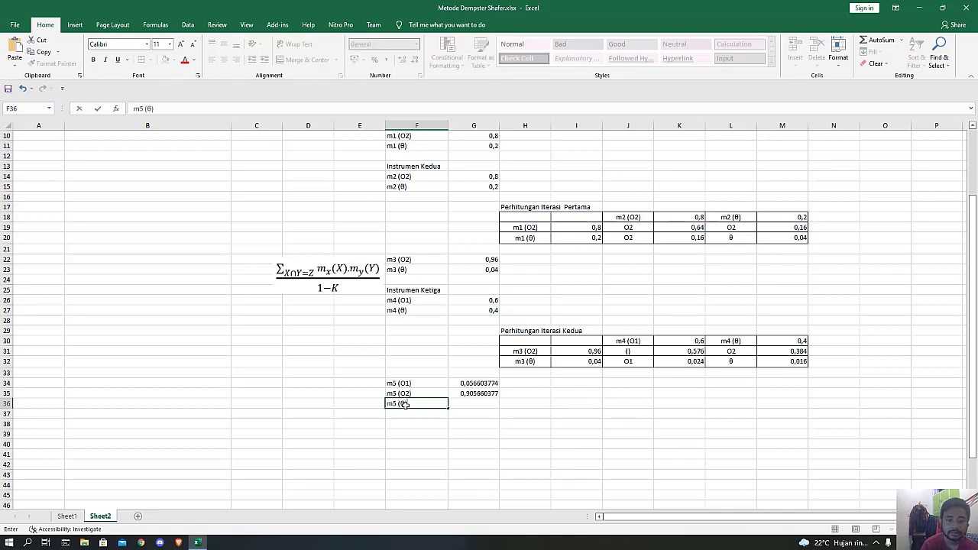
type("5 (θ)")
key("Tab")
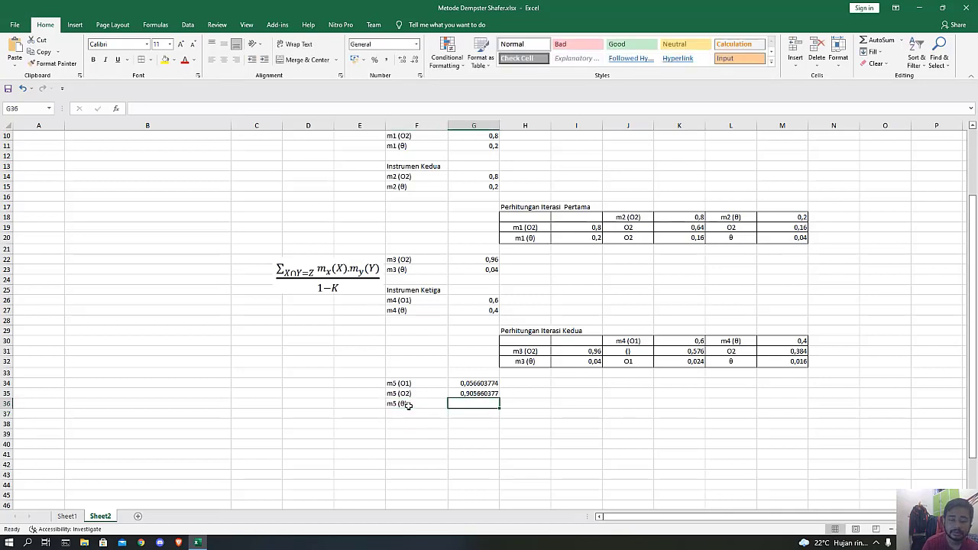
Calculate the m5 (θ) mass in G36 with the formula =1-(G34+G35).
type("=")
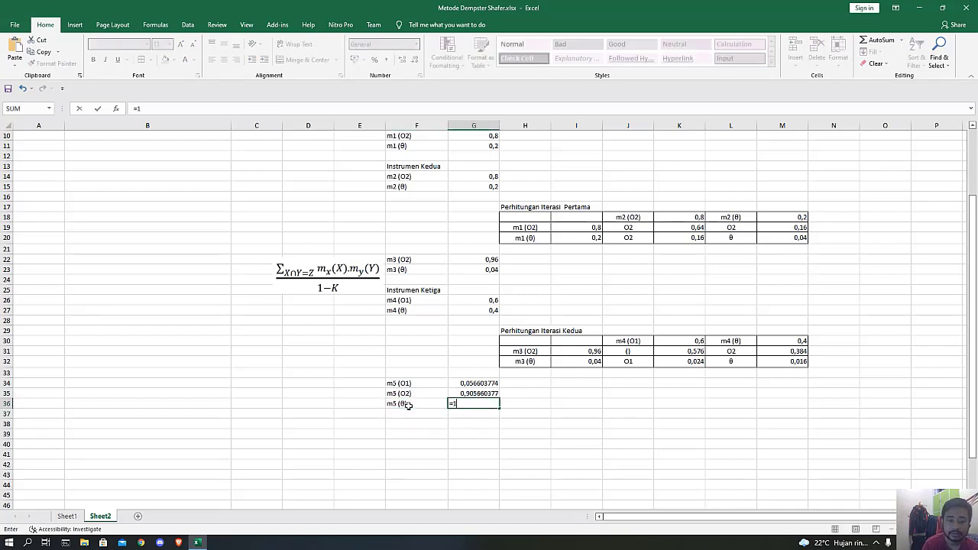
type("1-(")
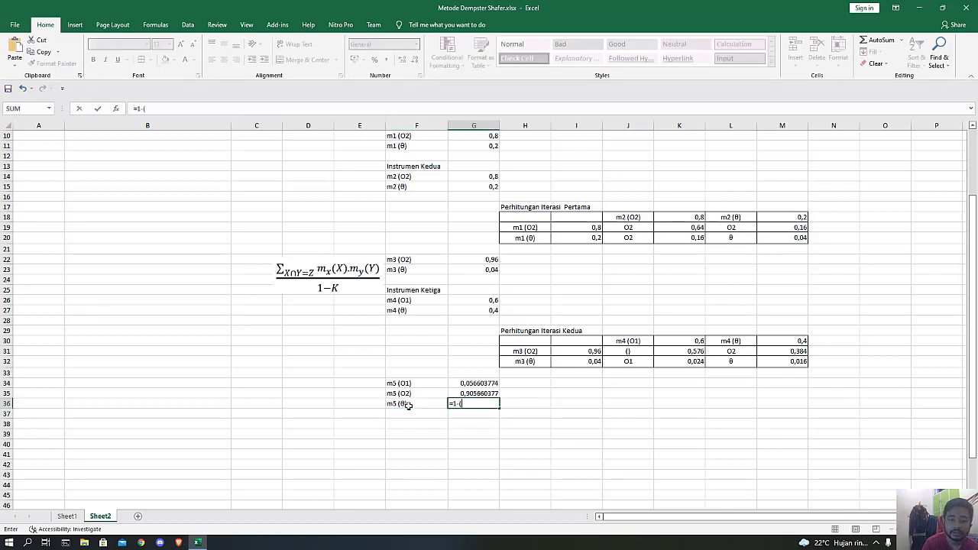
left_click(468, 384)
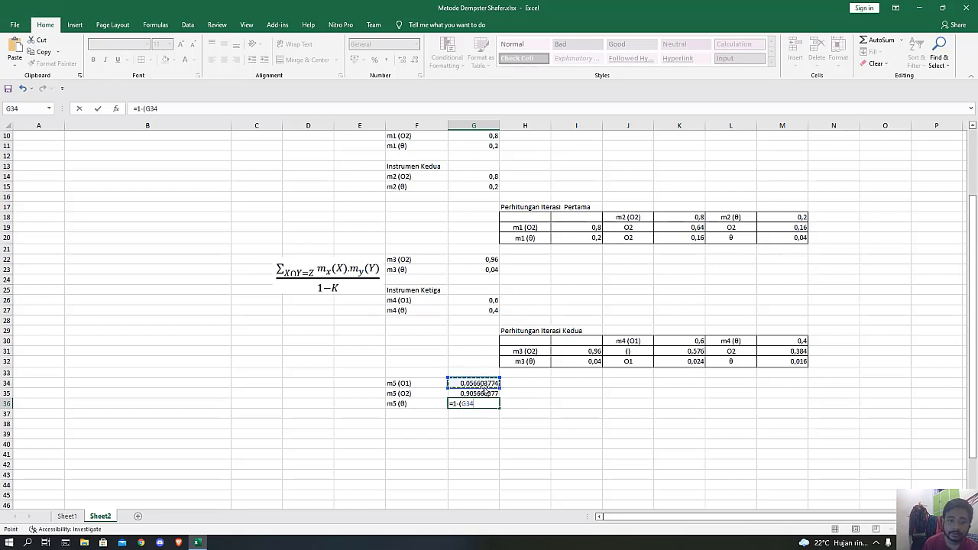
type("+")
left_click(474, 393)
type(")")
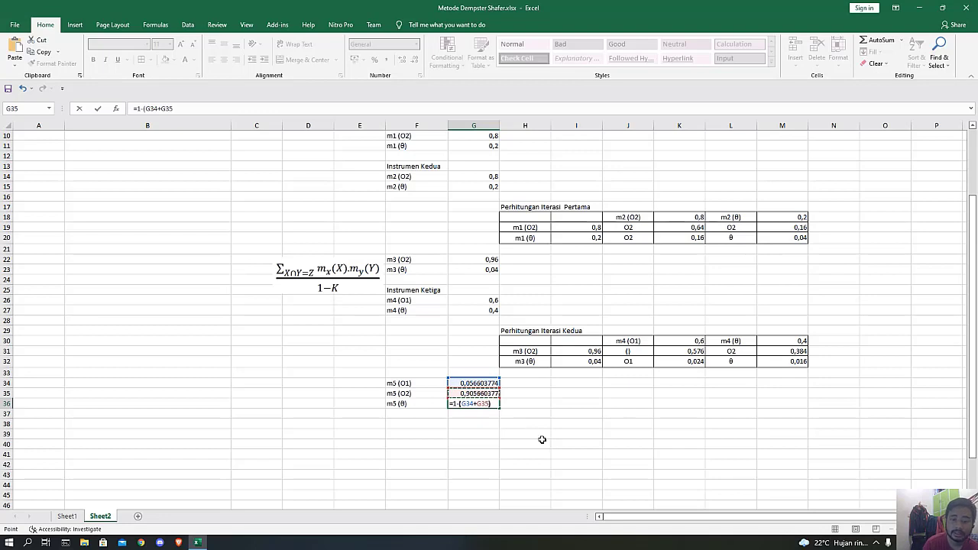
key("Return")
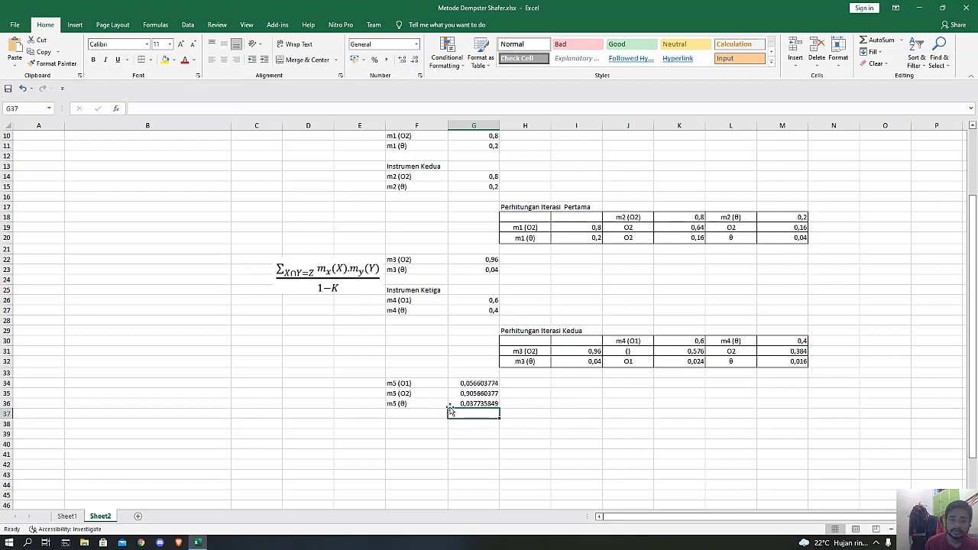
Enter the heading "Instrumen Keempat" in F38, below the m5 masses.
scroll(385, 258, "up", 3)
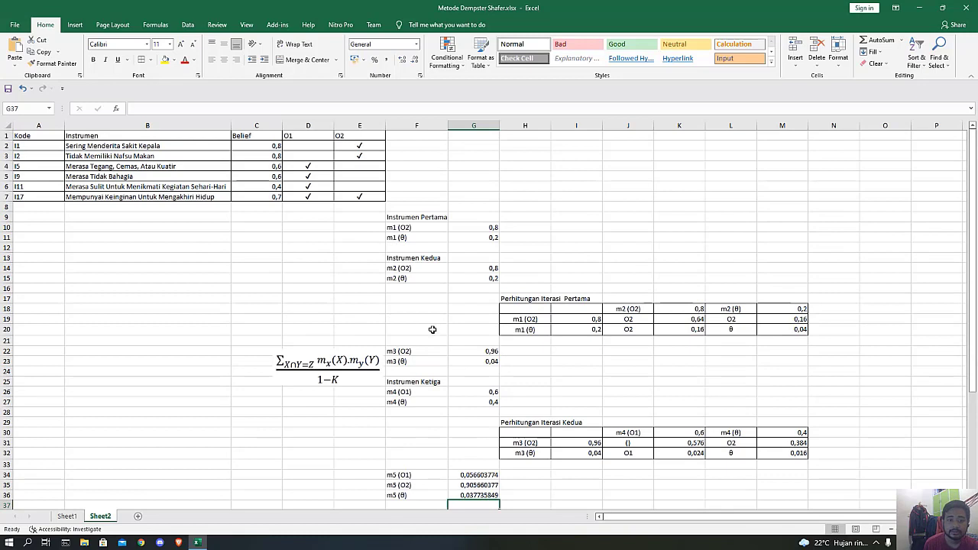
scroll(433, 332, "down", 3)
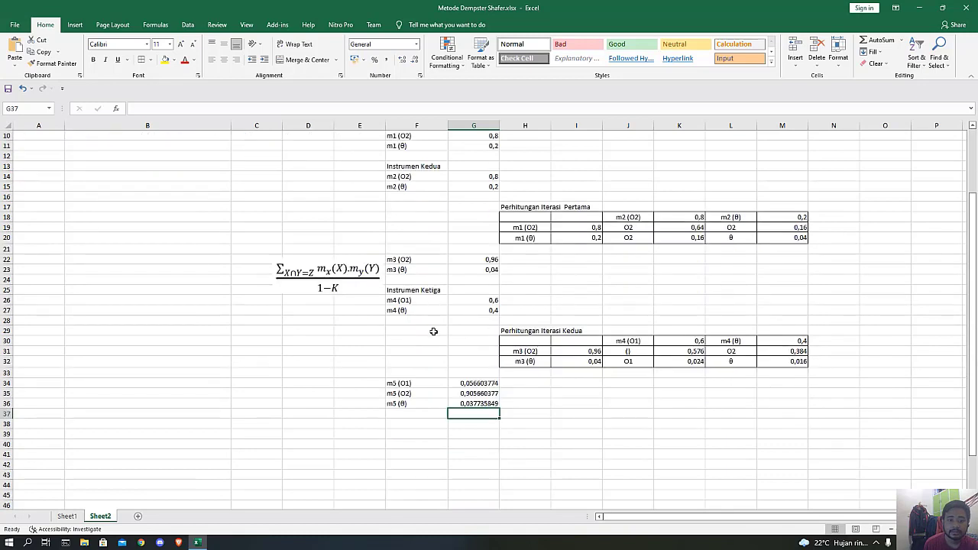
left_click(402, 425)
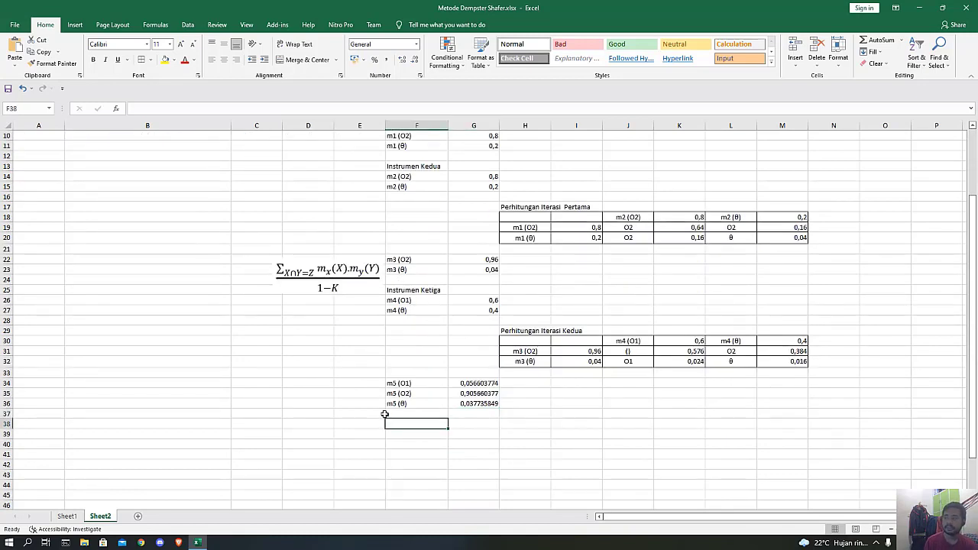
type("Inst")
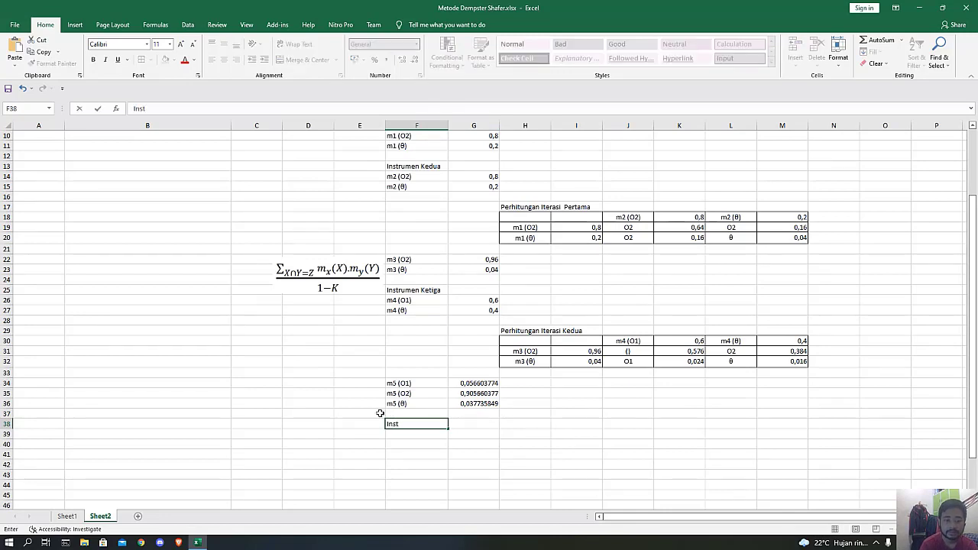
type("rumen Ke")
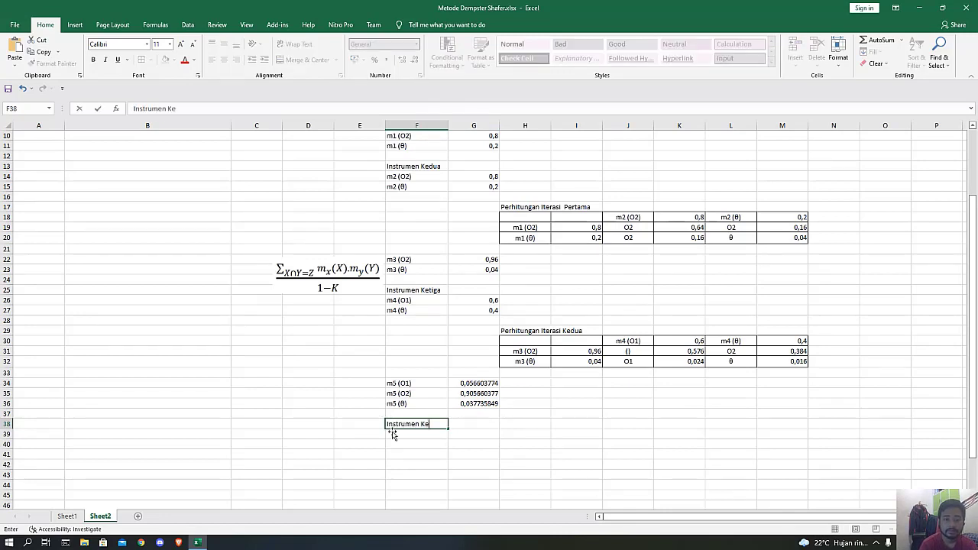
type("empat")
key("Return")
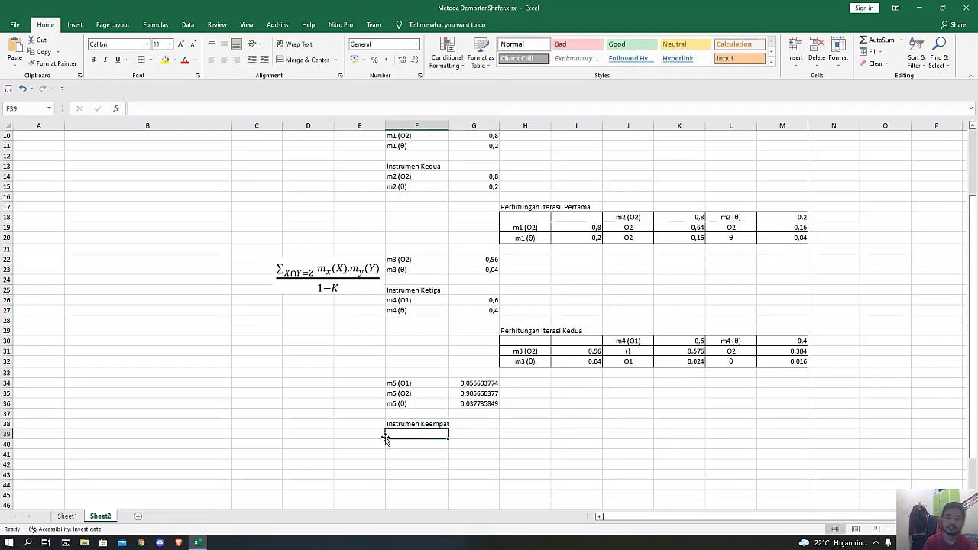
Label F39 "m6 (O1)" and set G39 to the belief of instrument I9 with the formula =C5.
type("m6 (")
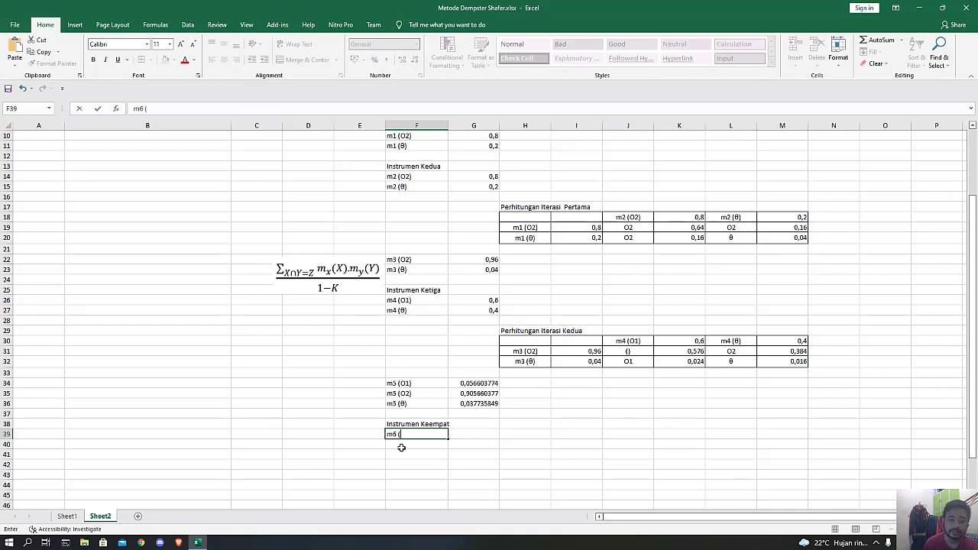
scroll(270, 390, "up", 3)
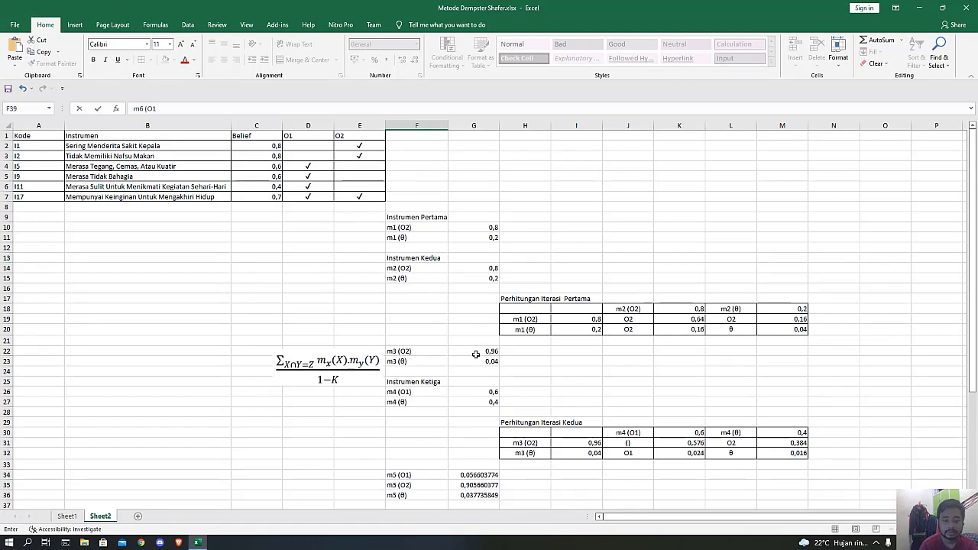
key("Tab")
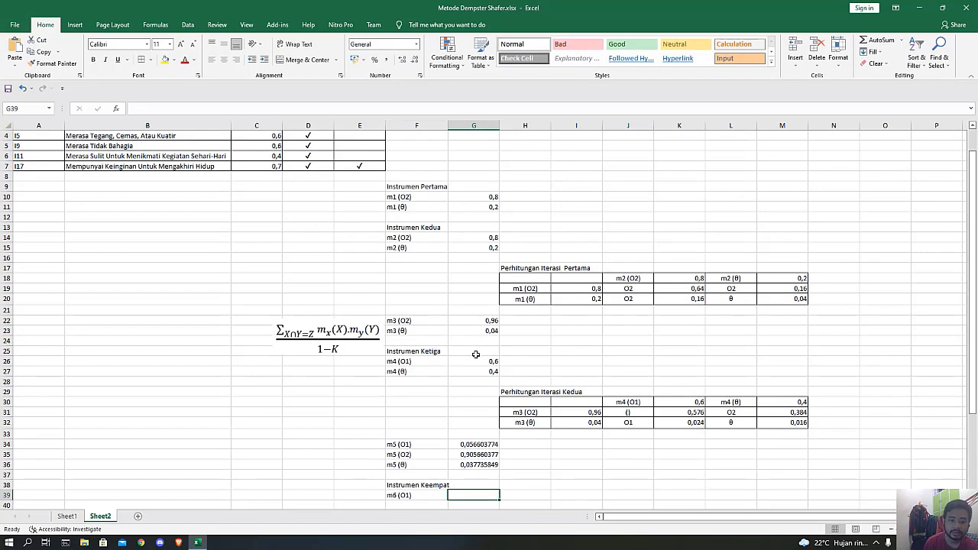
type("=")
scroll(262, 207, "up", 1)
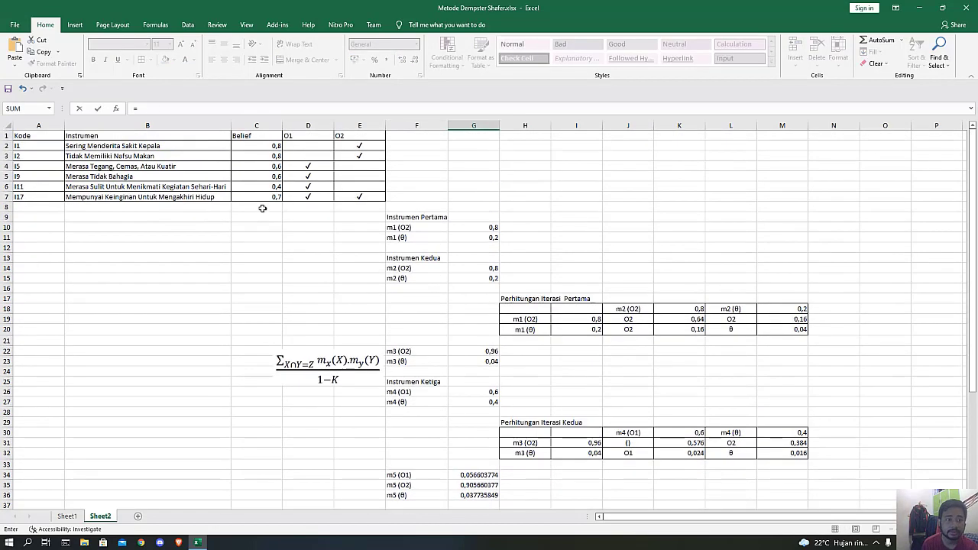
left_click(257, 177)
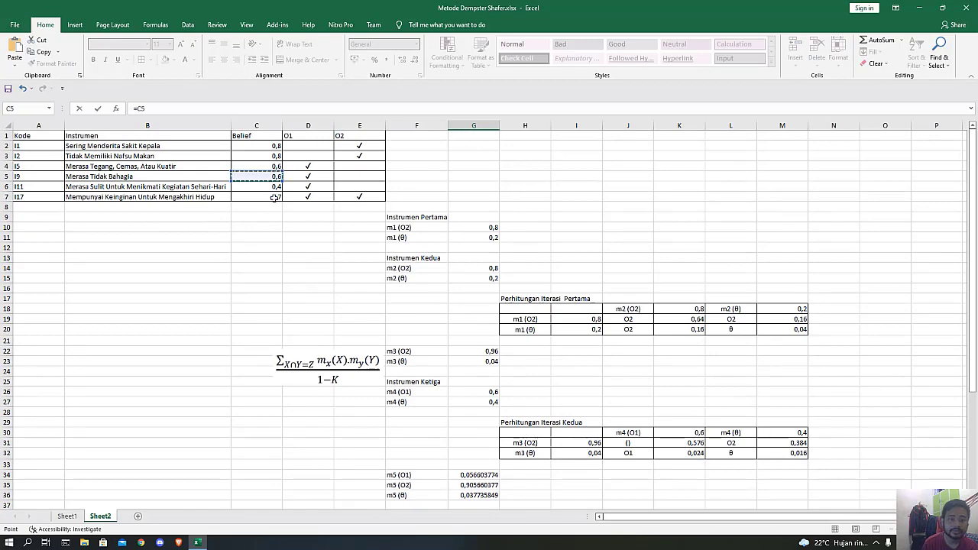
key("Return")
Enter the label "m6 (θ)" in F40, below the m6 (O1) label.
type("(")
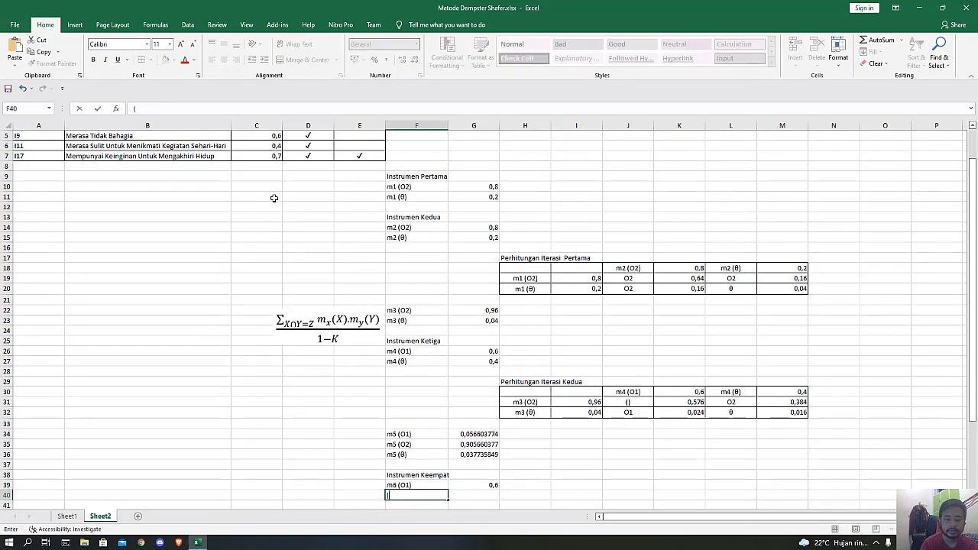
type("m6 (O1)")
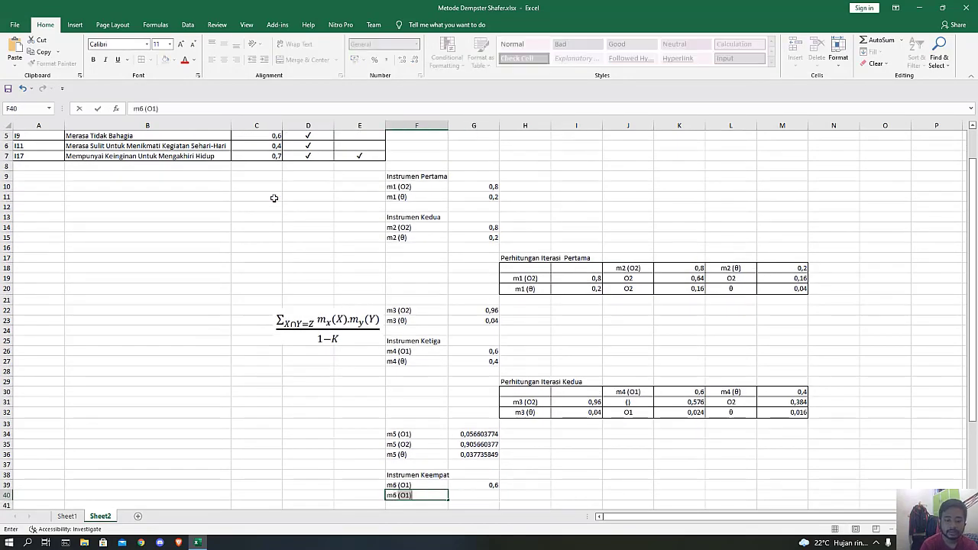
key("BackSpace")
key("BackSpace")
key("BackSpace")
type("θ)")
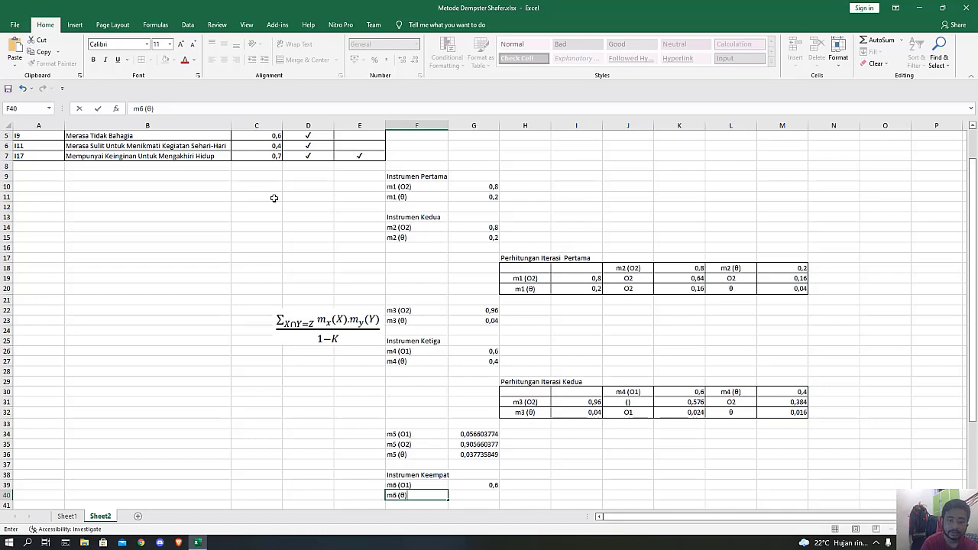
Calculate the m6 (θ) mass in G40 with the formula =1-G39.
key("Tab")
type("=")
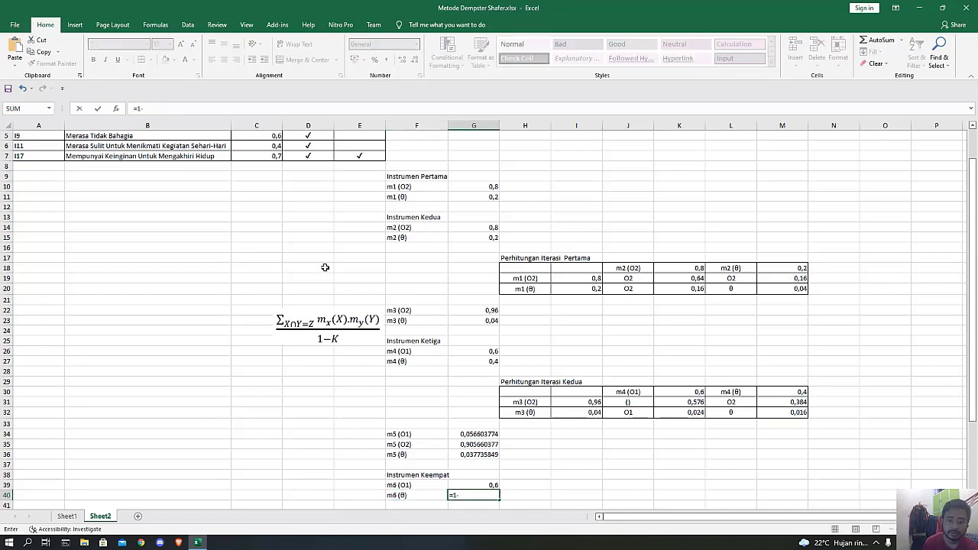
type("1-")
left_click(482, 487)
key("Return")
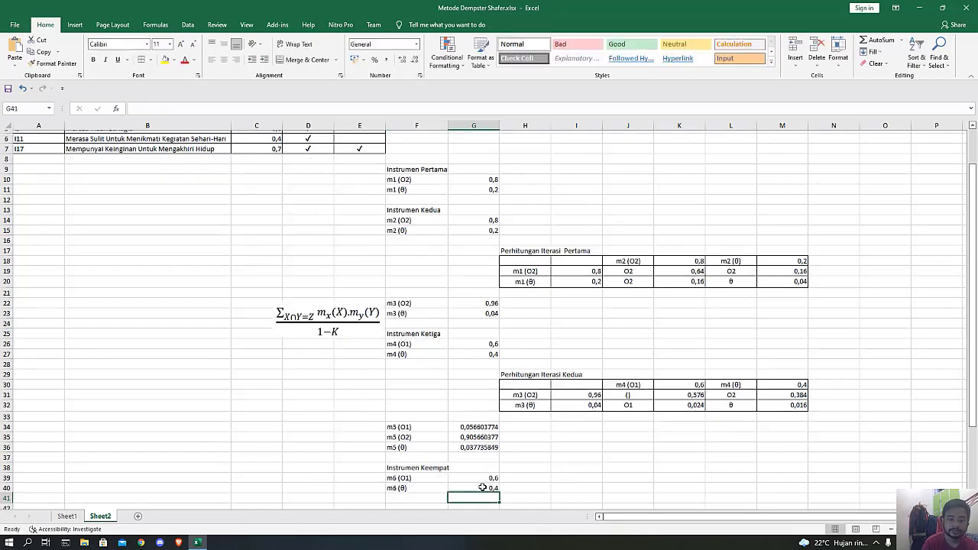
Enter the heading "Perhitungan Iterasi Ketiga" in H42 for the third iteration table.
scroll(481, 479, "down", 1)
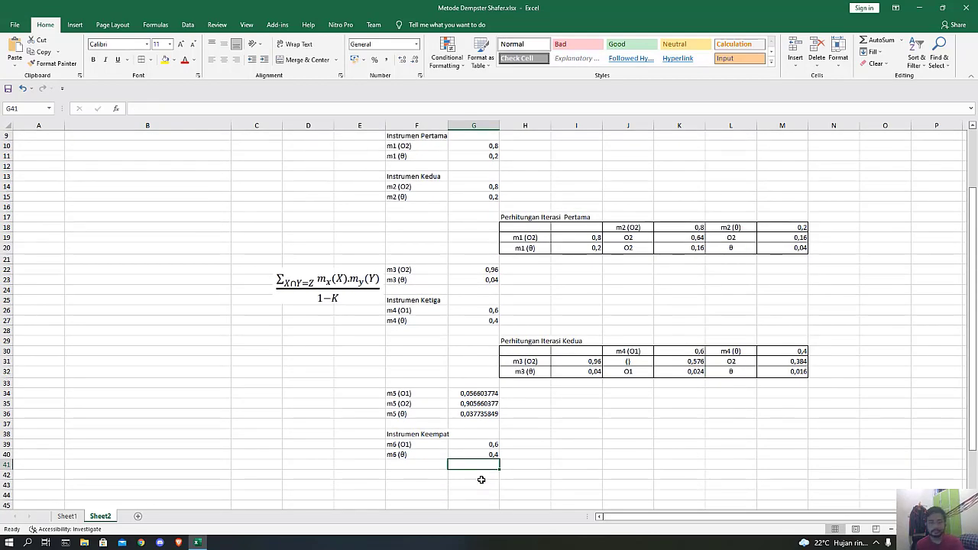
left_click(520, 466)
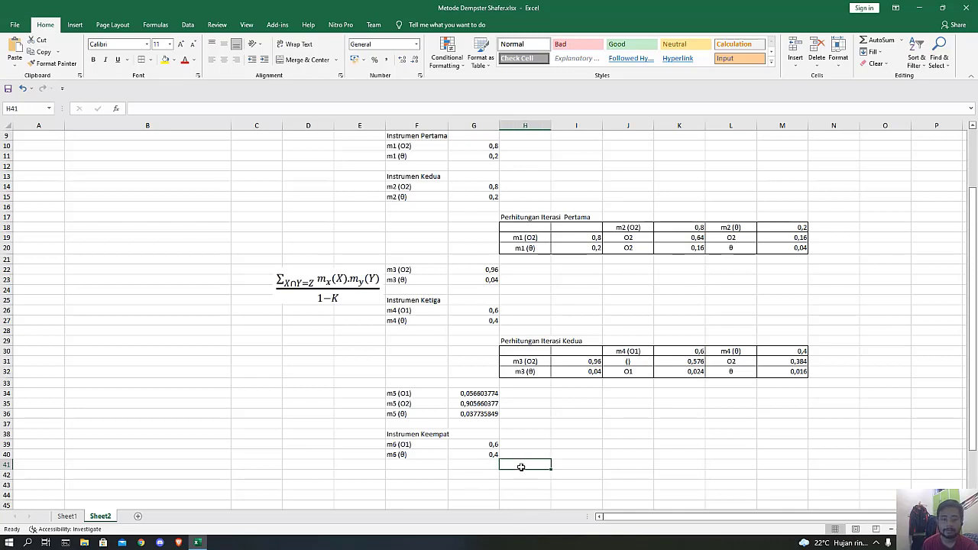
left_click(519, 475)
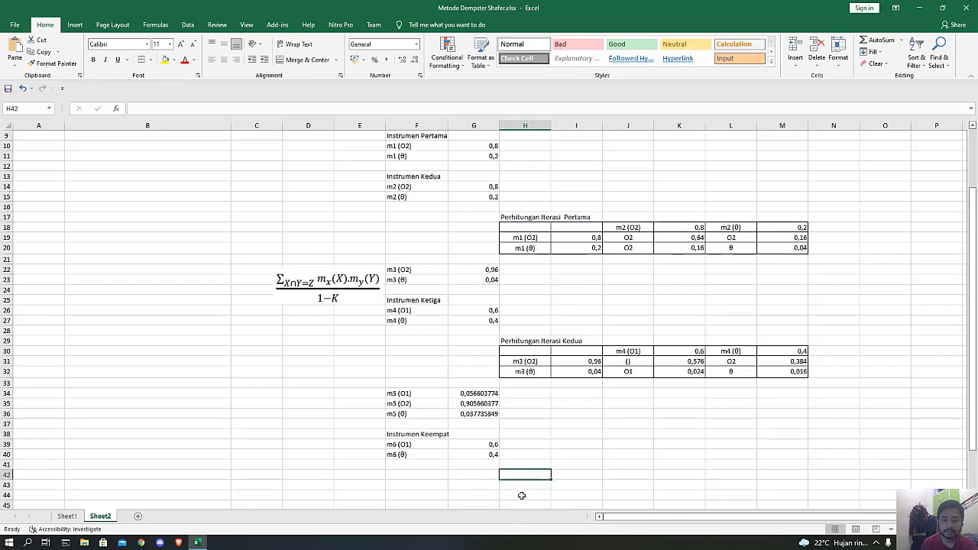
type("Perhitungan Iterasi Ketiga")
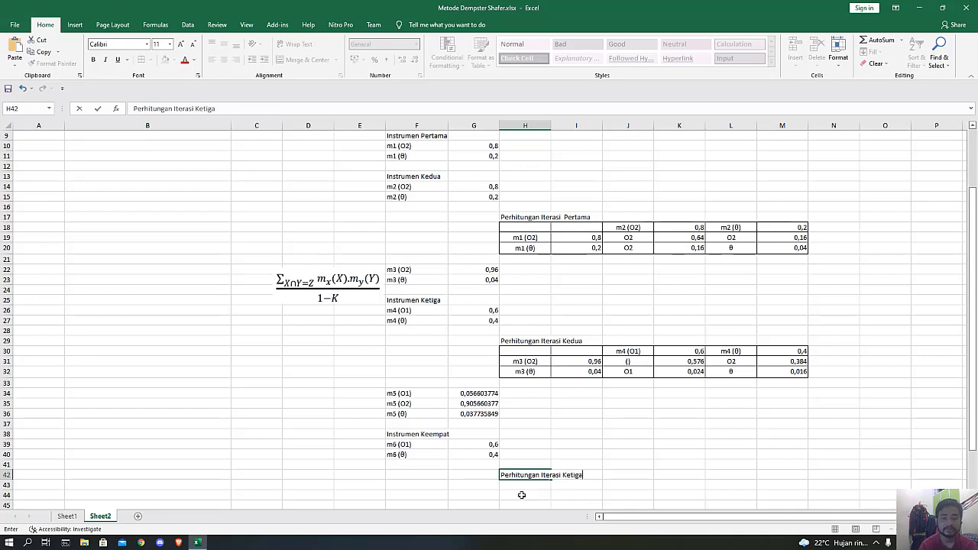
key("Return")
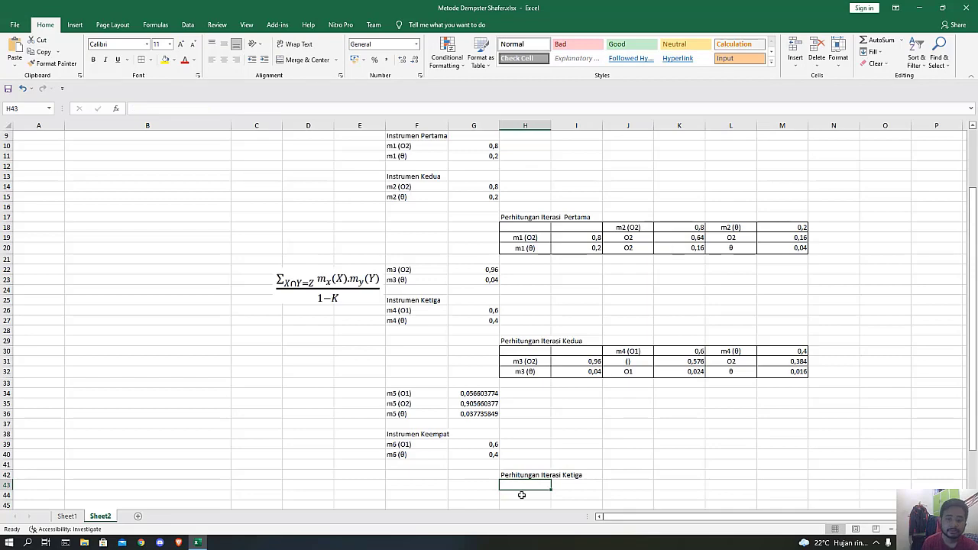
Copy the three m5 labels from F34:F36 into H44:H46 as row labels of the third iteration table.
scroll(521, 489, "down", 2)
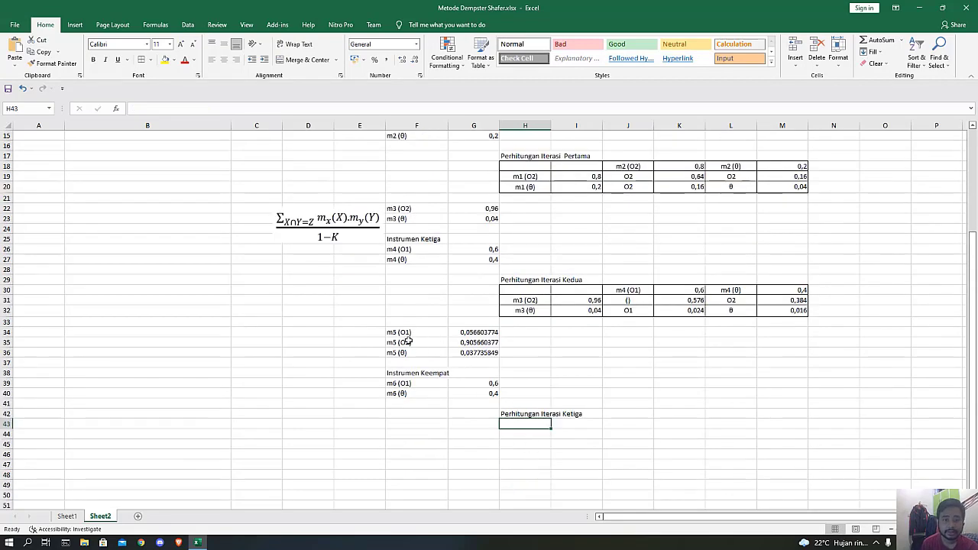
left_click_drag(406, 333, 412, 352)
key("ctrl+c")
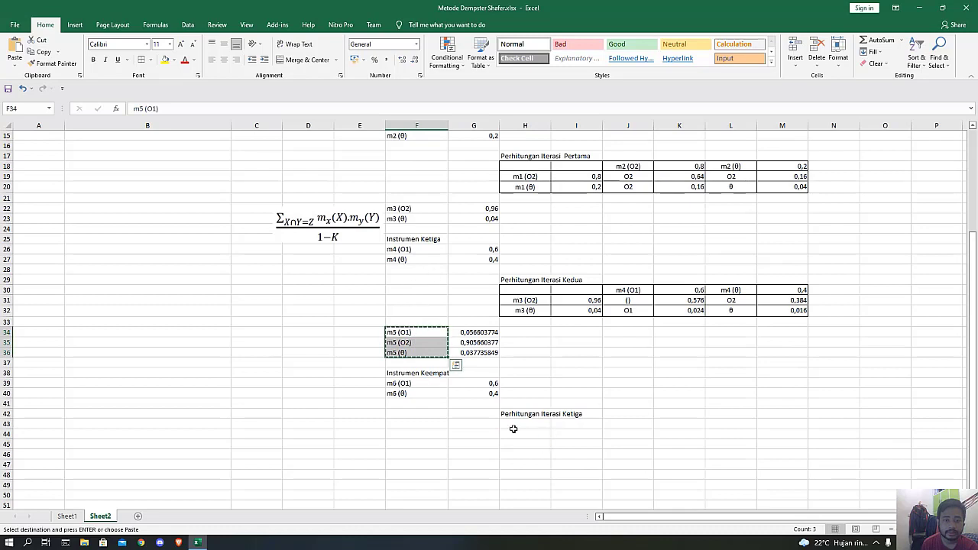
left_click(520, 433)
key("ctrl+v")
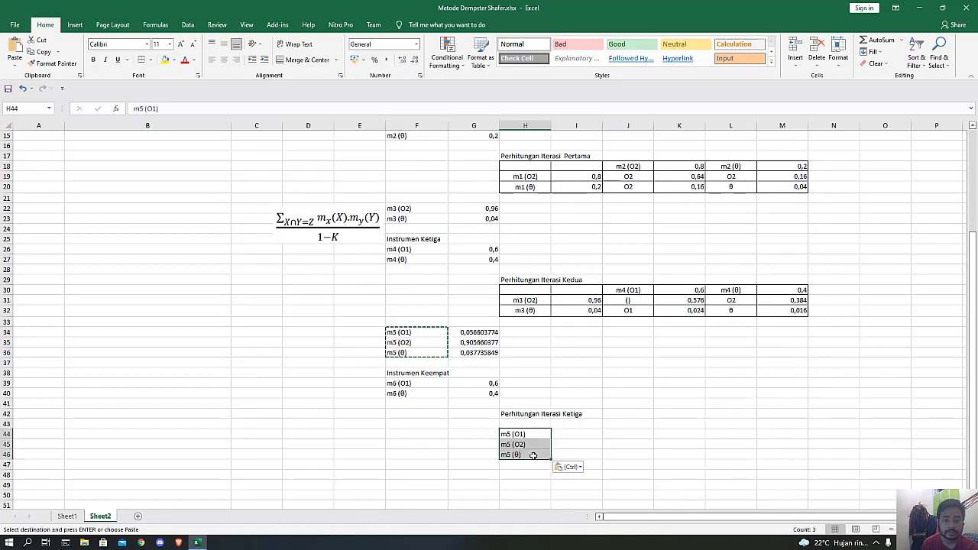
Link I44 to the m5 (O1) mass with =G34 and fill the formula down to I46.
left_click(575, 435)
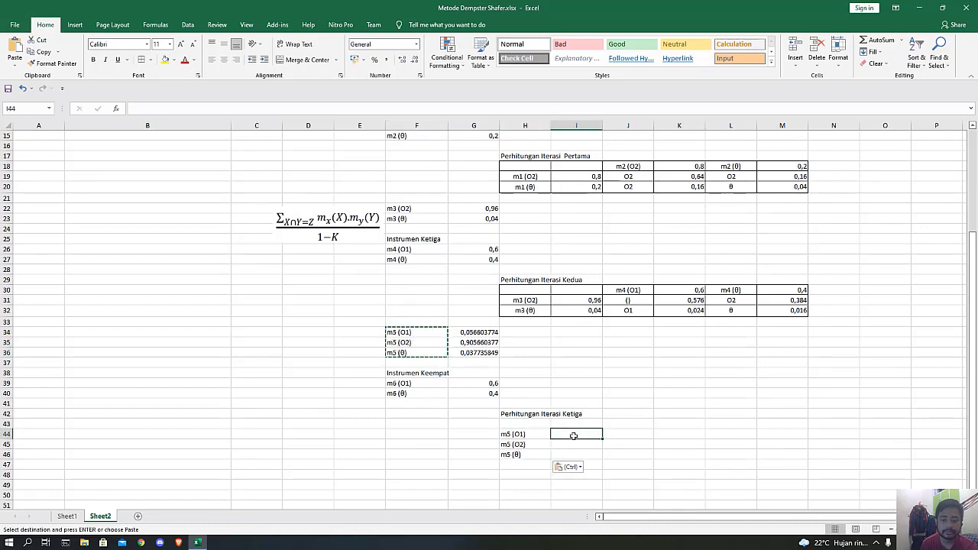
type("=")
left_click(472, 335)
key("Return")
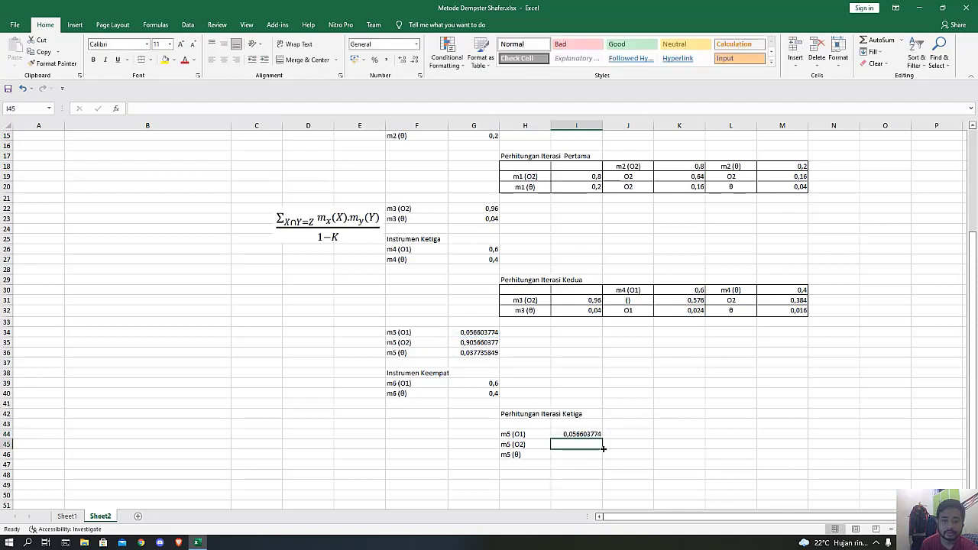
left_click(600, 436)
left_click_drag(601, 438, 602, 458)
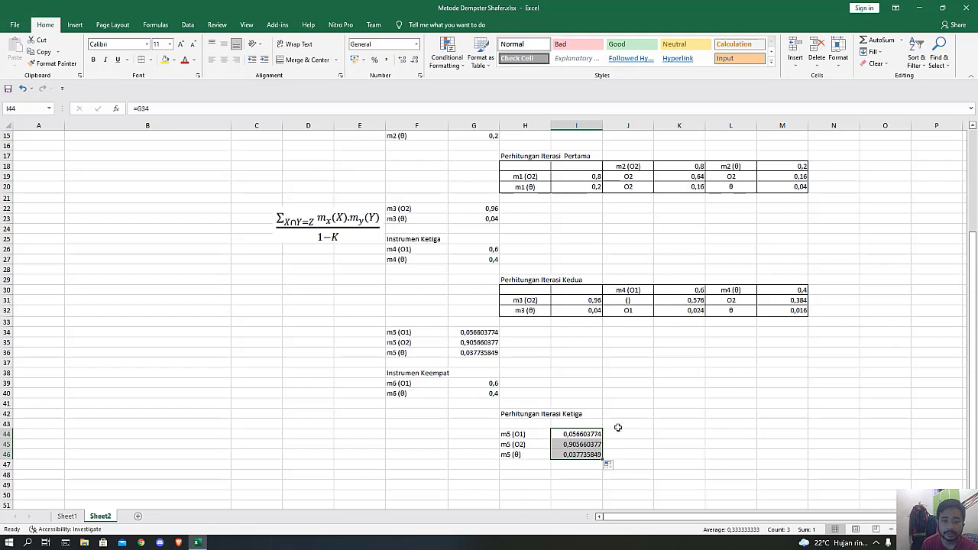
Copy the "m6 (O1)" label into J43 and link its mass in K43 with the formula =G39.
left_click(407, 383)
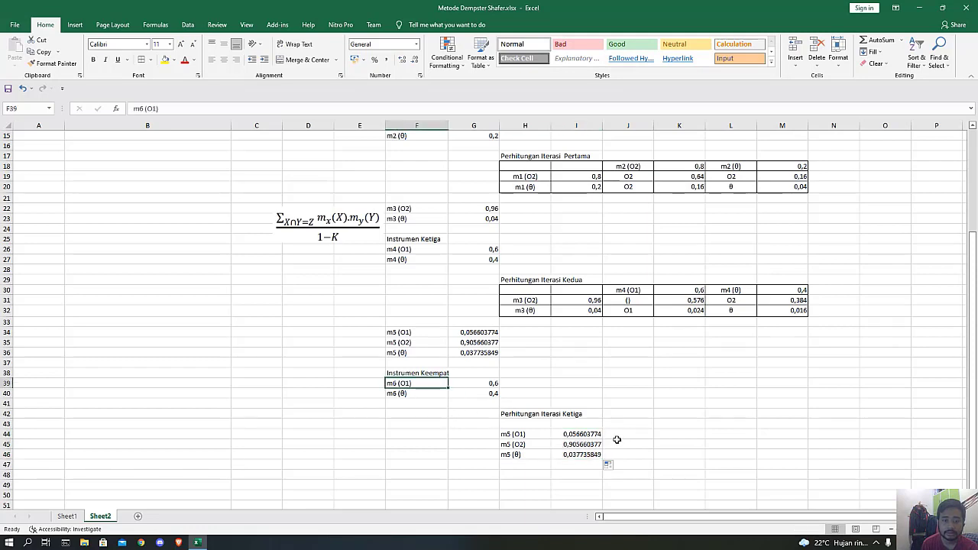
key("ctrl+c")
left_click(625, 425)
key("ctrl+v")
left_click(663, 423)
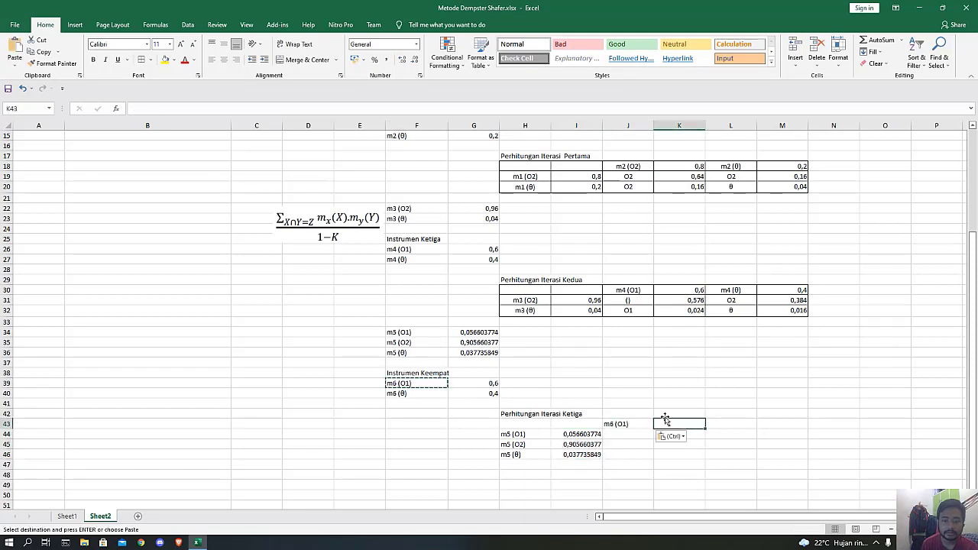
key("Escape")
type("=")
left_click(495, 376)
key("Return")
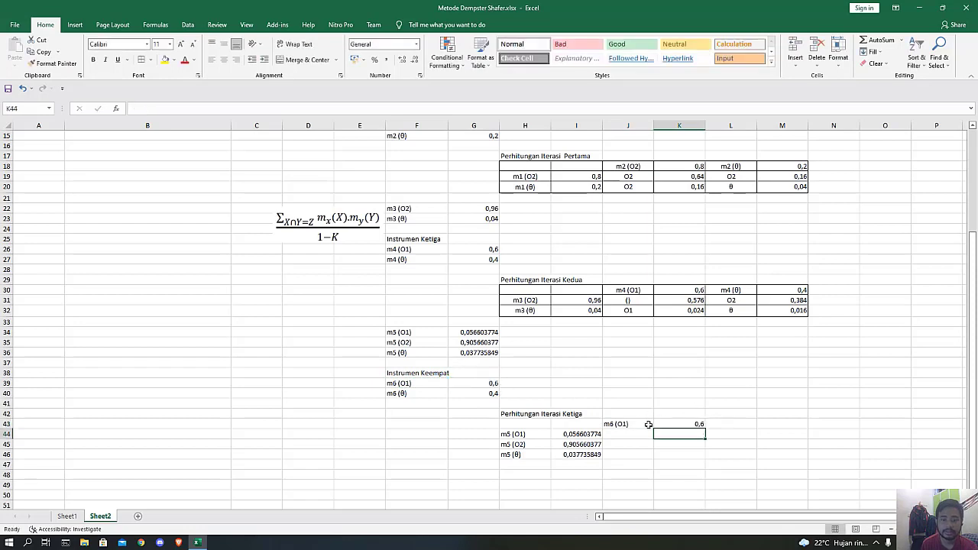
Copy the "m6 (θ)" label into L43 and link its mass in M43 with the formula =G40.
left_click(740, 425)
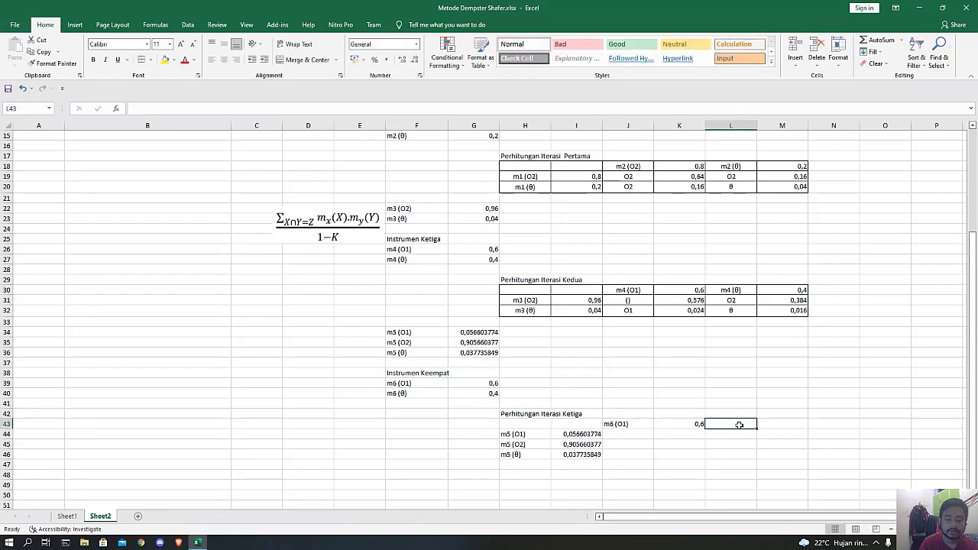
left_click(406, 394)
key("ctrl+c")
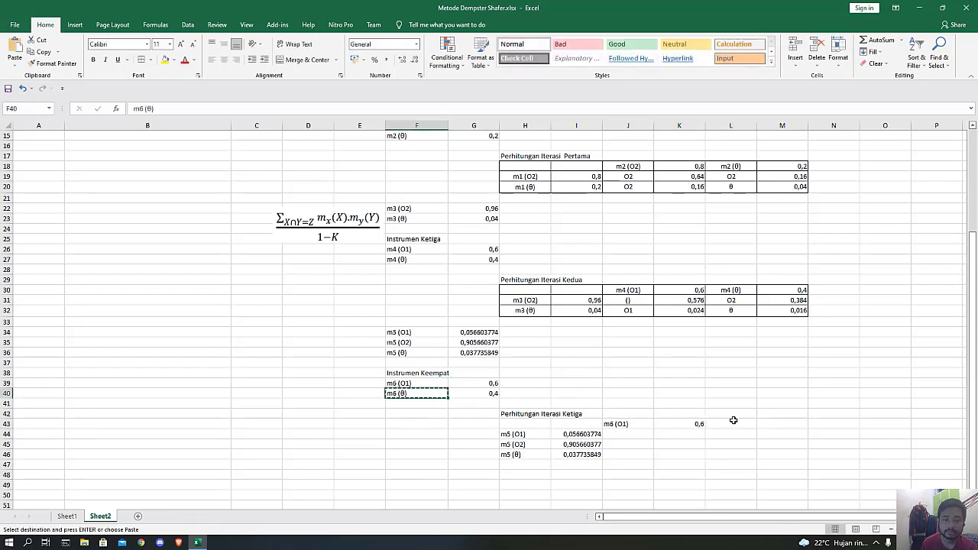
left_click(734, 420)
key("ctrl+v")
left_click(783, 421)
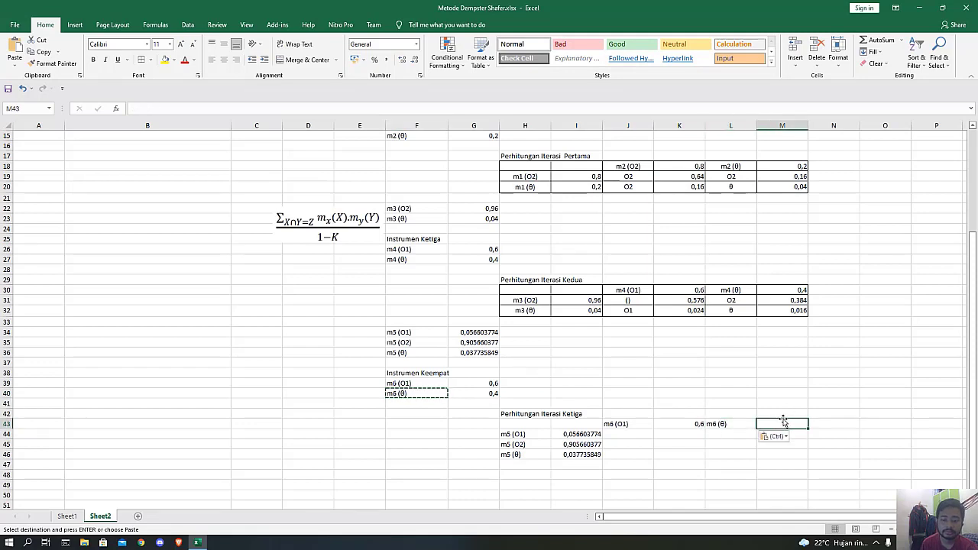
type("=")
left_click(489, 393)
key("Return")
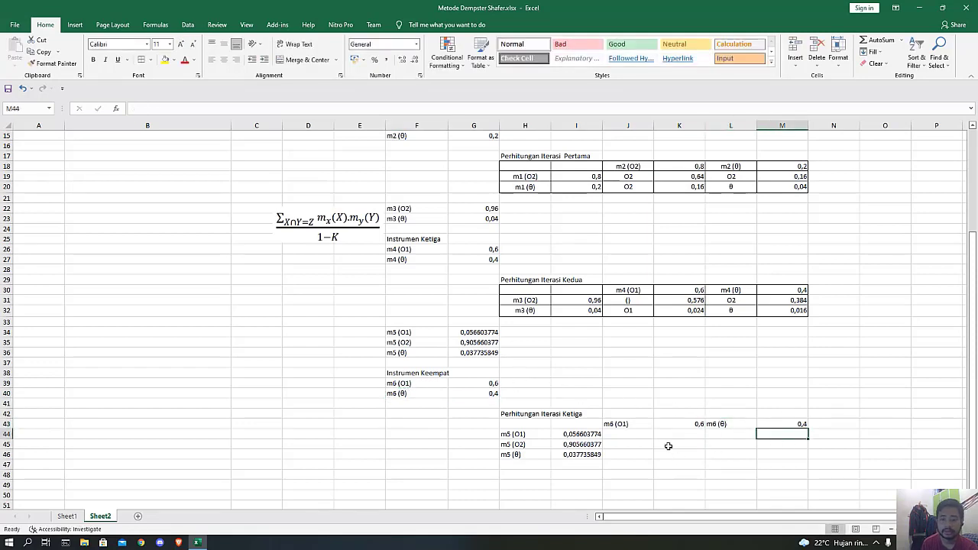
Apply all borders to the third iteration table, H43:M46.
left_click(621, 435)
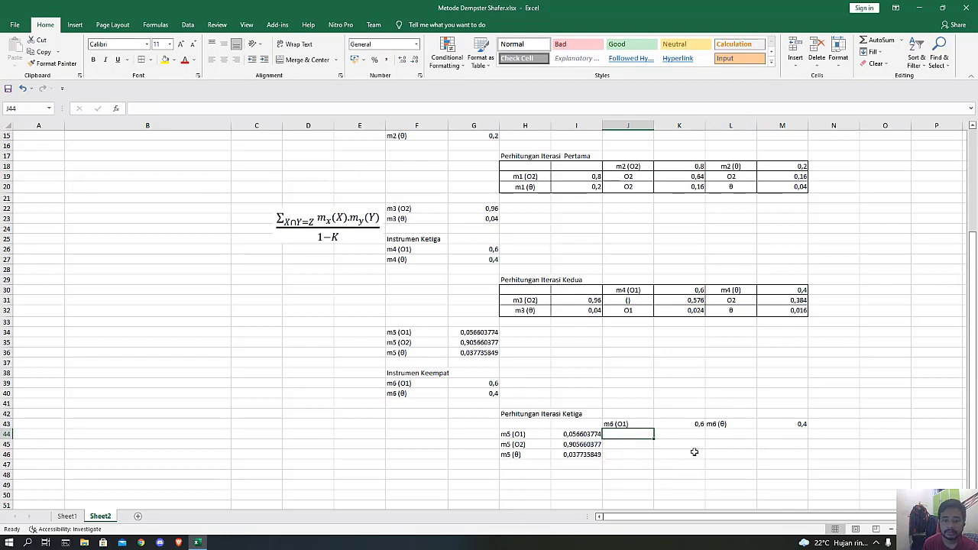
left_click_drag(522, 425, 783, 455)
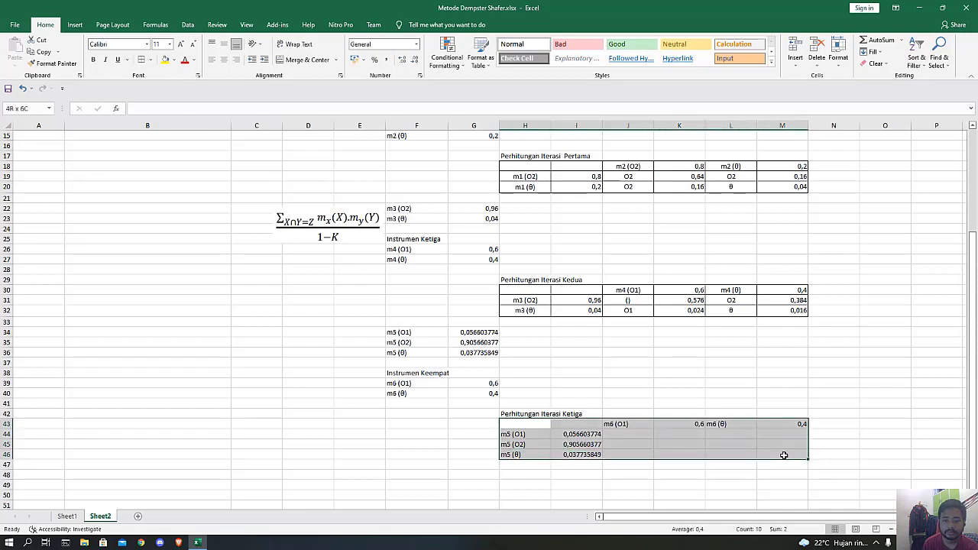
left_click(142, 59)
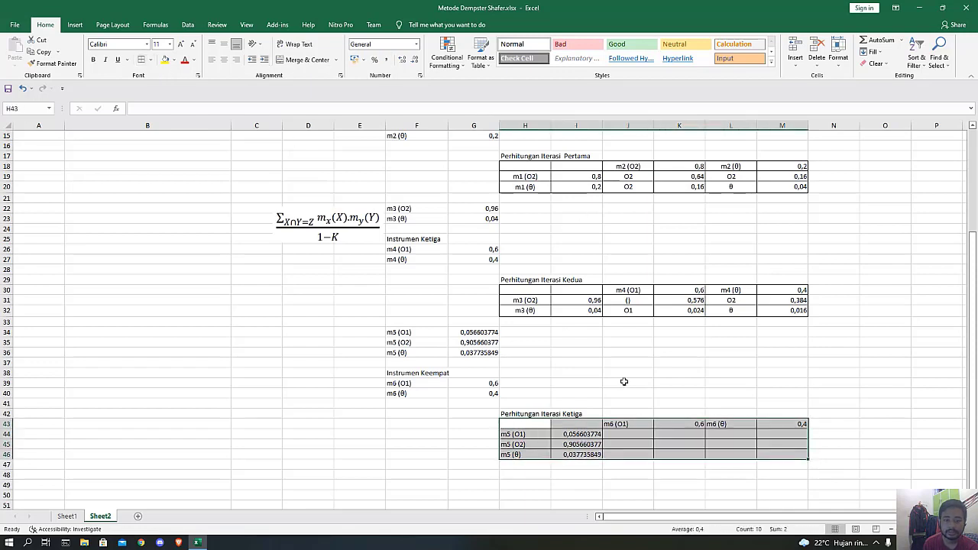
Centre the m5 labels in H44:H46, the m6 labels in J43 and L43, and the empty label cells J44:J46 and L44:L46.
left_click_drag(524, 434, 526, 454)
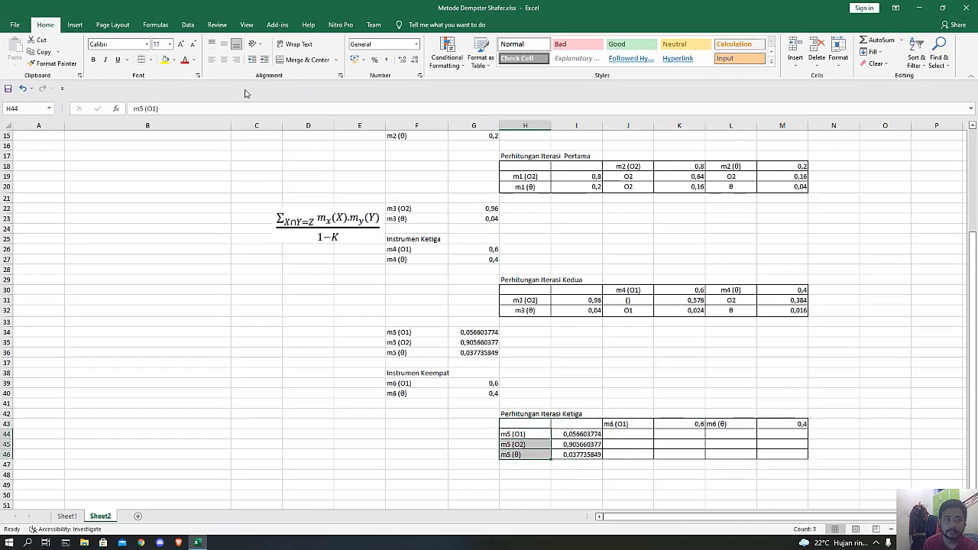
left_click(224, 44)
left_click(223, 60)
mouse_move(638, 422)
left_mouse_down()
mouse_move(691, 423)
mouse_move(646, 423)
left_mouse_up()
left_click(728, 423, "ctrl")
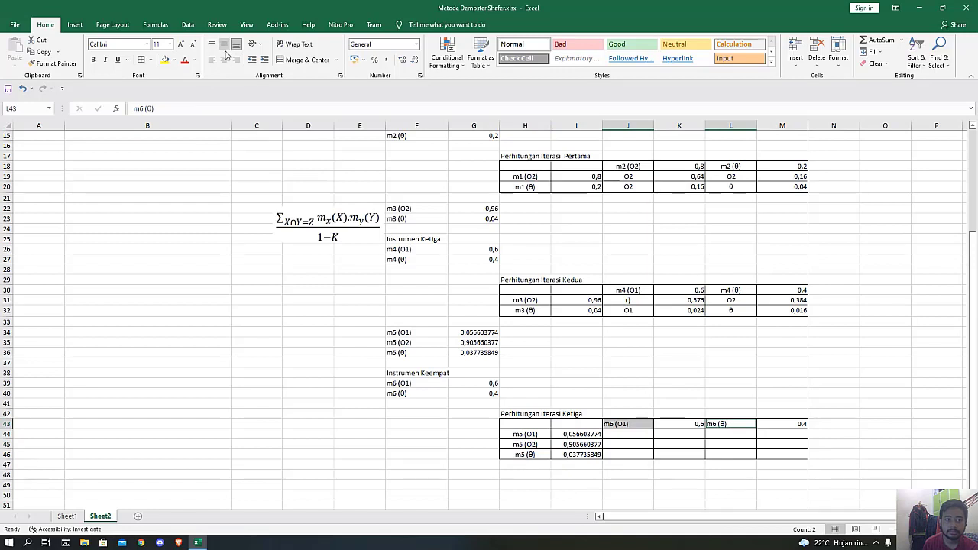
left_click(223, 60)
left_click_drag(628, 434, 631, 454)
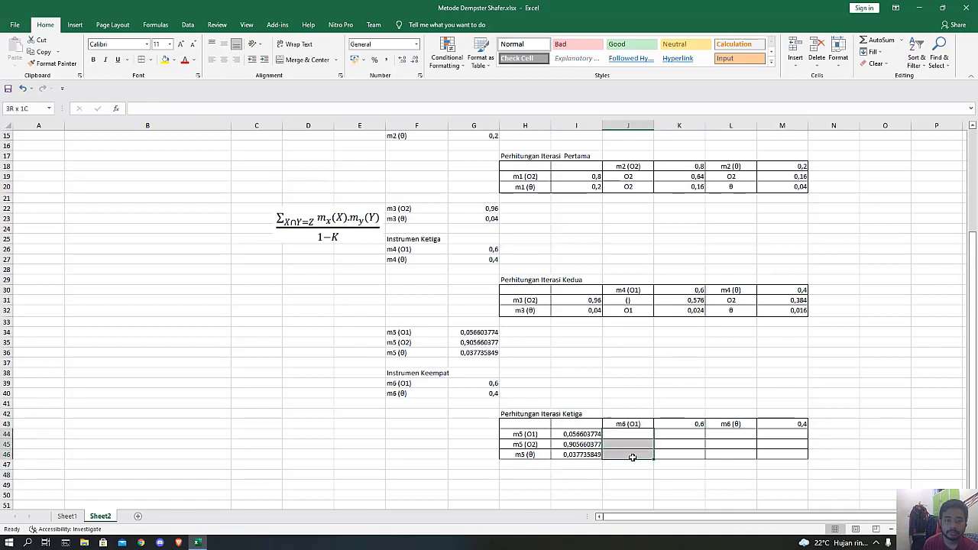
left_click(223, 60)
left_click_drag(722, 433, 726, 455)
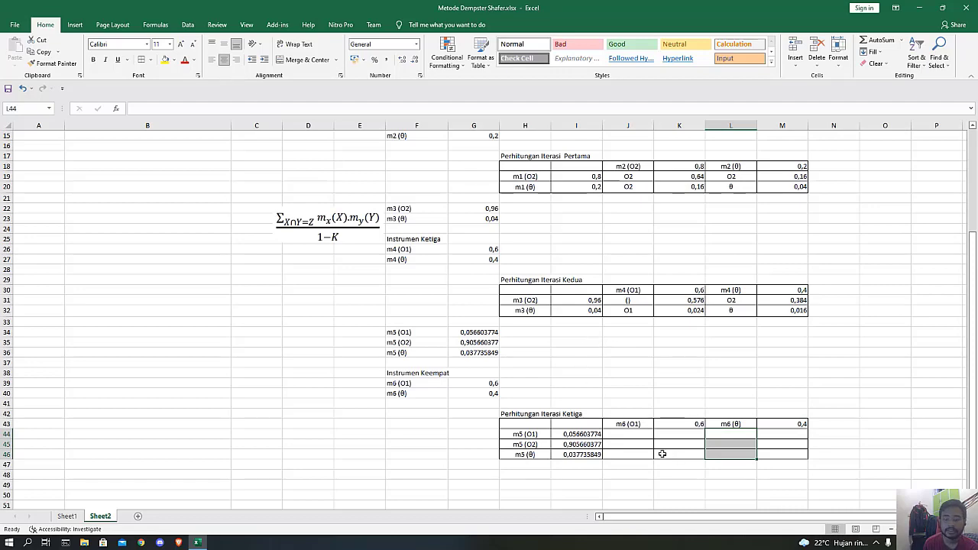
Enter "O1" in J44 as the m5 (O1) and m6 (O1) intersection and calculate its product in K44 with =I44*K43.
left_click_drag(660, 447, 632, 437)
left_click(633, 437)
scroll(622, 443, "down", 2)
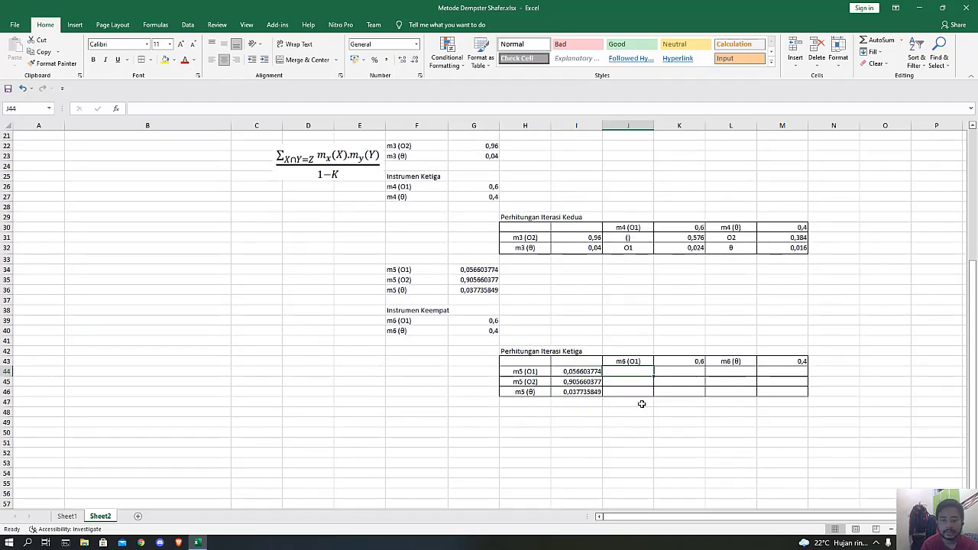
type("O1")
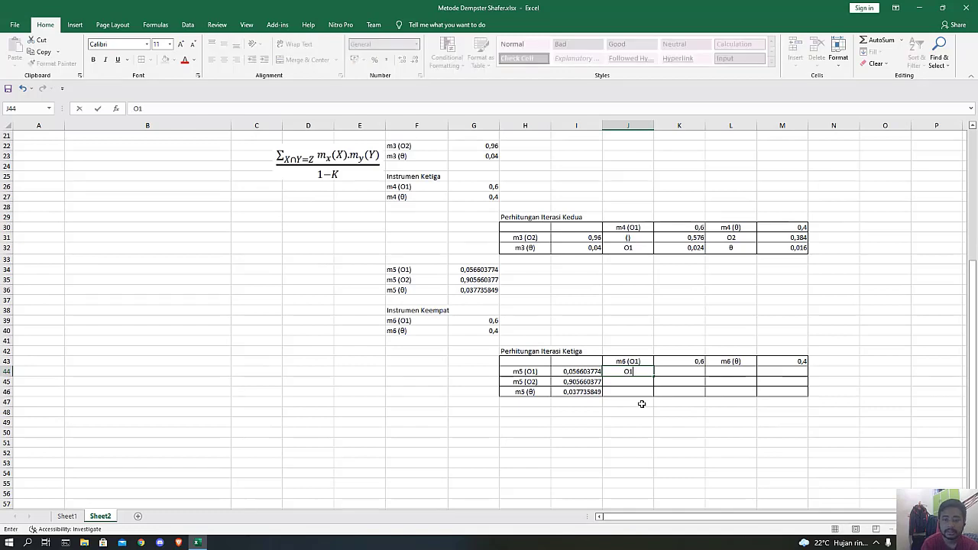
key("Tab")
type("=")
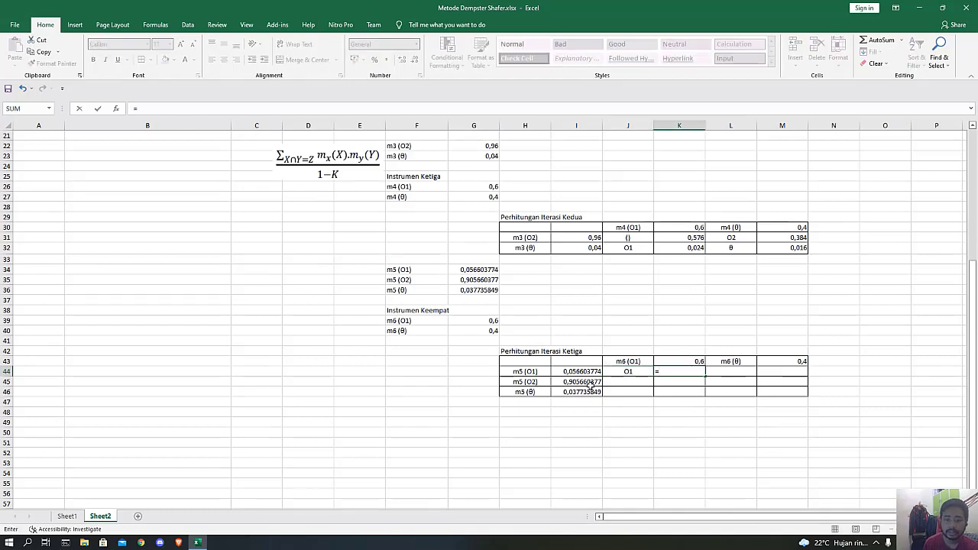
left_click(579, 372)
type("*")
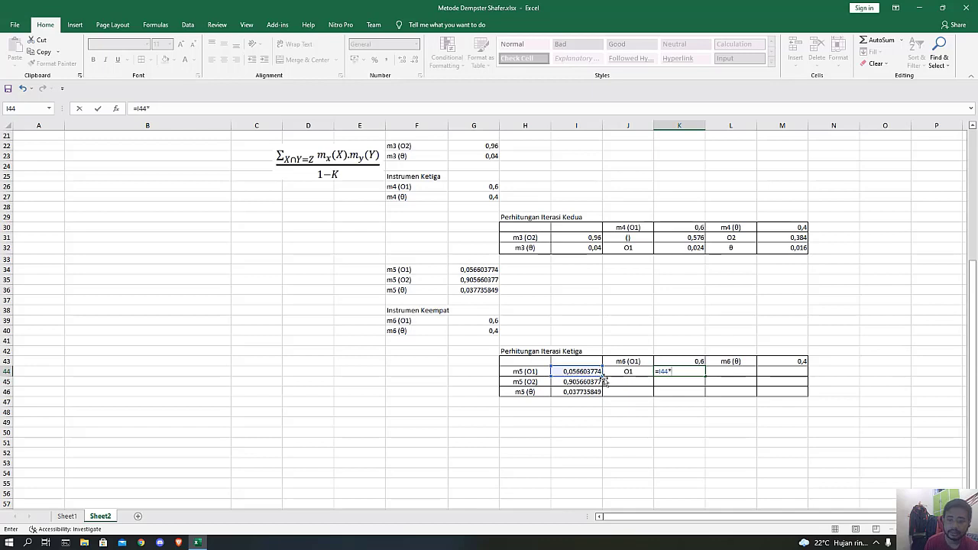
left_click(663, 361)
key("Return")
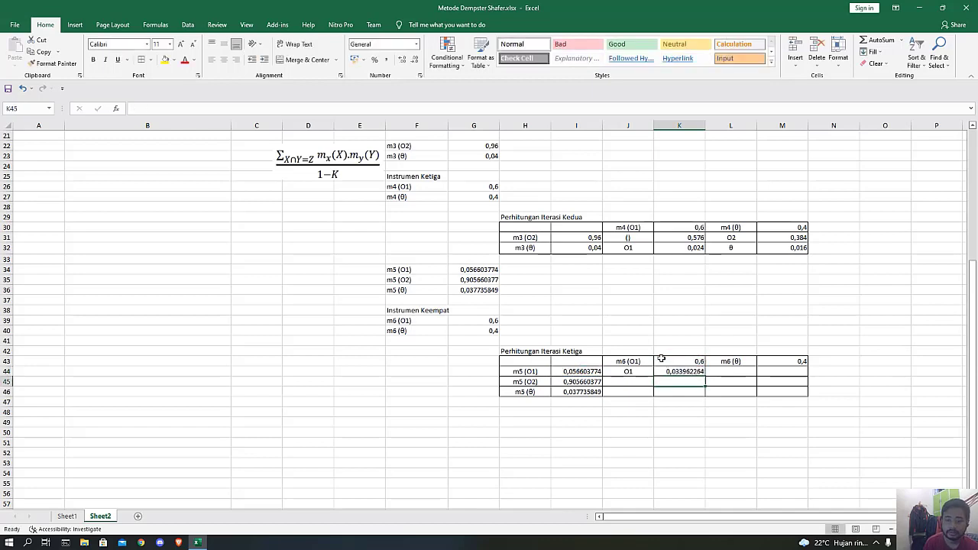
Enter "()" in J45 as the empty m5 (O2) and m6 (O1) intersection and calculate K45 with =I45*K43.
left_click(626, 382)
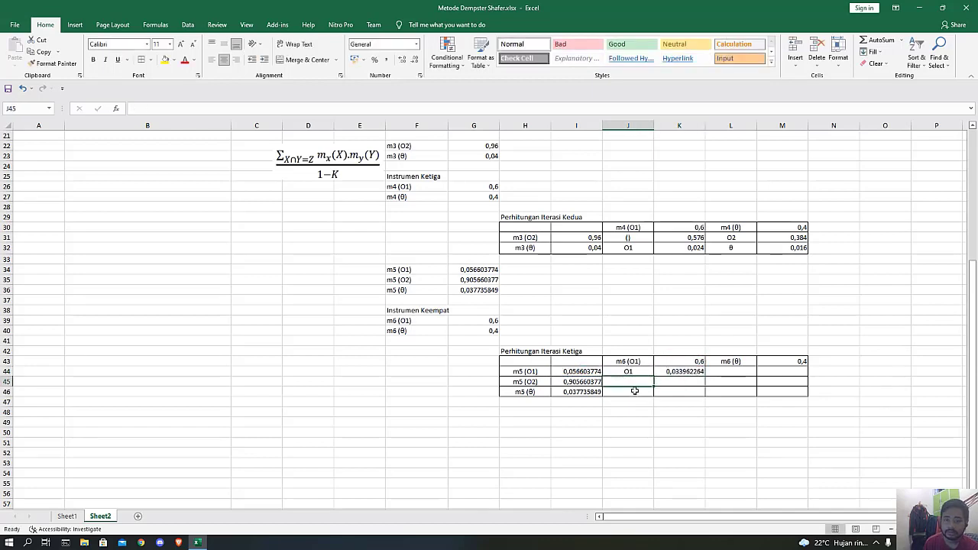
type("()")
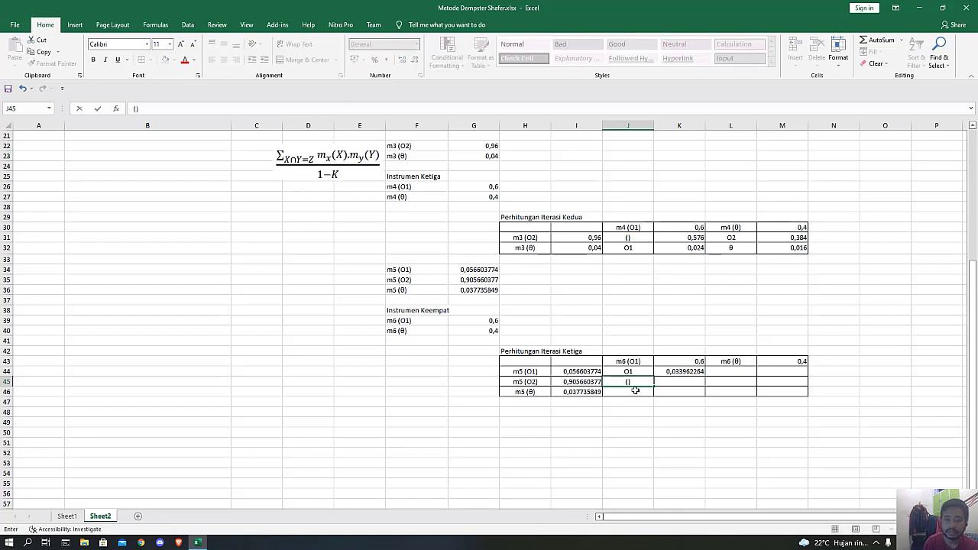
left_click(677, 380)
type("=")
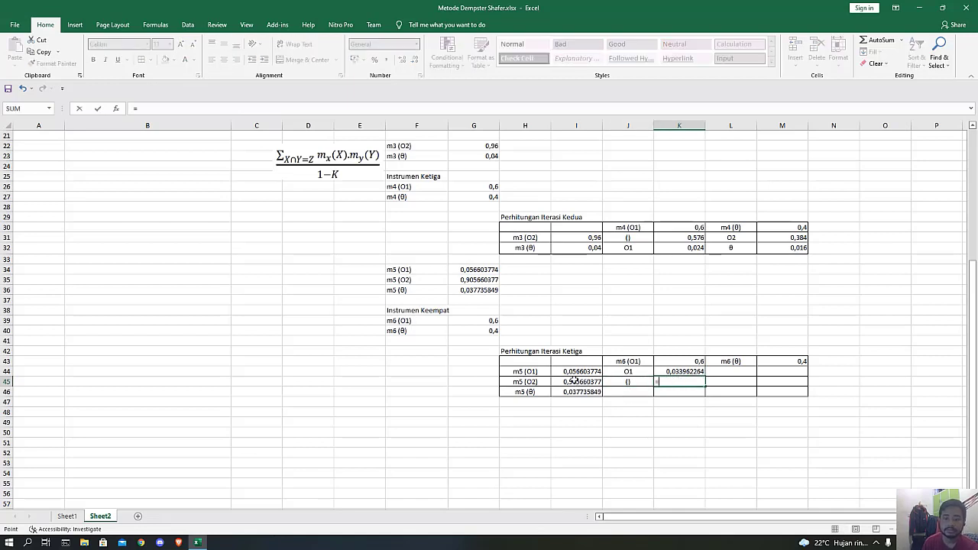
left_click(574, 381)
type("+")
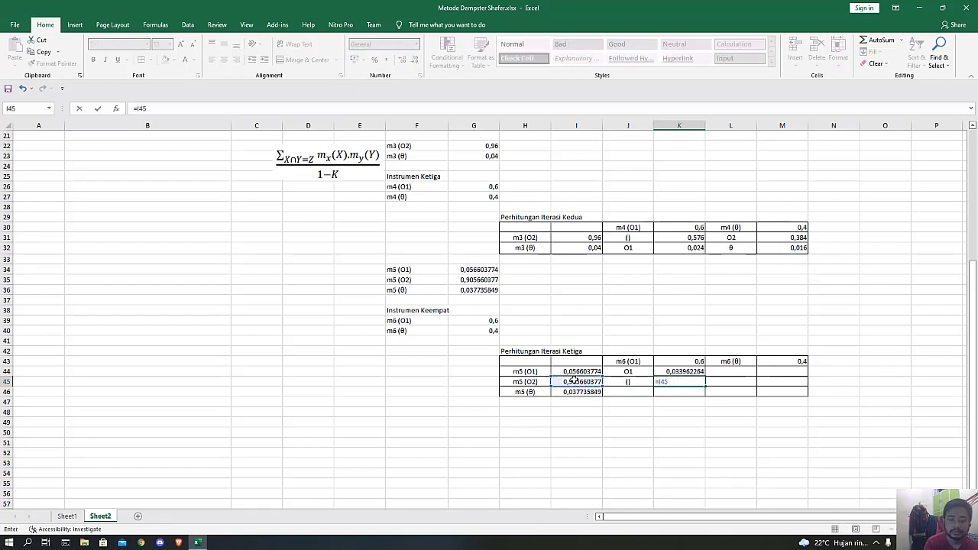
left_click(664, 364)
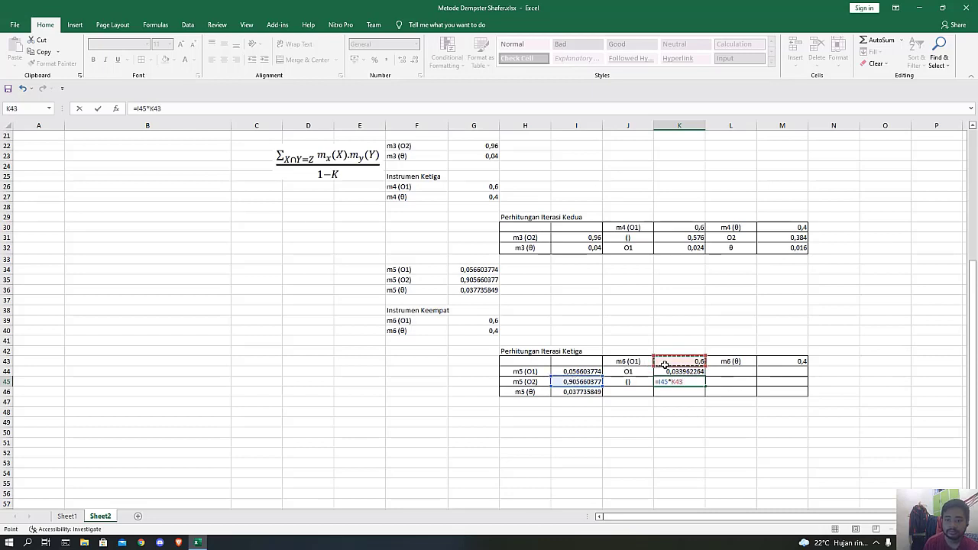
key("Return")
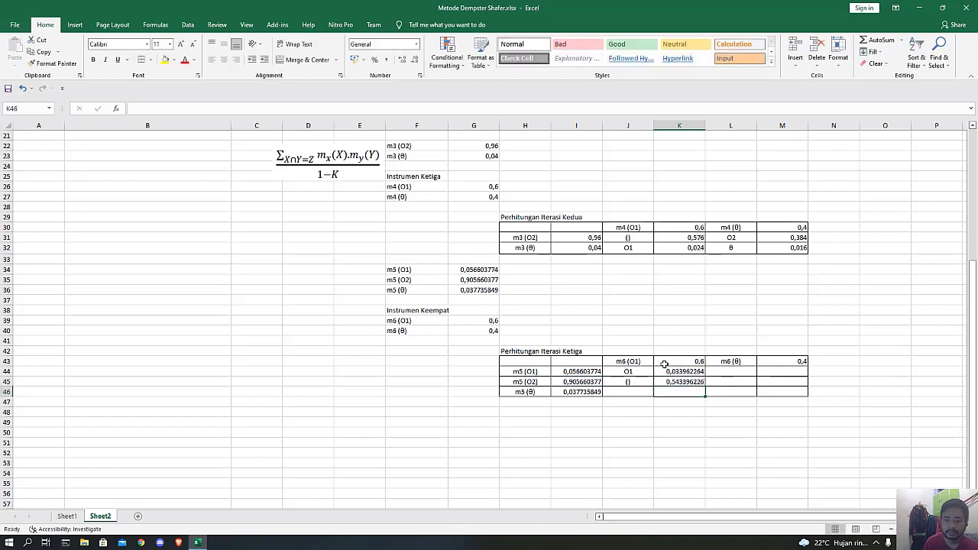
Enter "O1" in J46 as the m5 (θ) and m6 (O1) intersection and calculate its product in K46 with =I46*K43.
left_click(634, 392)
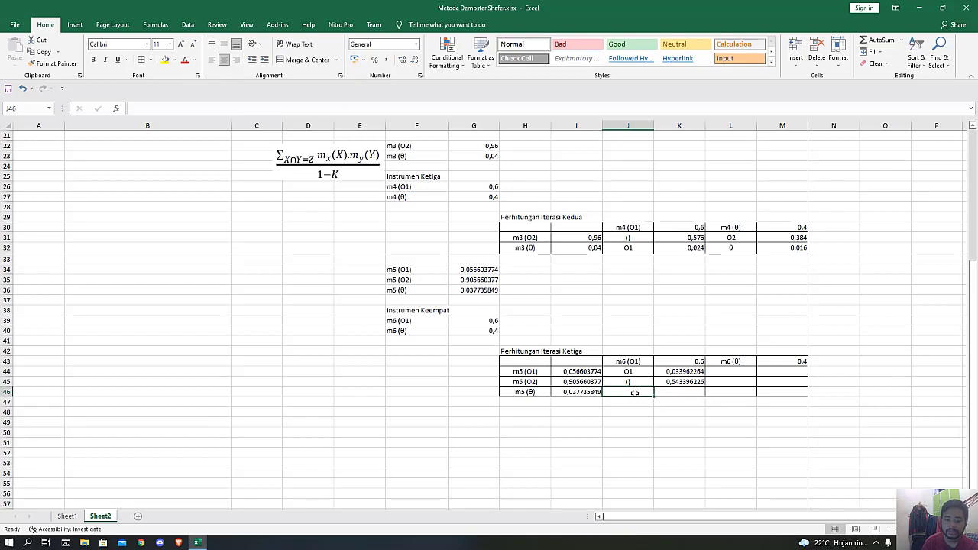
type("O1")
key("Tab")
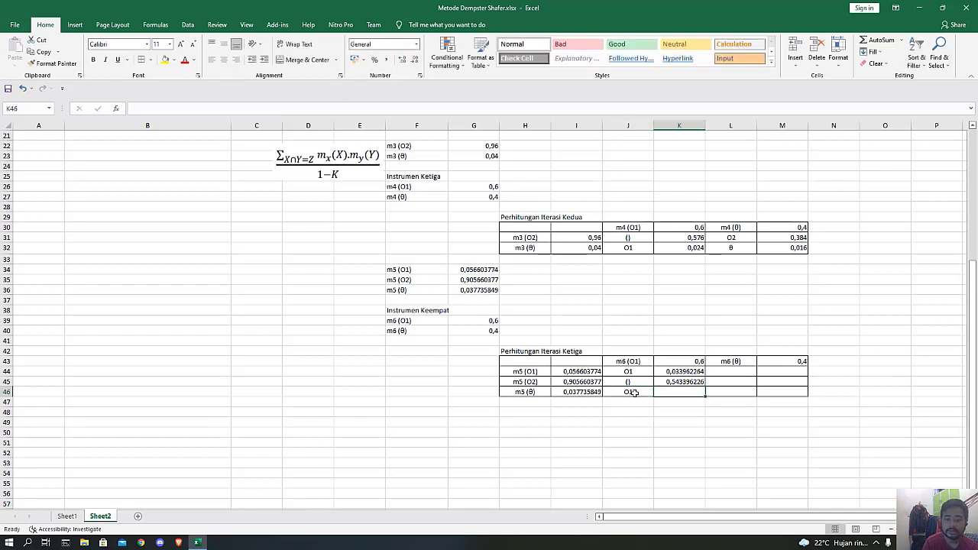
type("=")
left_click(589, 392)
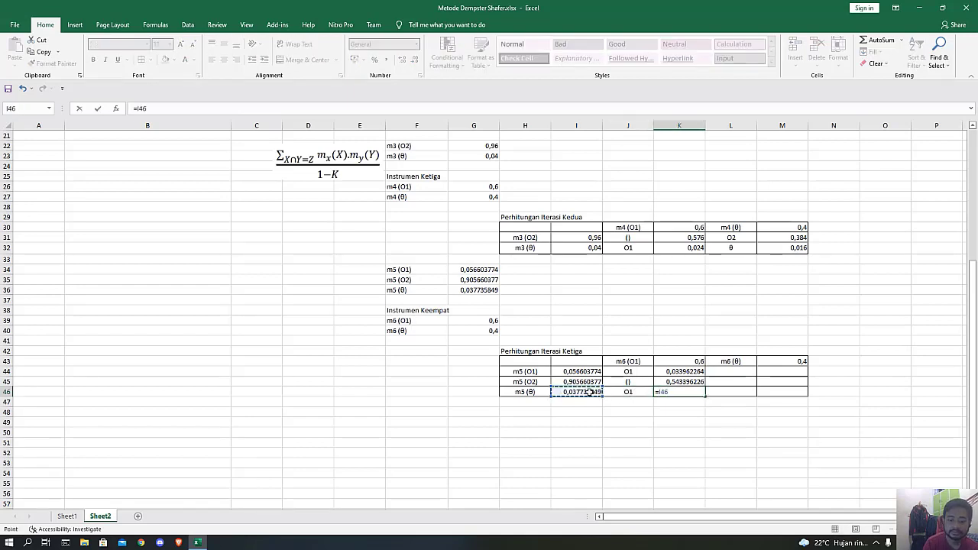
type("*")
left_click(687, 357)
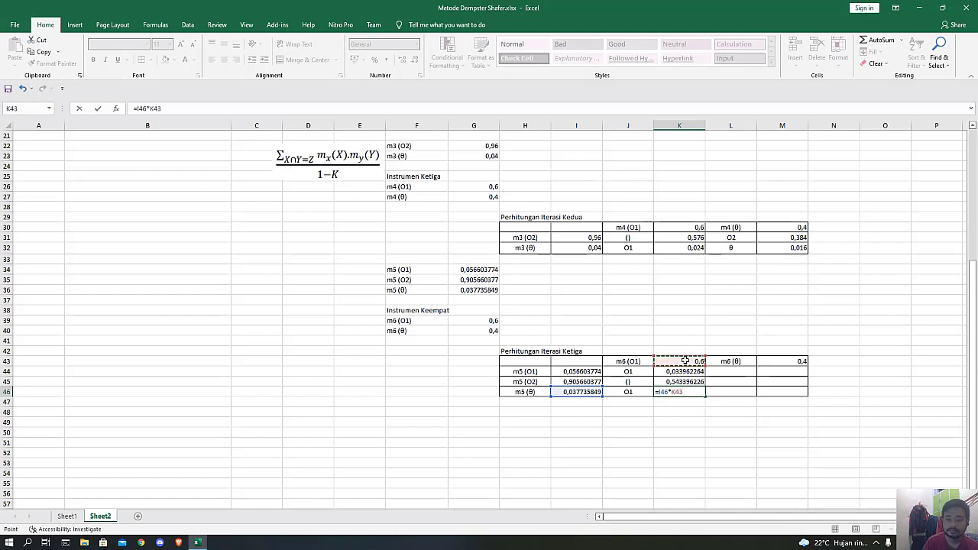
key("Return")
Enter "O1" in L44 as the m5 (O1) and m6 (θ) intersection and calculate its product in M44 with =I44*M43.
left_click(728, 368)
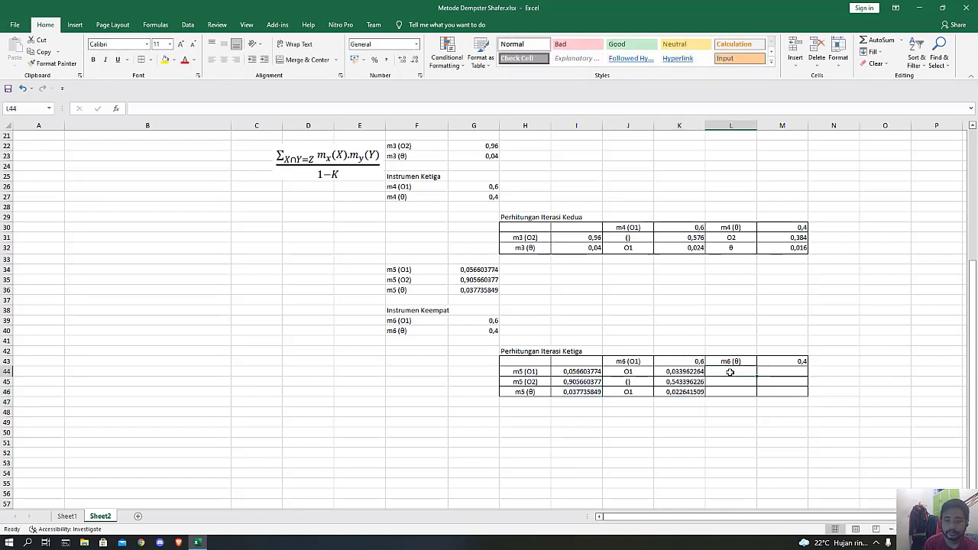
type("O")
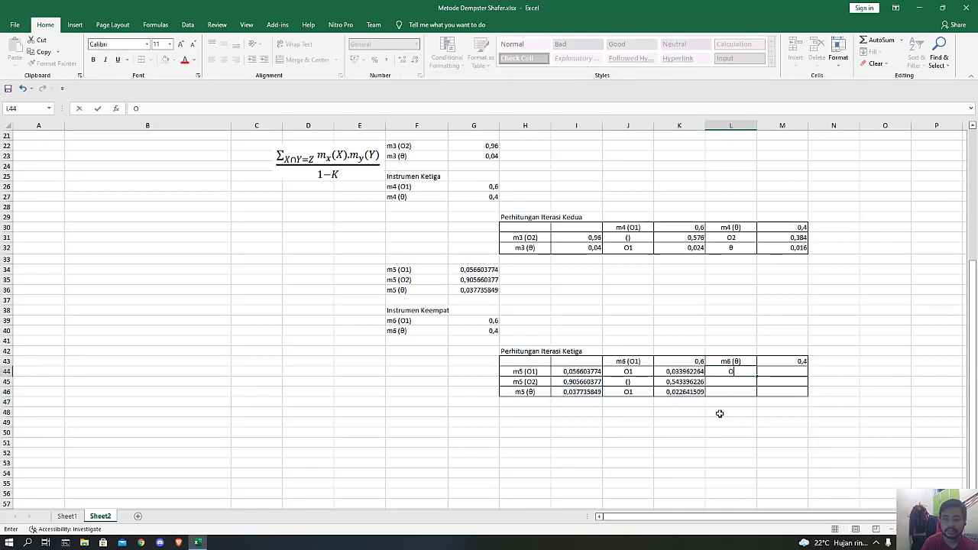
type("1")
left_click(787, 370)
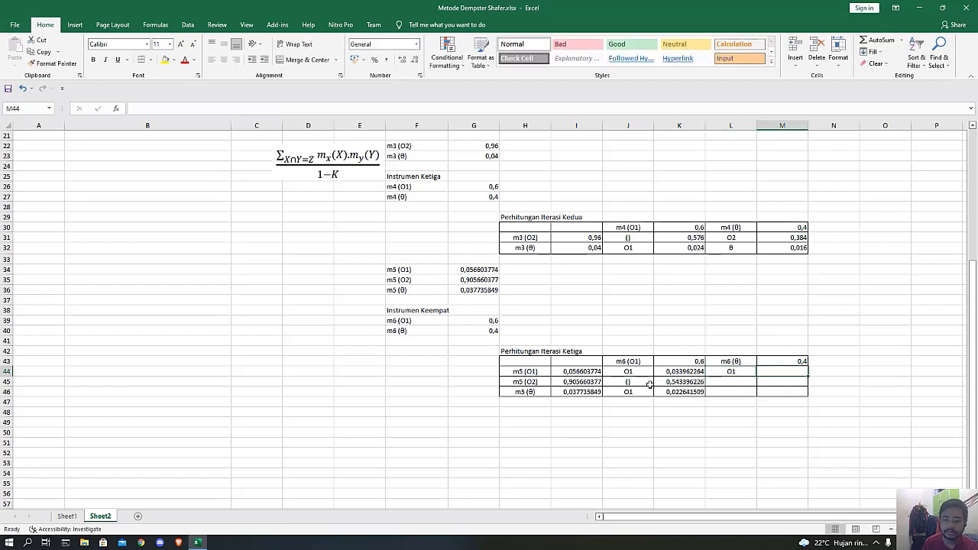
type("=")
left_click(596, 373)
type("*")
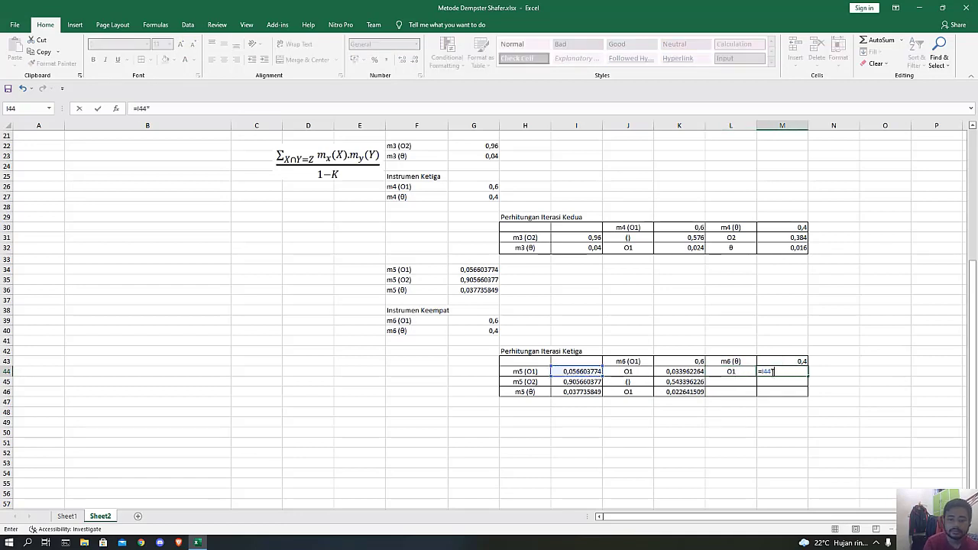
left_click(791, 358)
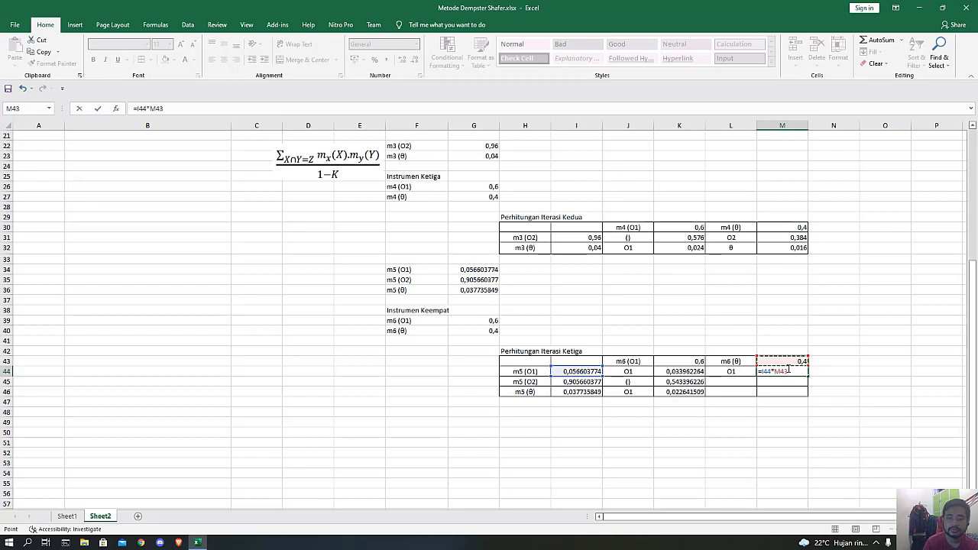
key("Return")
Enter "O2" in L45 as the m5 (O2) and m6 (θ) intersection and calculate its product in M45 with =I45*M43.
left_click(726, 382)
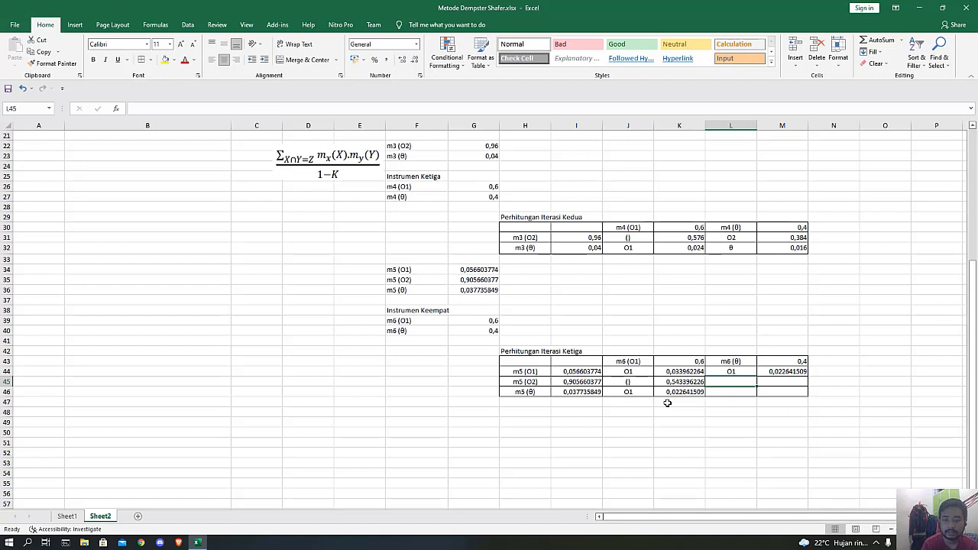
type("O2")
key("Tab")
type("=")
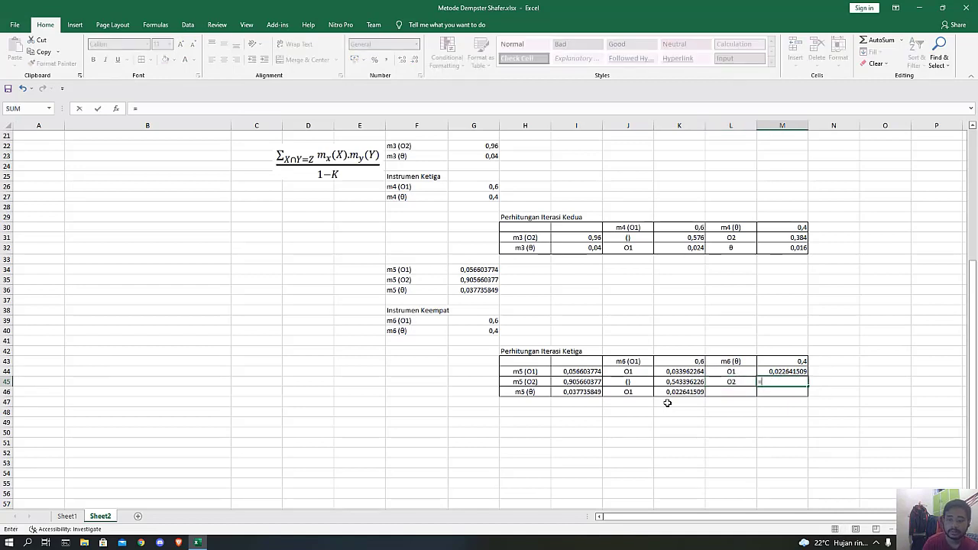
left_click(583, 381)
type("*")
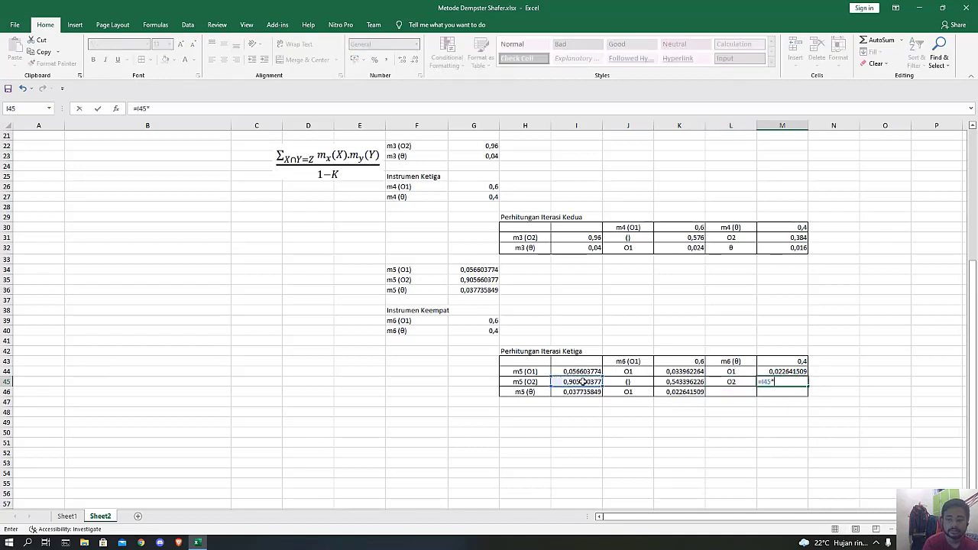
left_click(773, 362)
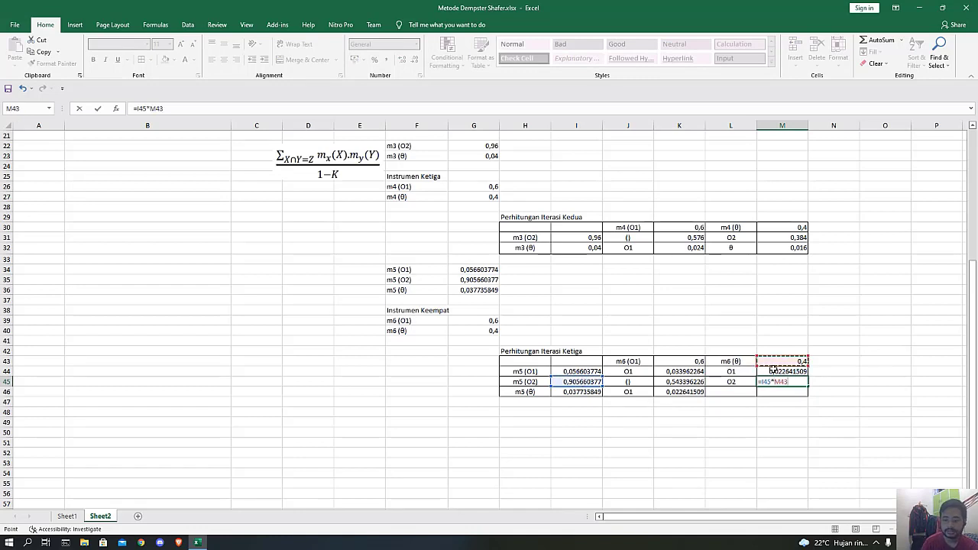
key("Return")
Paste the θ symbol from the clipboard history into L46 as the m5 (θ) and m6 (θ) intersection and centre it.
left_click(726, 391)
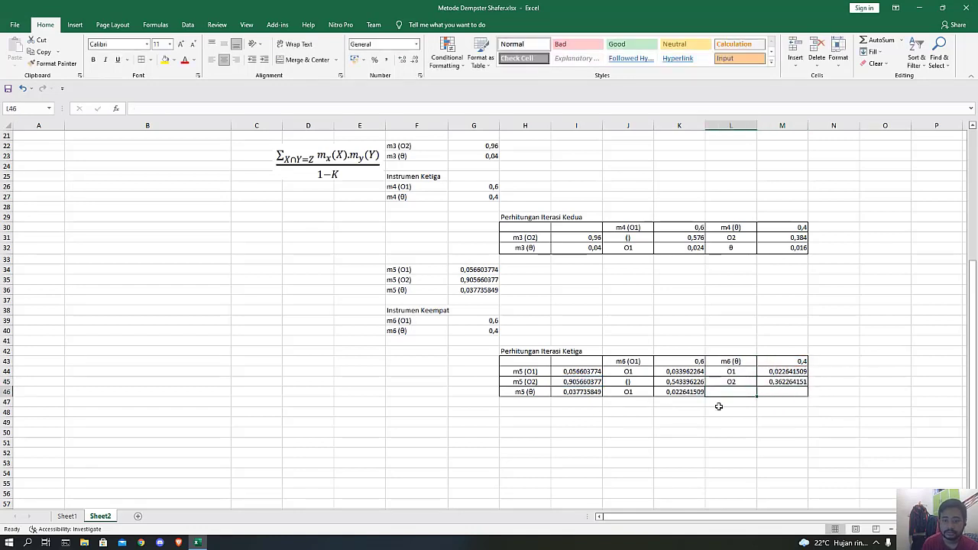
key("super+v")
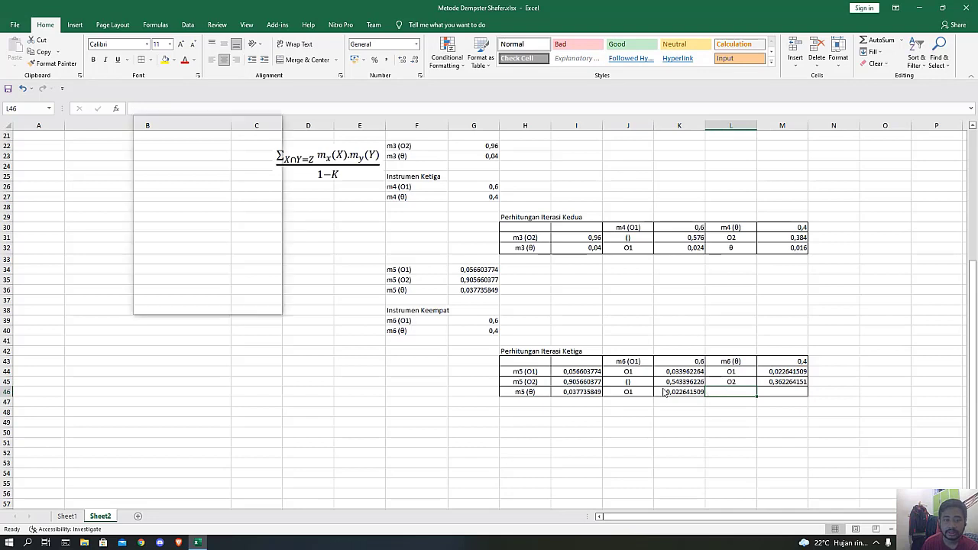
scroll(169, 246, "down", 3)
left_click(168, 211)
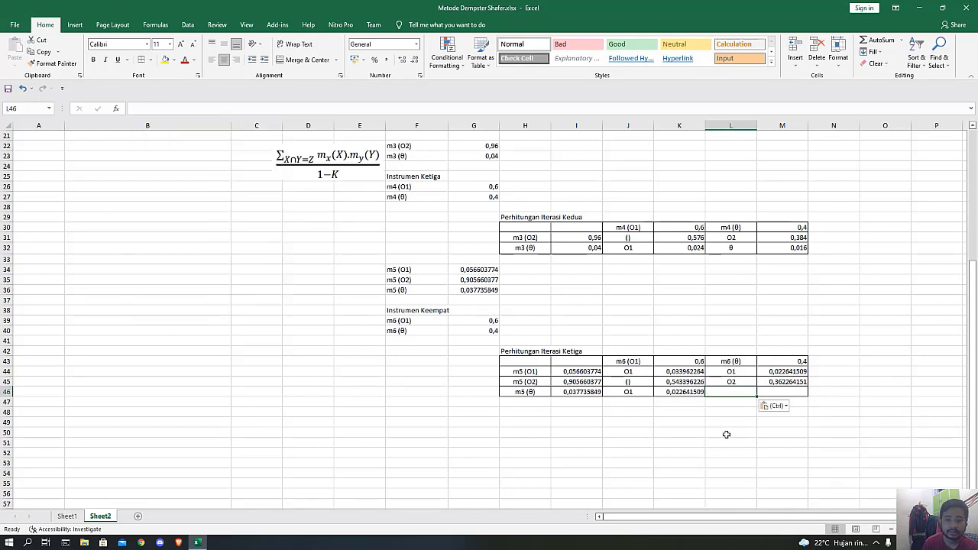
left_click(224, 60)
Calculate the m5 (θ) and m6 (θ) product in M46 with =I46*M43.
left_click(797, 391)
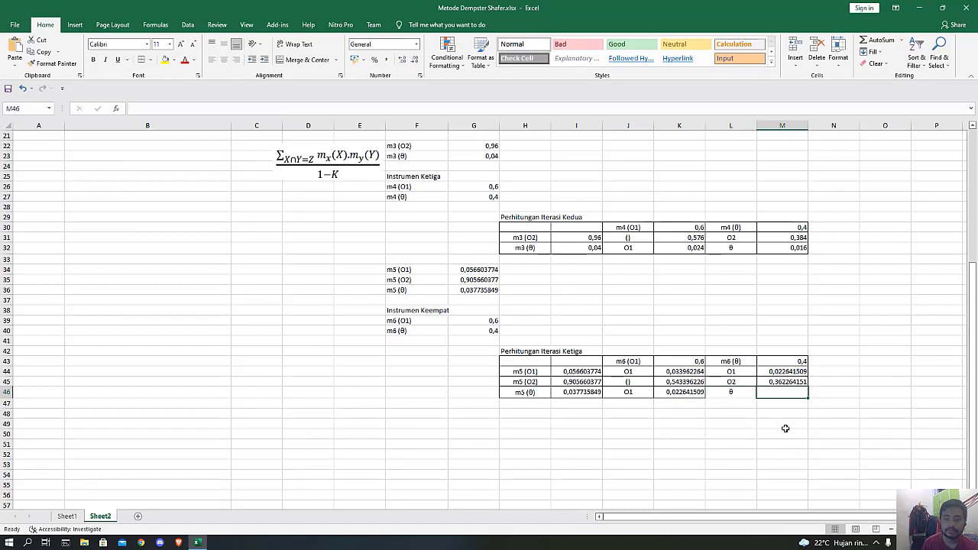
type("=")
left_click(572, 391)
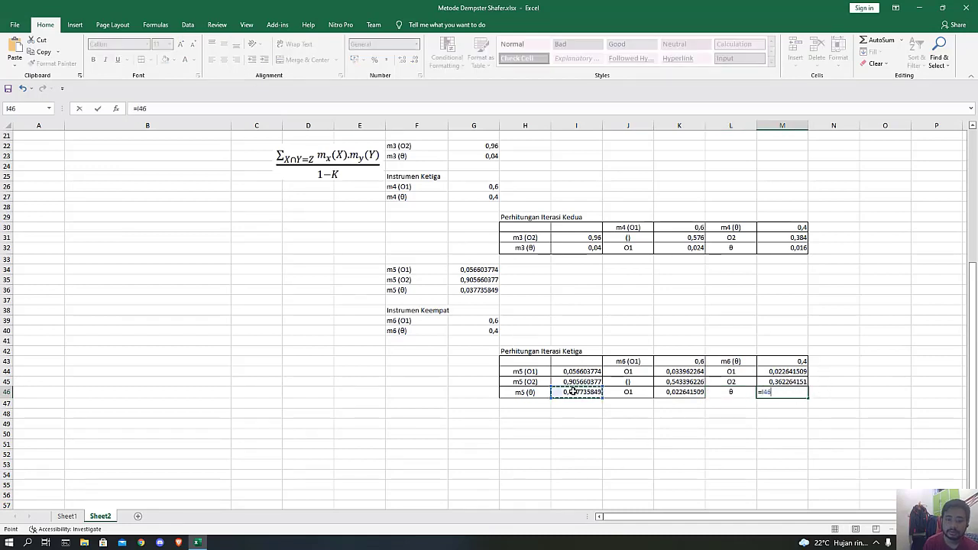
type("*")
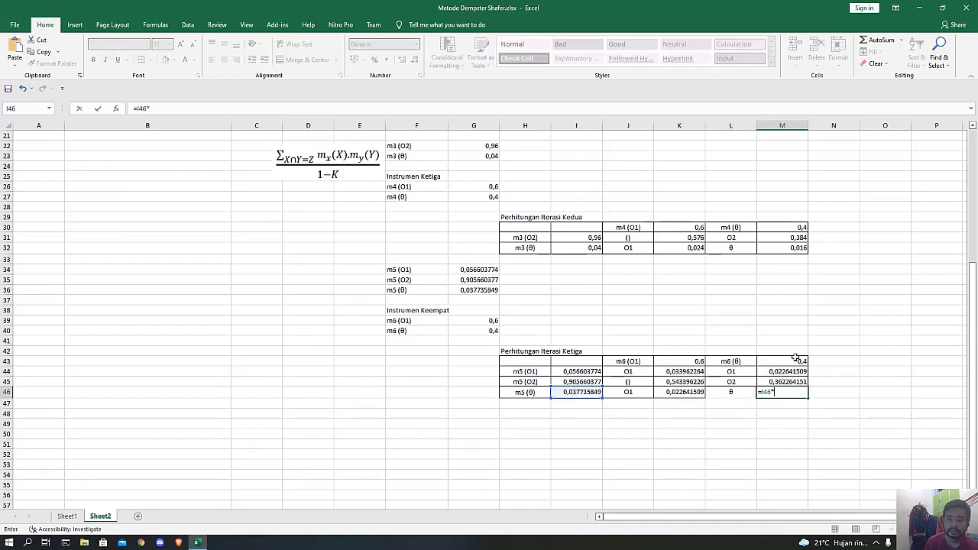
left_click(796, 359)
key("Return")
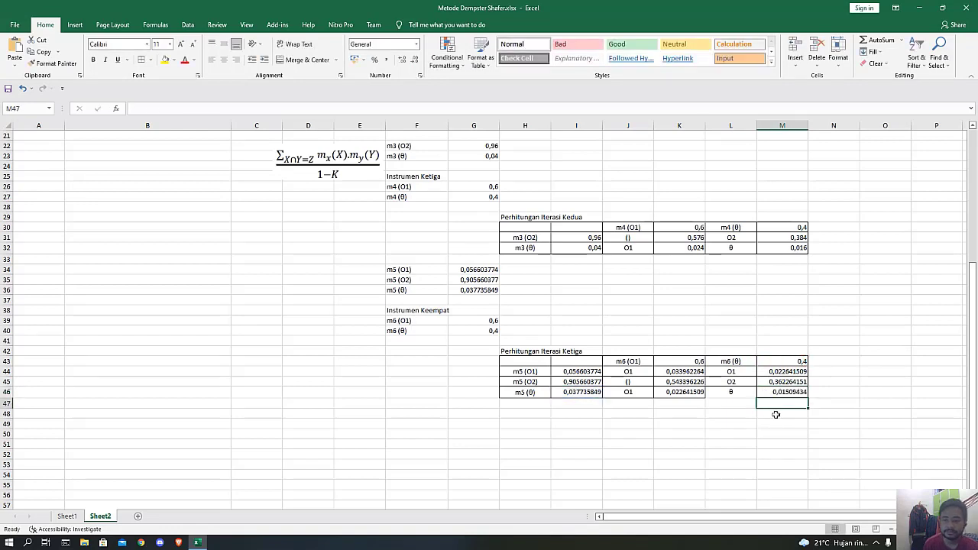
Enter the label "m7 (O1)" in F48, below the third iteration table.
left_click(716, 392)
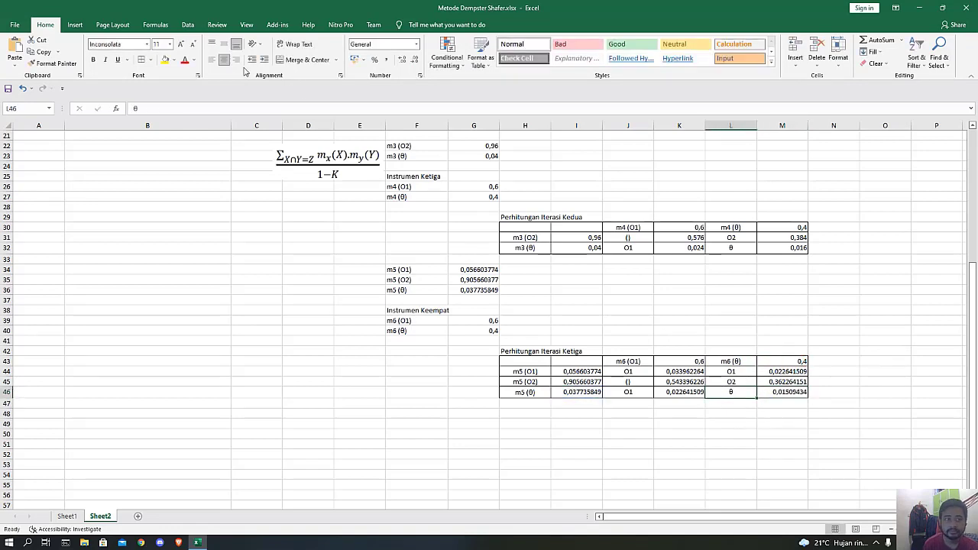
left_click(471, 402)
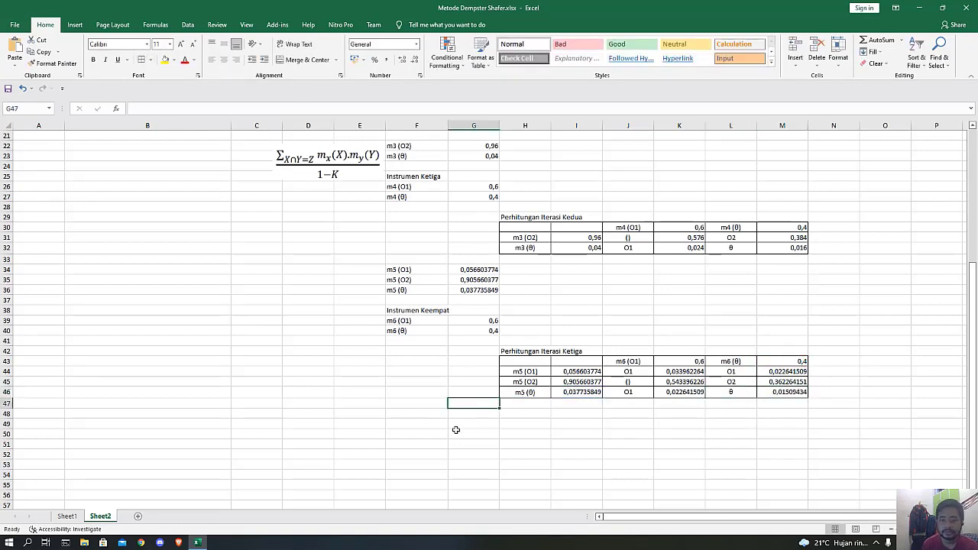
left_click(415, 414)
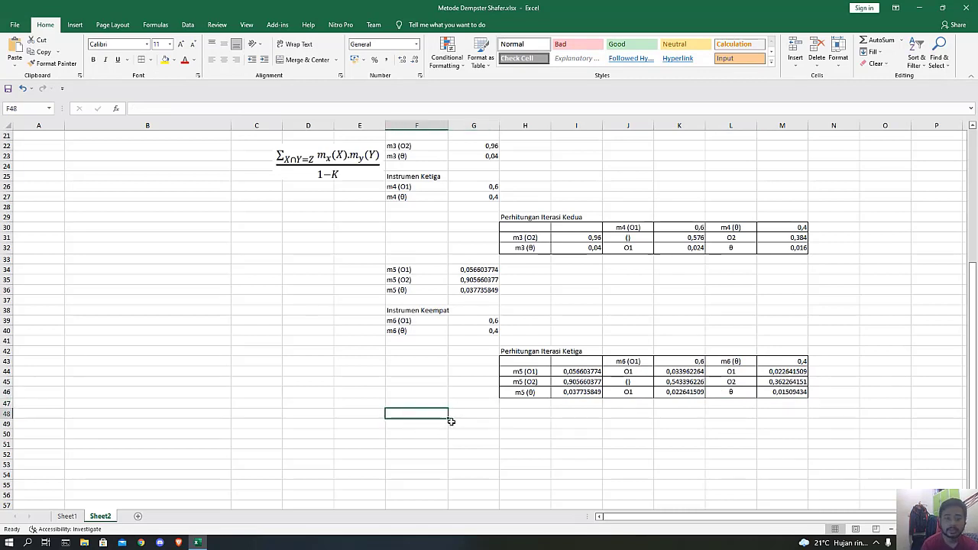
type("m7 (O1")
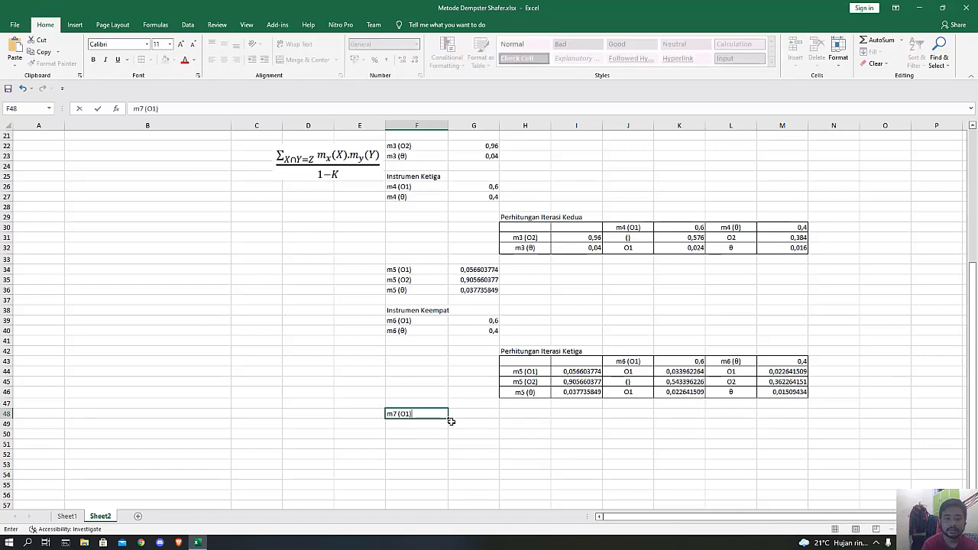
key("Tab")
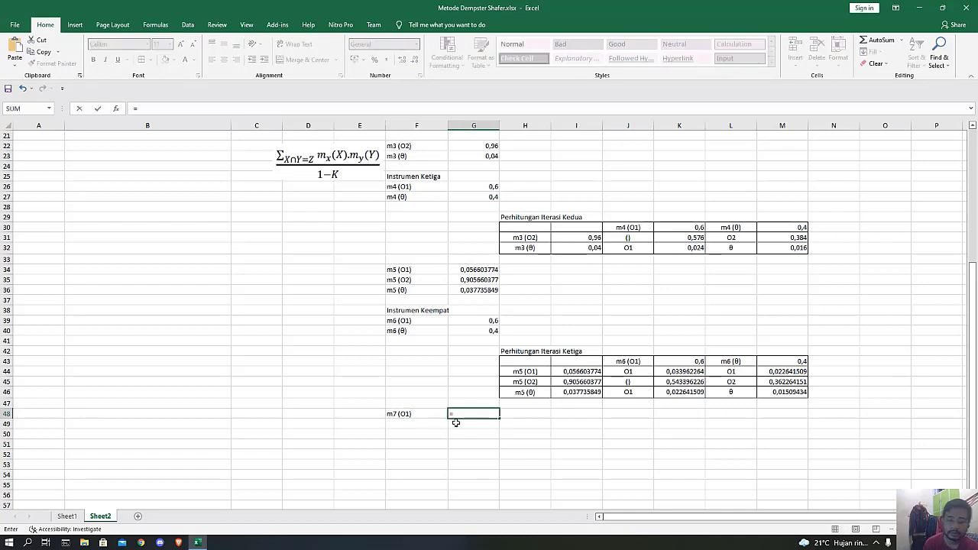
Calculate the combined m7 (O1) mass in G48 with =(K44+K46+M44)/(1-K45).
type("=(")
left_click(676, 372)
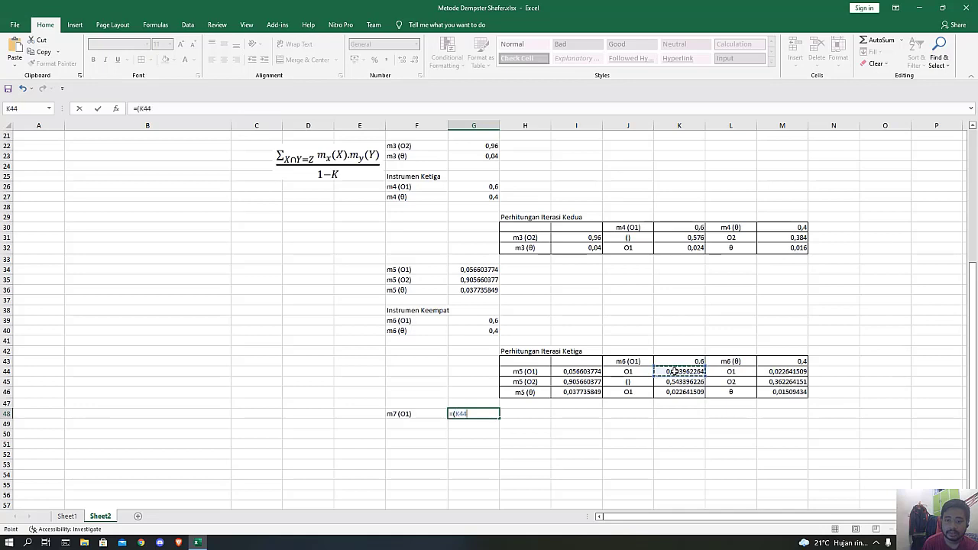
type("+")
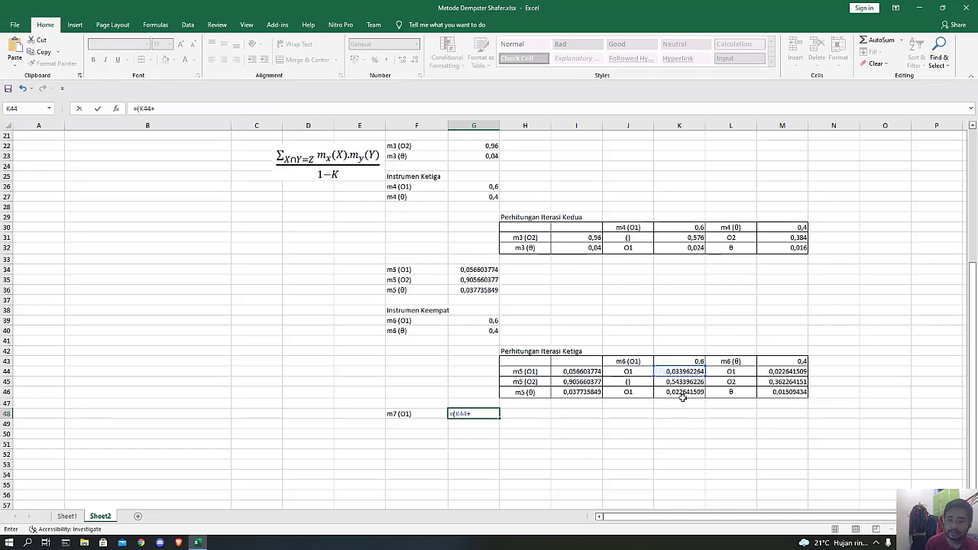
left_click(679, 394)
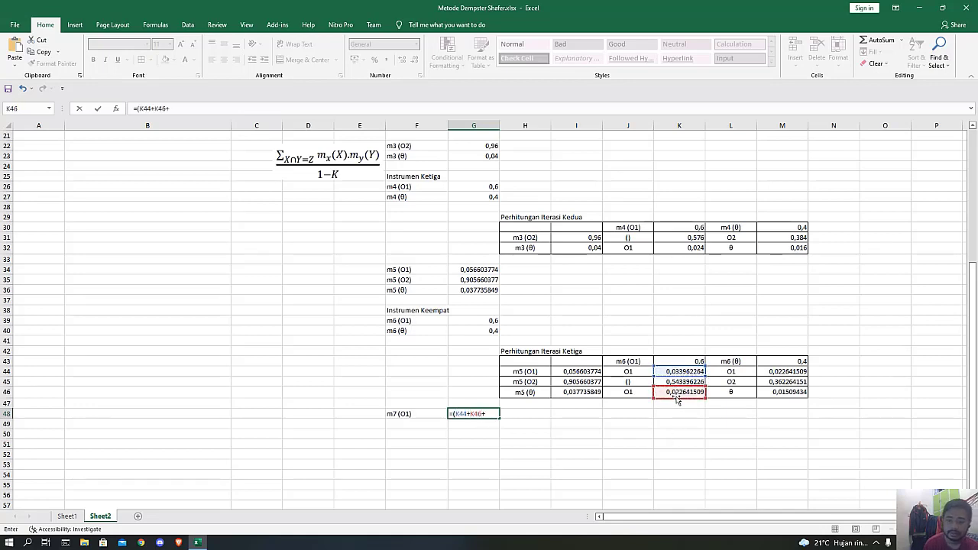
type("+")
left_click(771, 372)
type(")")
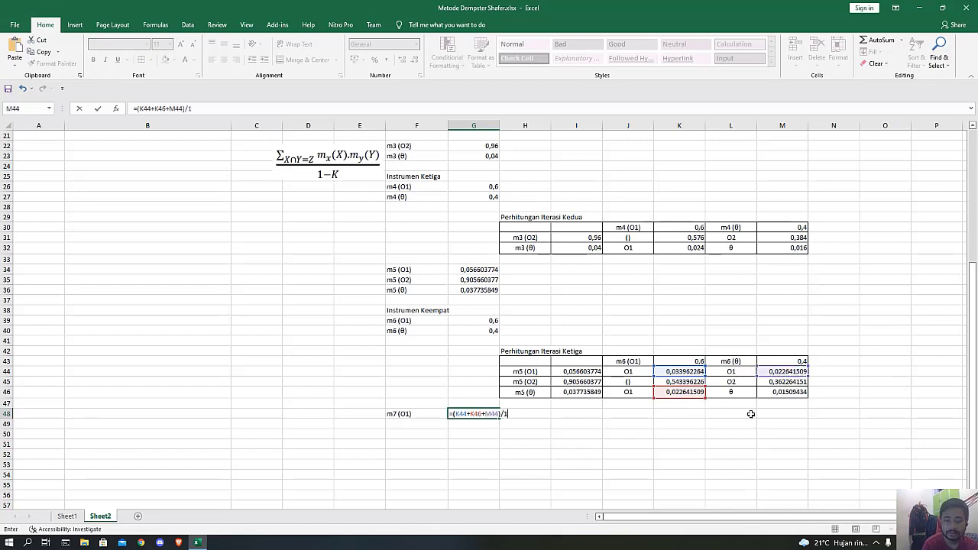
type("/(1-")
left_click(672, 382)
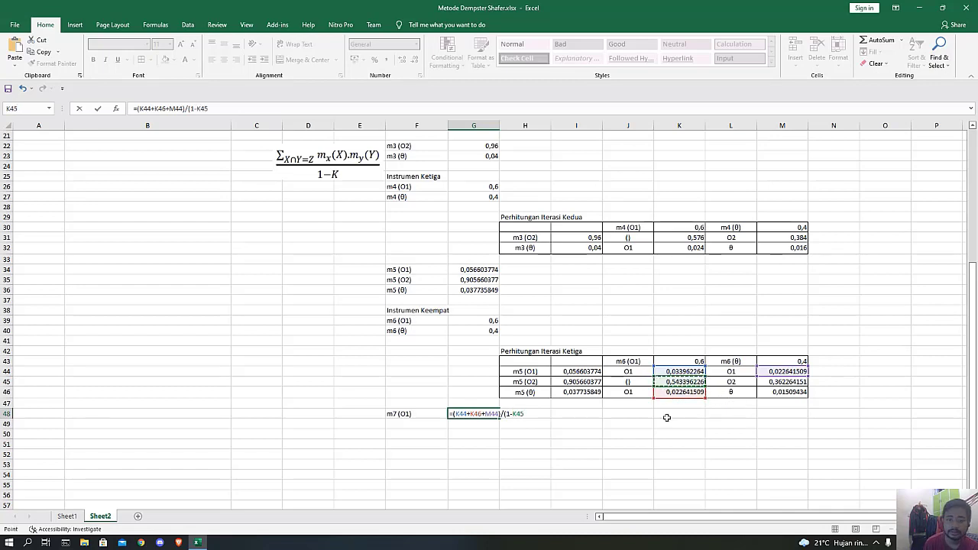
type(")")
key("Return")
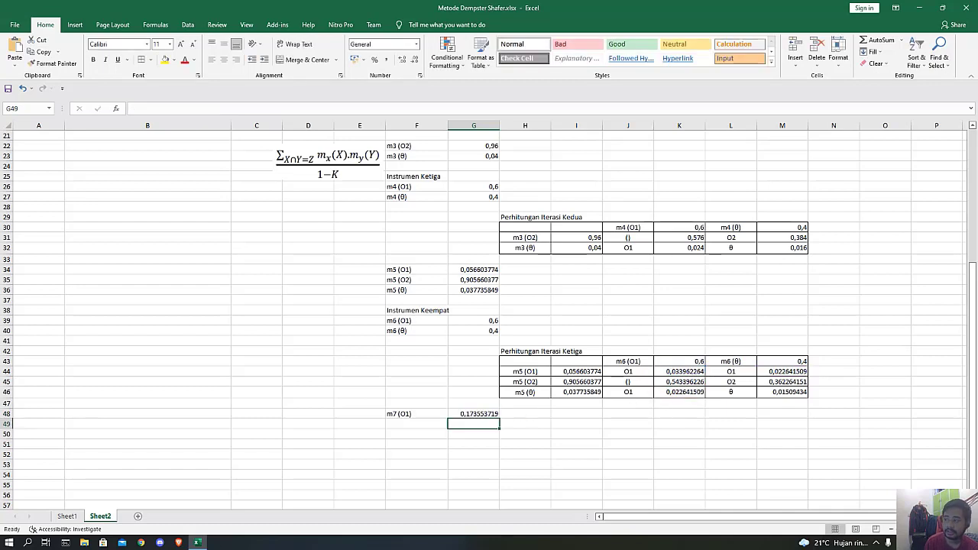
Enter the label "m7 (O2)" in F49, below the m7 (O1) label.
key("alt+Tab")
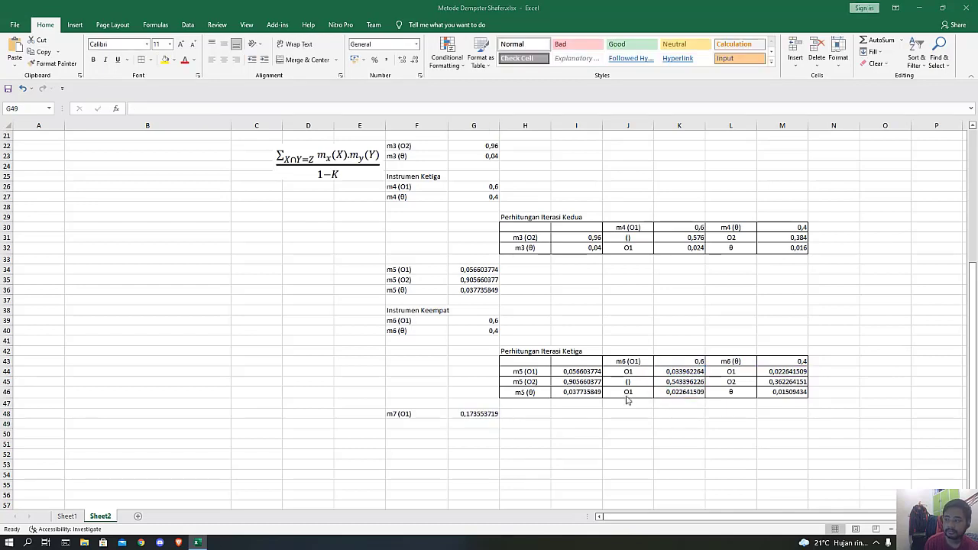
left_click(413, 424)
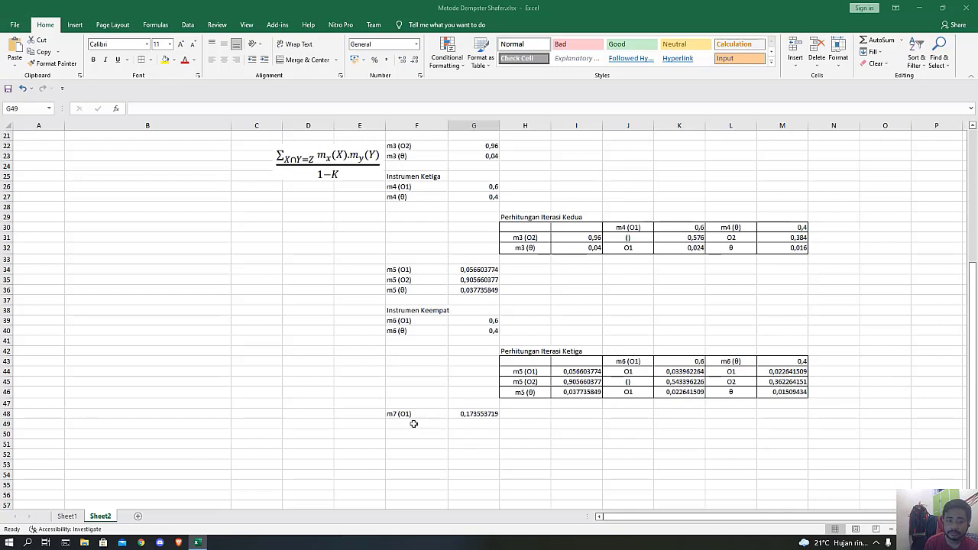
left_click(414, 424)
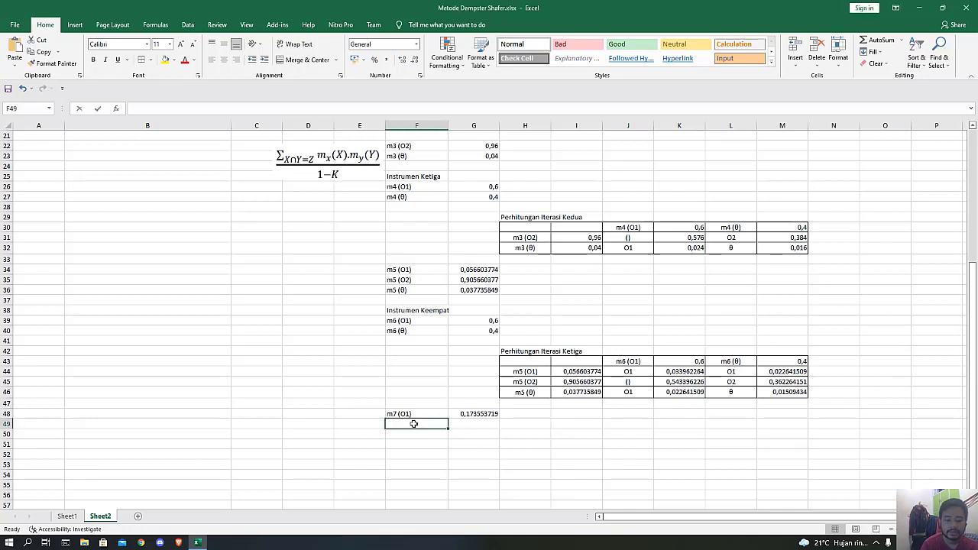
type("m7 (O1)")
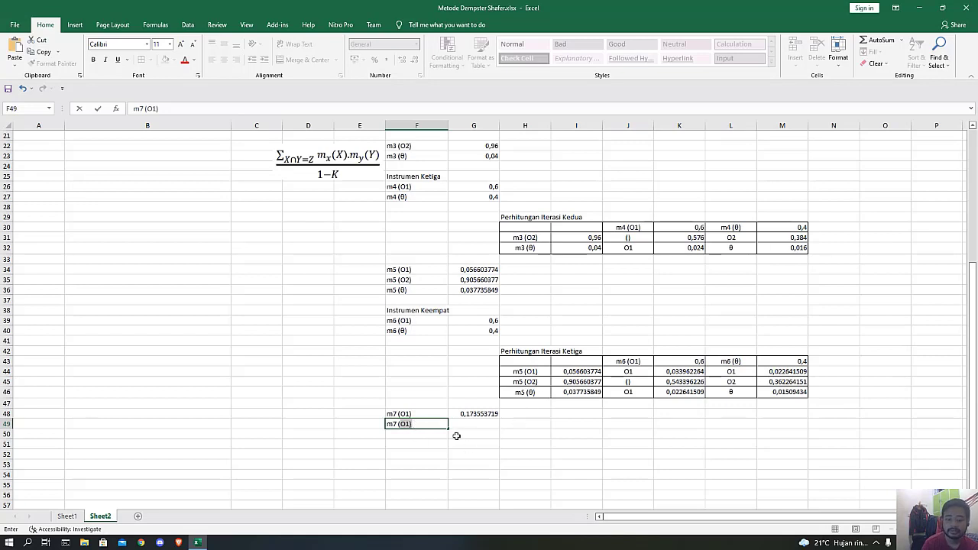
key("BackSpace")
key("BackSpace")
type("2)")
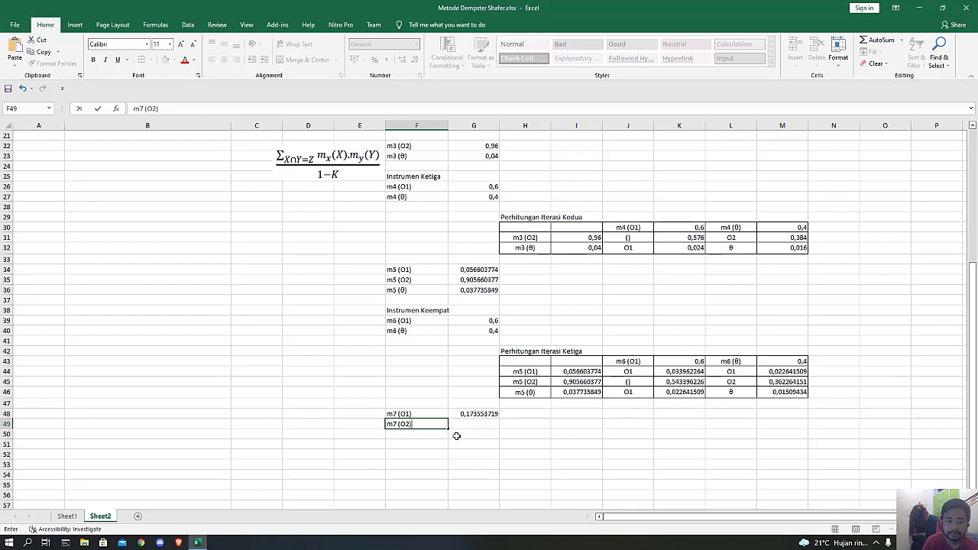
key("Tab")
Calculate the combined m7 (O2) mass in G49 with =M45/(1-K45).
type("=")
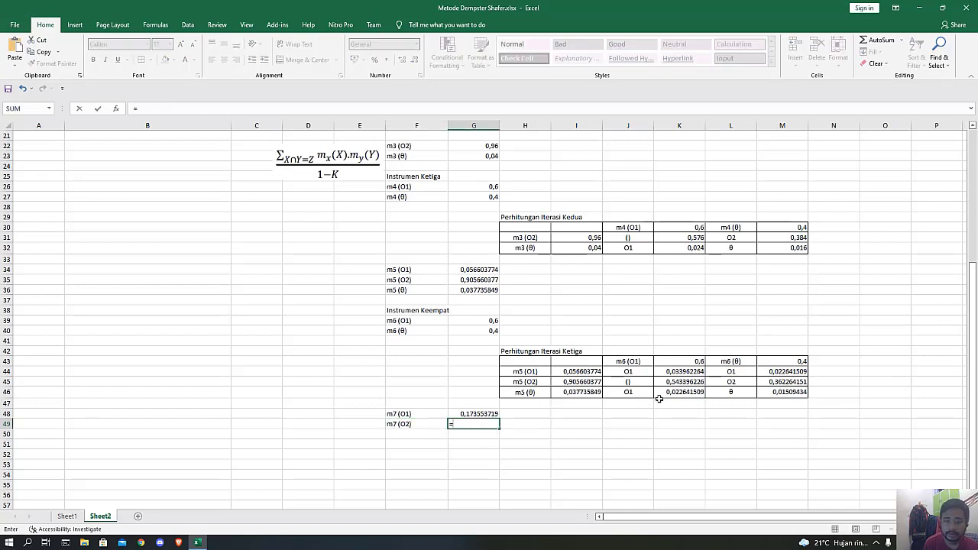
left_click(785, 381)
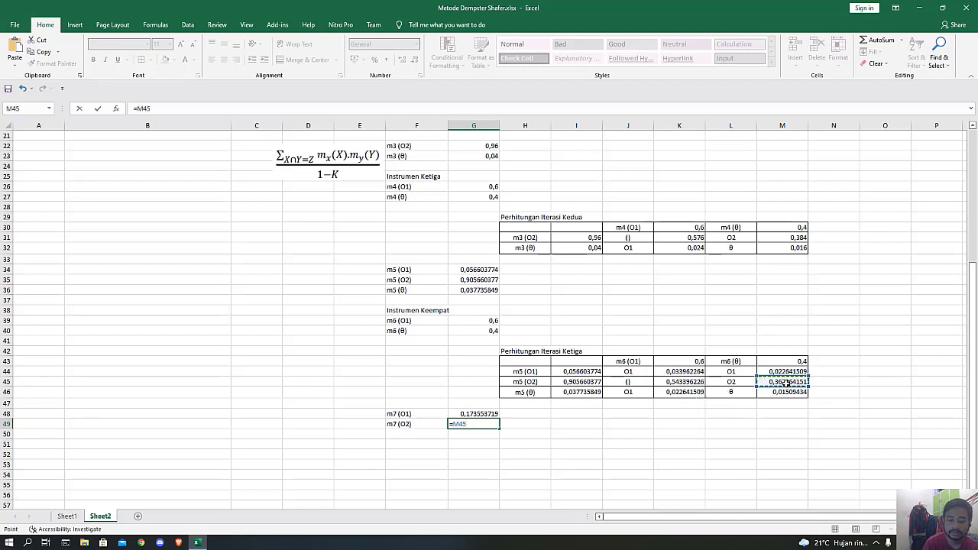
type("/")
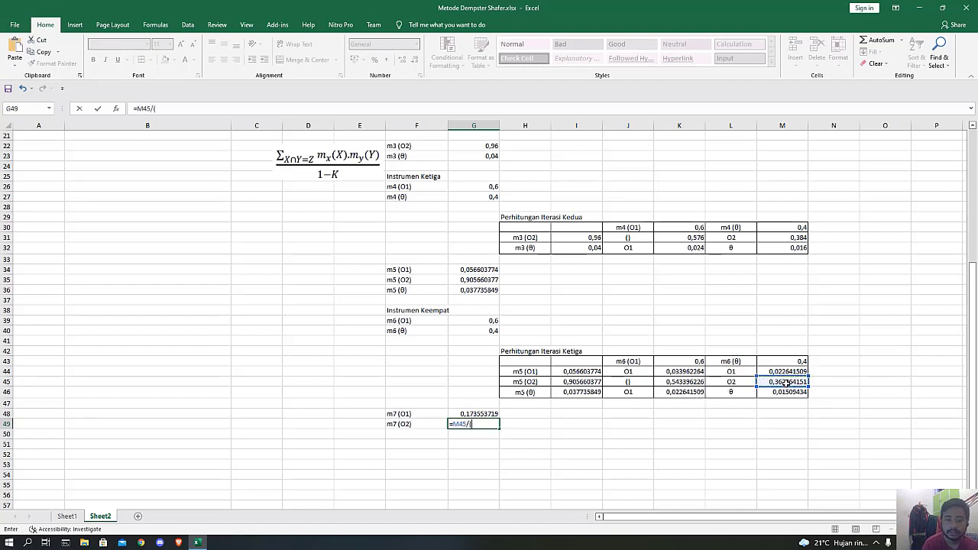
type("(1-")
left_click(674, 384)
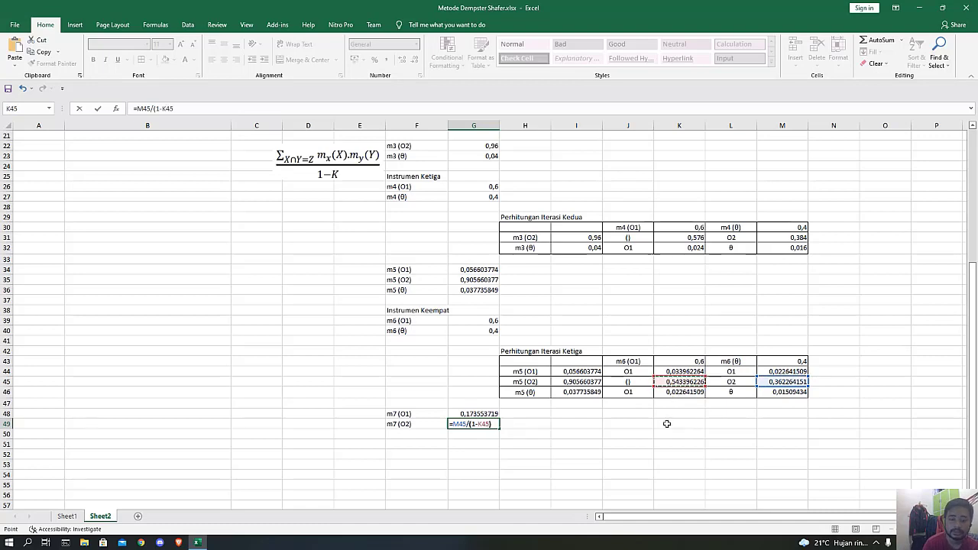
type(")")
key("Return")
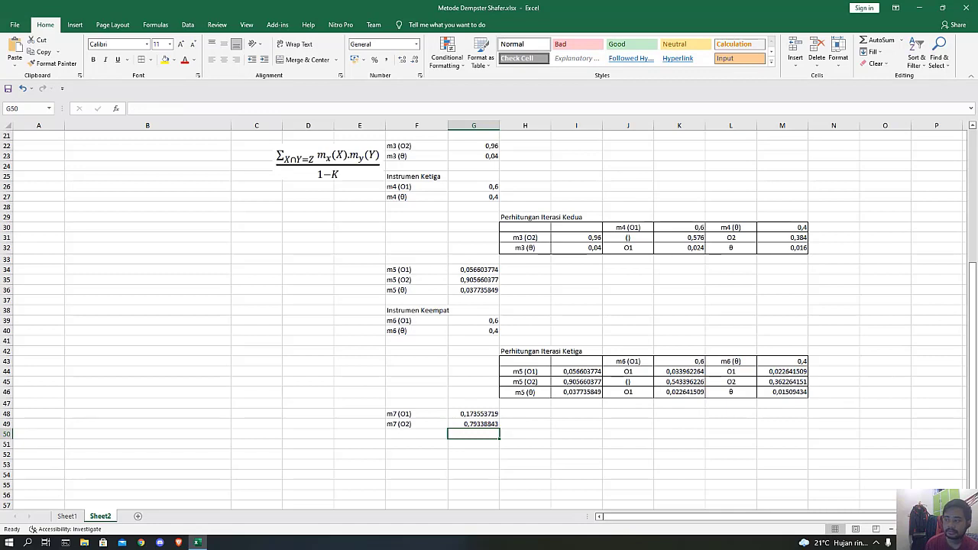
Enter the label "m7 (θ)" in F50, below the m7 (O2) label.
left_click(411, 434)
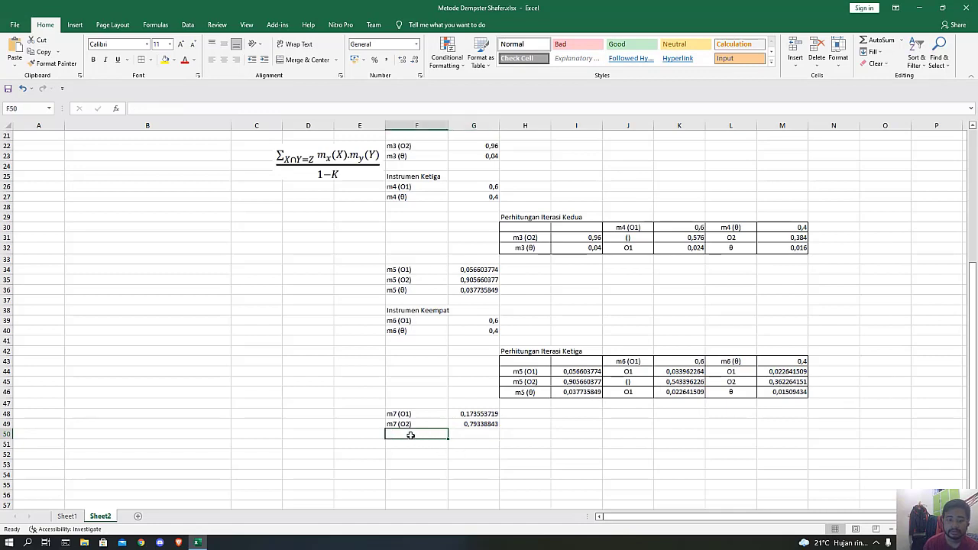
type("m7 (θ")
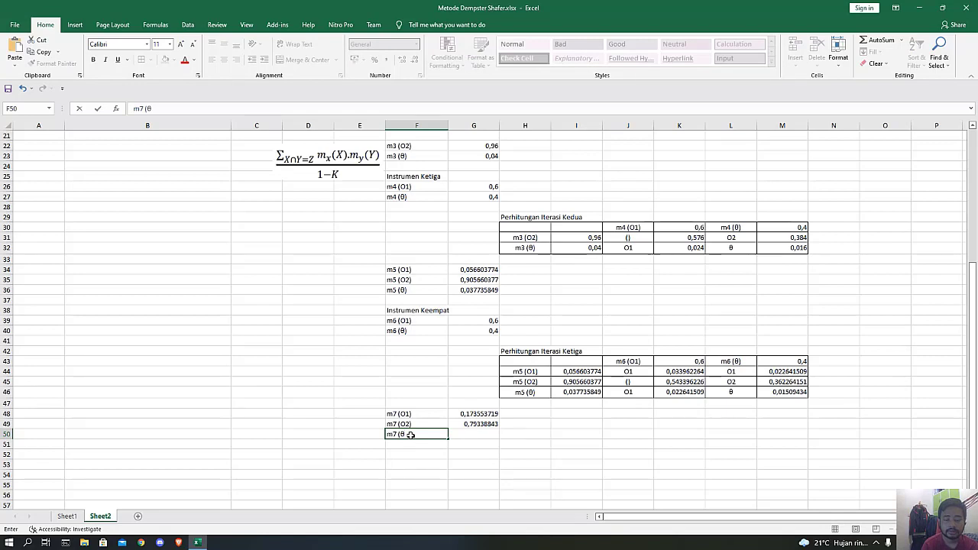
key("Tab")
Calculate the remaining m7 (θ) mass in G50 with =1-(G48+G49).
type("=")
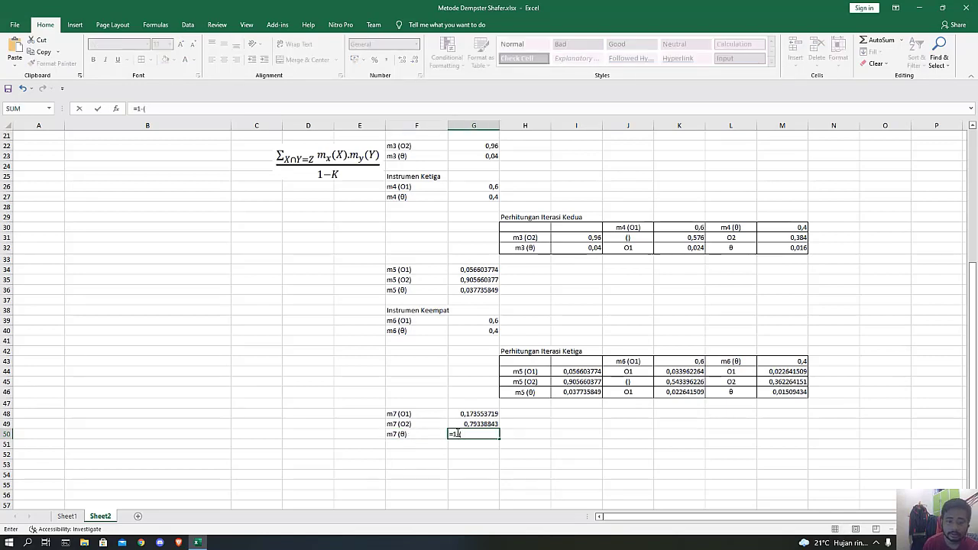
left_click(480, 413)
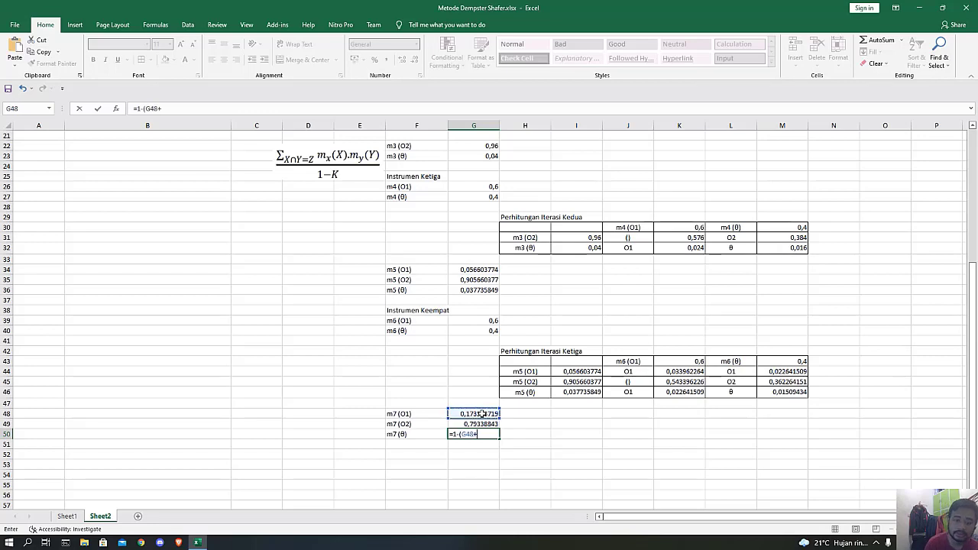
type("+")
left_click(480, 423)
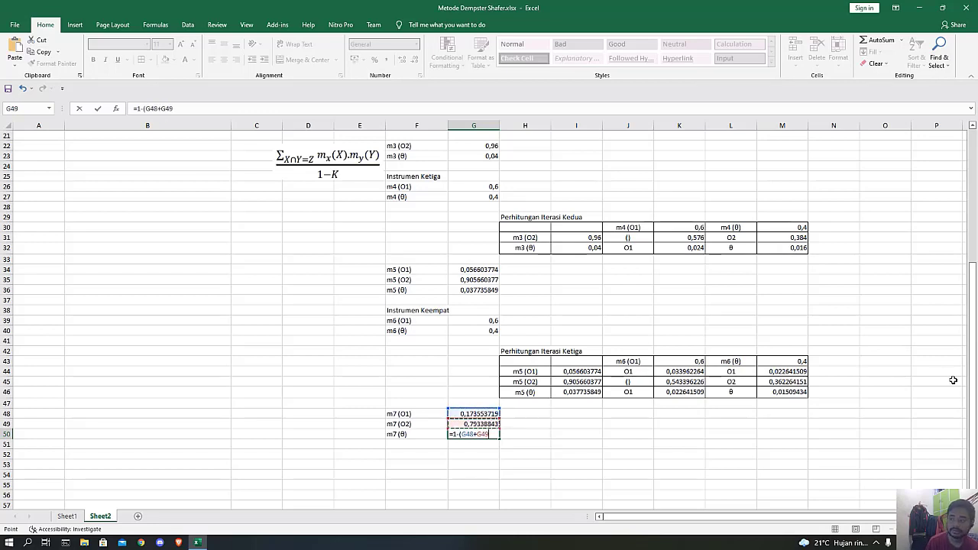
type(")")
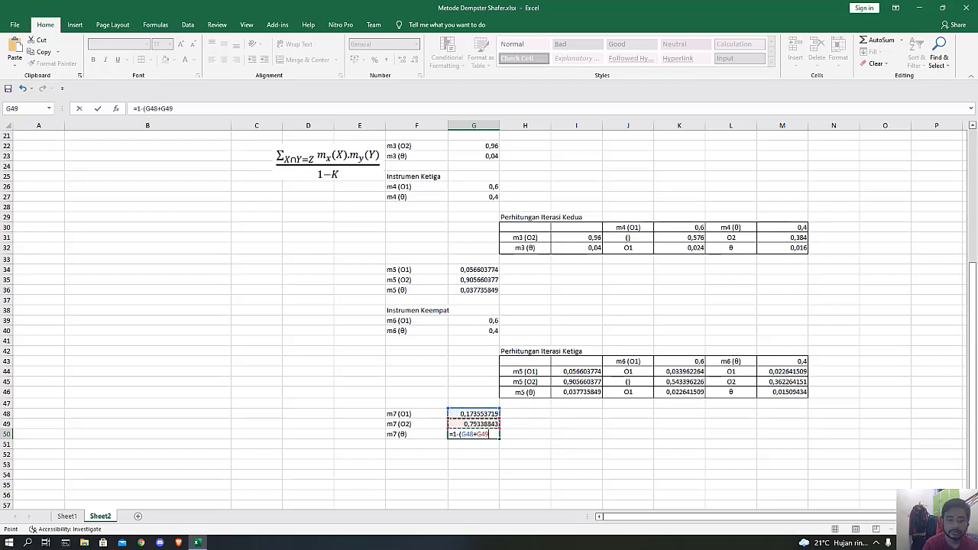
key("Return")
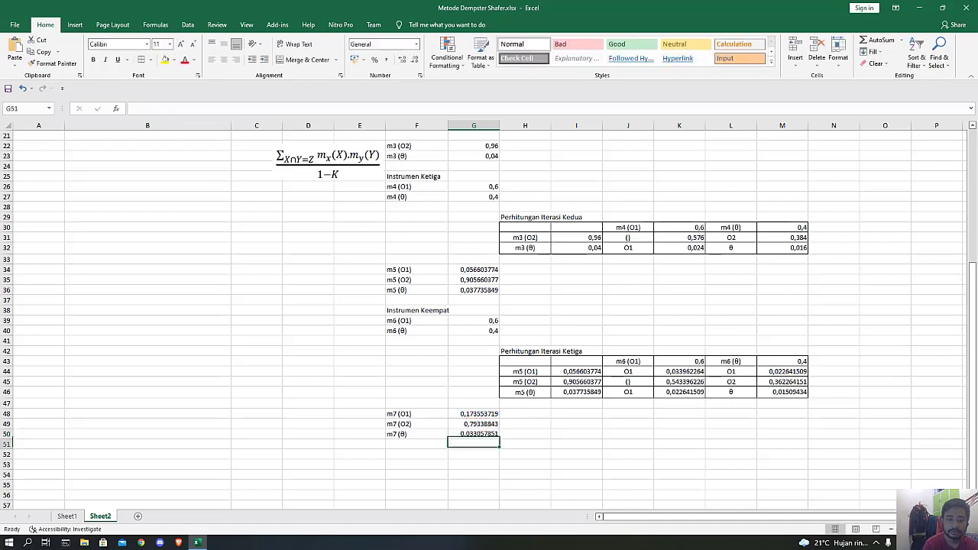
Check which third iteration table cells the m7 (O1) formula in G48 refers to, leaving the formula as it is.
left_click(479, 413)
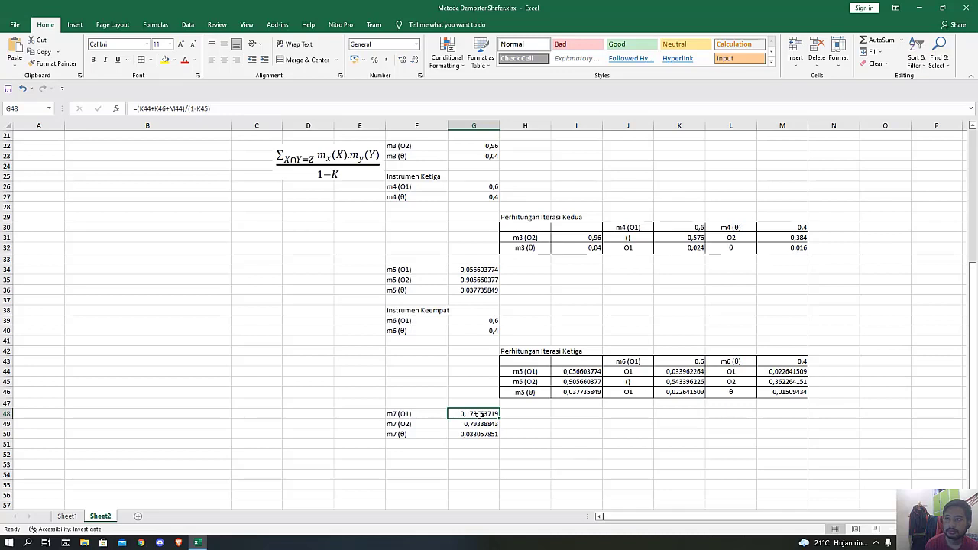
double_click(482, 413)
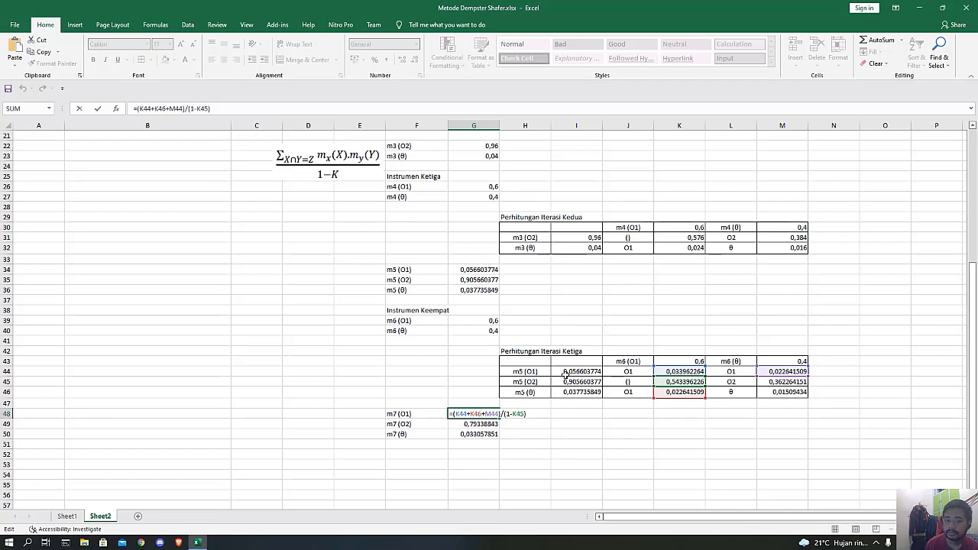
left_click(536, 441)
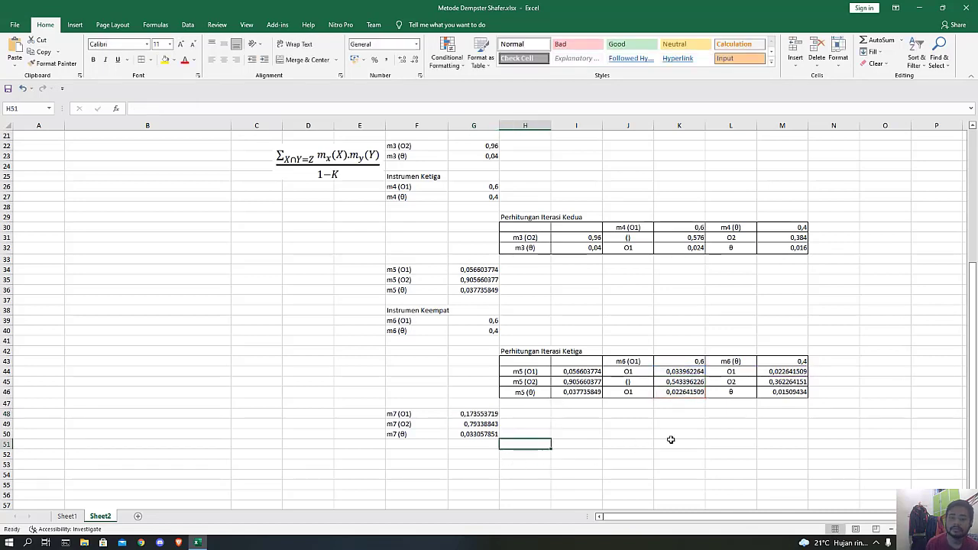
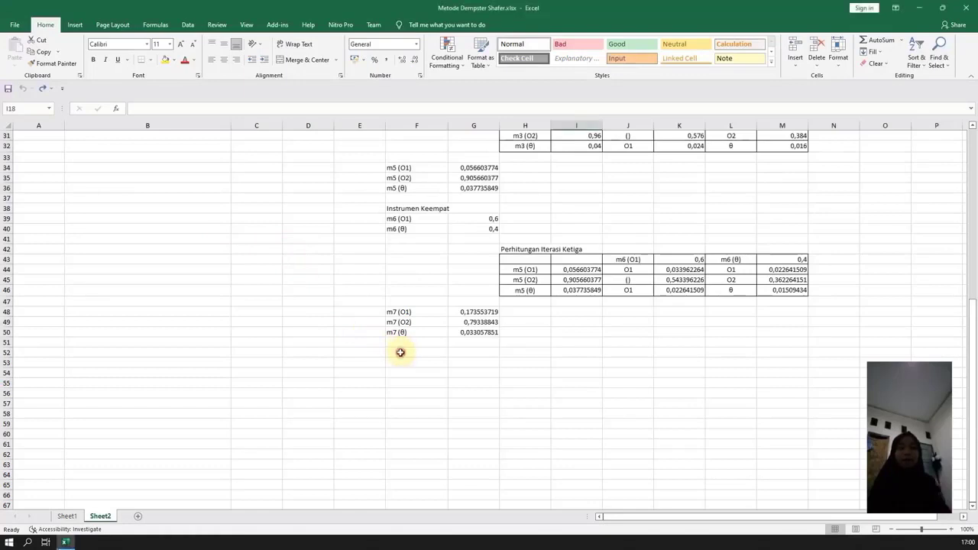
Enter the heading "Instrumen Kelima" in F52, below the m7 masses.
left_click(402, 351)
type("Inst")
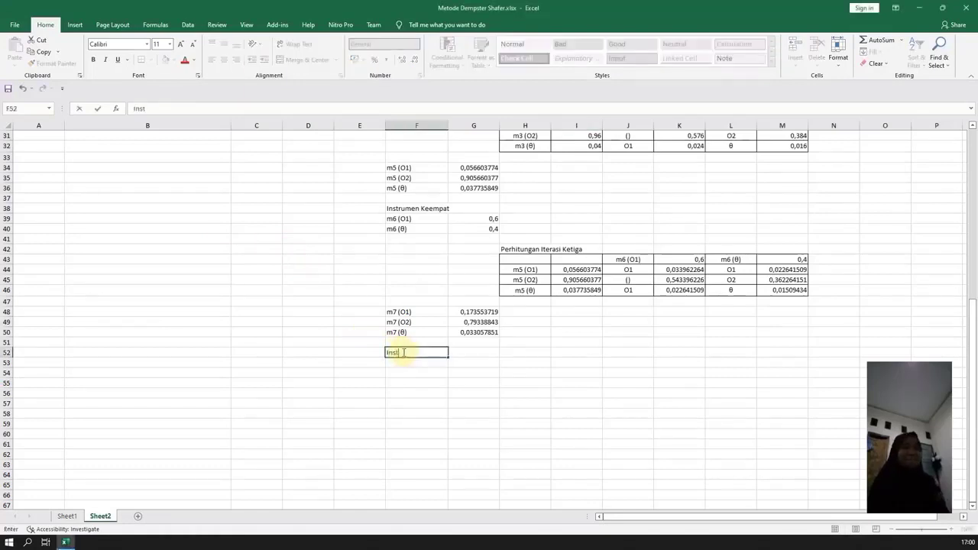
type("rumen Kel")
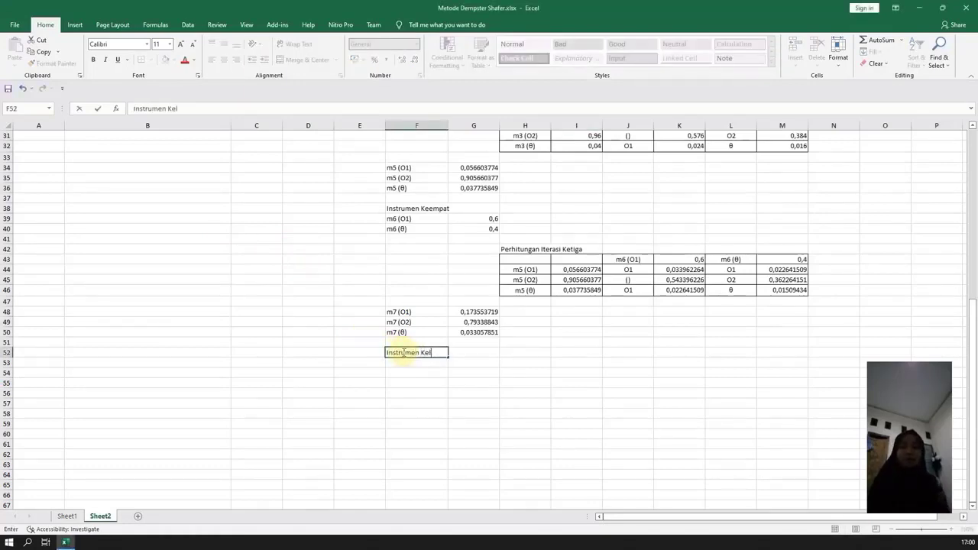
type("ima")
key("Return")
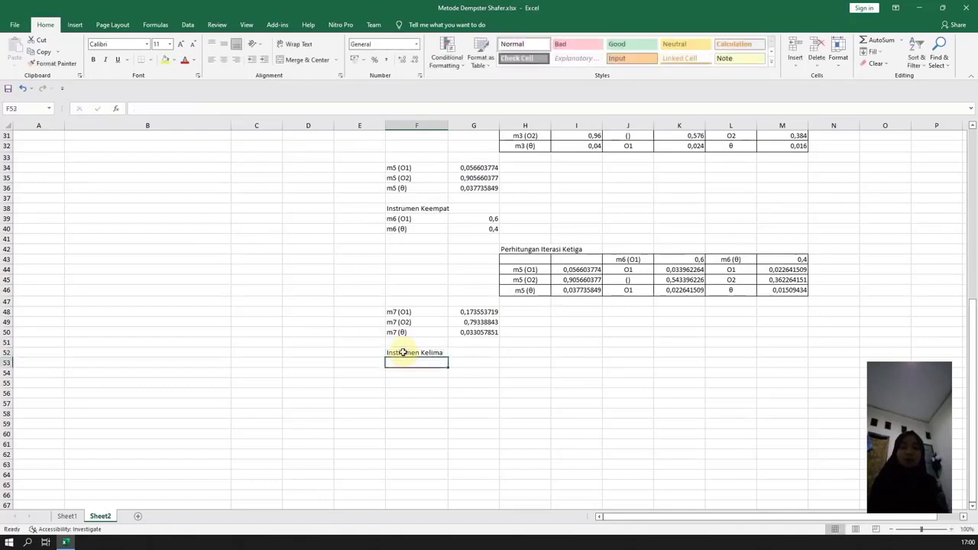
Enter the label "m8 (O1)" in F53, matching the hypothesis marked for instrument I11 in the instrument table.
type("m")
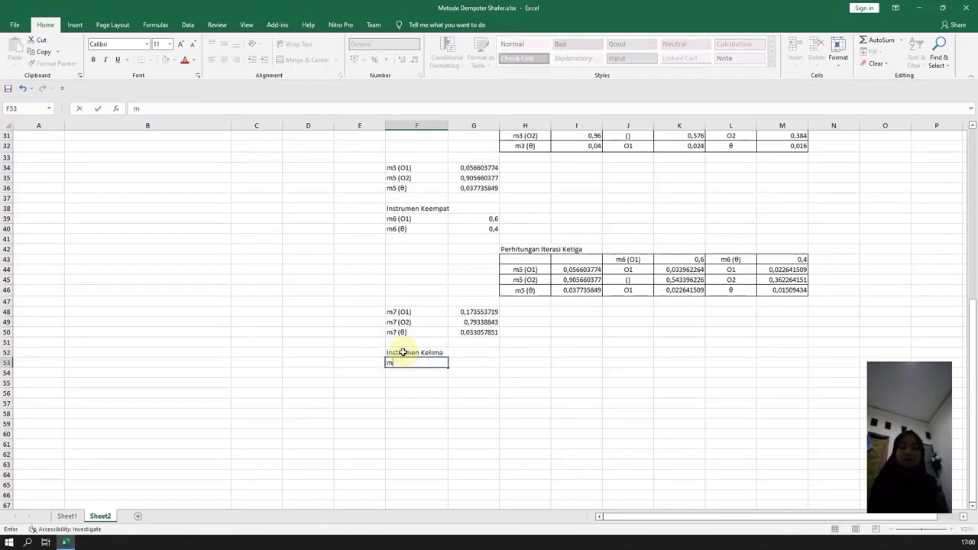
type("8 (O")
scroll(489, 297, "up", 10)
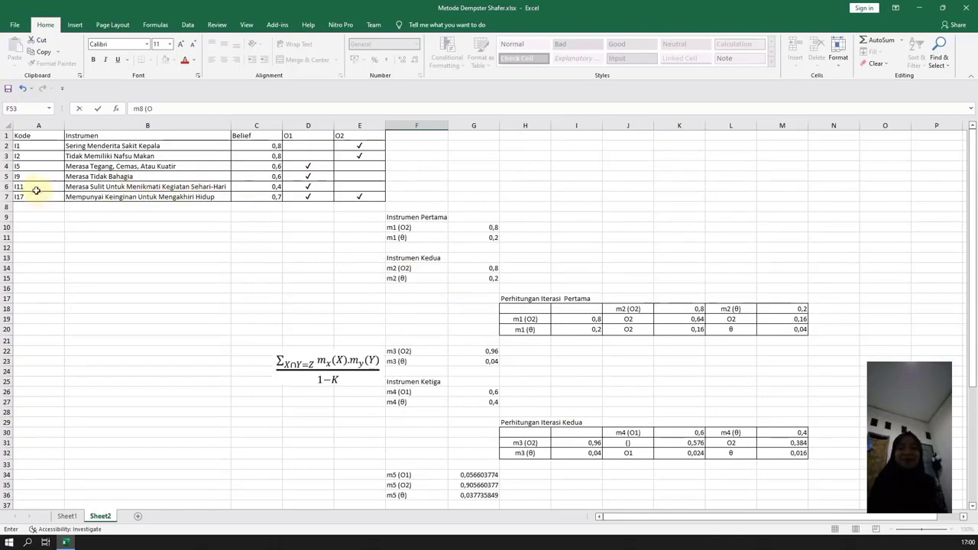
scroll(426, 362, "down", 7)
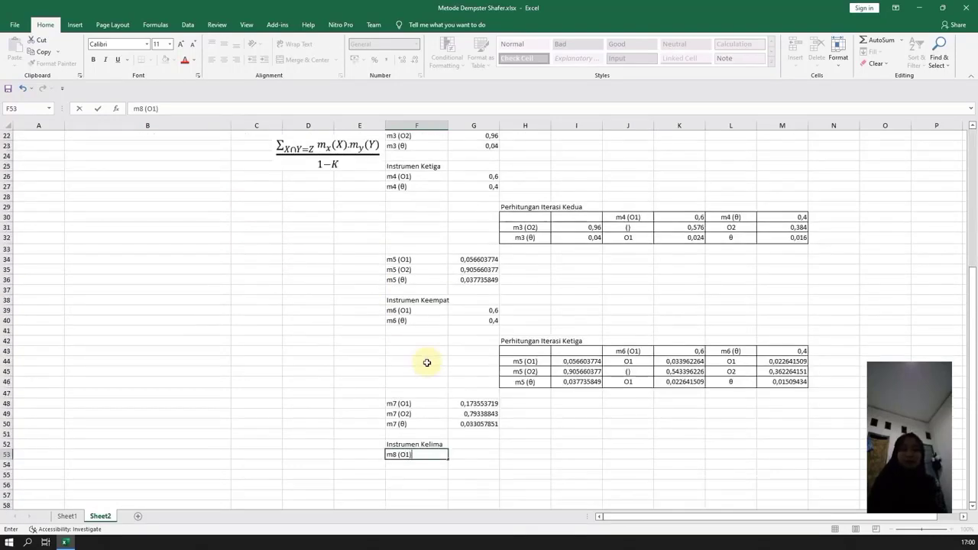
key("Tab")
Link the m8 (O1) mass in G53 to the belief value of instrument I11 with =C6.
type("=")
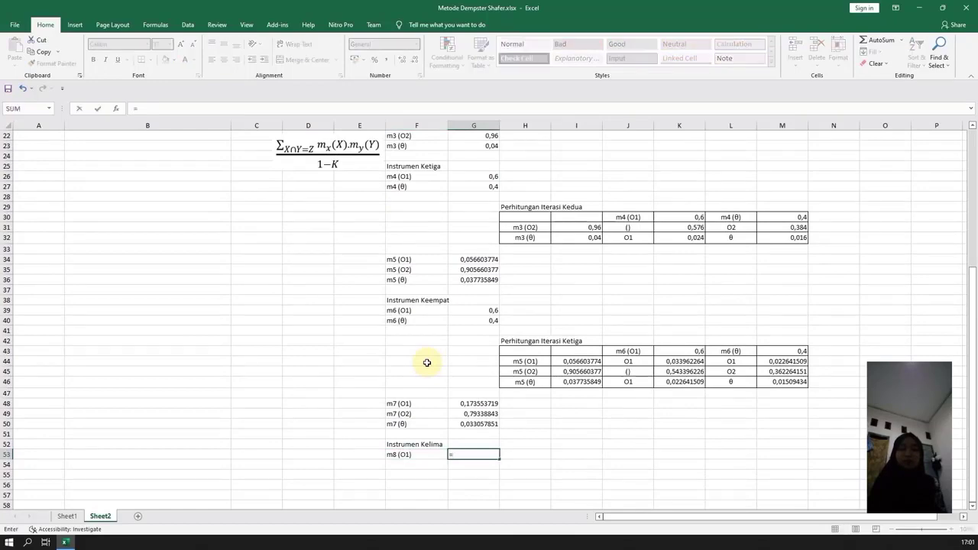
scroll(426, 362, "up", 7)
left_click(265, 187)
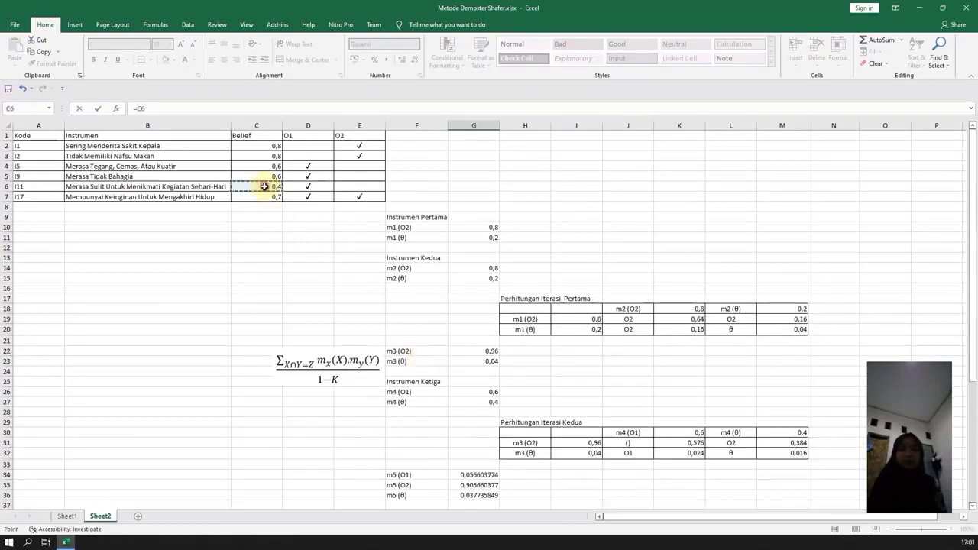
key("Return")
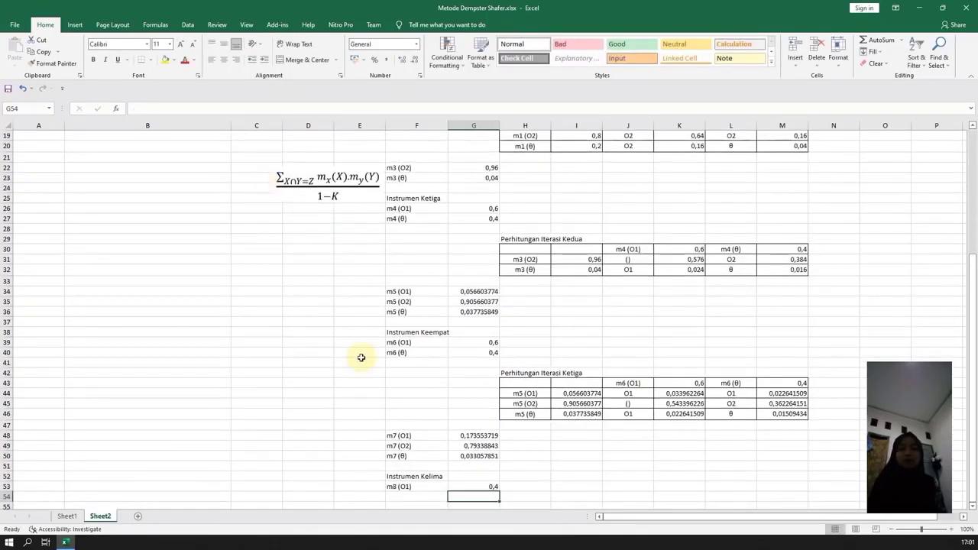
Enter the label "m8 (θ)" in F54, below the m8 (O1) label.
scroll(360, 358, "down", 3)
left_click(405, 404)
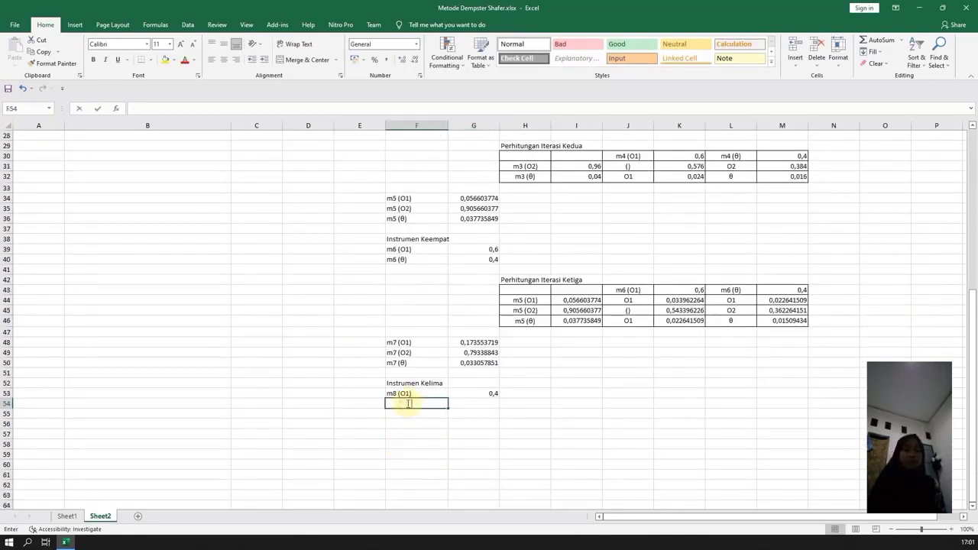
type("m8 (O1")
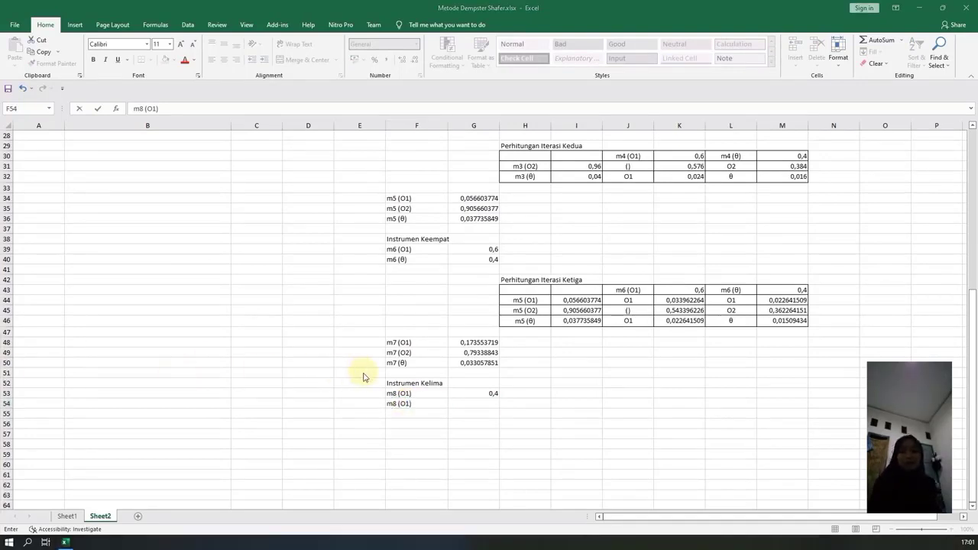
left_click(403, 405)
double_click(405, 405)
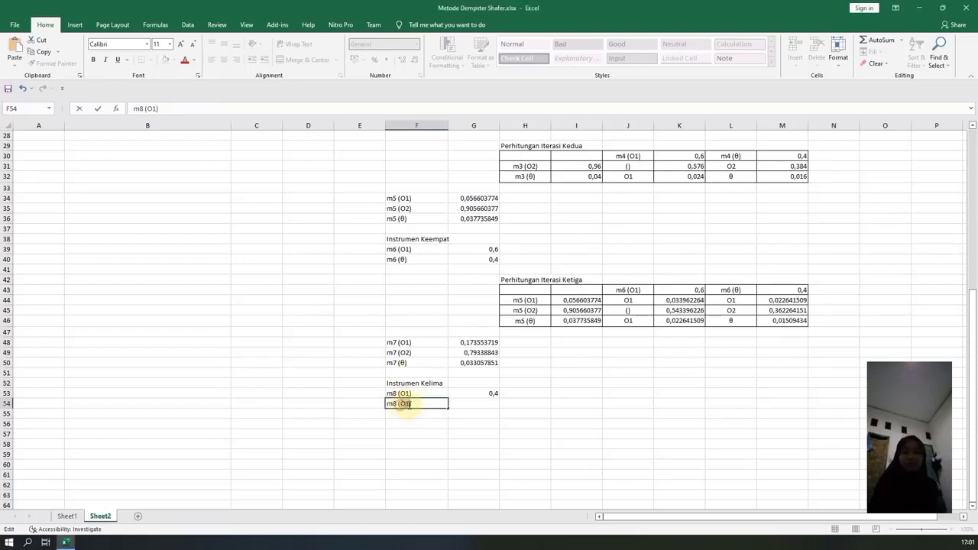
key("ctrl+v")
Calculate the remaining m8 (θ) mass in G54 with =1-G53.
left_click(476, 404)
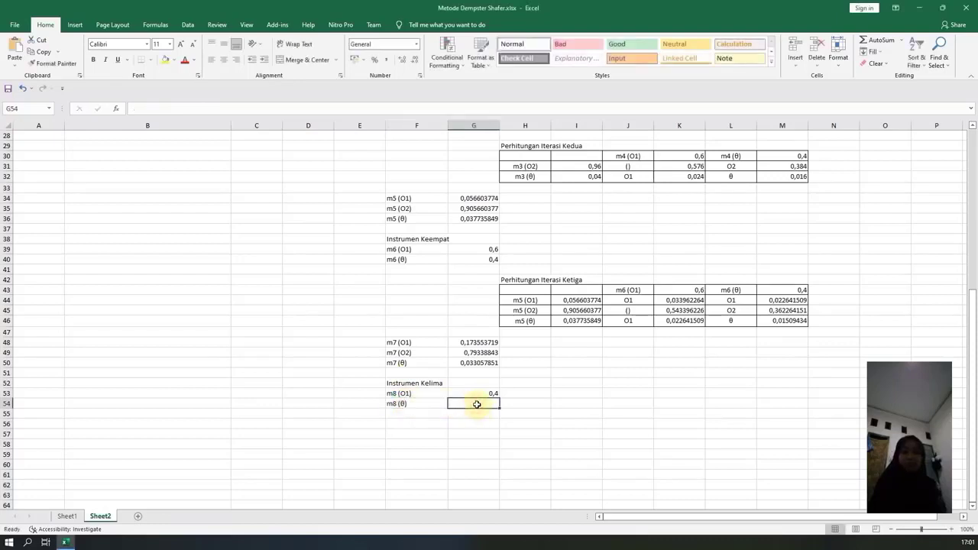
type("=1")
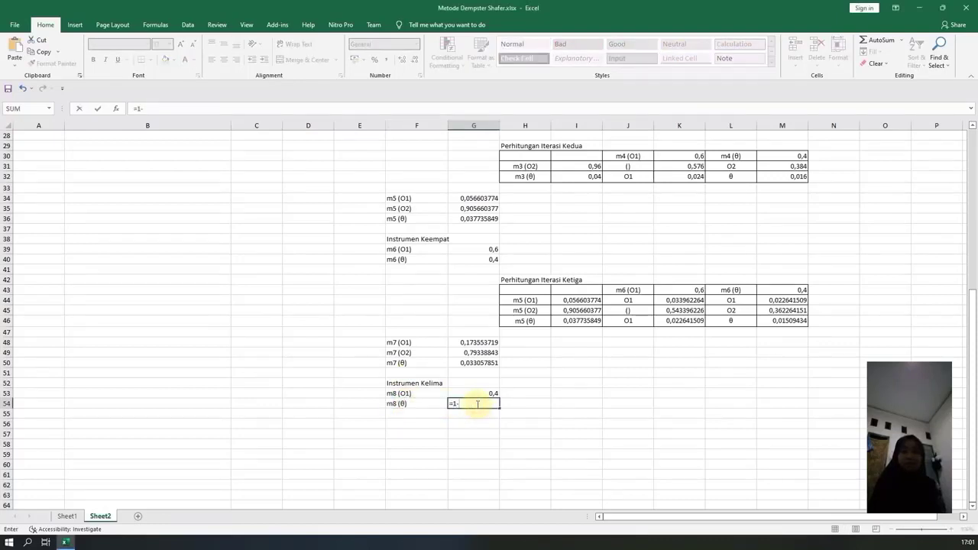
type("-")
left_click(478, 392)
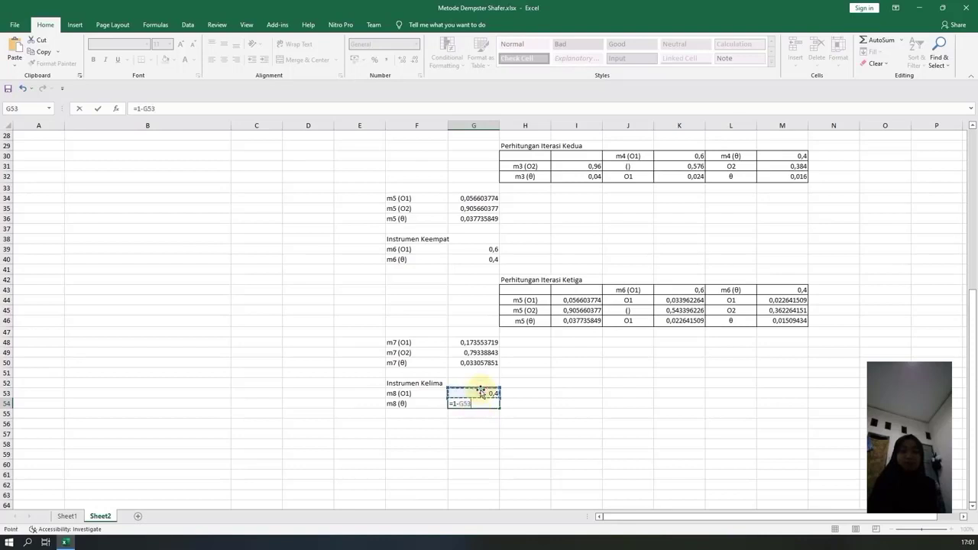
key("Return")
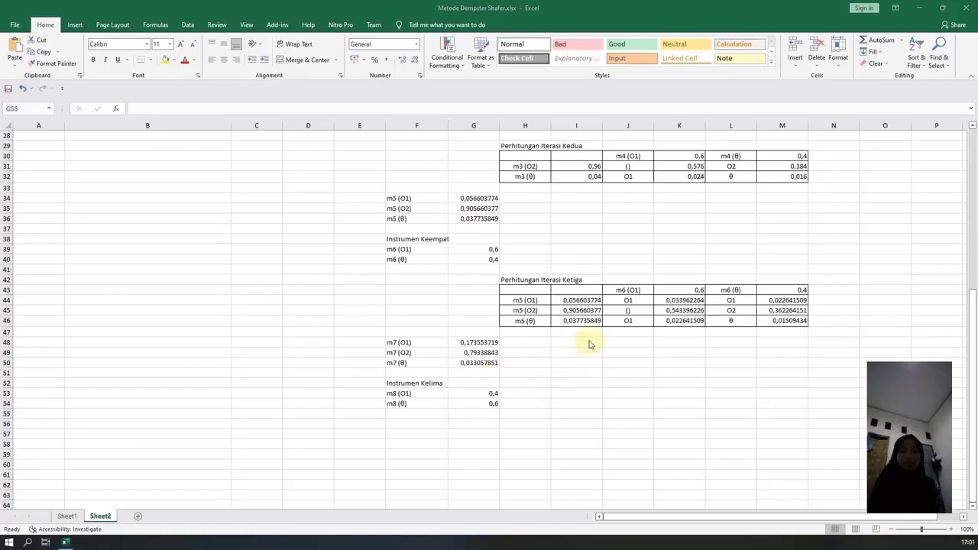
Enter the heading "Perhitungan Iterasi Keempat" in H56 for the fourth iteration table.
left_click(480, 414)
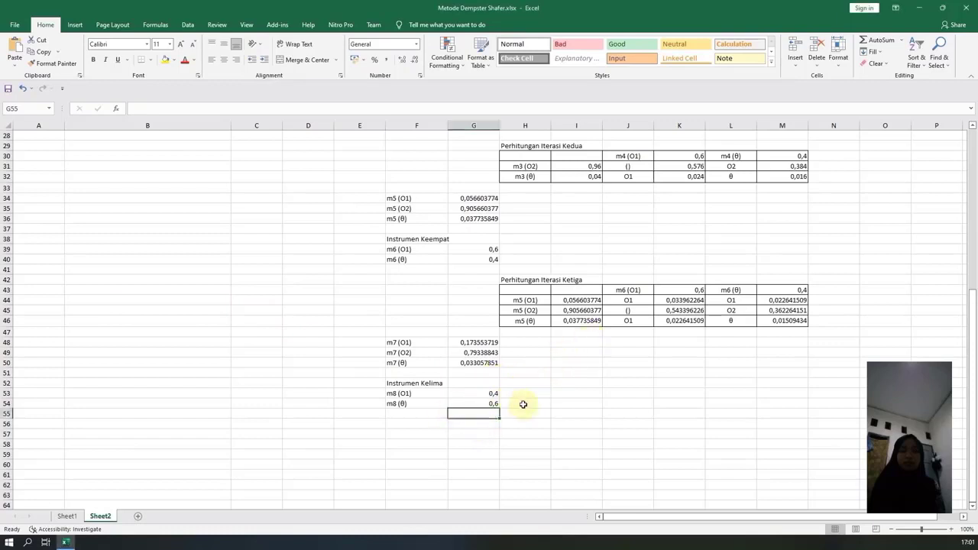
left_click(523, 424)
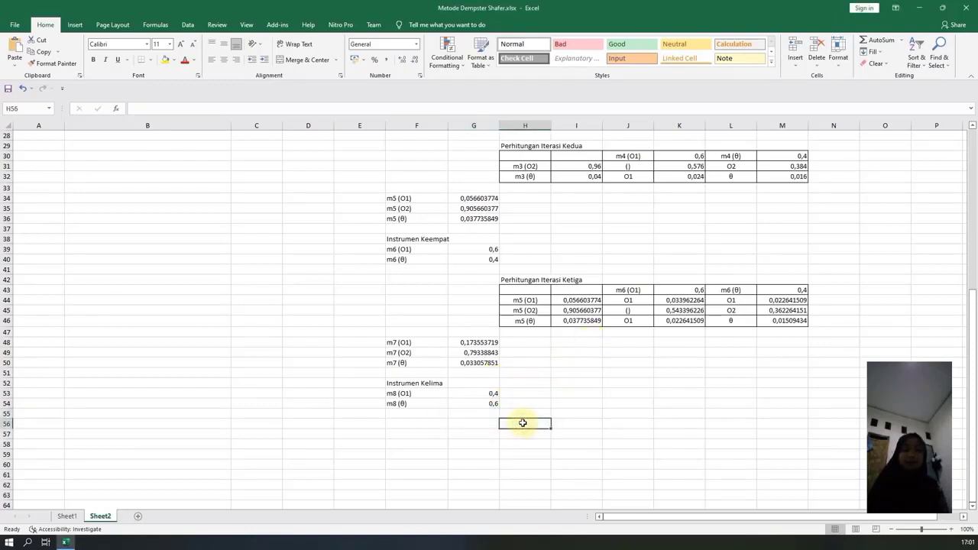
type("Perhitu")
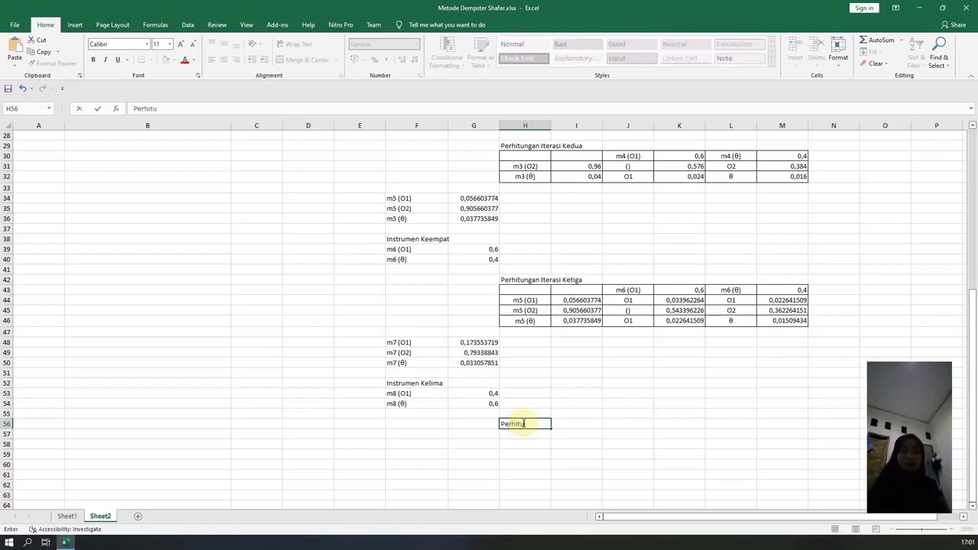
type("ngan Iterasi")
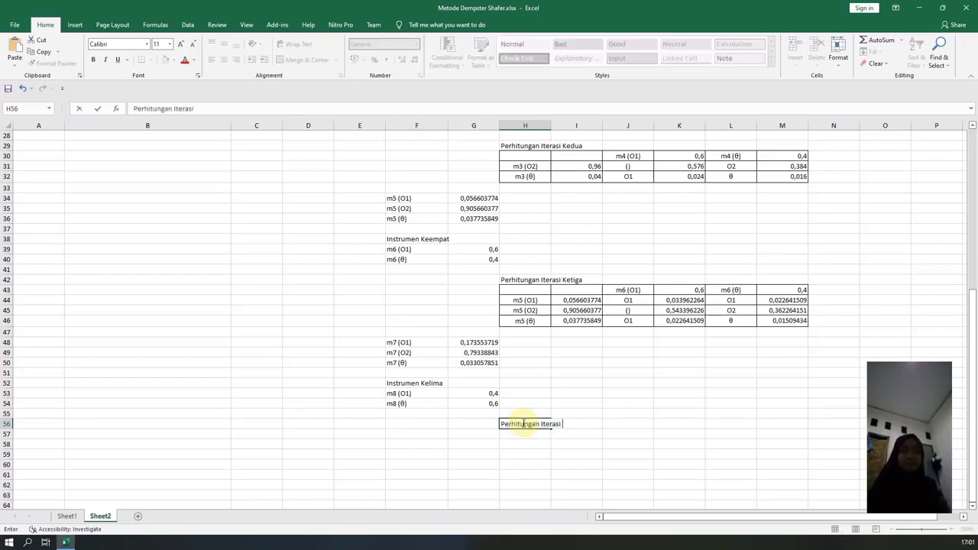
type(" Keempat")
key("Return")
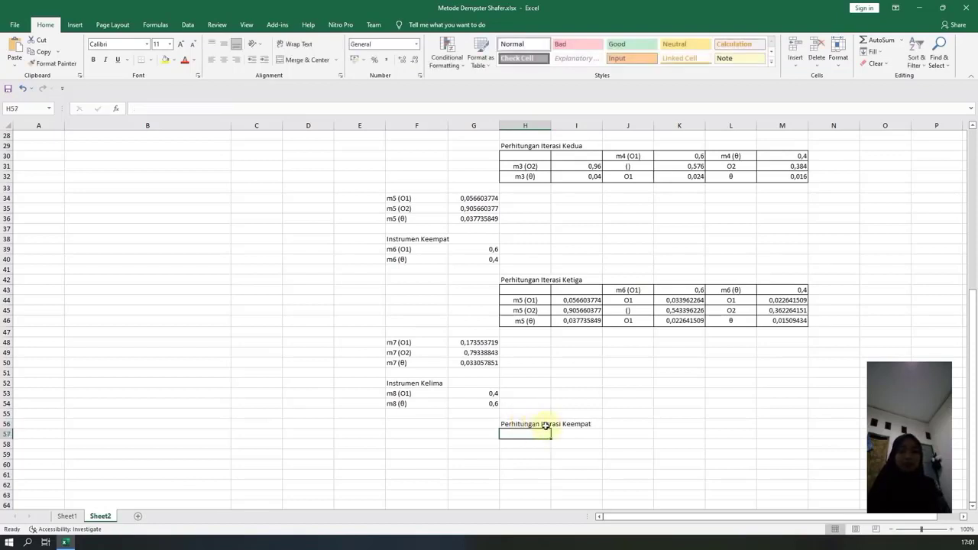
Copy the three m7 labels from F48:F50 into H58:H60 under the fourth iteration heading.
left_click(410, 342)
left_click_drag(414, 354, 417, 365)
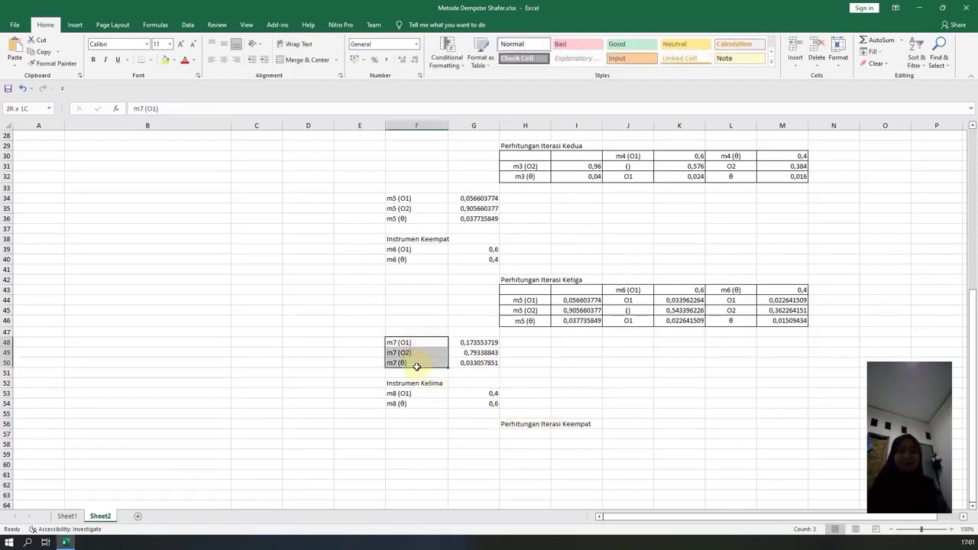
key("ctrl+c")
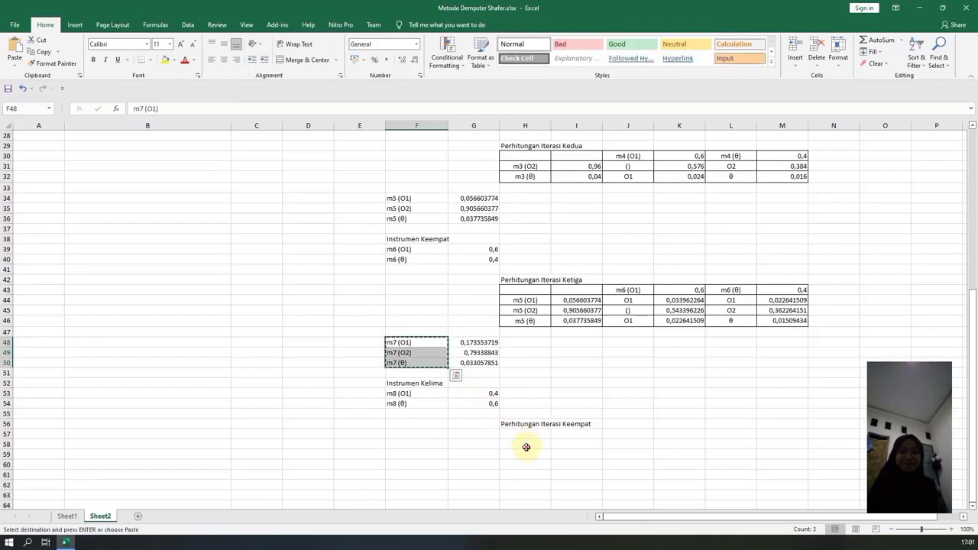
left_click(524, 446)
key("ctrl+v")
Link I58 to the m7 (O1) mass with =G48 and fill the formula down to I60.
left_click(566, 445)
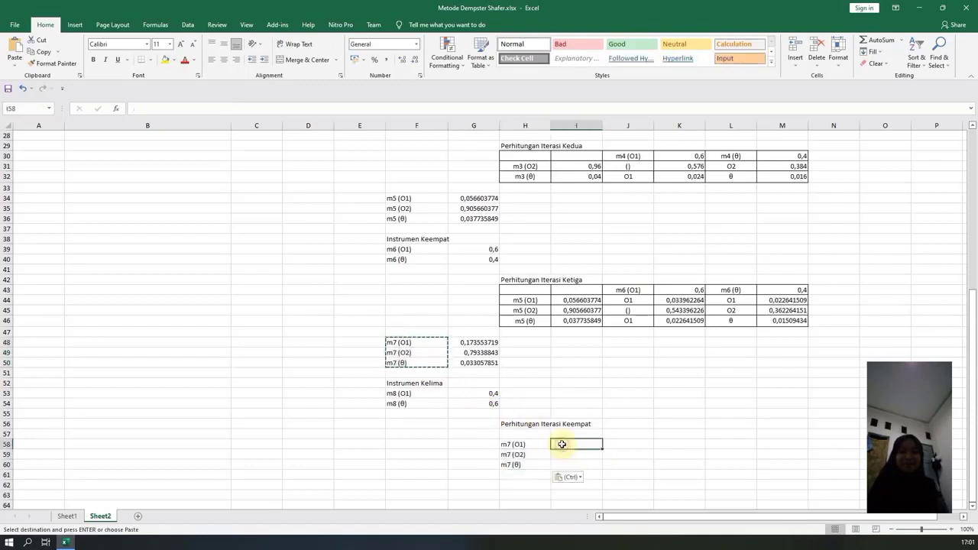
type("=")
left_click(474, 343)
key("Return")
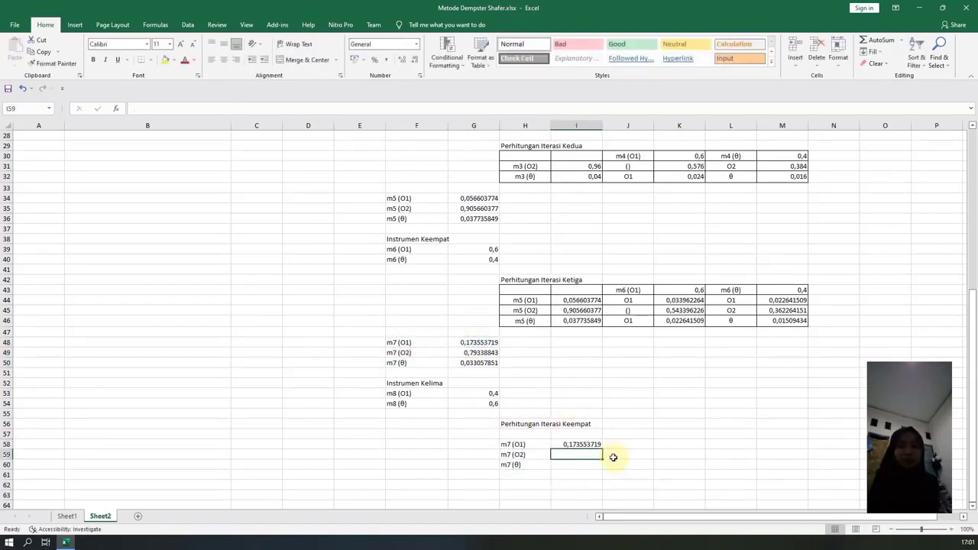
left_click(586, 444)
left_click_drag(602, 450, 603, 463)
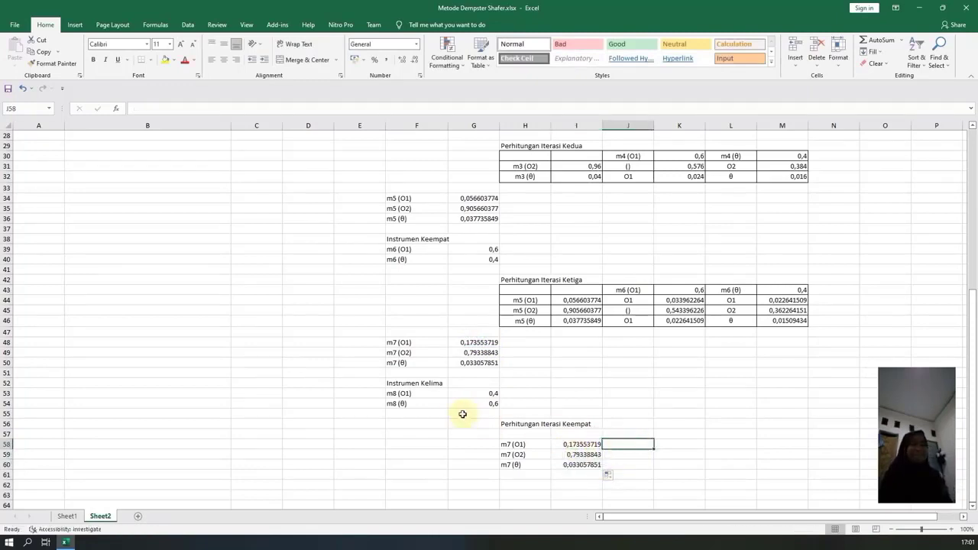
Copy the m8 (O1) label from F53 into J58 and the m8 (θ) label from F54 into L58.
left_click(413, 393)
key("ctrl+c")
left_click(626, 444)
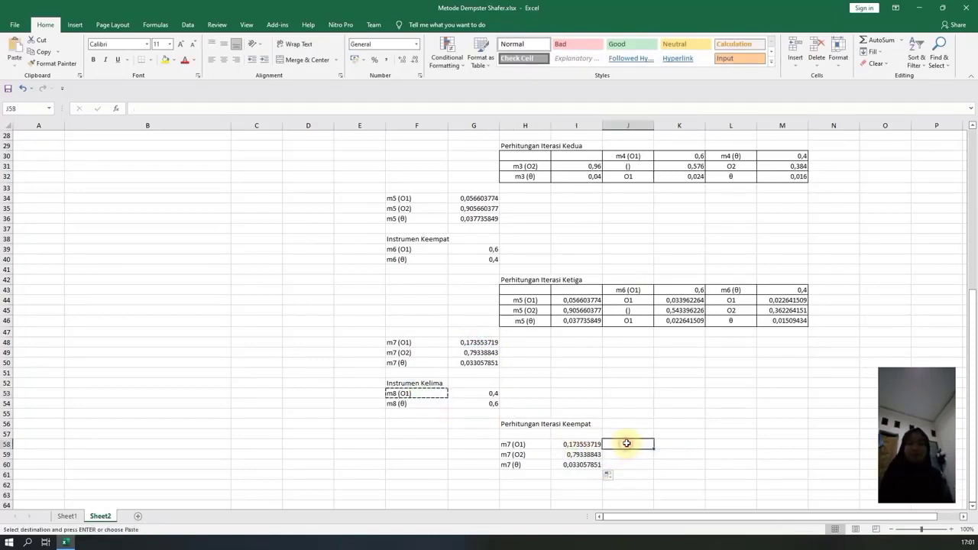
key("ctrl+v")
left_click(417, 403)
key("ctrl+c")
left_click(713, 443)
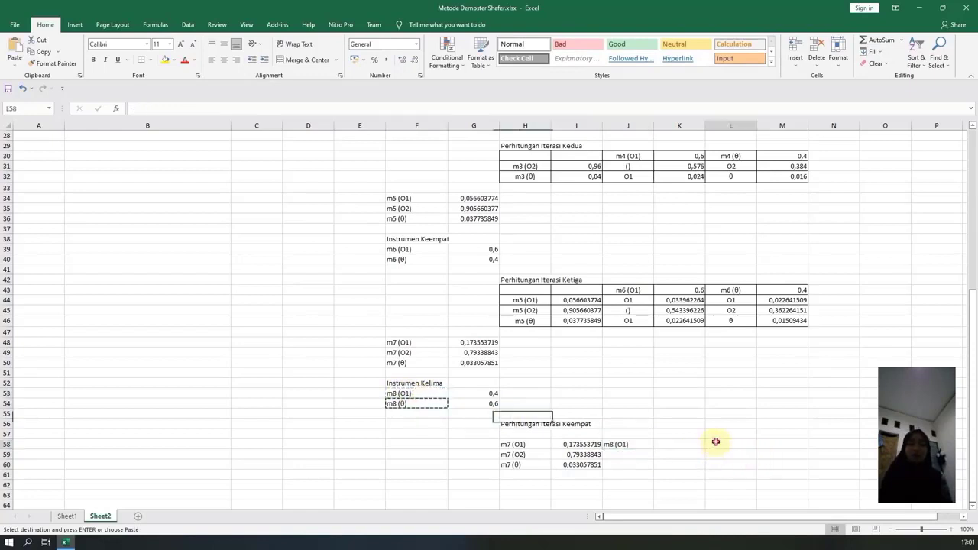
key("ctrl+v")
Link the m8 masses beside their labels, with =G53 in K58 and =G54 in M58.
left_click(675, 445)
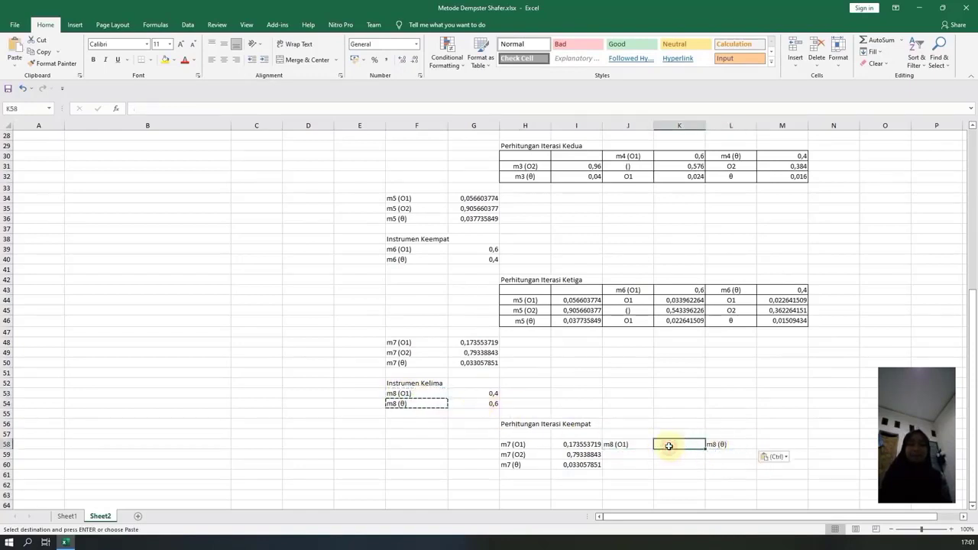
type("=")
left_click(489, 395)
key("Return")
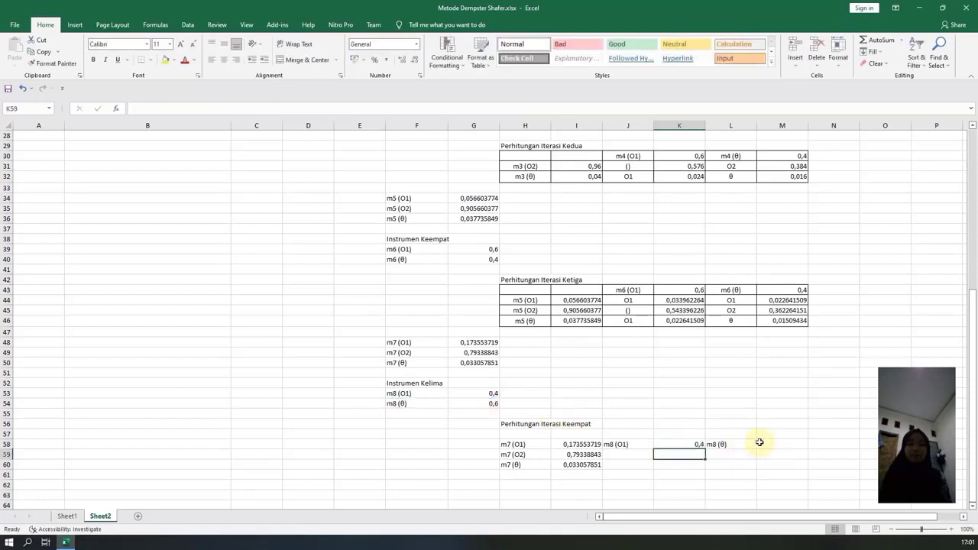
left_click(759, 444)
type("=")
left_click(480, 404)
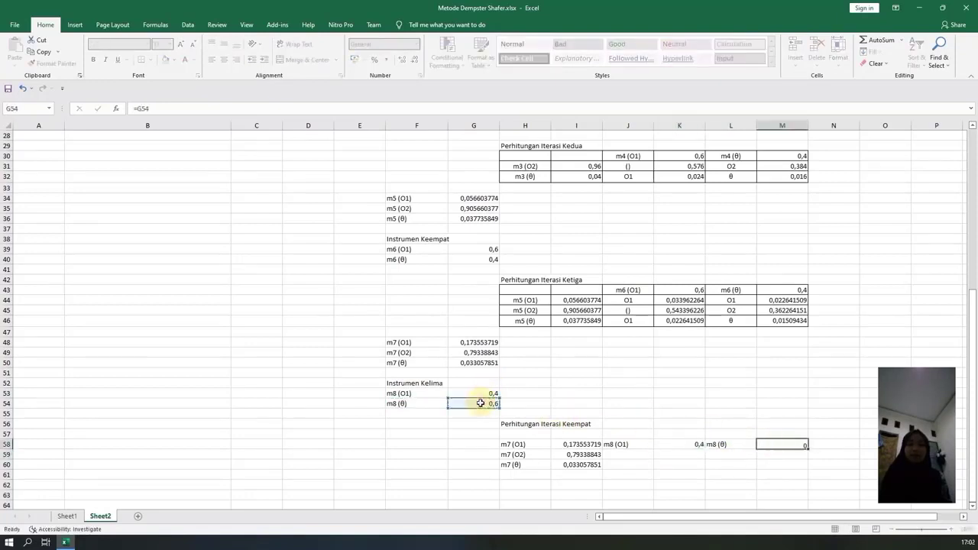
key("Return")
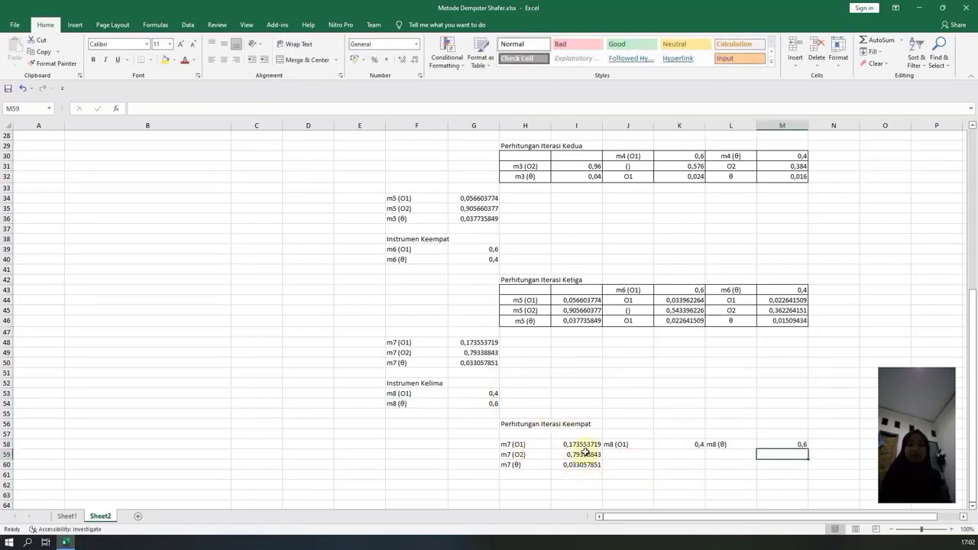
Center the label cells H58:H60, J58:J60 and L58:L60 of the fourth iteration table horizontally.
left_click(527, 444)
left_click_drag(528, 445, 527, 464)
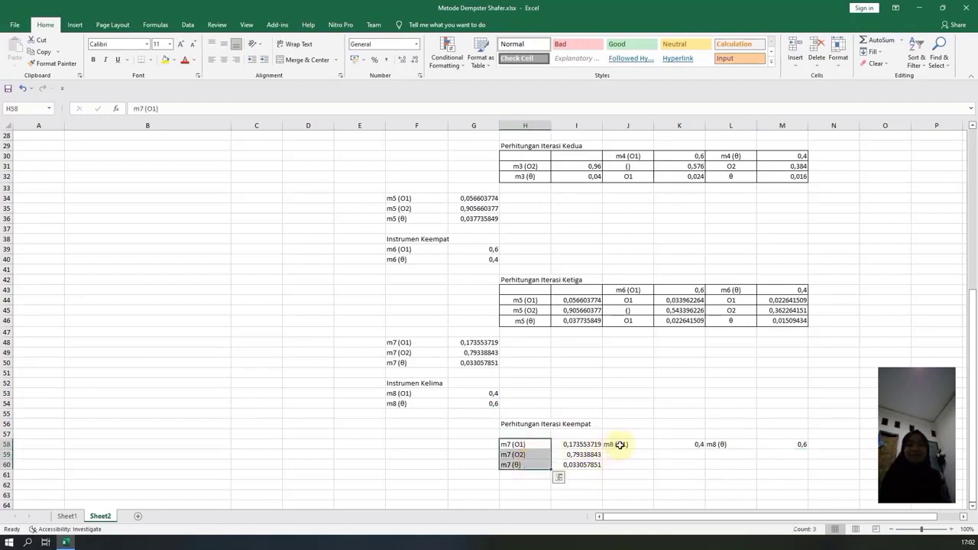
left_click_drag(622, 444, 623, 466)
left_click_drag(721, 444, 726, 462)
left_click(223, 59)
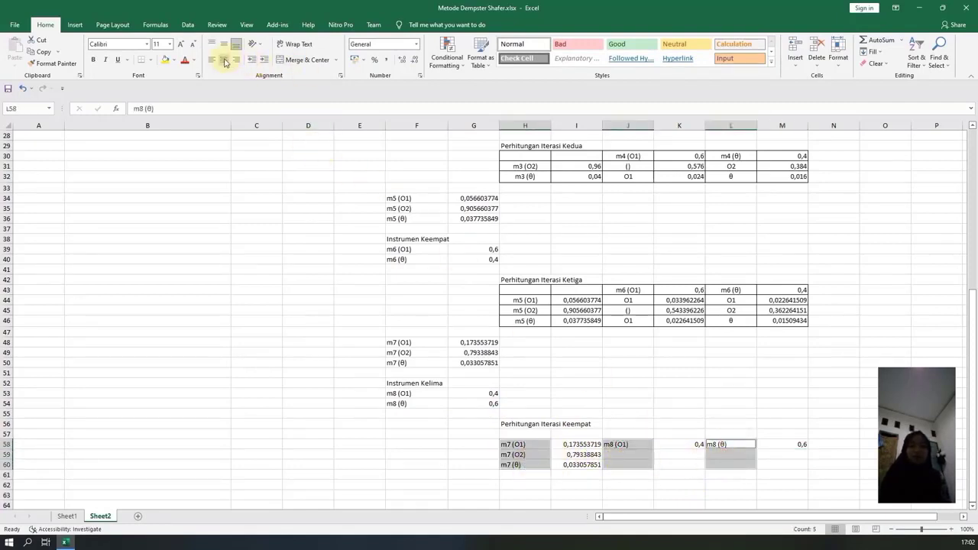
left_click(645, 475)
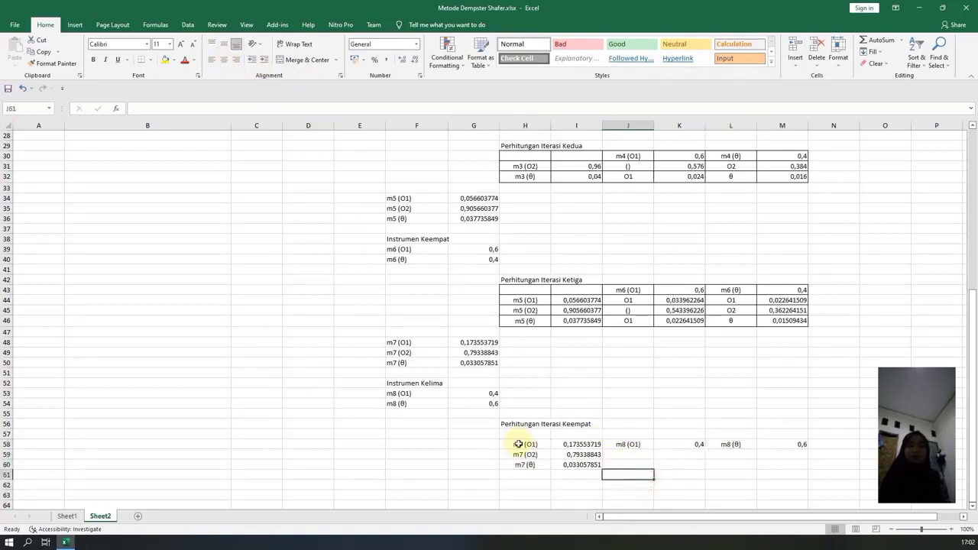
Move the m8 labels and masses from row 58 up to J57:M57 and center the vacated cells J58 and L58 horizontally.
left_click_drag(622, 444, 718, 427)
left_click(634, 445)
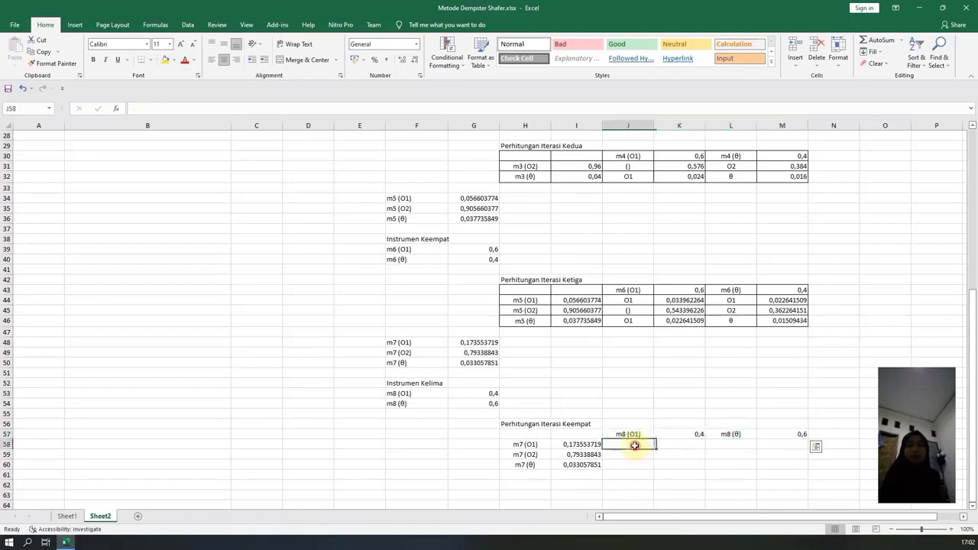
left_click(731, 444, "ctrl")
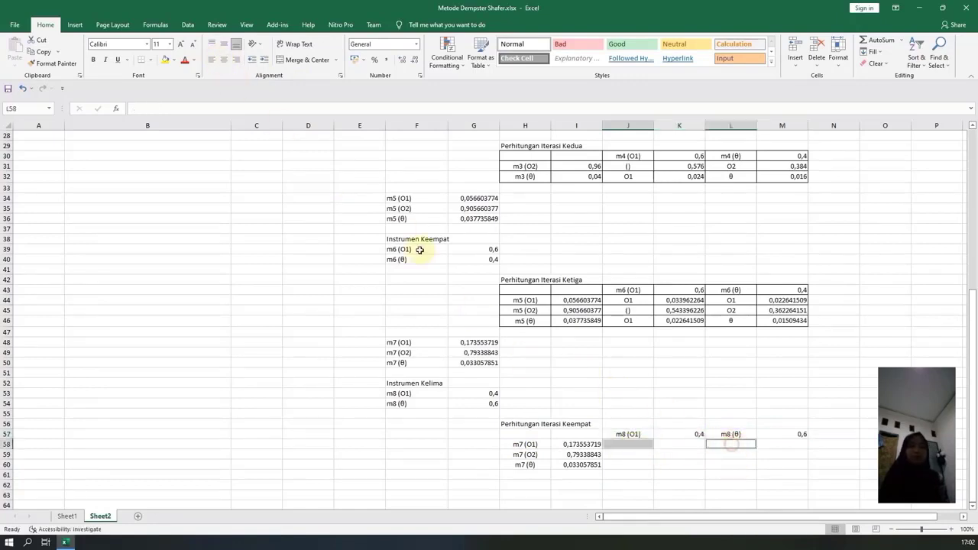
left_click(622, 494)
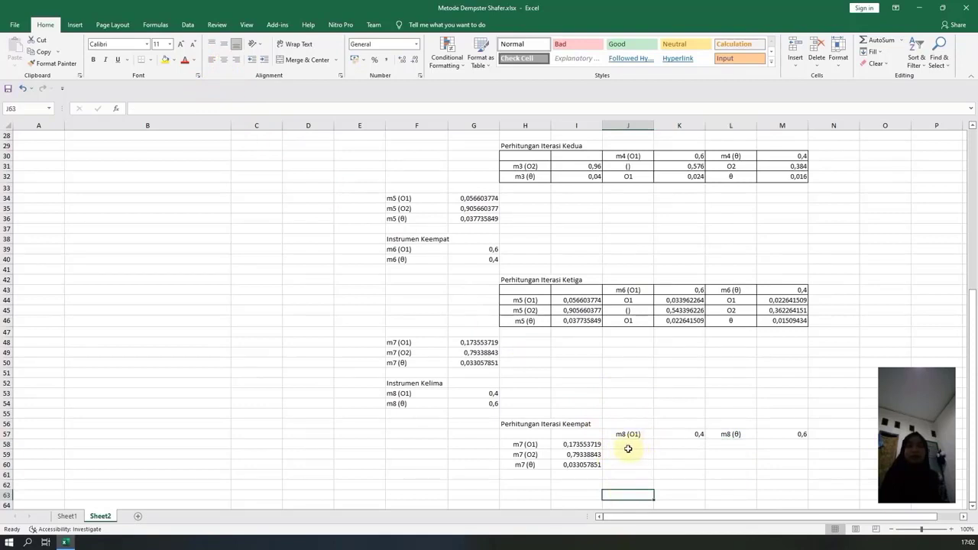
Label J58 as O1 and multiply the m7 (O1) mass by the m8 (O1) mass in K58 with =I58*K57.
left_click(620, 448)
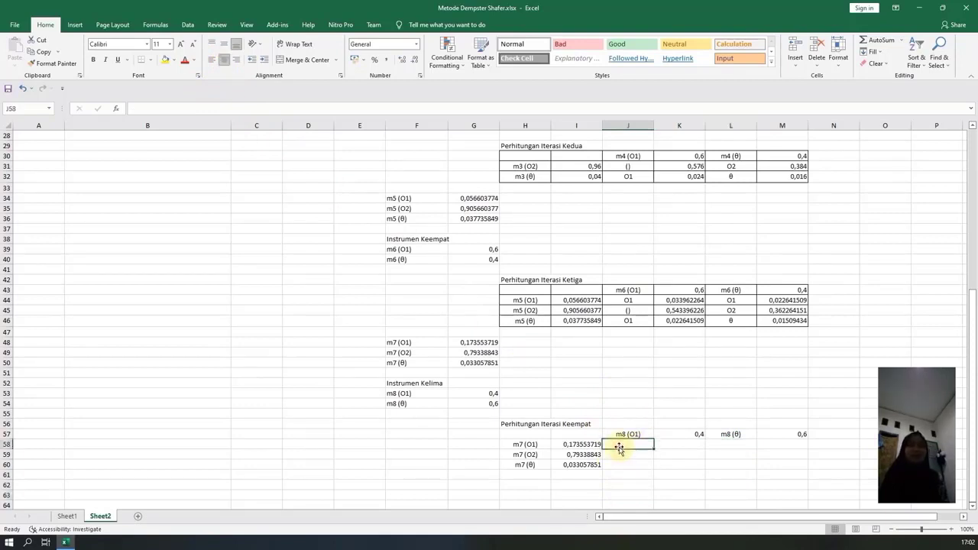
type("O1")
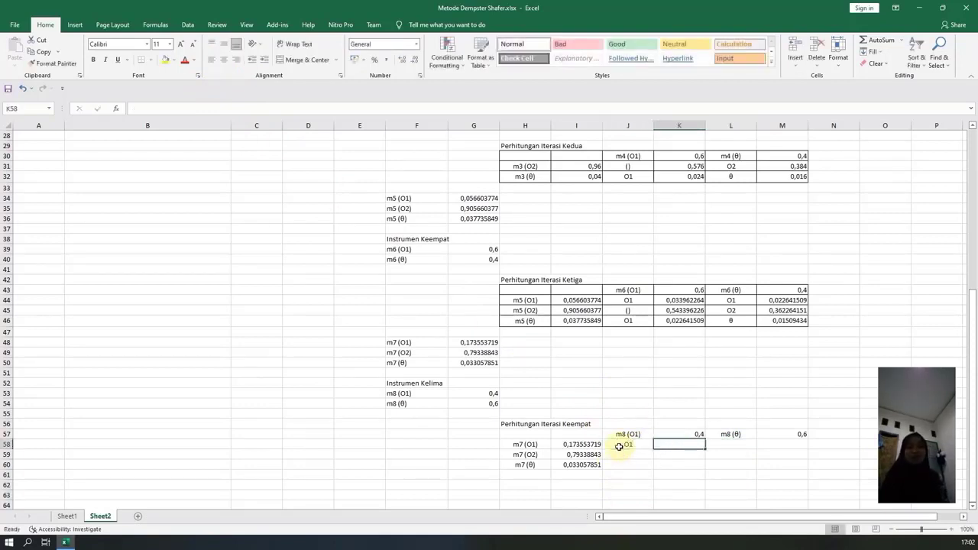
key("Tab")
type("=")
left_click(578, 445)
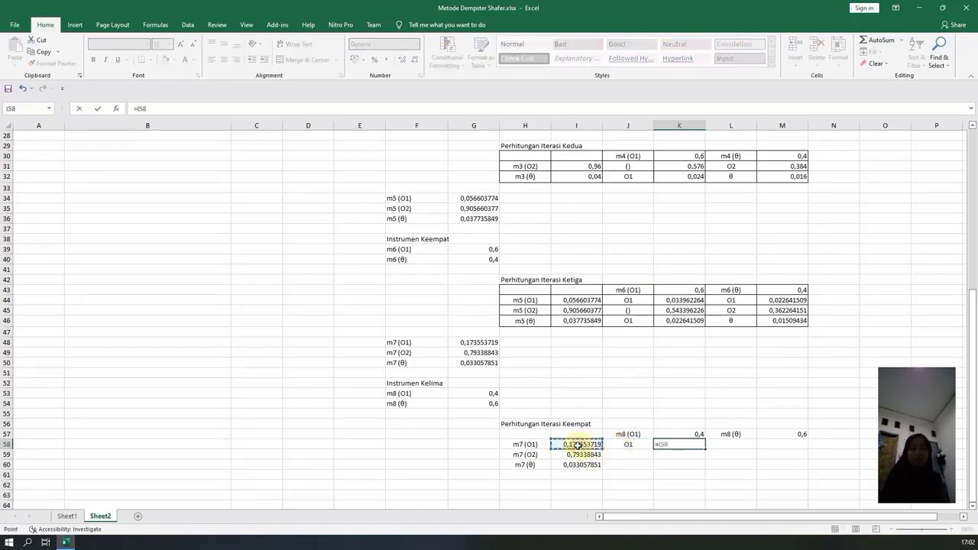
type("*")
left_click(695, 433)
key("Return")
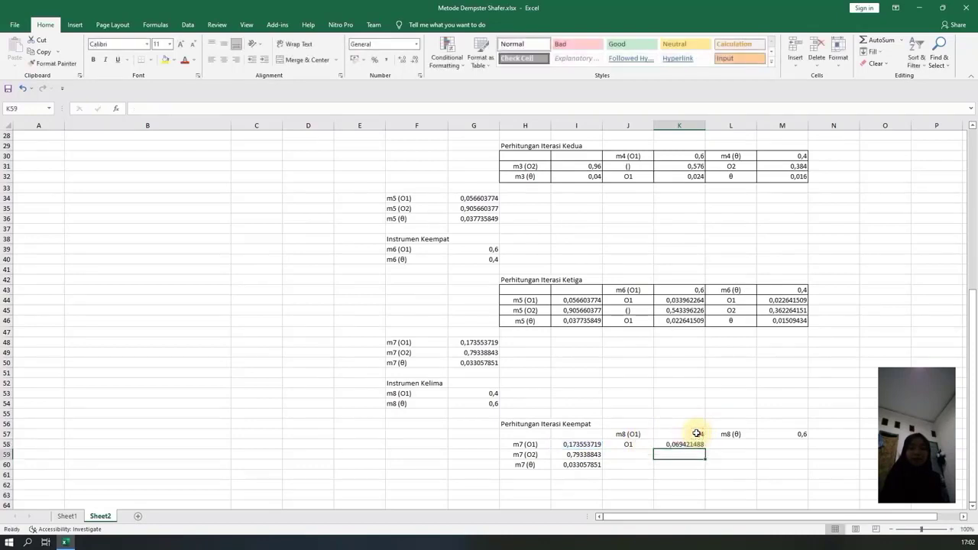
Mark J59 as the empty set with () and enter the m7 (O2) by m8 (O1) product =I59*K57 in K59.
left_click(639, 454)
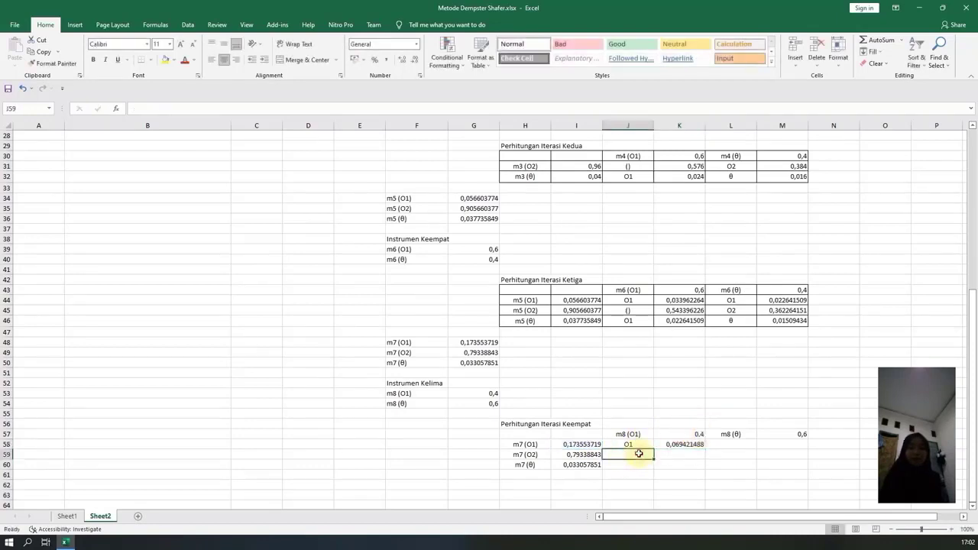
type("()")
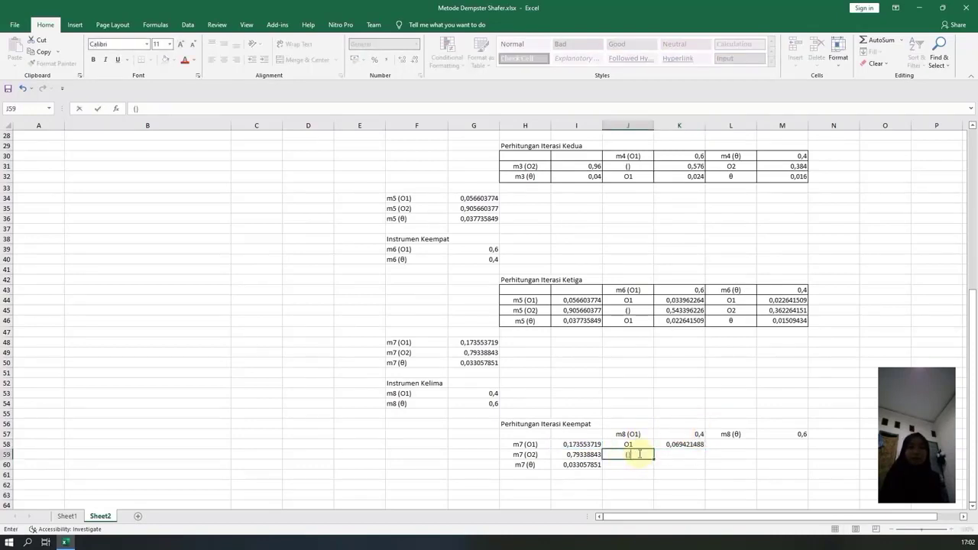
key("Tab")
type("=")
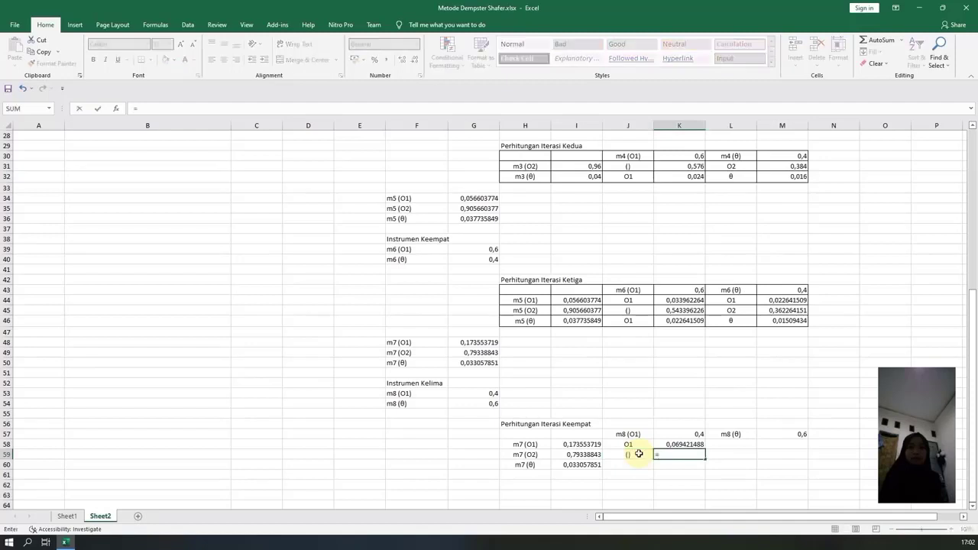
left_click(583, 455)
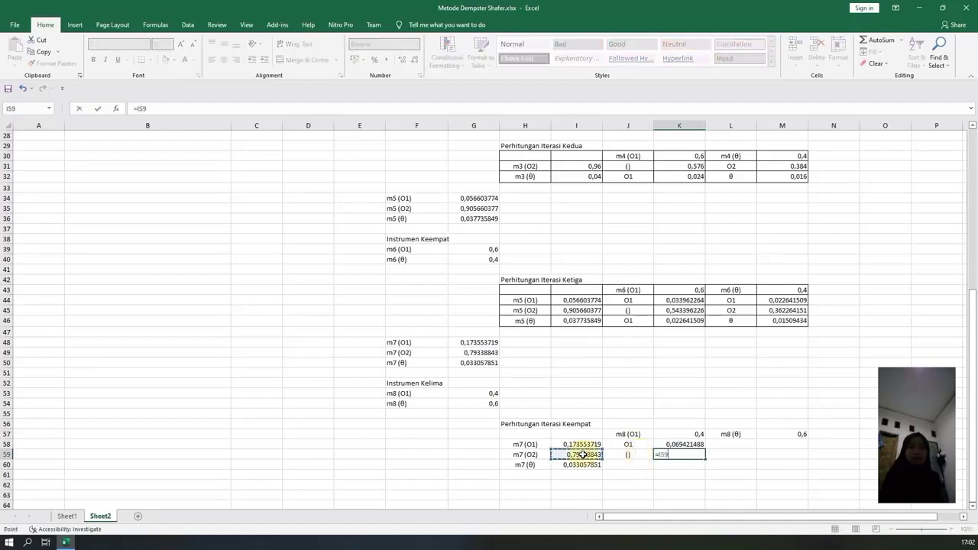
type("*")
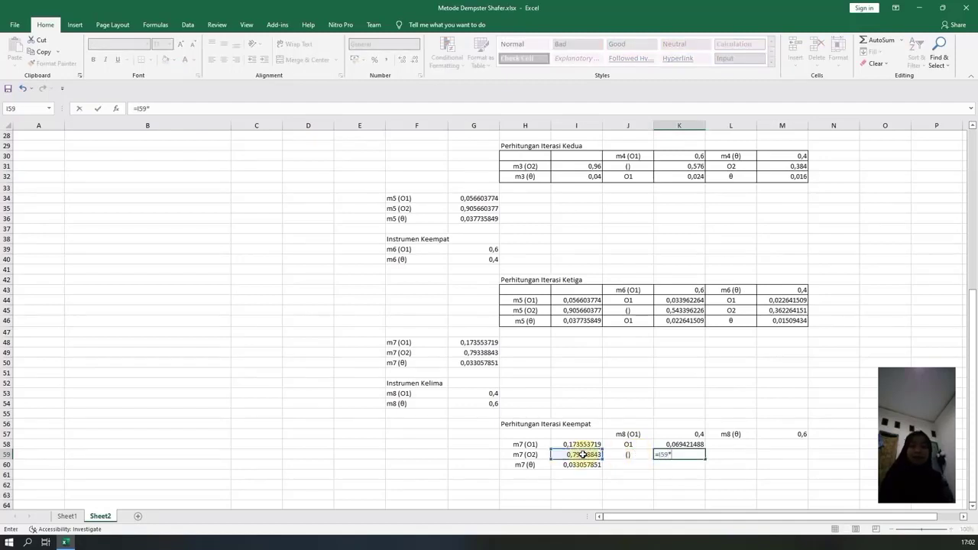
left_click(672, 435)
key("Return")
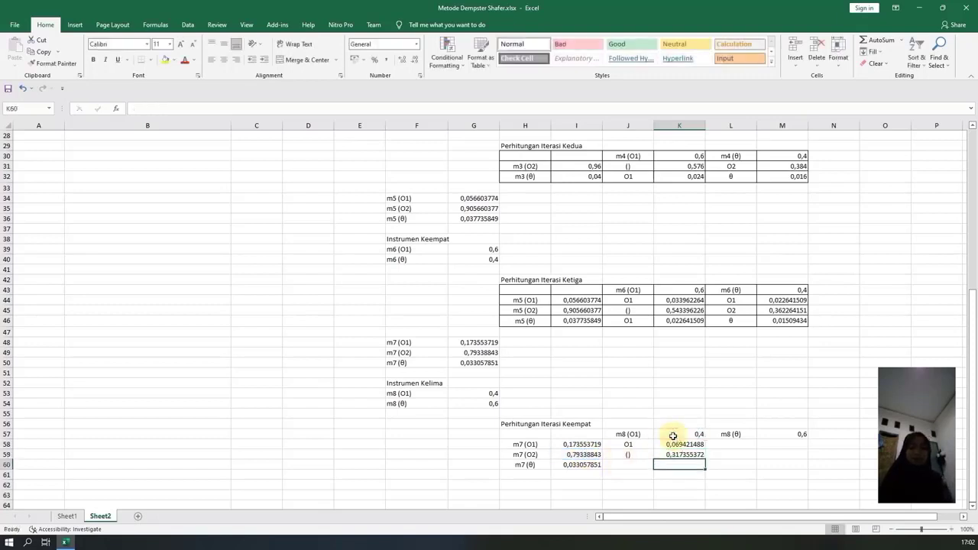
Label J60 as O1 and enter the m7 (θ) by m8 (O1) product =I60*K57 in K60.
left_click(625, 463)
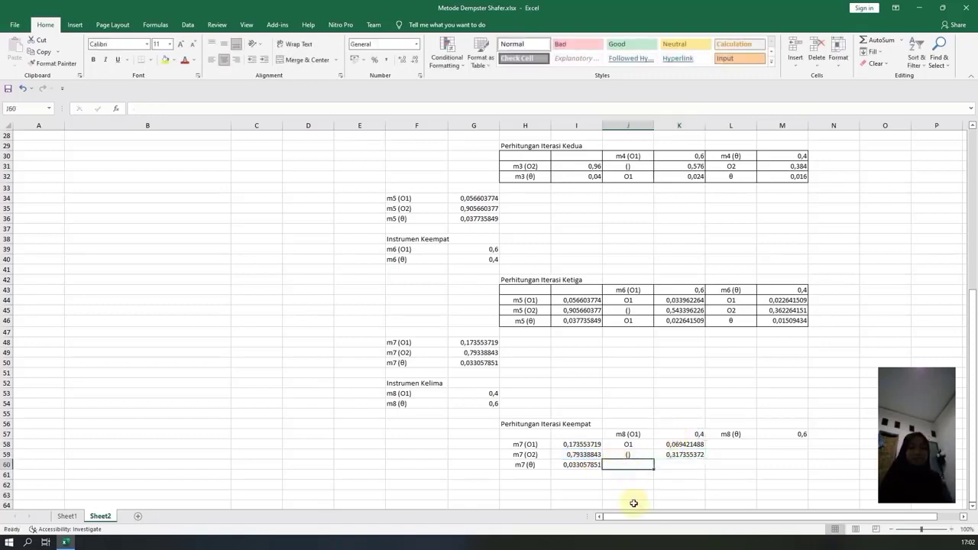
type("m8 (O1)")
key("BackSpace")
key("BackSpace")
key("BackSpace")
key("BackSpace")
key("BackSpace")
key("BackSpace")
key("BackSpace")
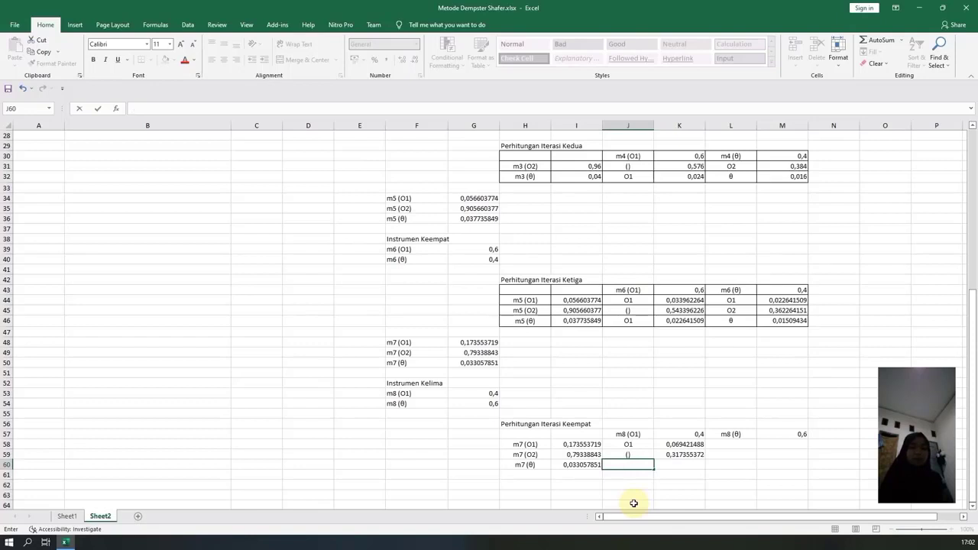
key("Tab")
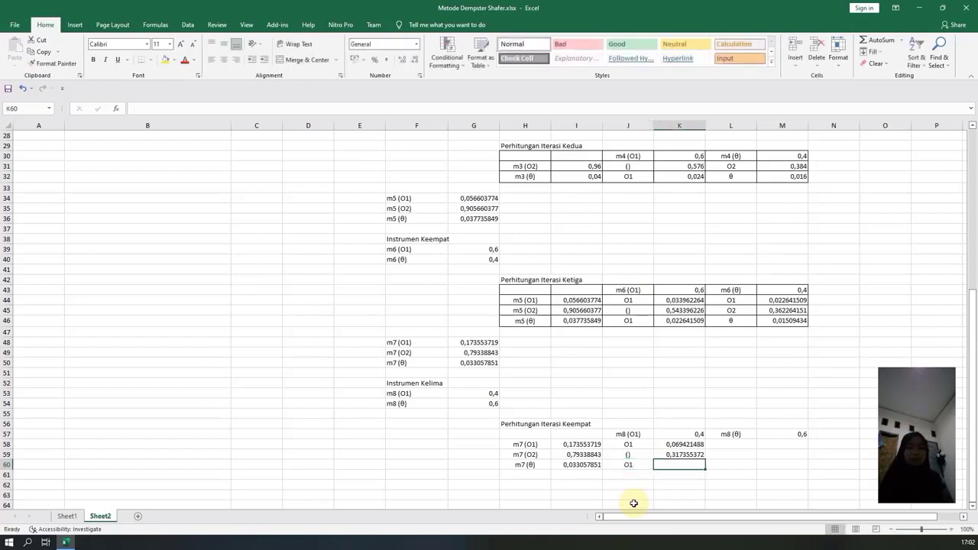
type("=")
left_click(577, 464)
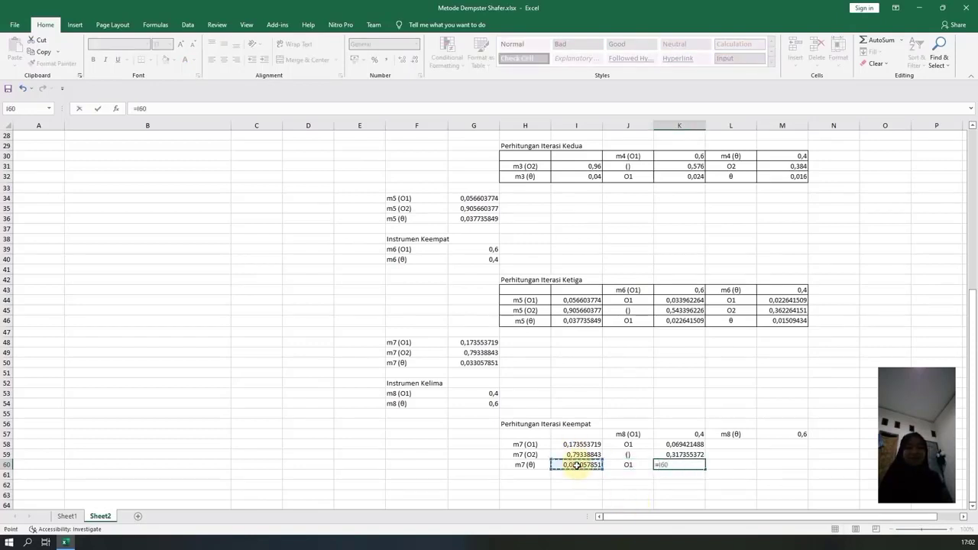
type("*")
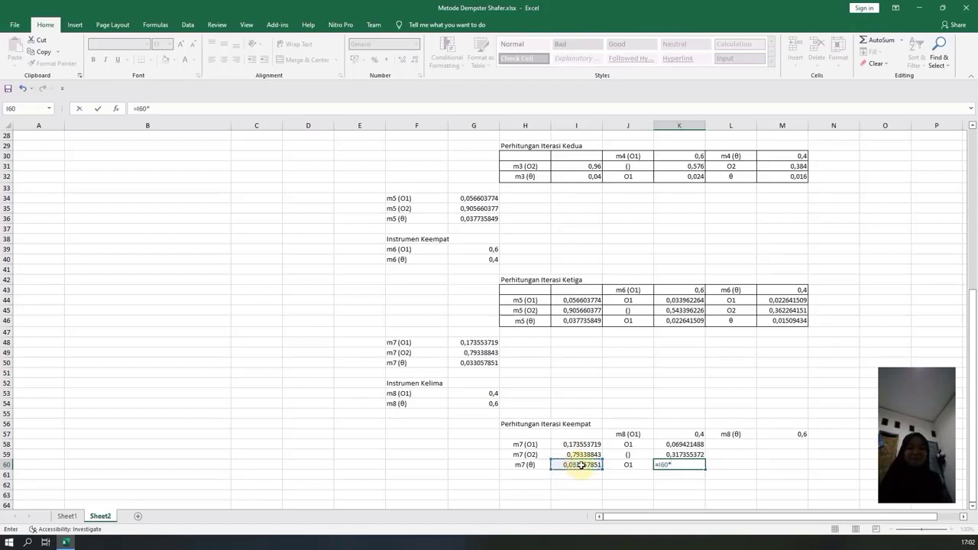
left_click(664, 434)
key("Return")
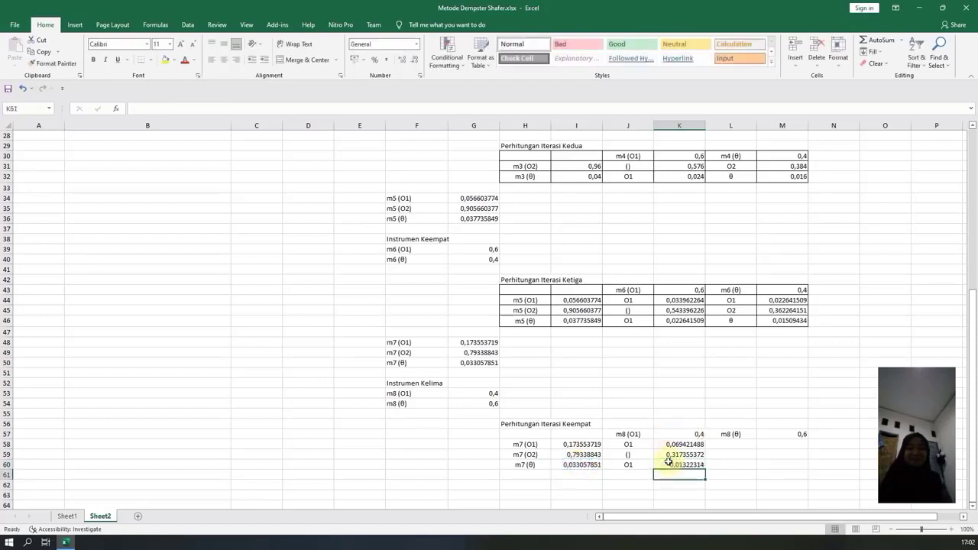
Label L58 as O1 and multiply the m7 (O1) mass in I58 by the m8 (θ) mass in M57, placing the product in M58.
left_click(738, 443)
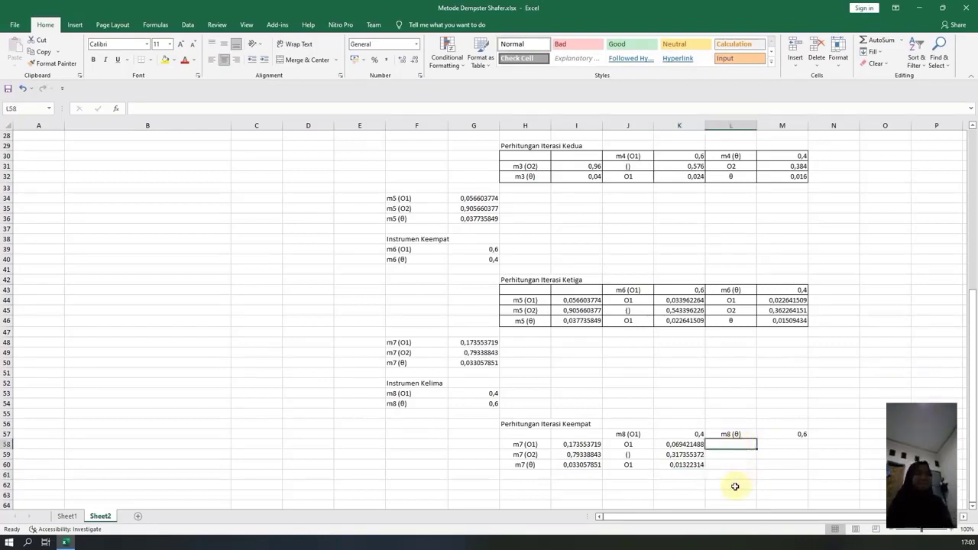
type("O1")
key("Tab")
type("=")
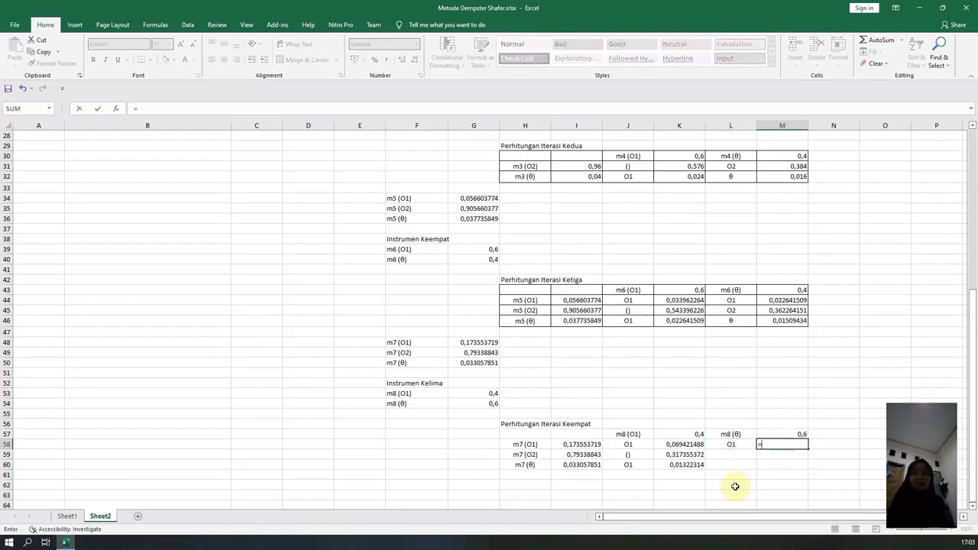
left_click(585, 447)
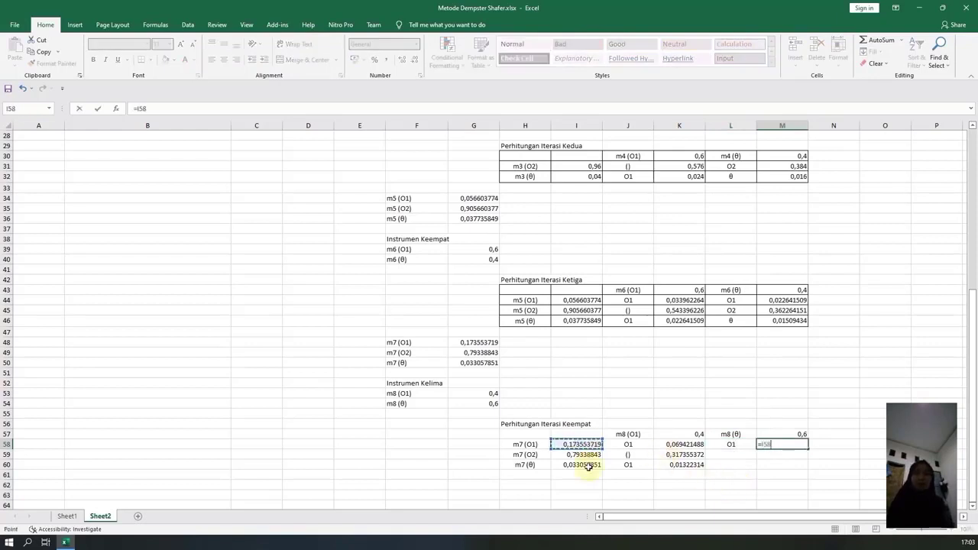
type("*")
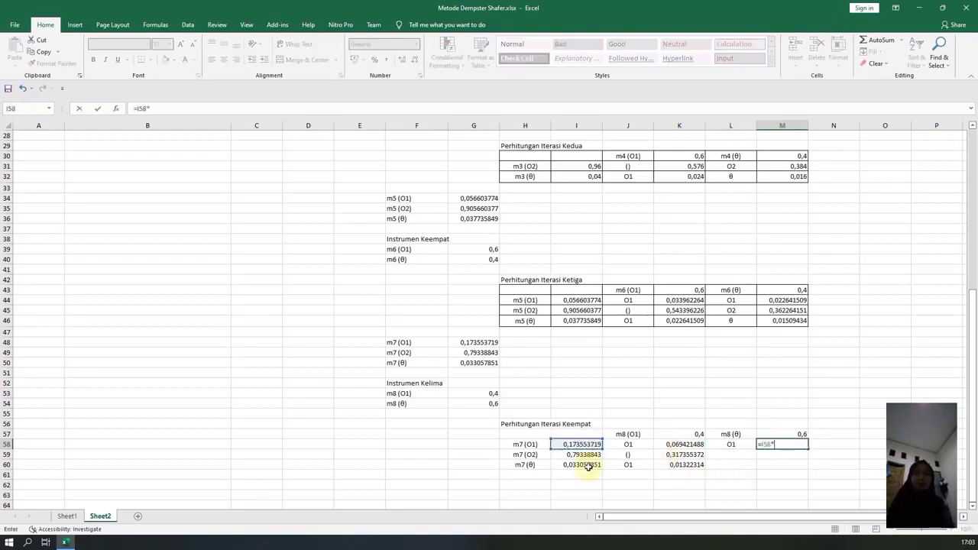
left_click(771, 428)
key("F4")
key("Return")
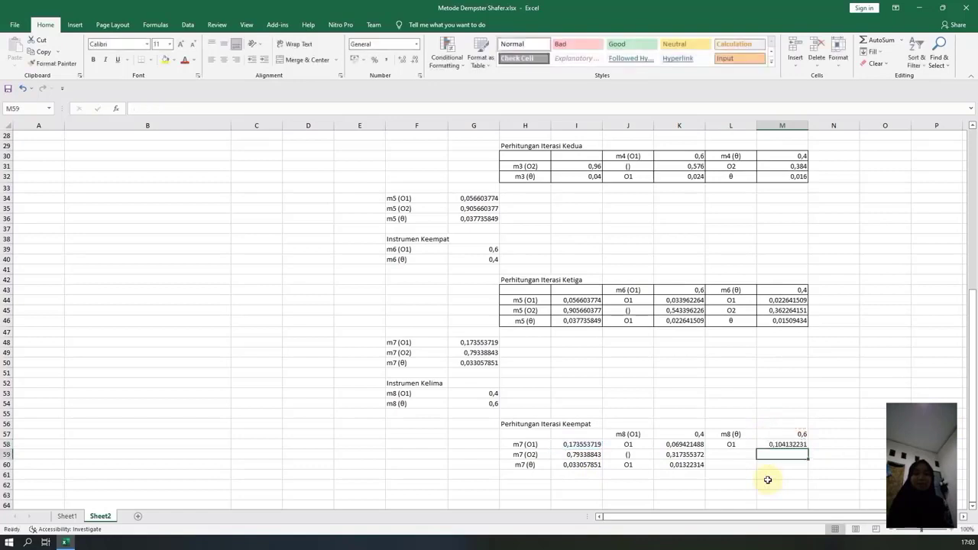
Enter the m7 (O2) by m8 (θ) product =I59*M57 in M59 and label L59 as O2.
type("=")
left_click(586, 456)
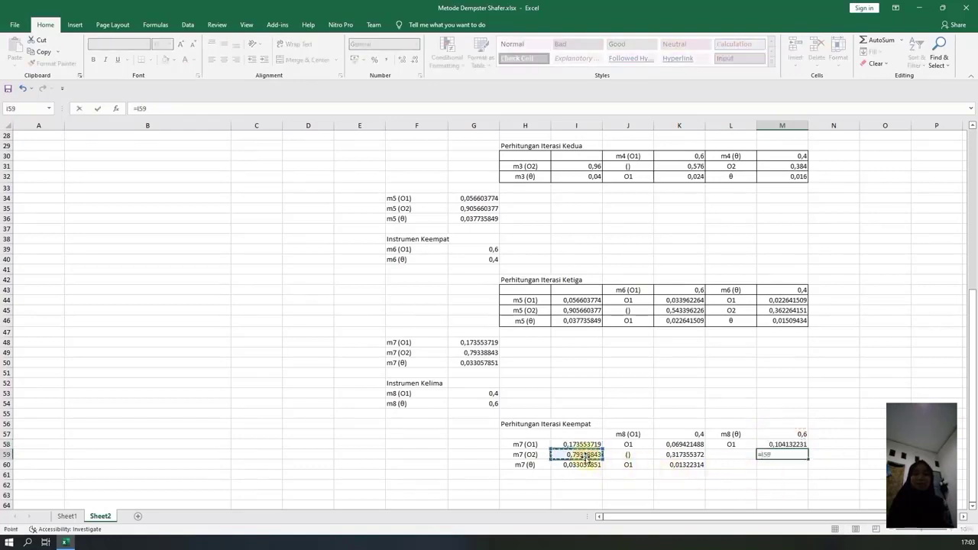
type("*")
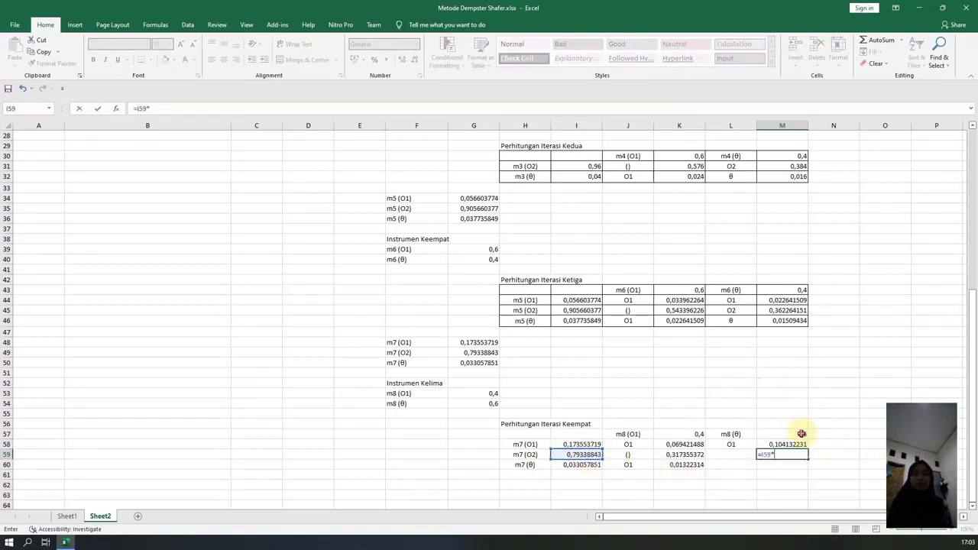
left_click(801, 433)
key("Return")
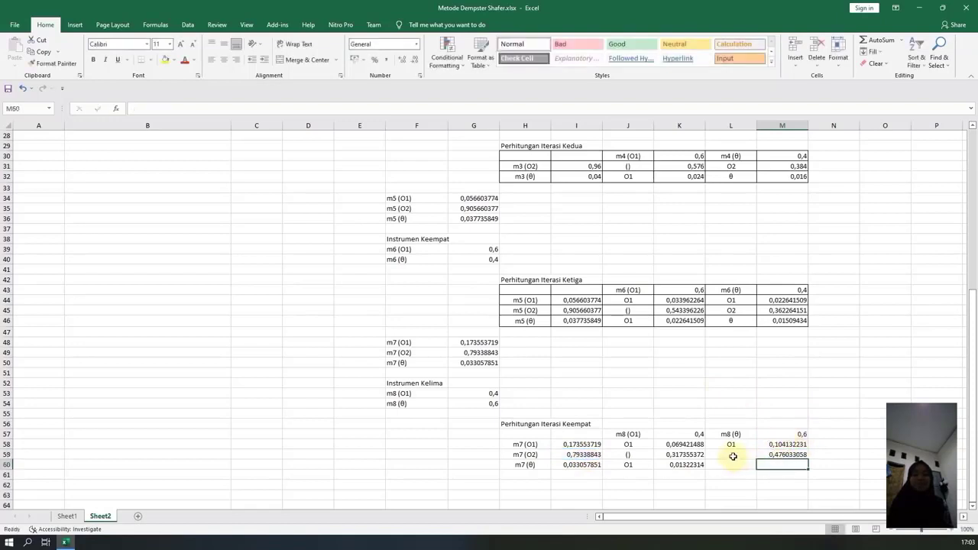
left_click(731, 455)
type("O1")
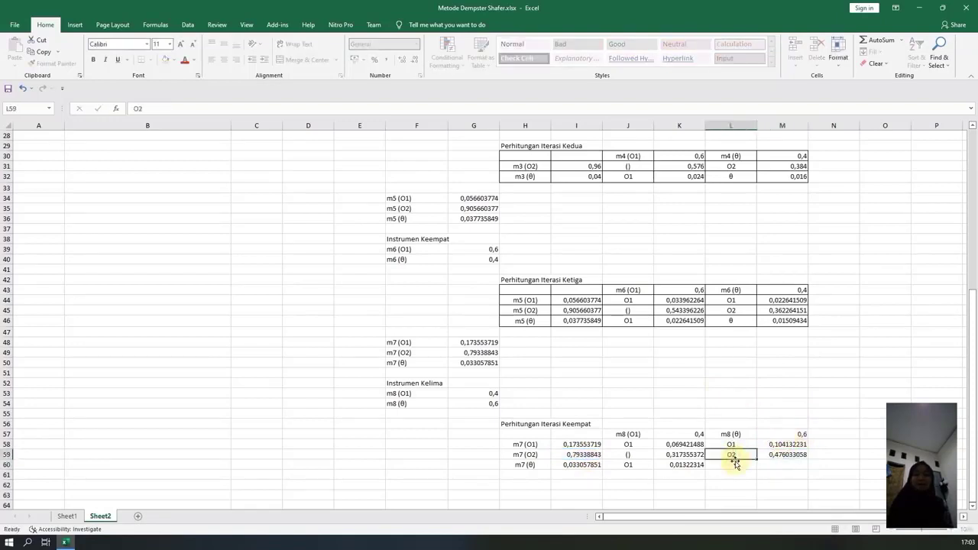
key("Return")
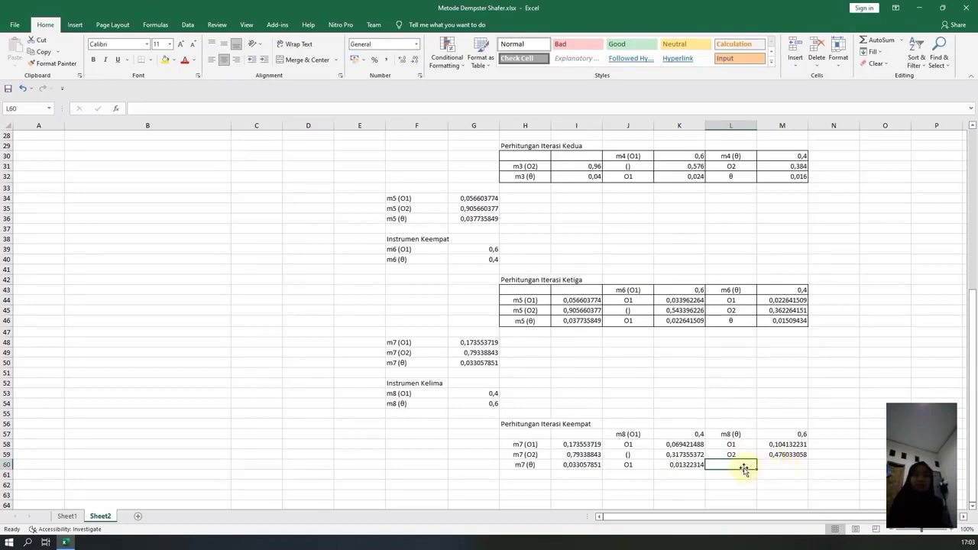
Paste the θ symbol from the clipboard history into L60 and center it horizontally.
key("super+v")
left_click(183, 245)
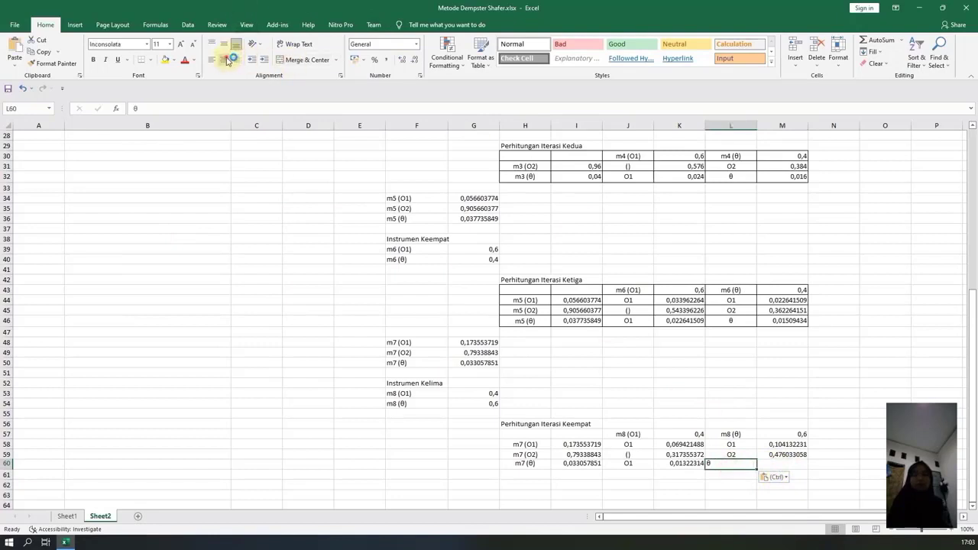
left_click(224, 59)
Calculate the m7 (θ) by m8 (θ) product in M60 with =I60*M57.
left_click(780, 464)
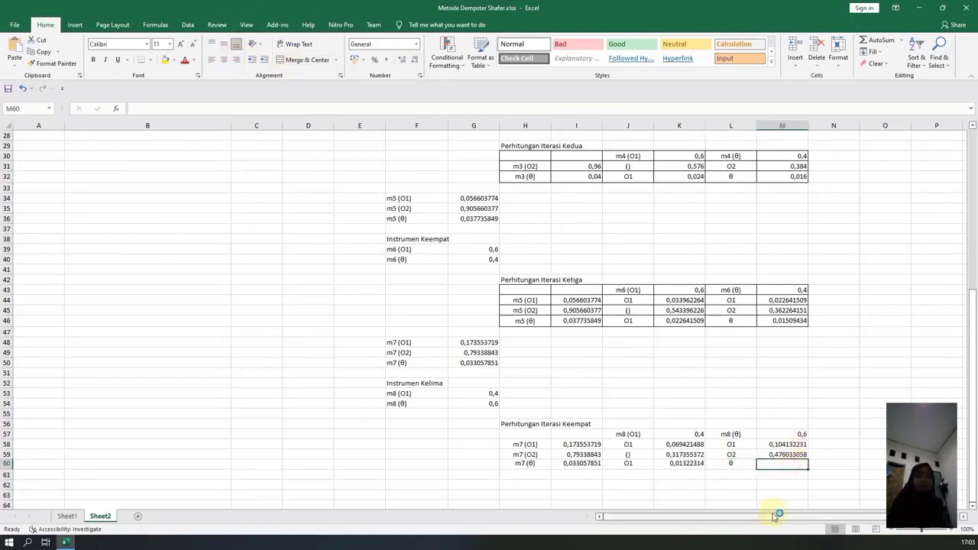
type("=")
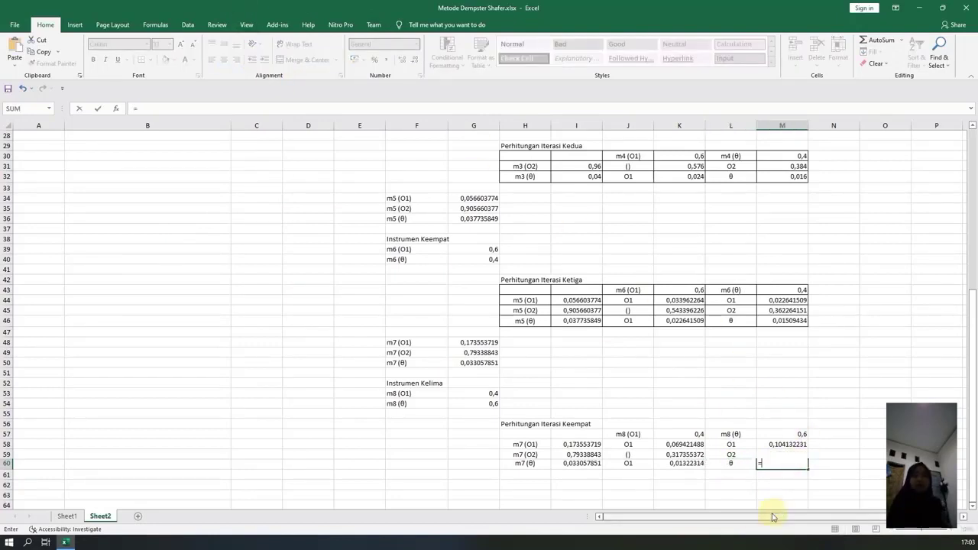
left_click(577, 465)
type("*")
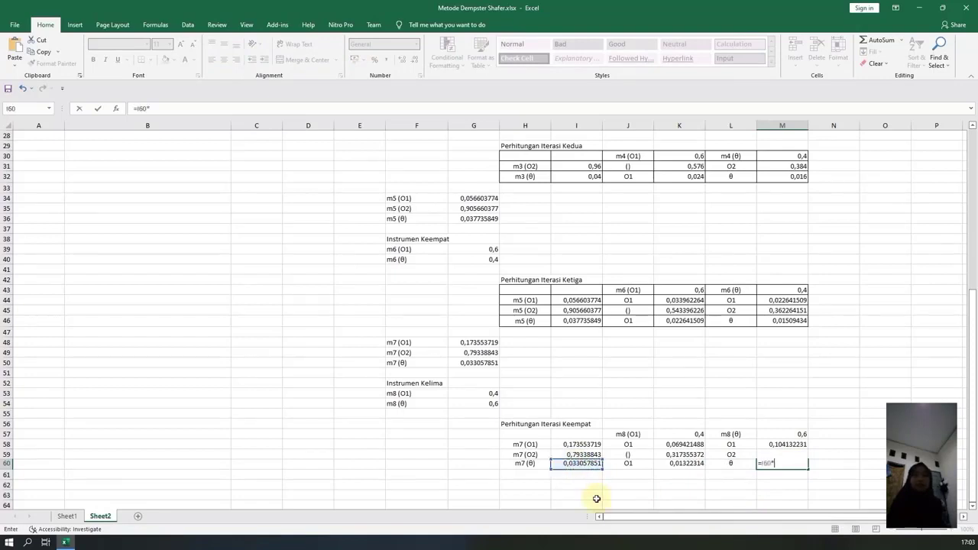
left_click(792, 434)
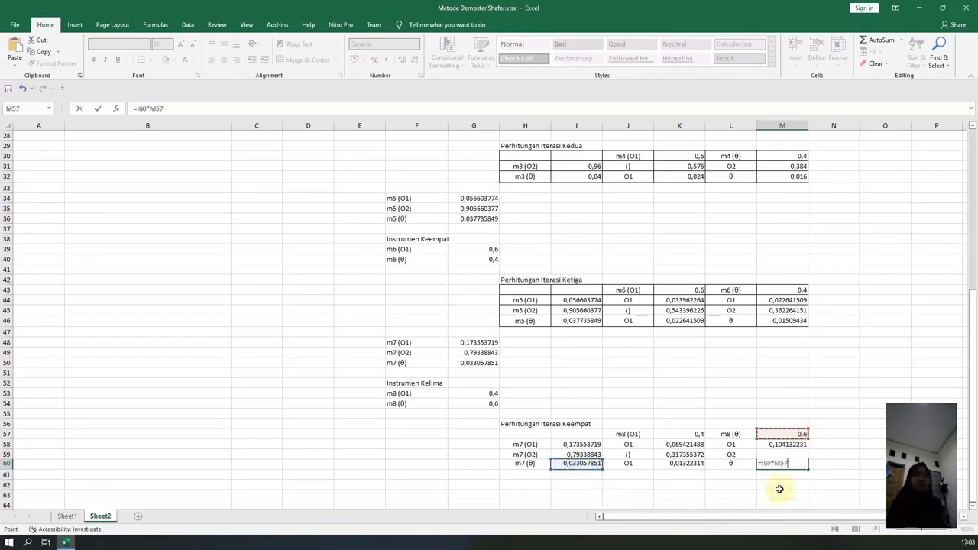
key("Return")
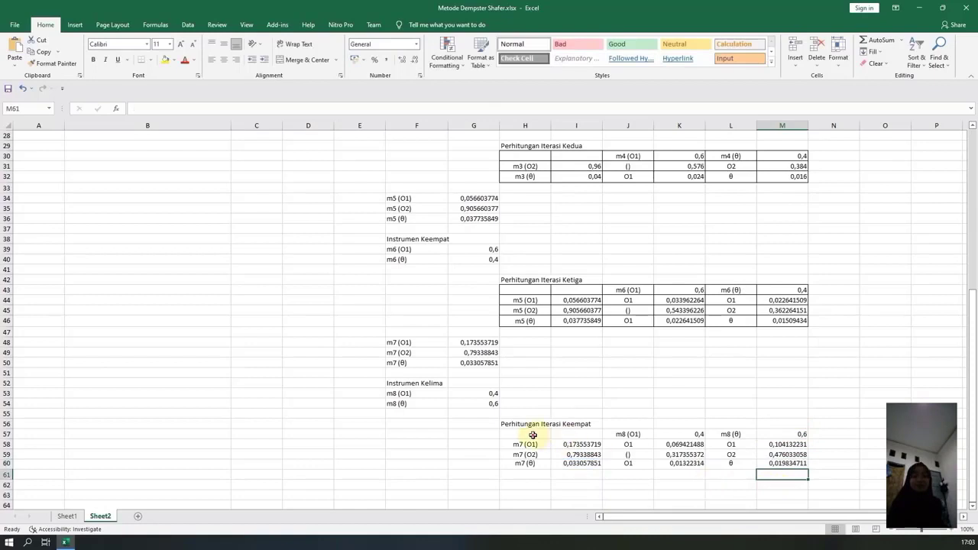
Apply all borders to the fourth iteration table H57:M60 and merge and center its empty header cells H57:I57.
left_click_drag(531, 434, 781, 464)
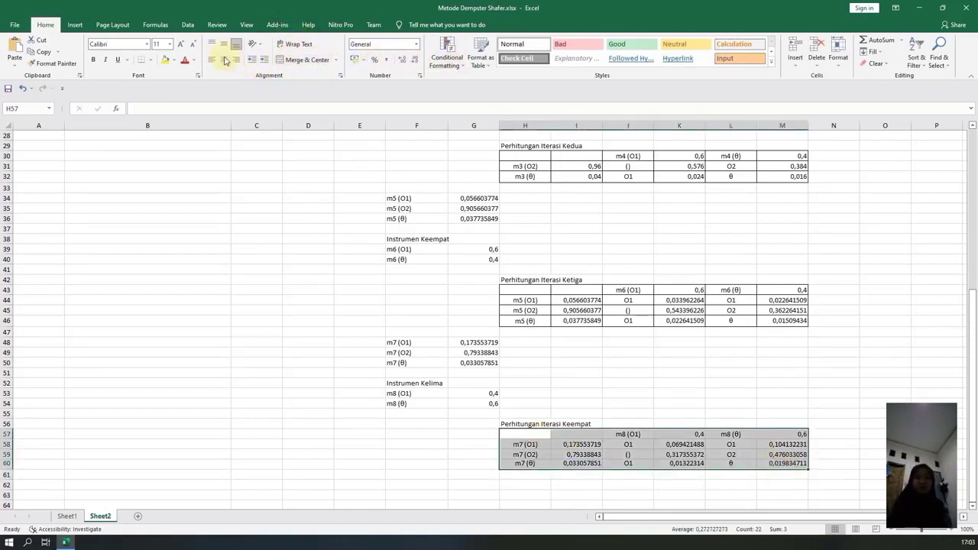
left_click(151, 61)
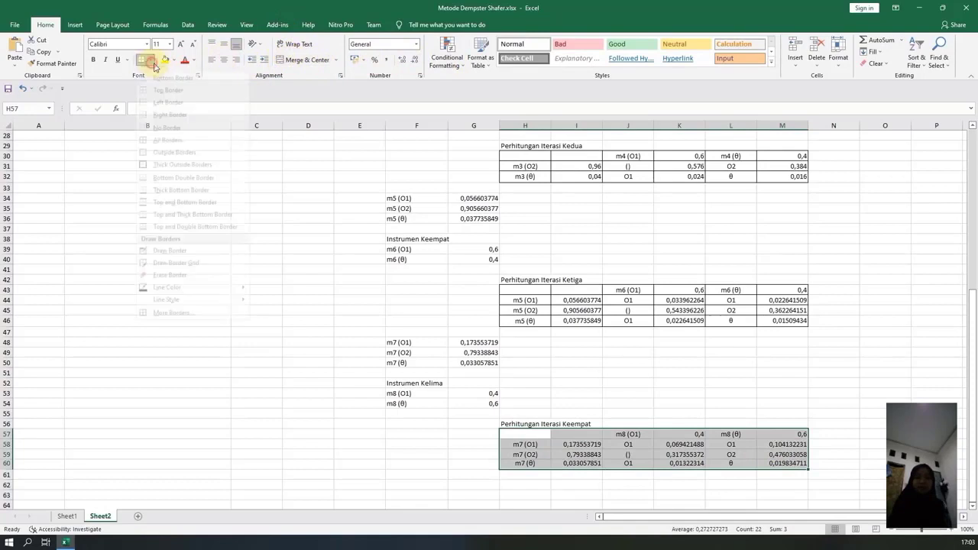
left_click(169, 147)
left_click_drag(535, 433, 556, 436)
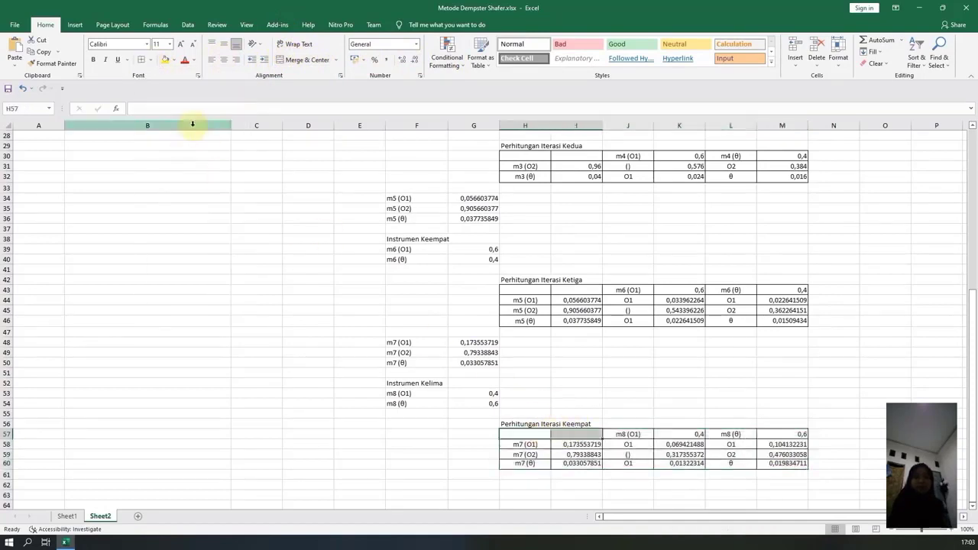
left_click(302, 60)
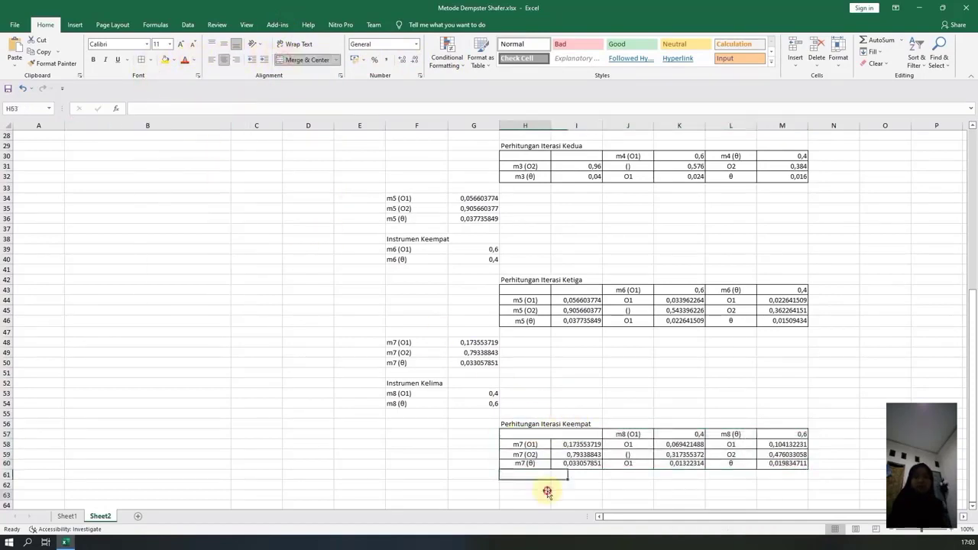
left_click(534, 495)
Label F62 below the fourth iteration table as m9 (O1).
scroll(527, 458, "down", 3)
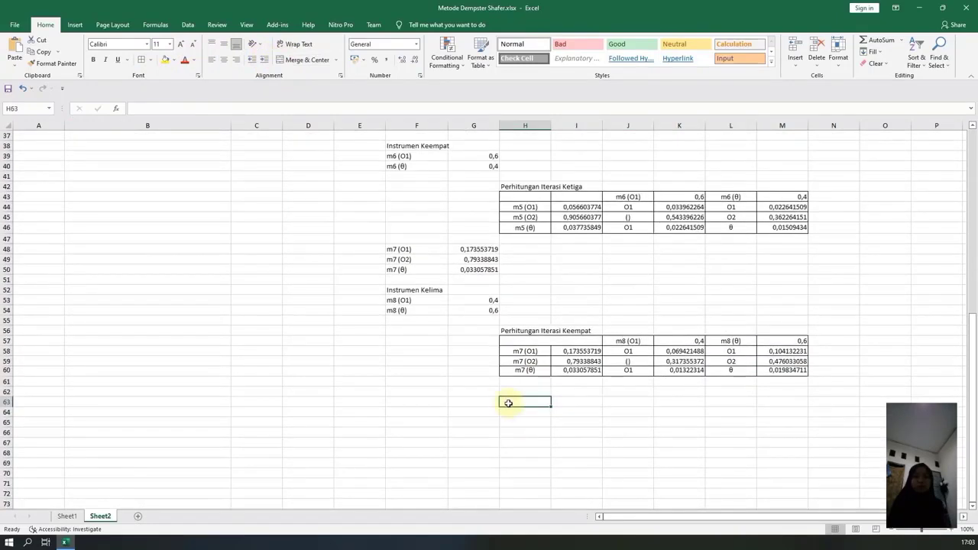
left_click(419, 392)
type("m9")
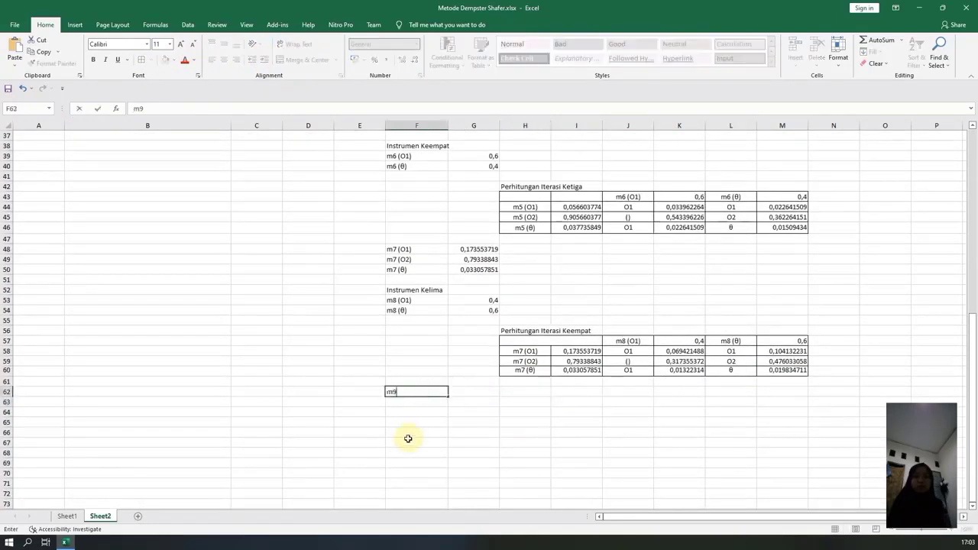
type(" (O")
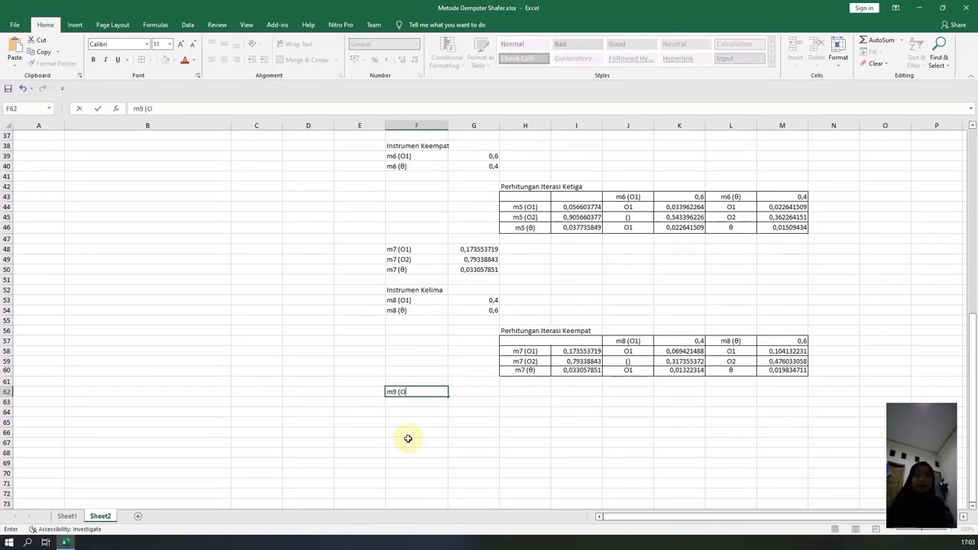
type("1)")
key("Tab")
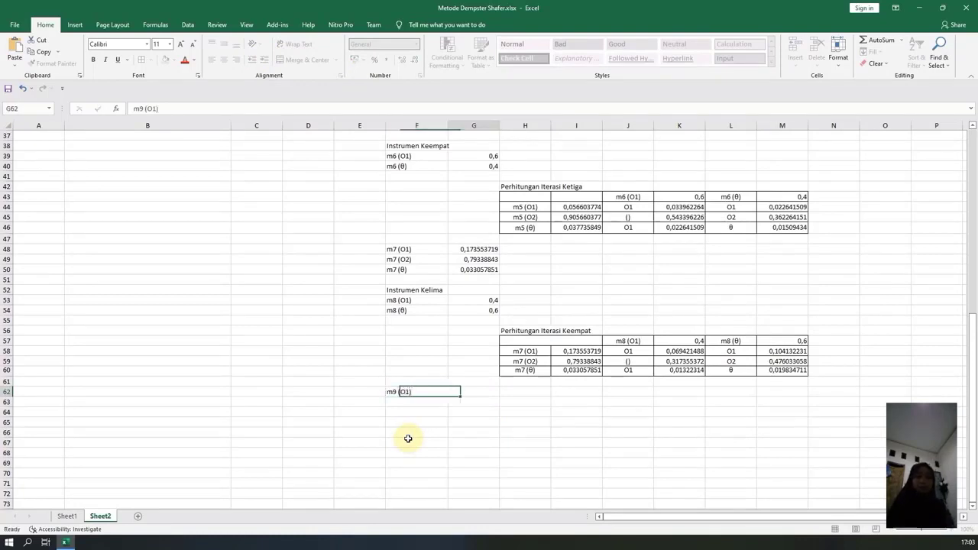
Calculate the m9 (O1) mass in G62 with =(K58+K60+M58)/(1-K59).
type("=")
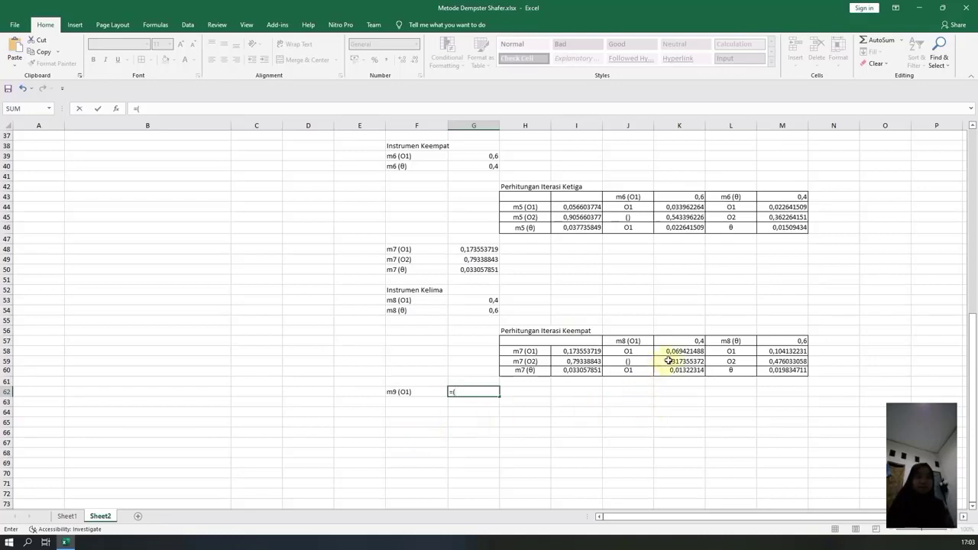
type("(")
left_click(676, 351)
type("+")
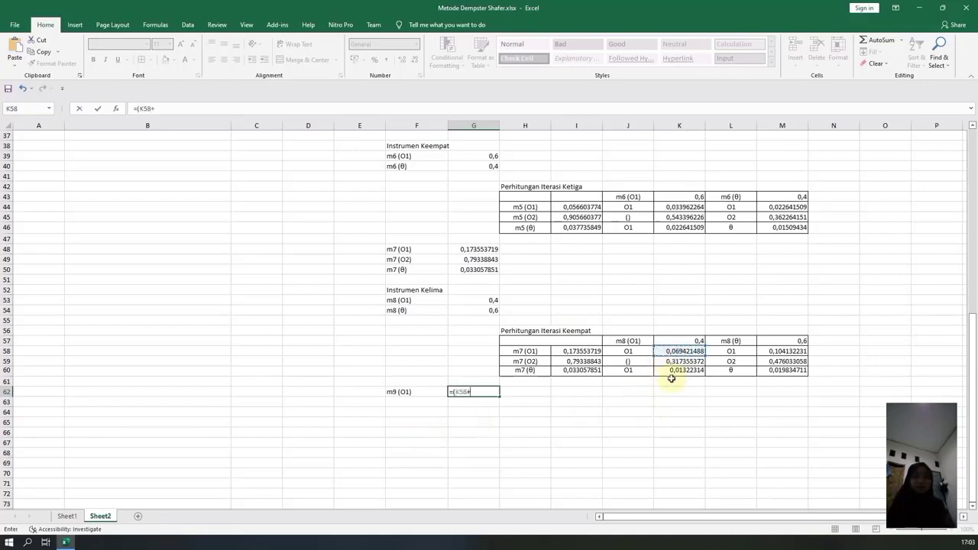
left_click(671, 371)
type("+")
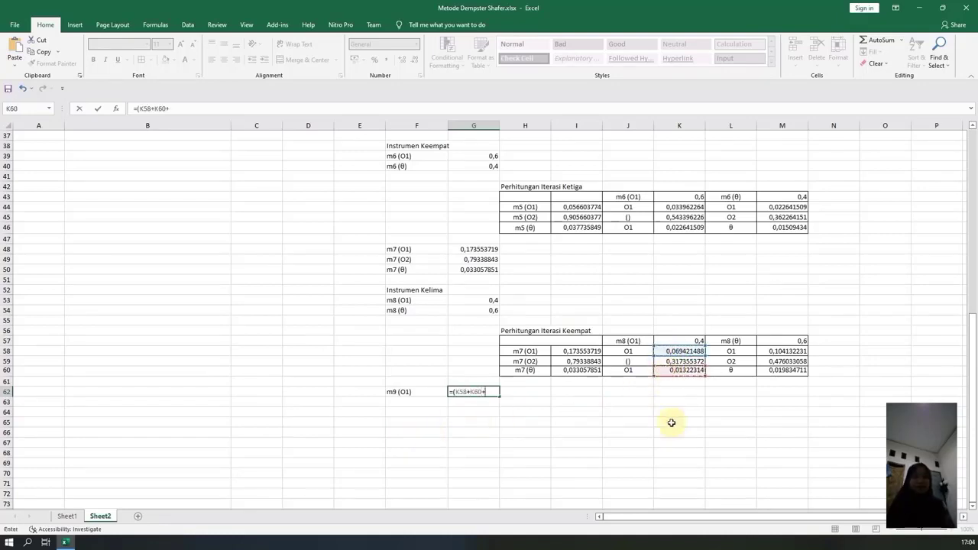
left_click(772, 353)
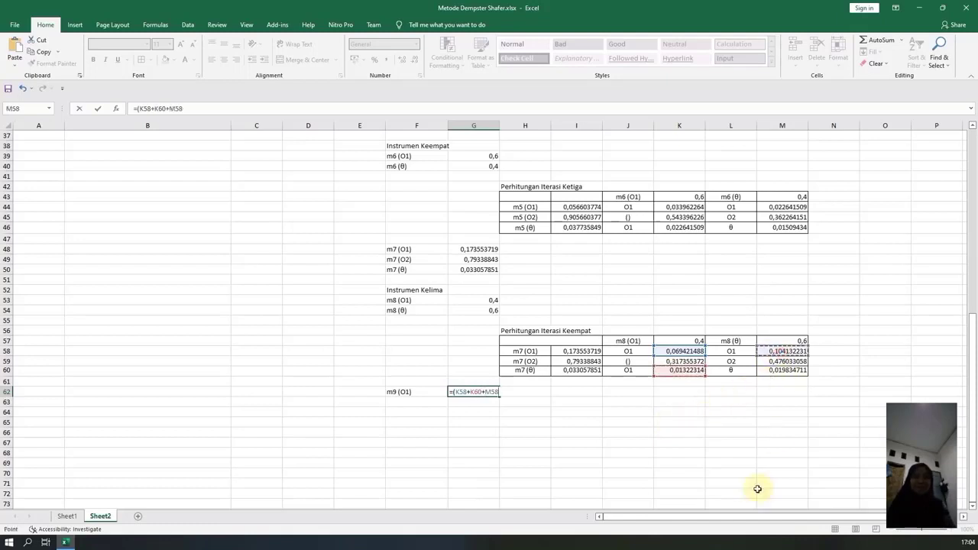
type(")")
type("/(1")
key("BackSpace")
type("(1")
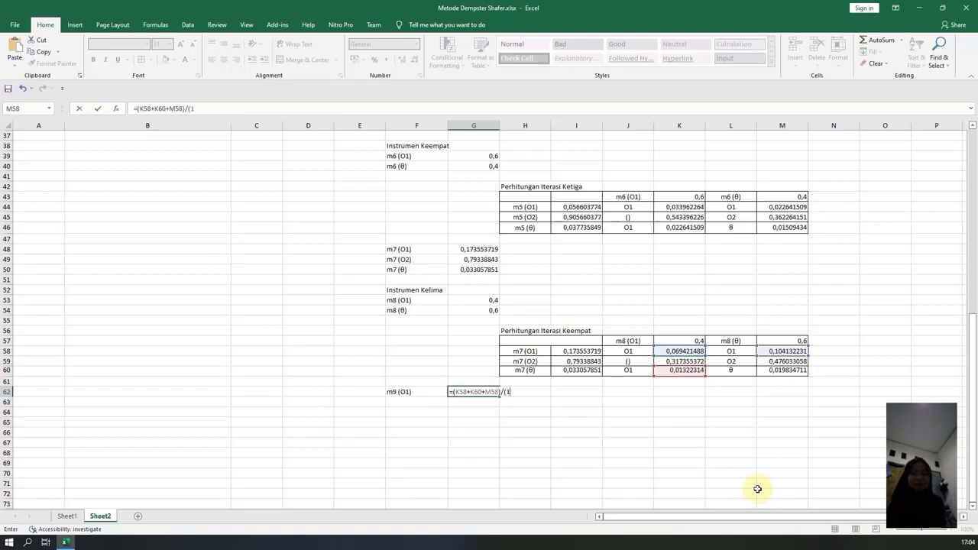
type("-")
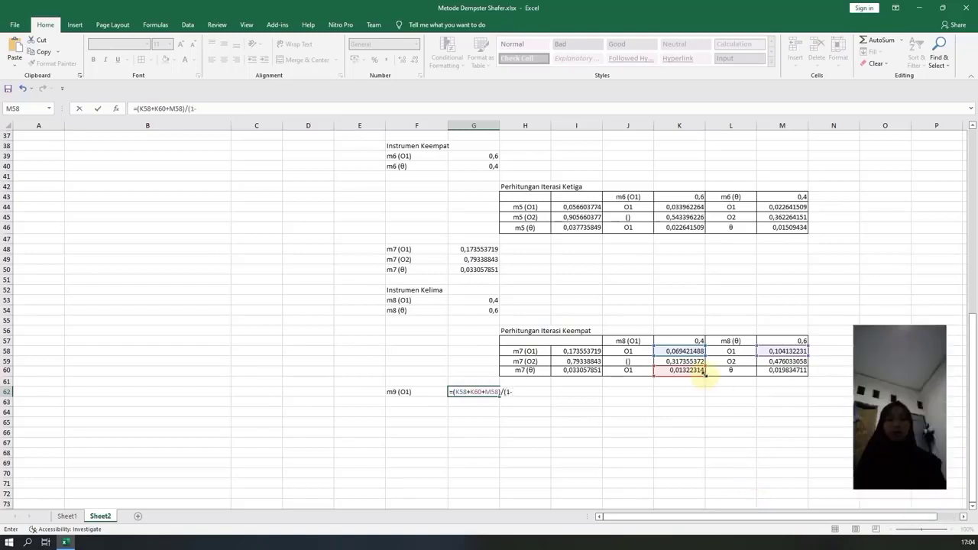
left_click(680, 361)
type(")")
key("Return")
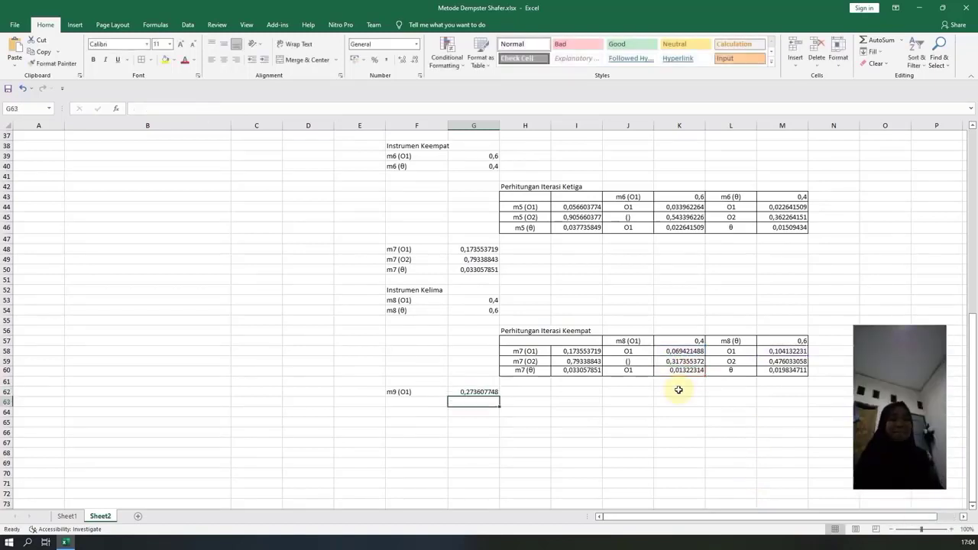
Label F63 as m9 (O2) and calculate its mass in G63 with =(M59)/(1-K59).
left_click(402, 401)
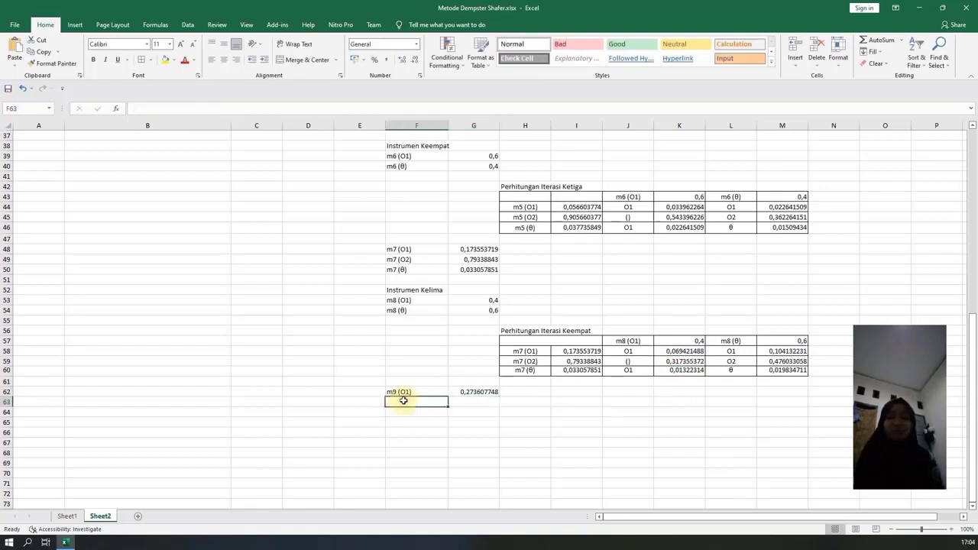
type("m9")
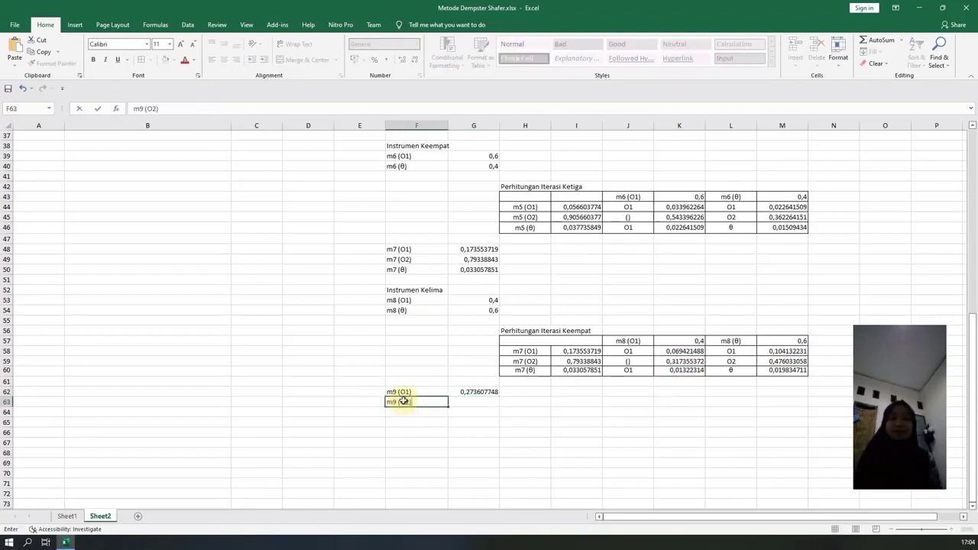
type(" (O2)")
key("Tab")
type("=")
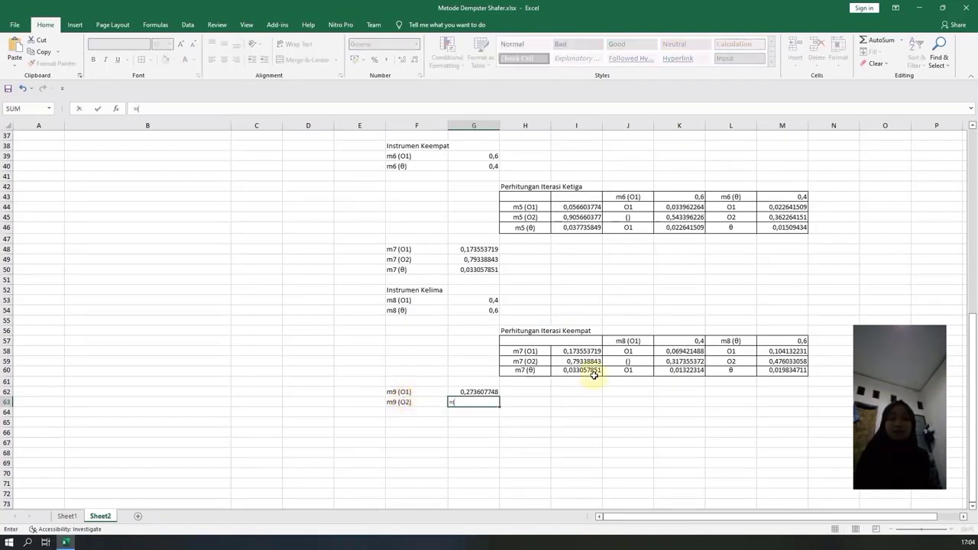
type("(")
left_click(787, 361)
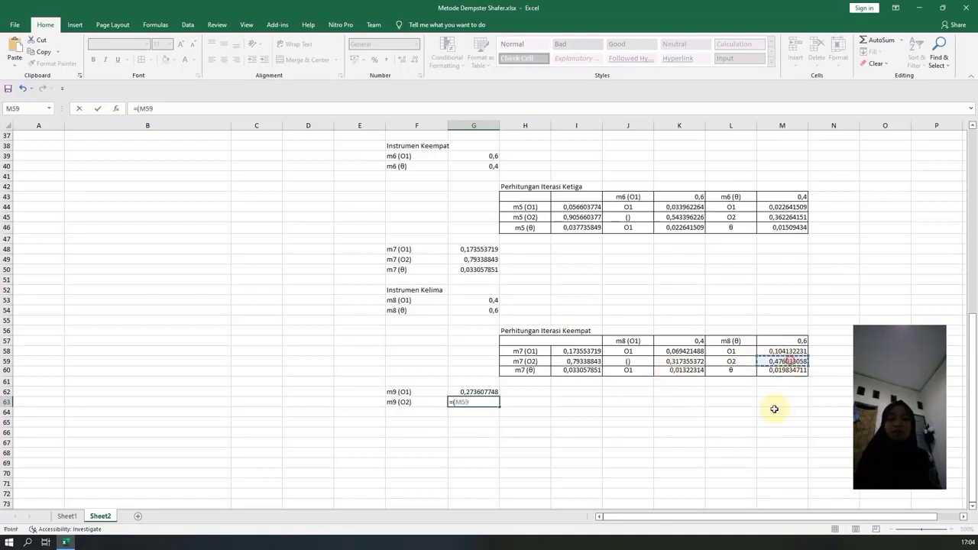
type(")/(1")
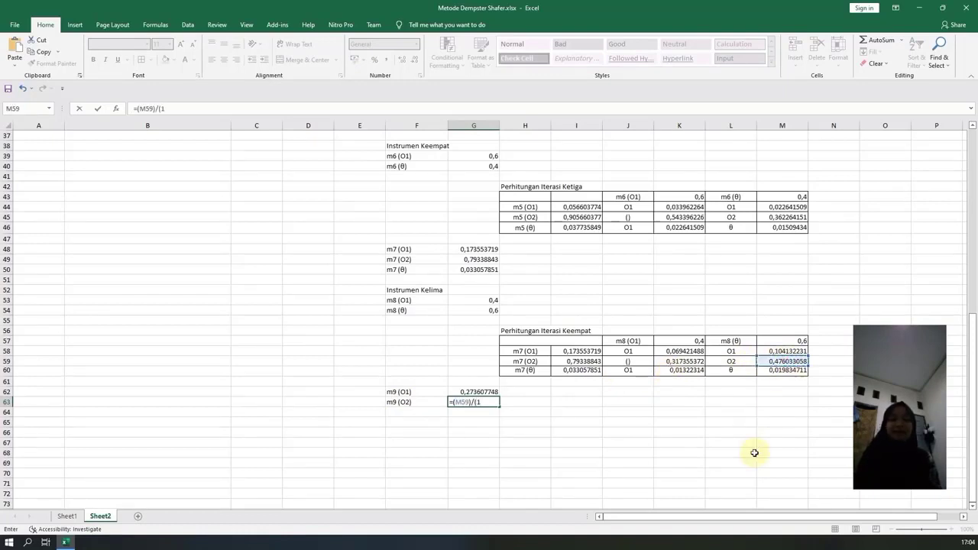
type("-")
left_click(677, 361)
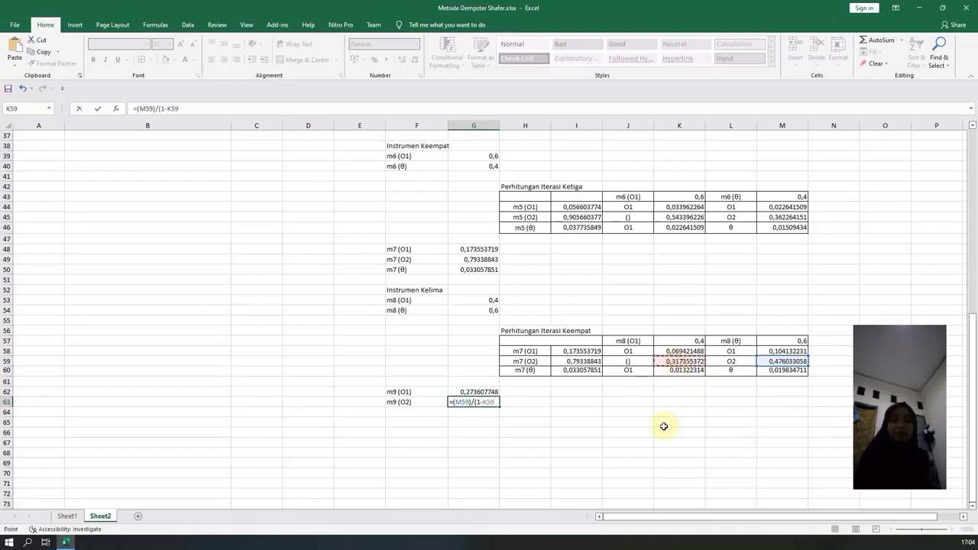
key("Return")
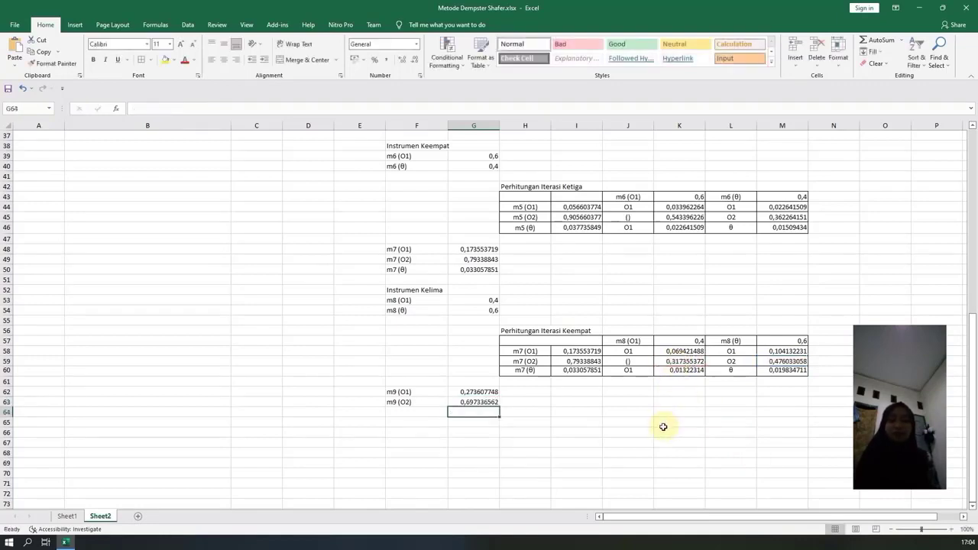
Label F64 as m9 (θ).
left_click(411, 411)
type("m9 (")
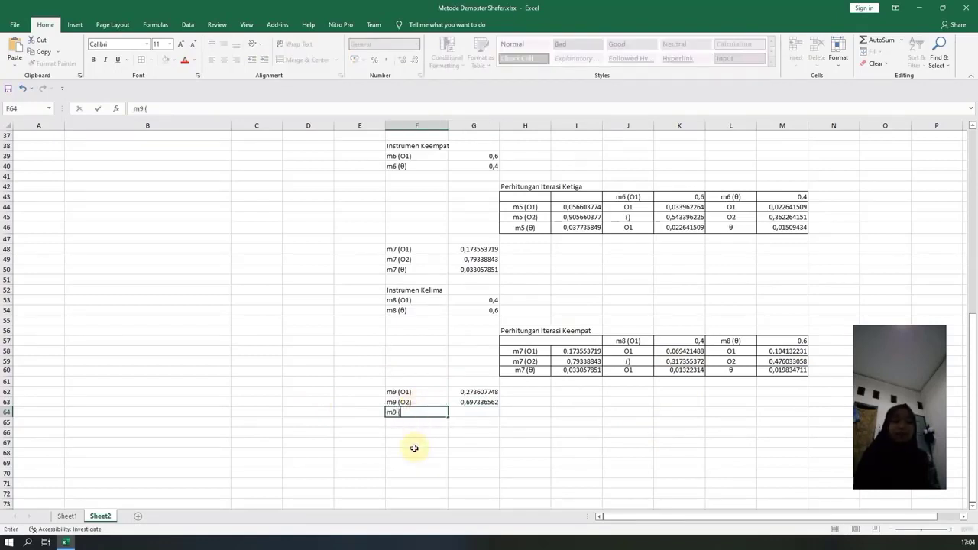
type("θ")
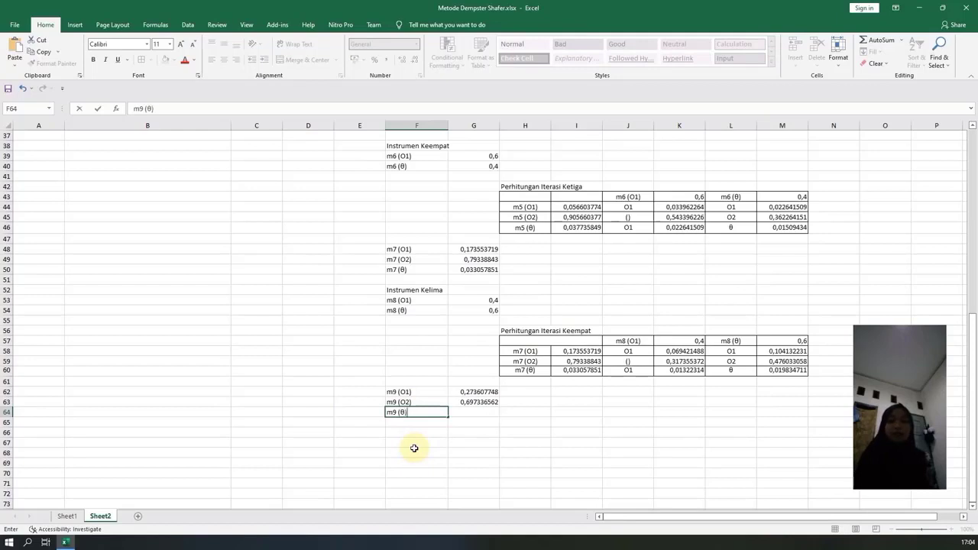
type(")")
key("Tab")
Calculate the m9 (θ) mass in G64 by subtracting the other two m9 masses from 1 with =1-(G62+G63).
type("=")
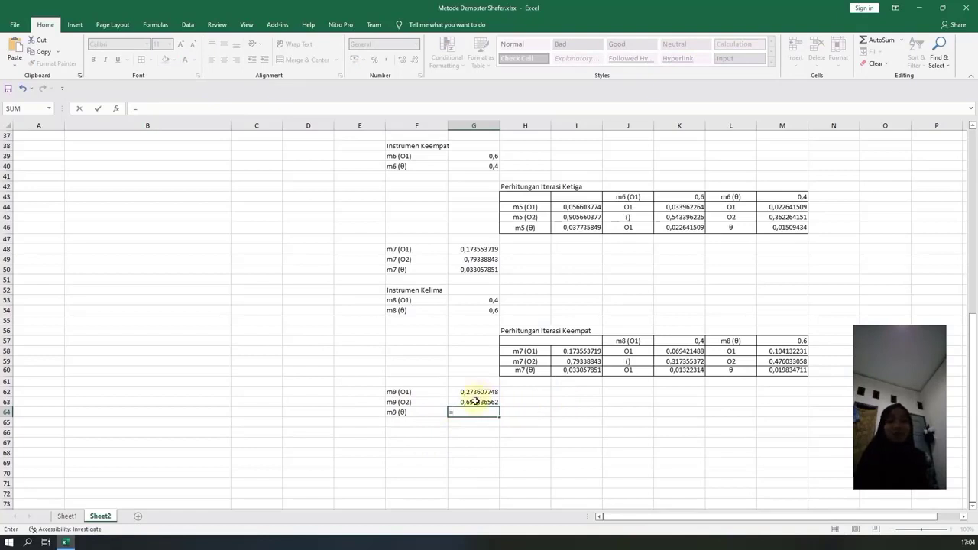
type("1")
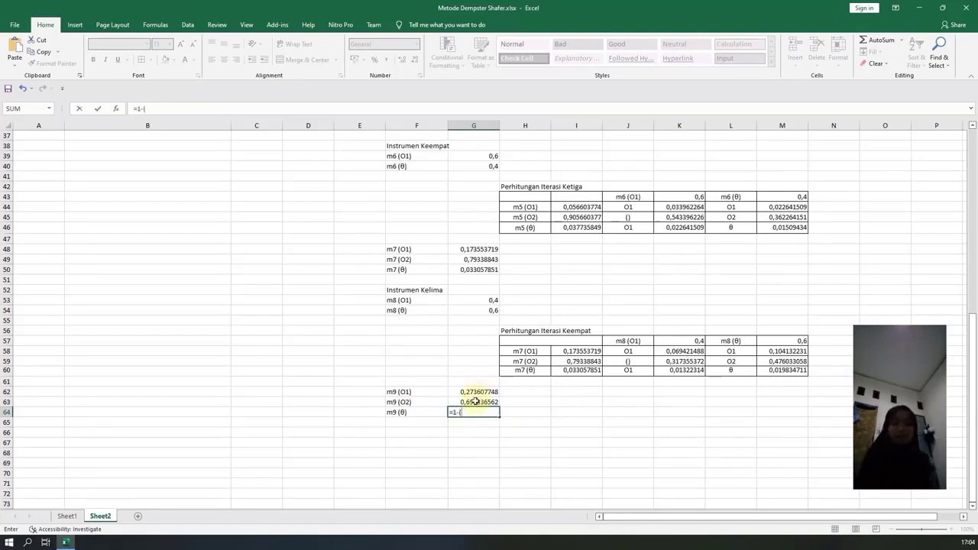
type("-(")
left_click(484, 391)
type("+")
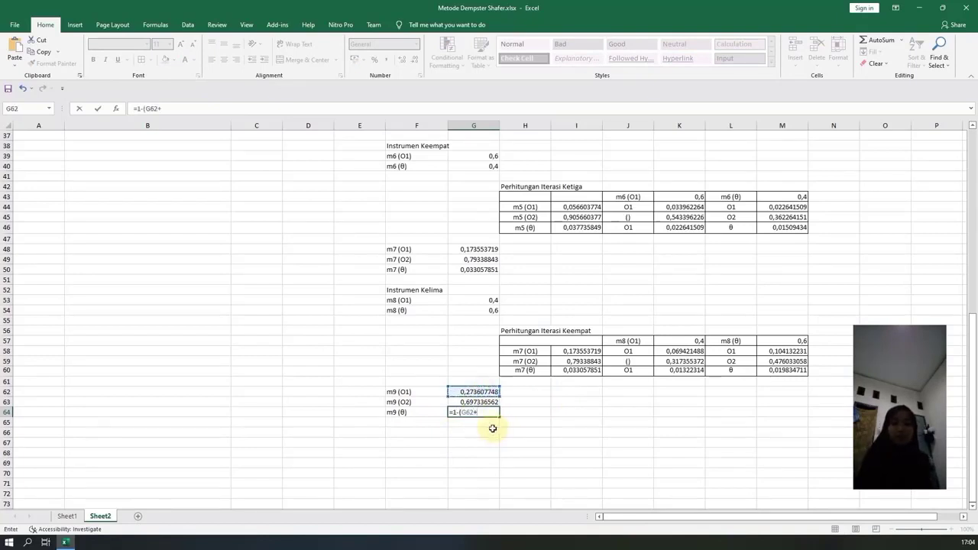
left_click(476, 401)
type(")")
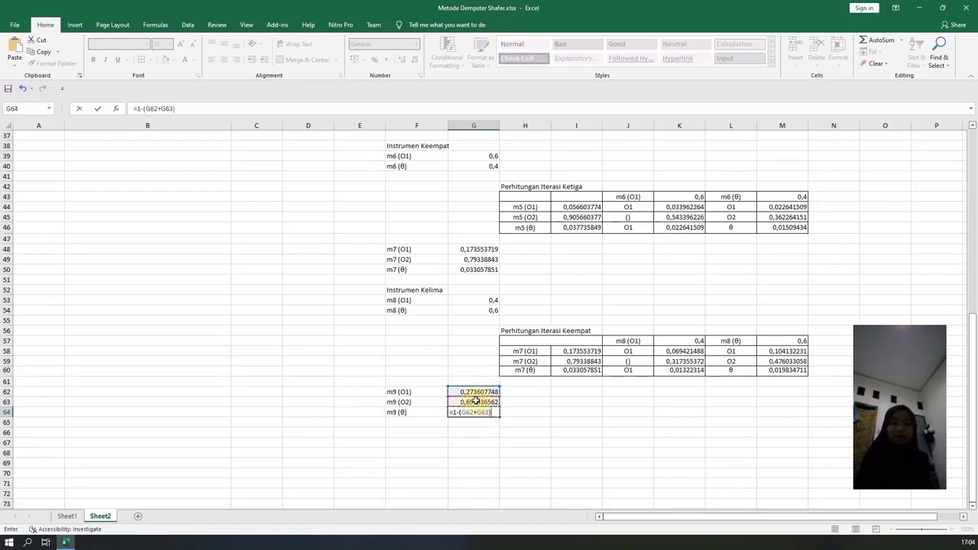
key("Return")
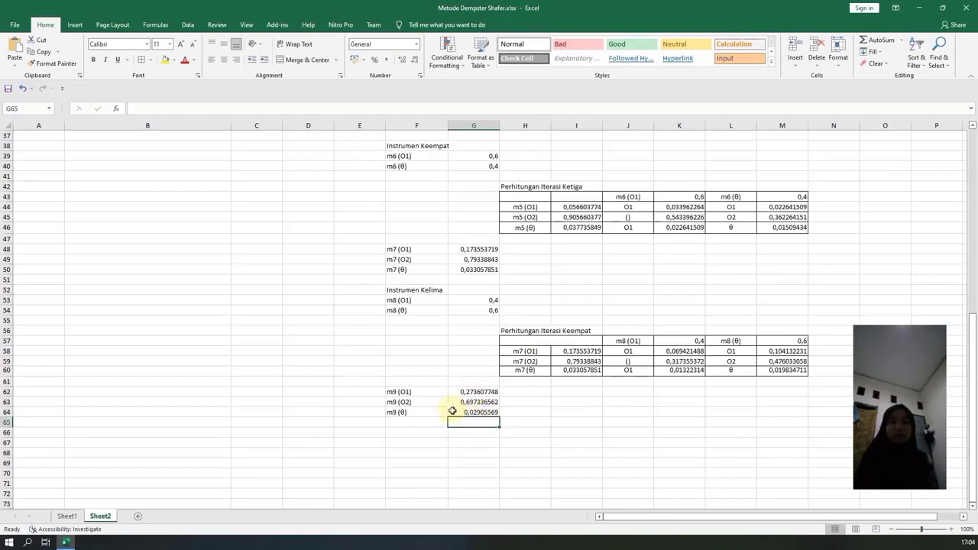
Enter the heading Iterasi Keenam in F66, below the m9 masses.
left_click(478, 433)
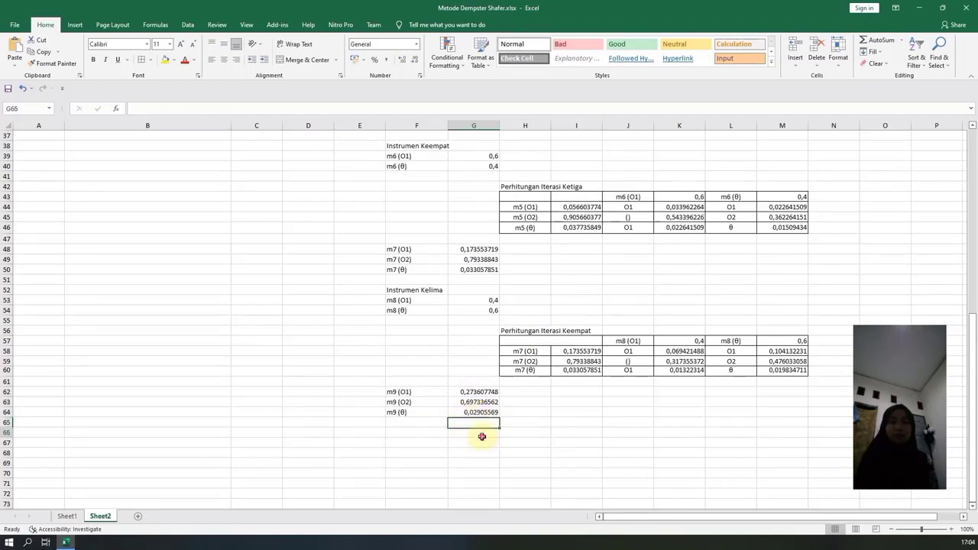
left_click(407, 434)
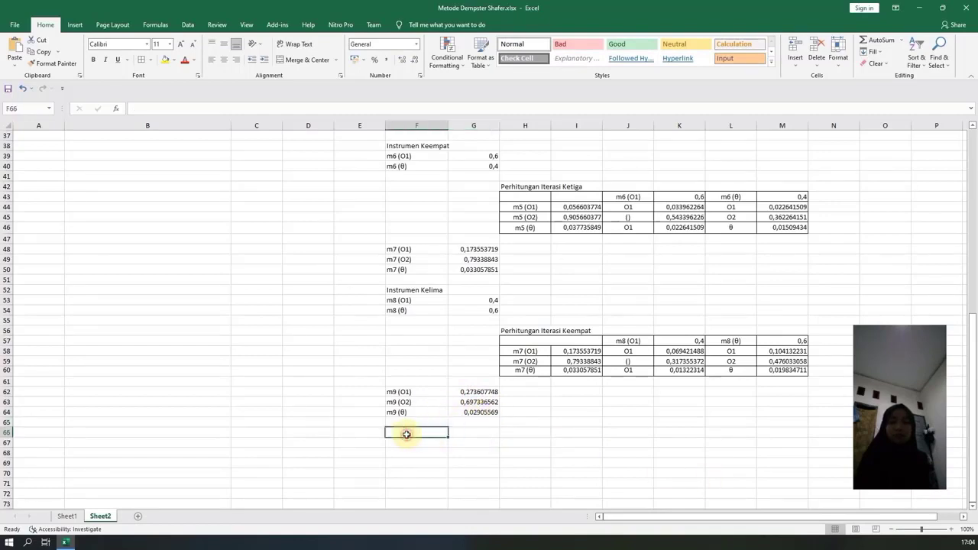
type("Iterasi K")
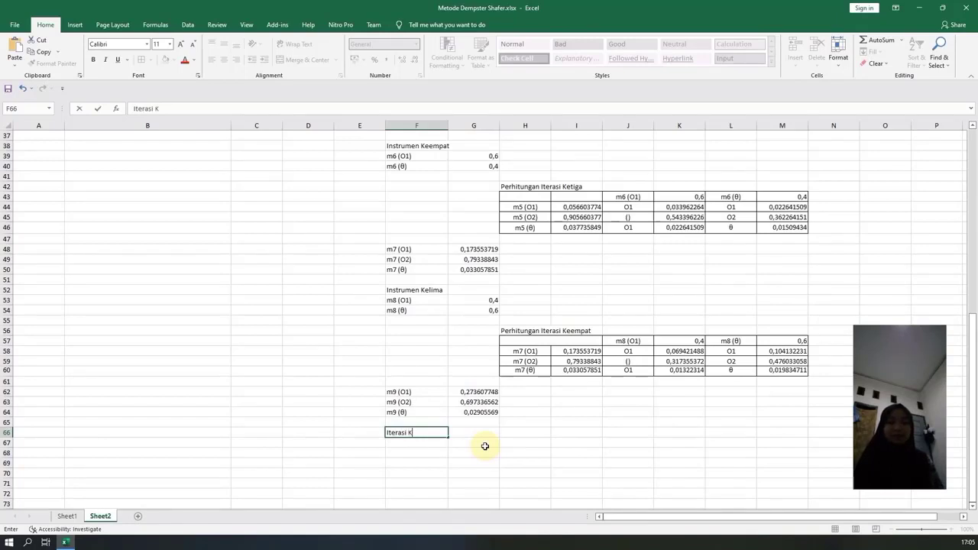
type("eenam")
key("Return")
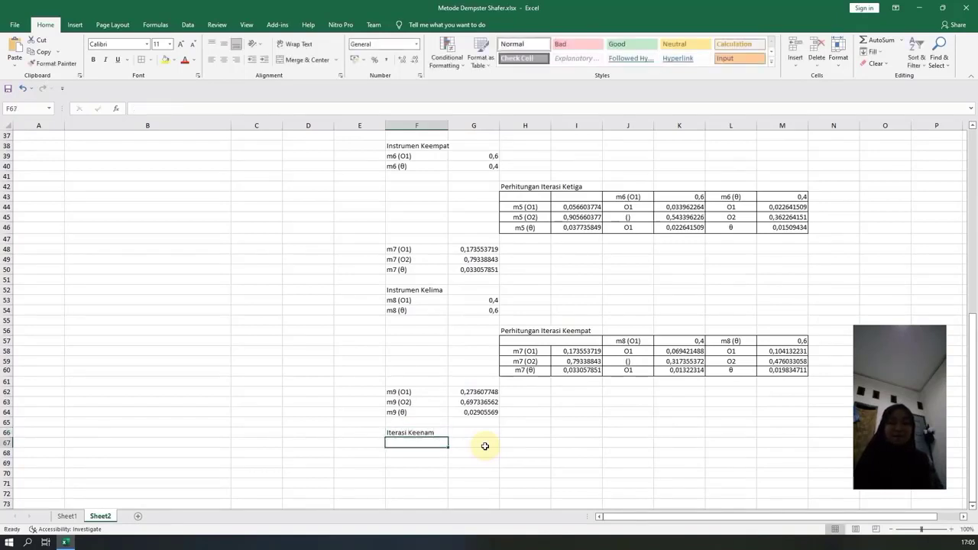
Label F67 as m10 (O1, O2), matching the diagnoses ticked for instrument I17.
type("m10")
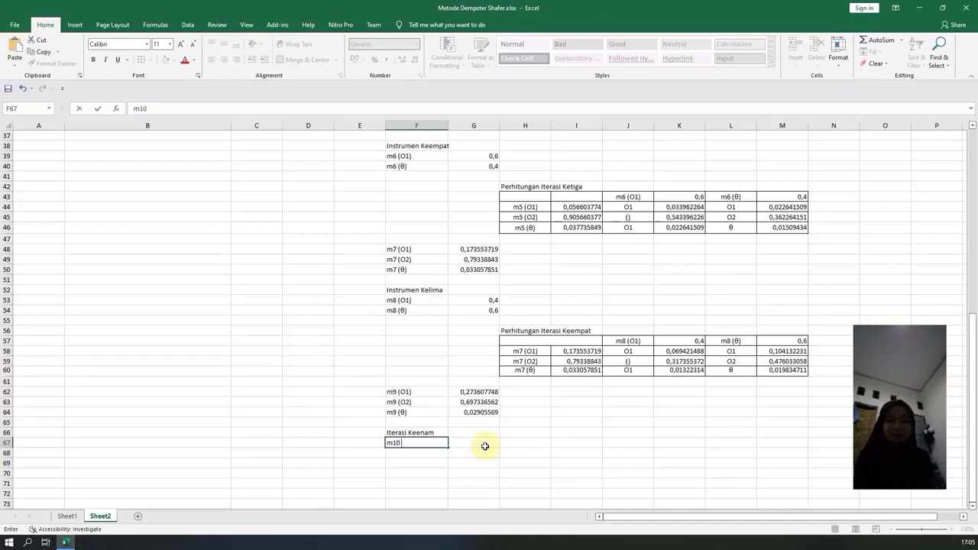
type(" (")
scroll(489, 441, "up", 12)
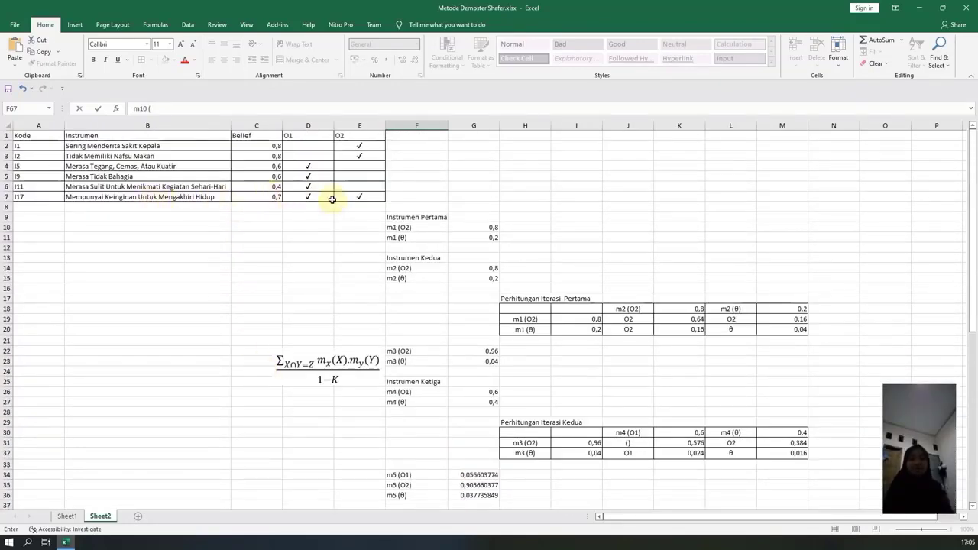
scroll(421, 355, "down", 2)
scroll(421, 355, "down", 13)
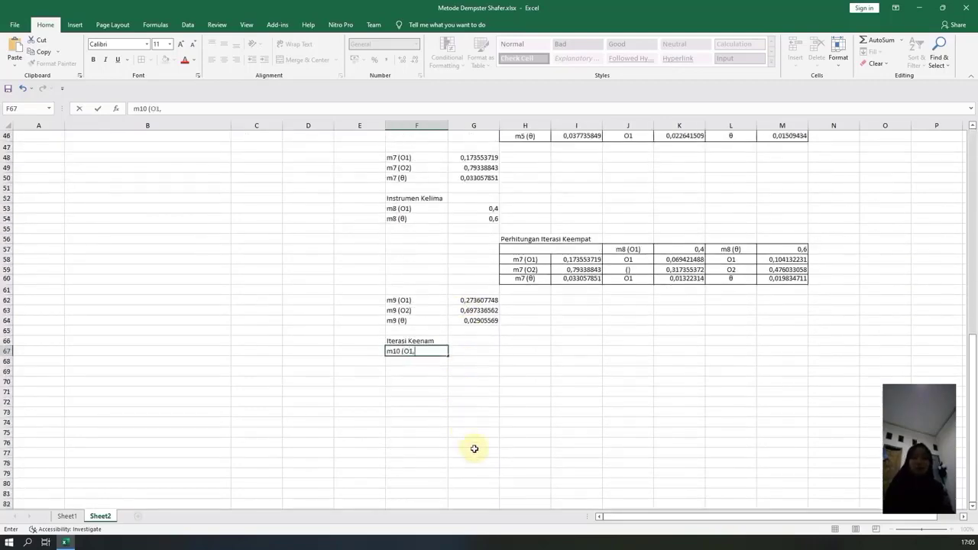
key("Return")
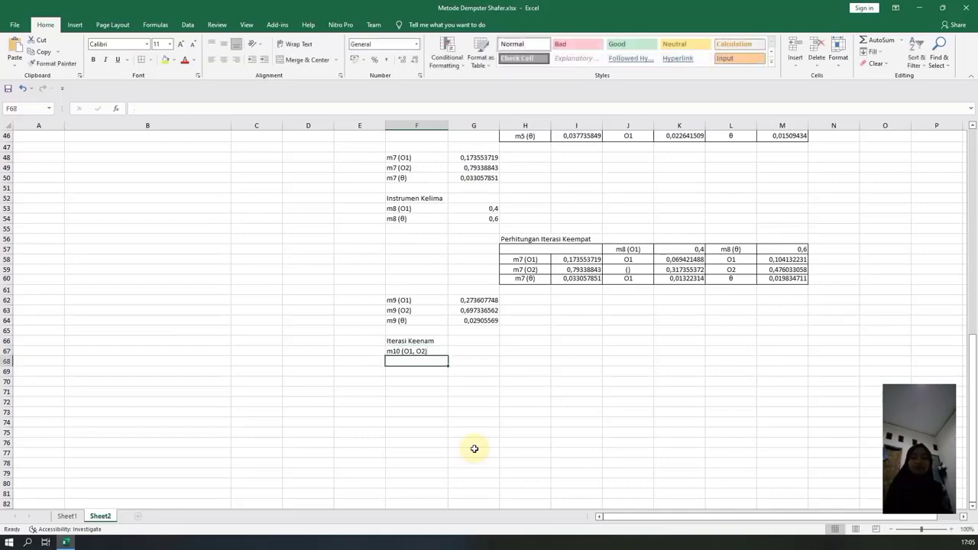
Link the m10 (O1, O2) mass in G67 to the belief value of instrument I17 with =C7.
left_click(468, 348)
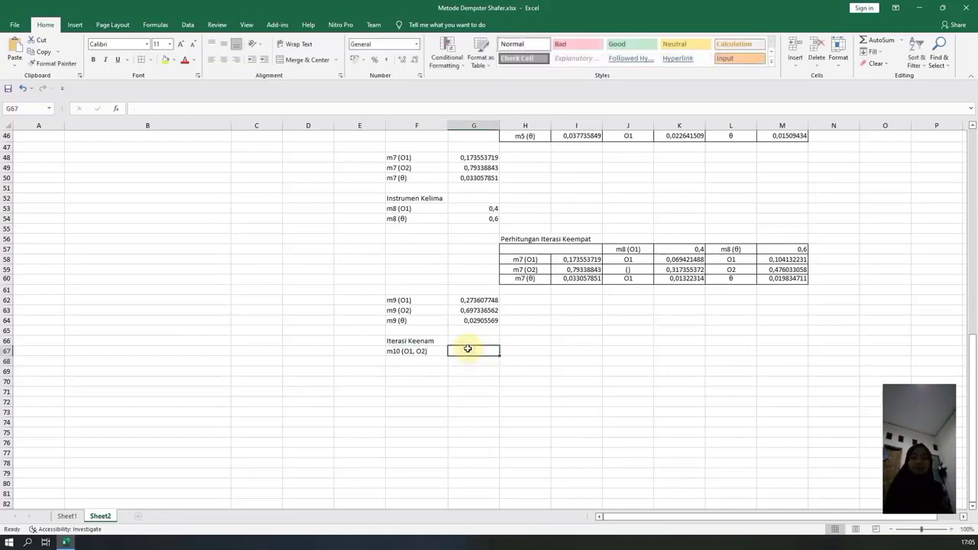
type("=")
scroll(467, 349, "up", 15)
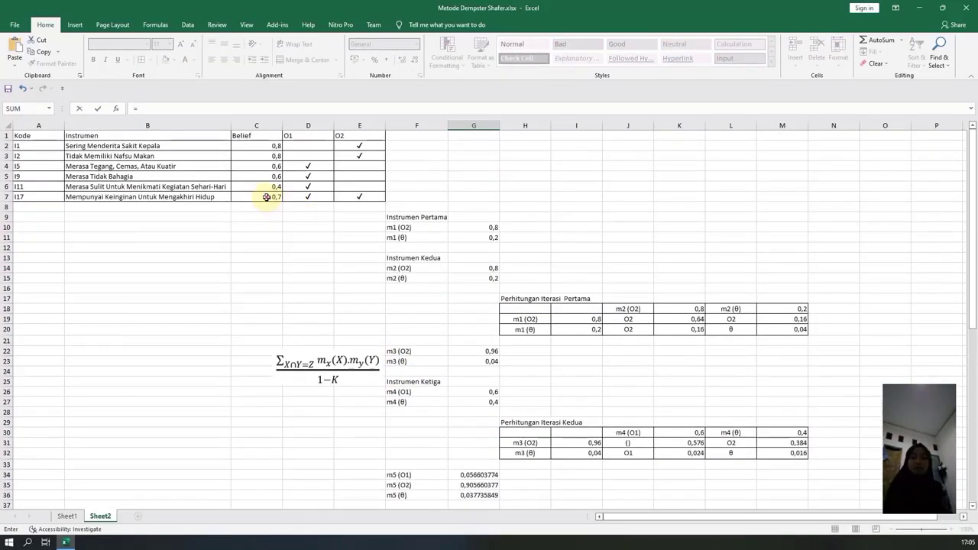
left_click(266, 197)
key("Return")
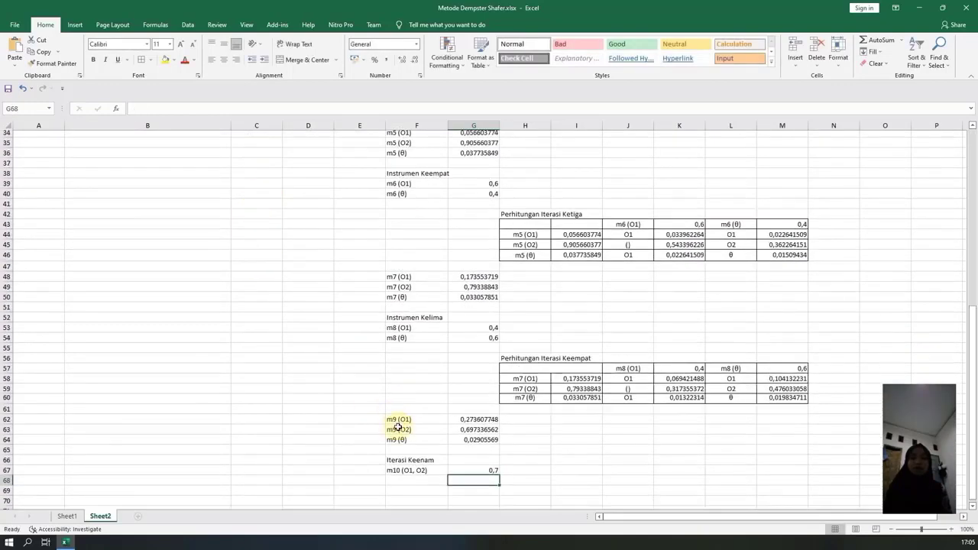
Label F68 as m10 (θ).
scroll(398, 427, "down", 2)
left_click(402, 433)
type("m10")
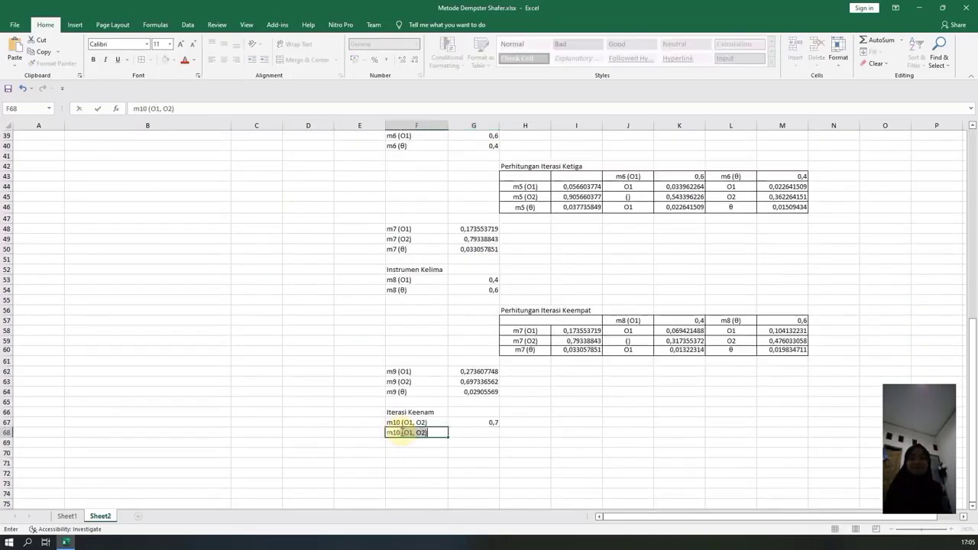
type(" (θ")
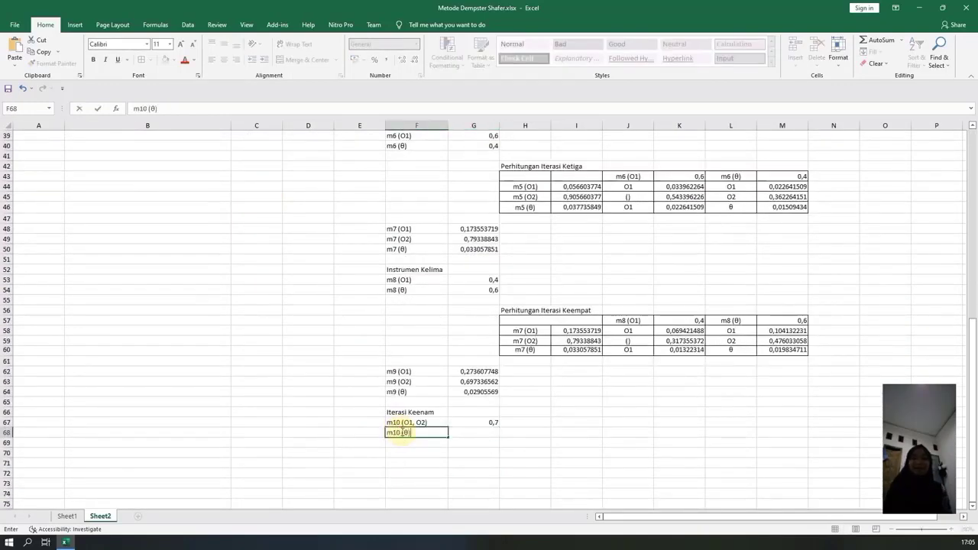
Calculate the m10 (θ) mass in G68 with =1-G67.
key("Tab")
type("=1")
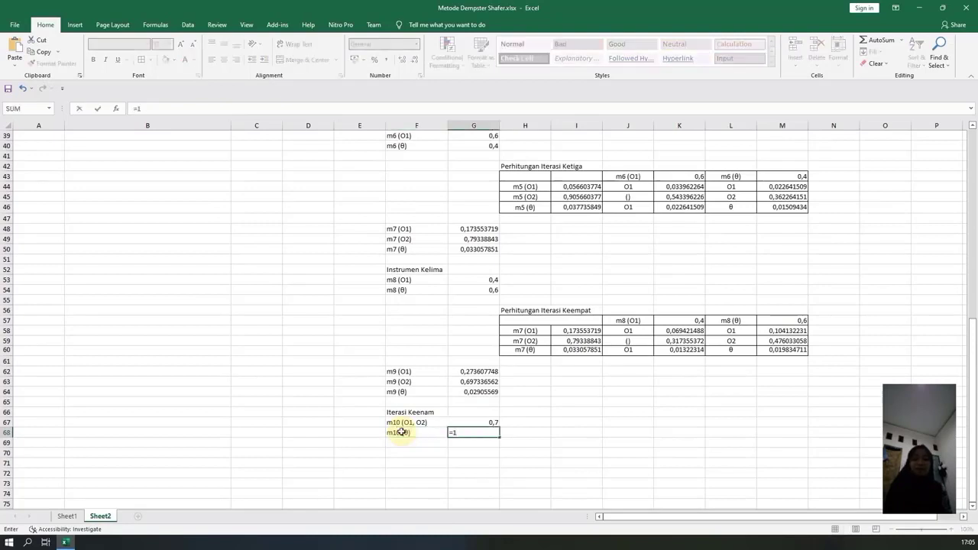
type("-")
left_click(466, 421)
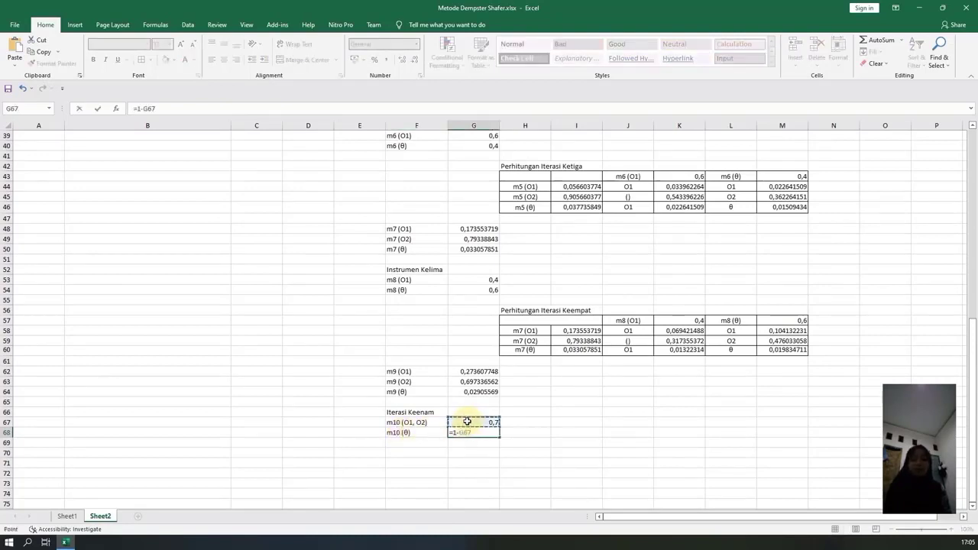
key("Return")
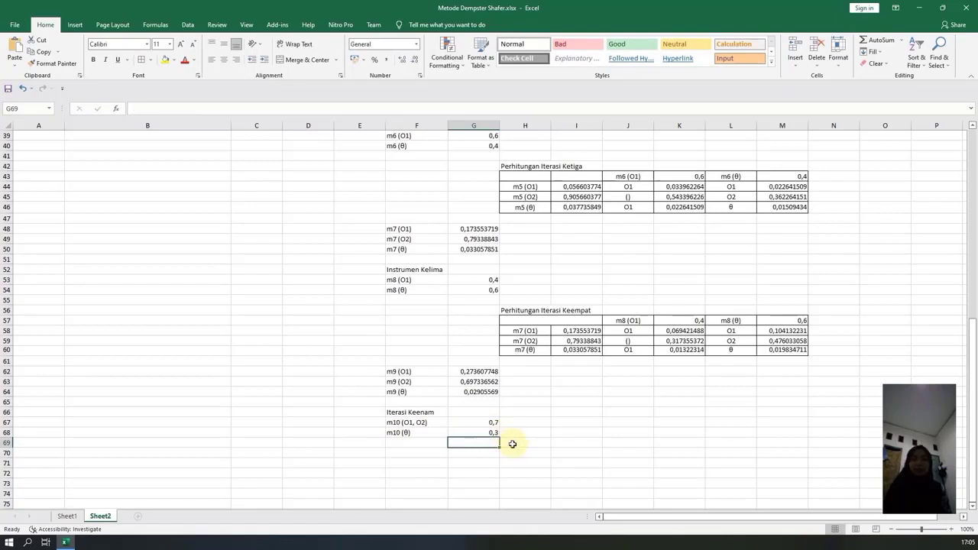
Enter the heading Perhitungan Iterasi Keenam in H70.
left_click(537, 443)
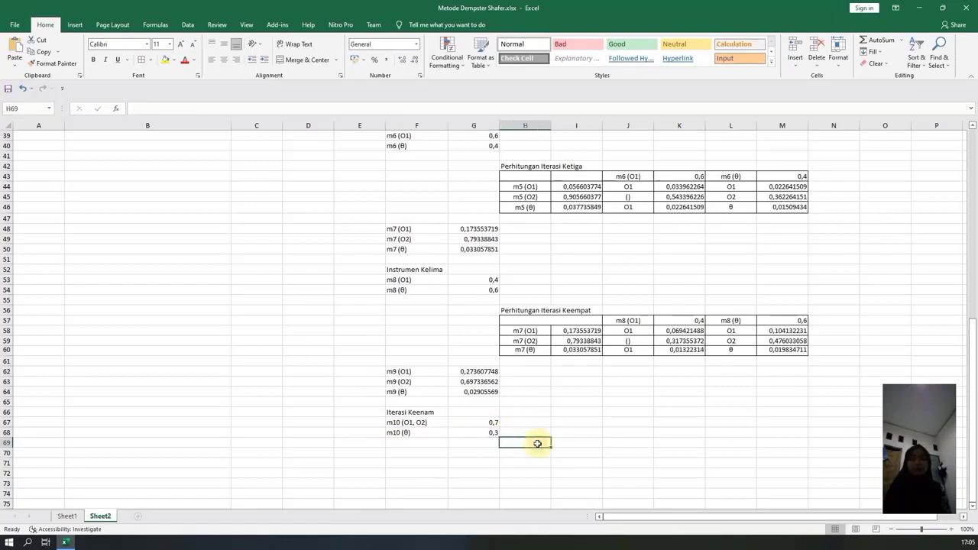
left_click(539, 451)
type("Pe")
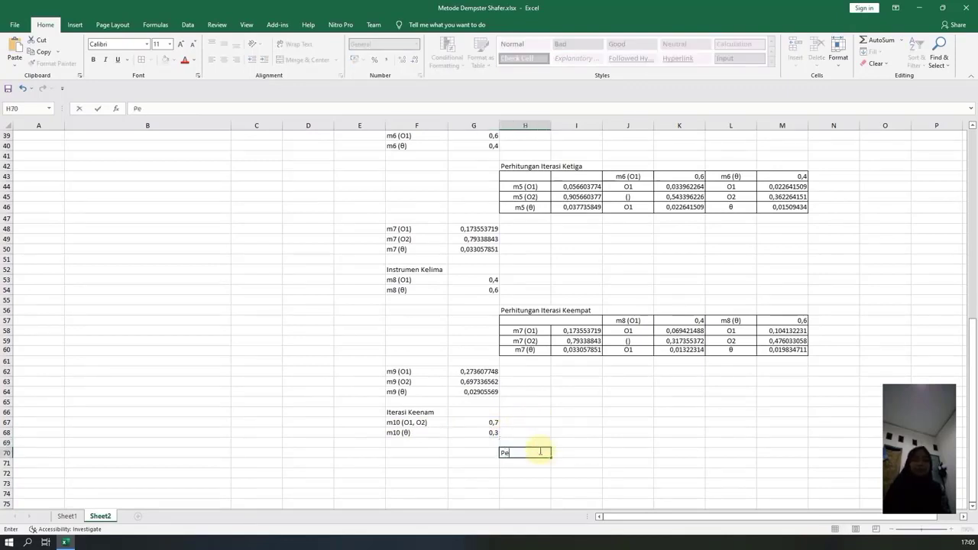
type("rhitungan Iterasi")
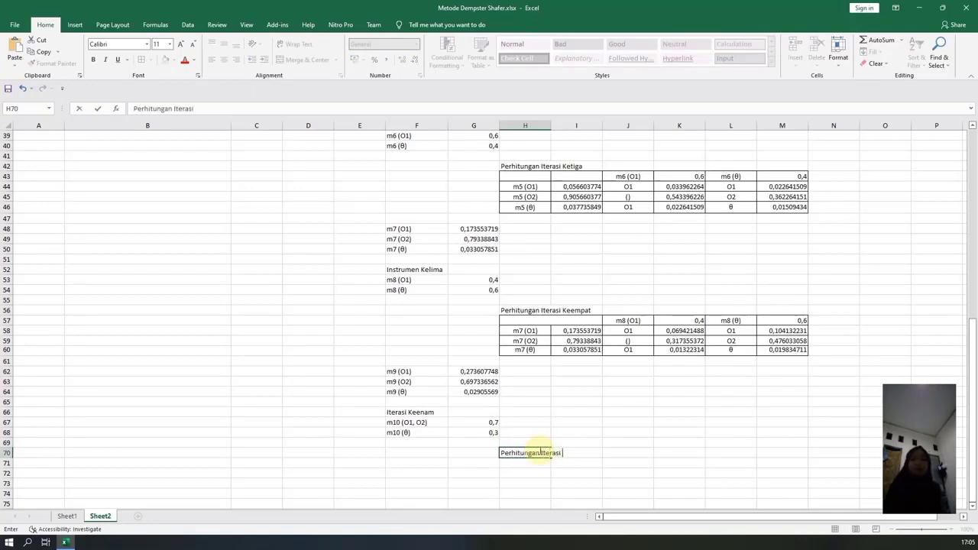
type(" Keenam")
Copy the three m9 labels from F62:F64 into H72:H74 as the new table's row labels.
scroll(542, 453, "down", 1)
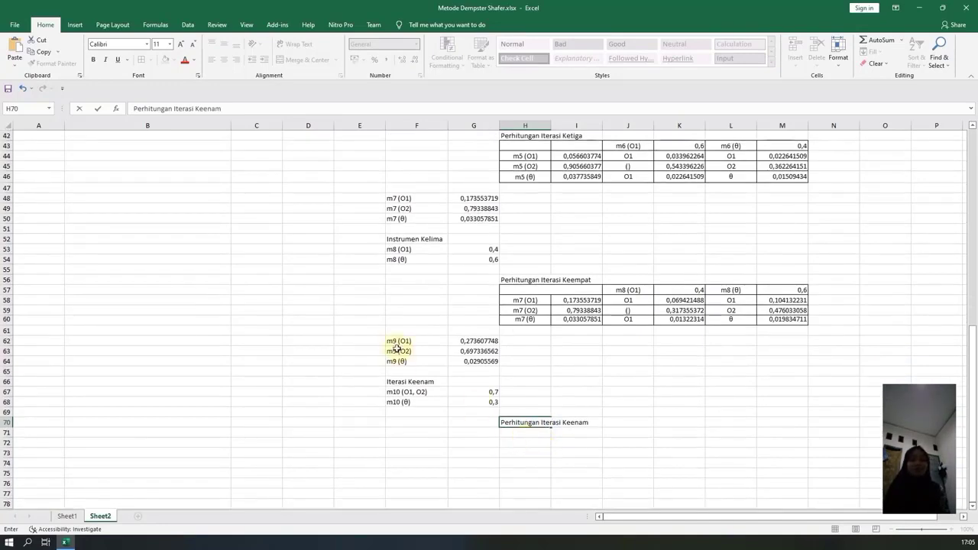
scroll(402, 344, "down", 2)
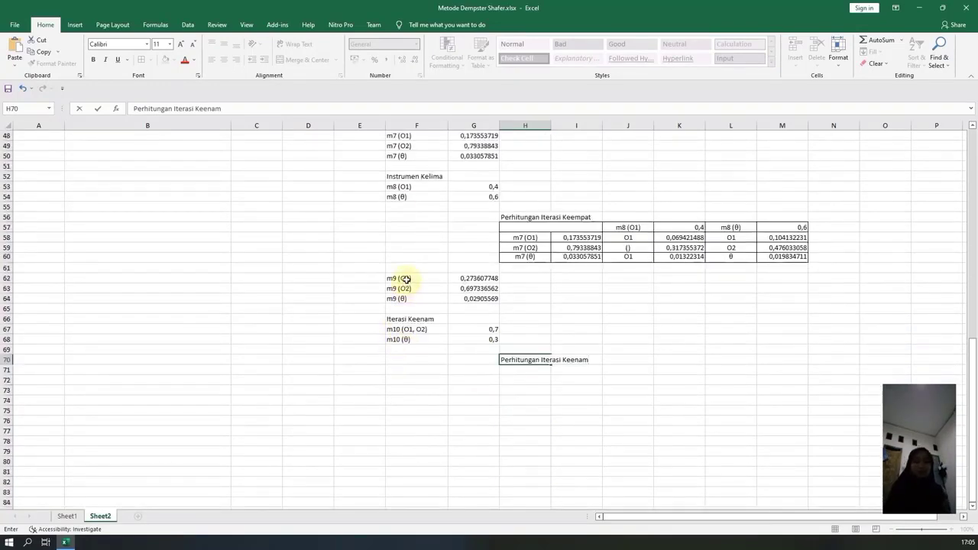
left_click_drag(405, 280, 405, 298)
key("ctrl+c")
left_click(522, 380)
key("ctrl+v")
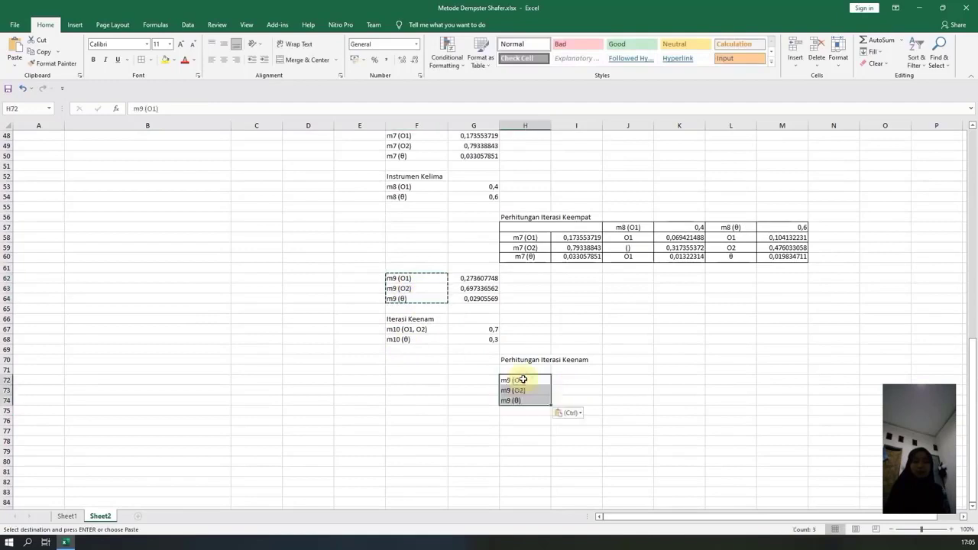
Link I72 to the m9 (O1) mass with =G62 and fill the formula down to I74.
left_click(574, 380)
key("Escape")
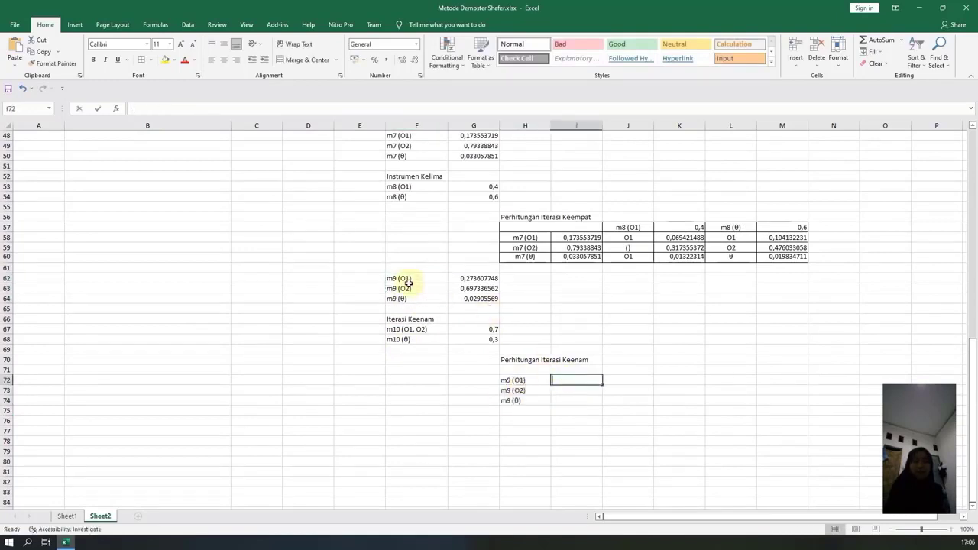
type("=")
left_click(470, 278)
key("Return")
left_click(596, 379)
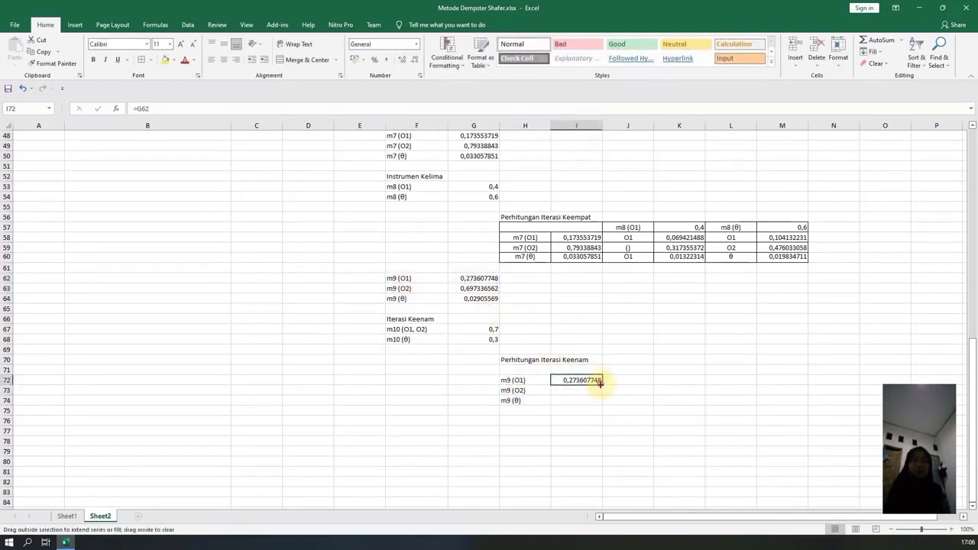
left_click_drag(601, 384, 617, 402)
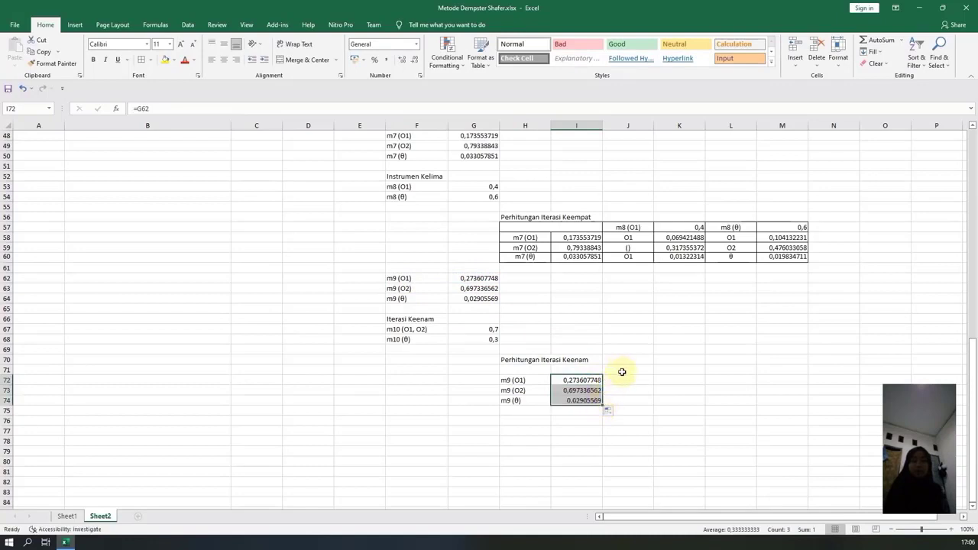
Copy the m10 (O1, O2) label into J71 and the m10 (θ) label into L71 as the table's column headers.
left_click(408, 328)
key("ctrl+c")
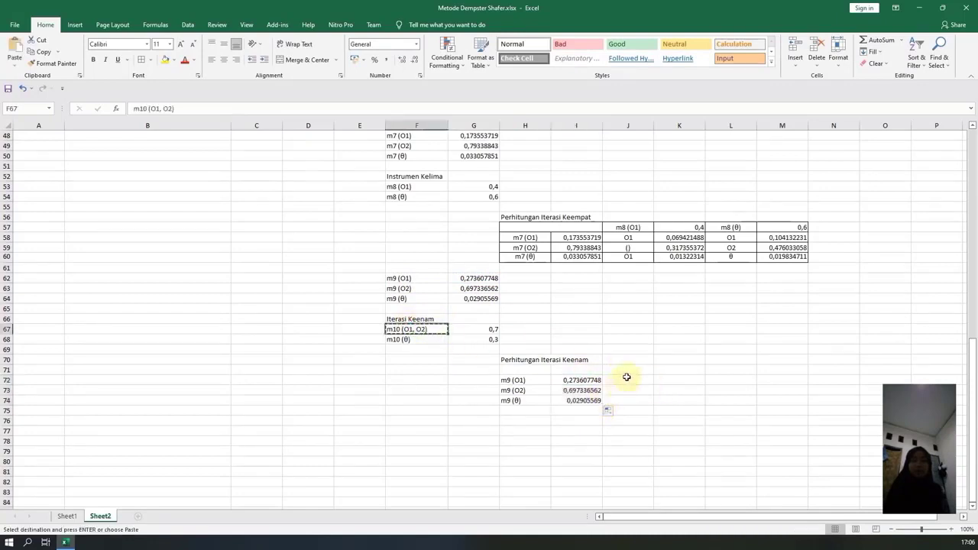
left_click(628, 370)
key("ctrl+v")
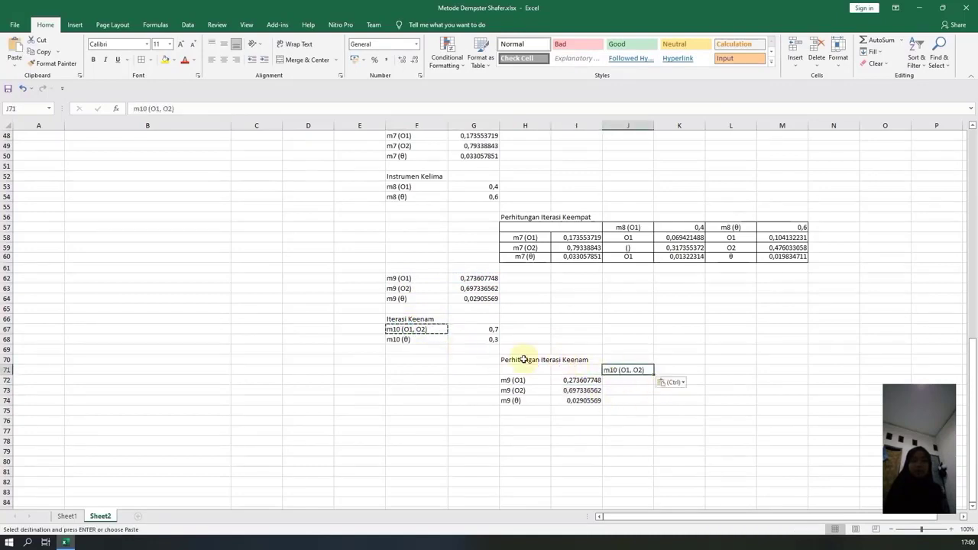
left_click(400, 339)
key("ctrl+c")
left_click(731, 371)
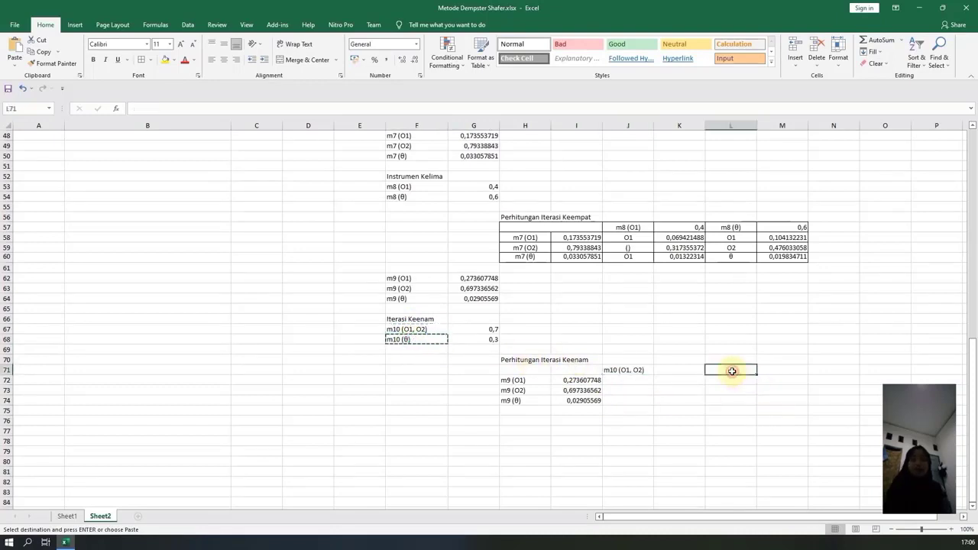
key("ctrl+v")
Link the m10 masses into the table's header row with =G67 in K71 and =G68 in M71.
left_click(664, 370)
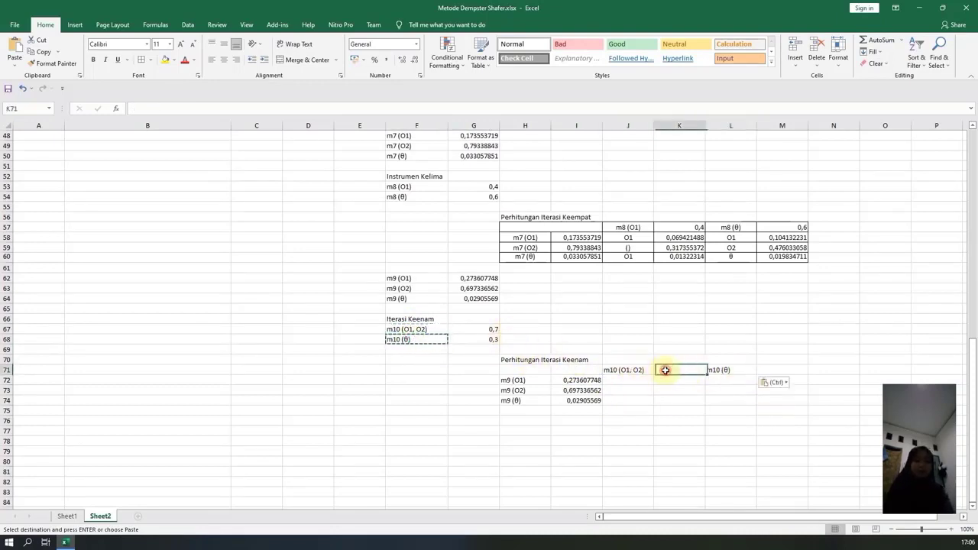
type("=")
left_click(489, 329)
key("Return")
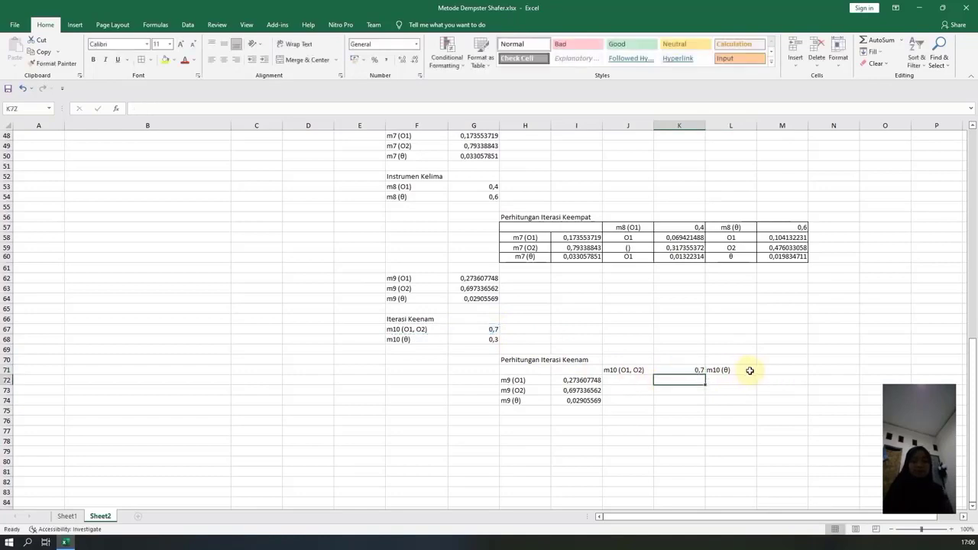
left_click(750, 371)
key("Right")
type("=")
left_click(489, 340)
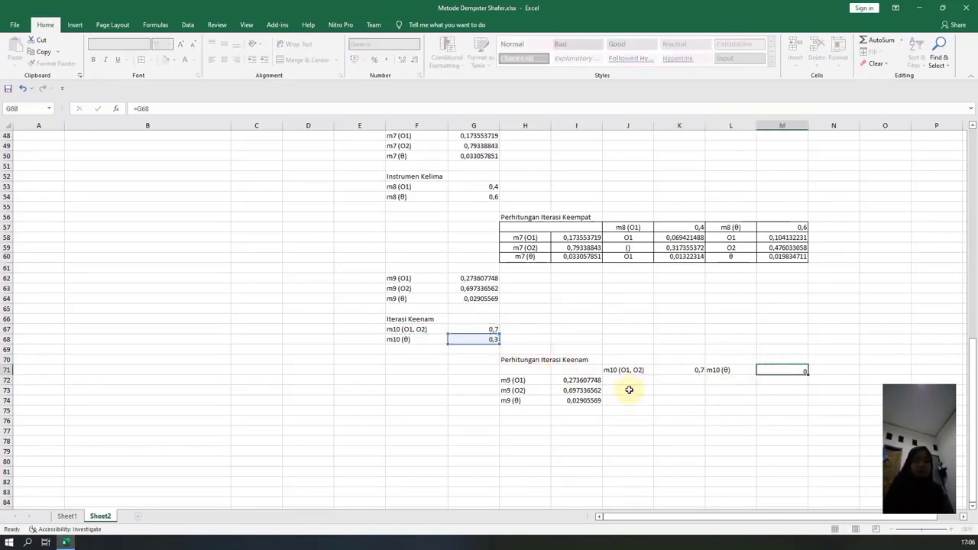
key("Return")
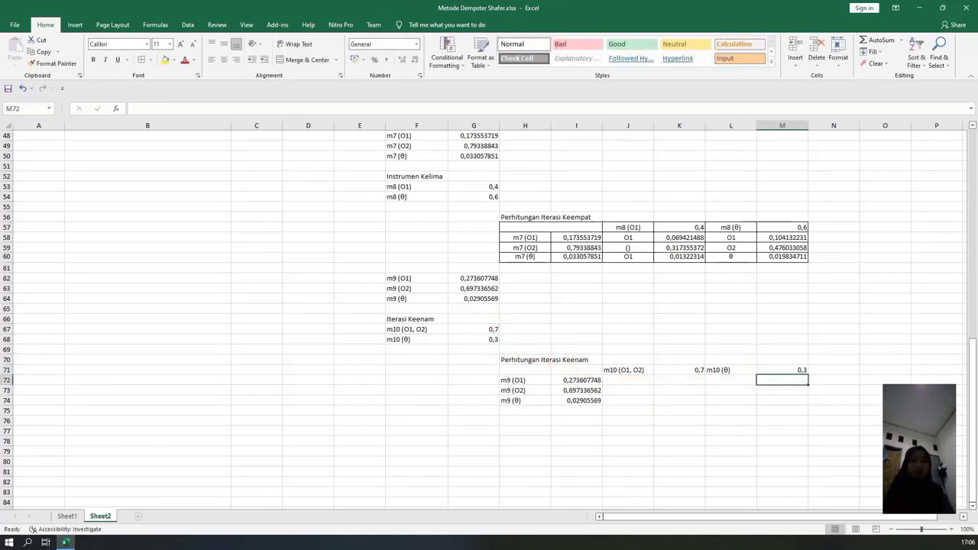
key("super+v")
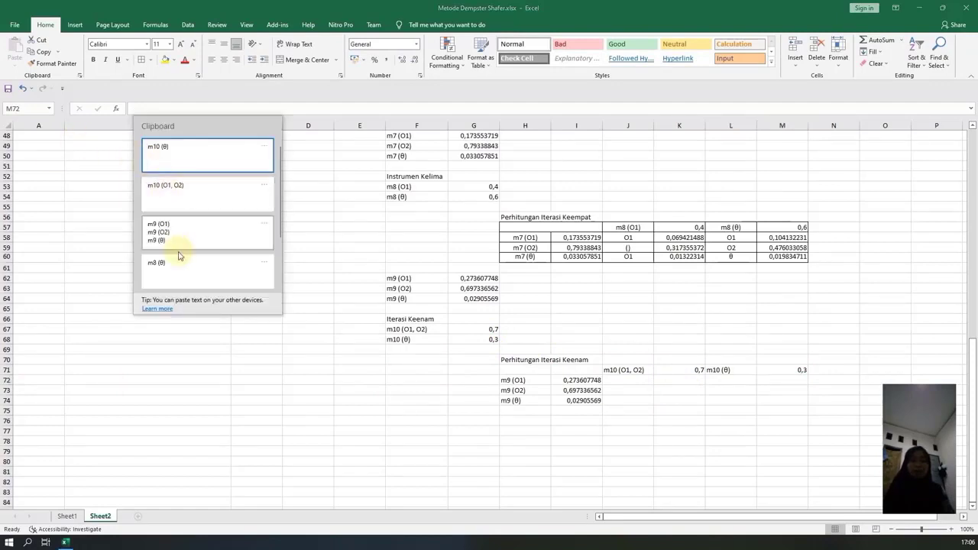
key("Escape")
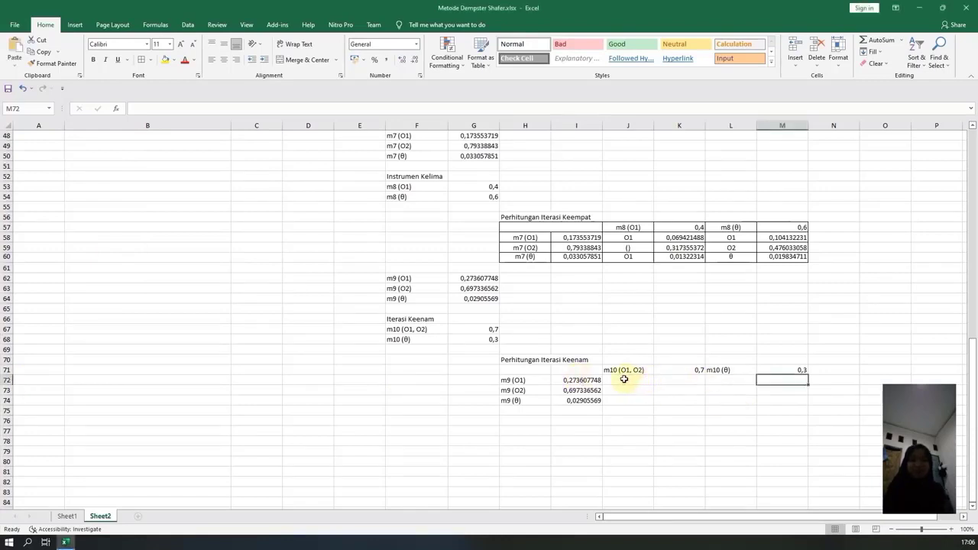
Center the label cells H72:H74, J71:J74 and L71:L74 of the Perhitungan Iterasi Keenam table.
left_click_drag(620, 372, 624, 402)
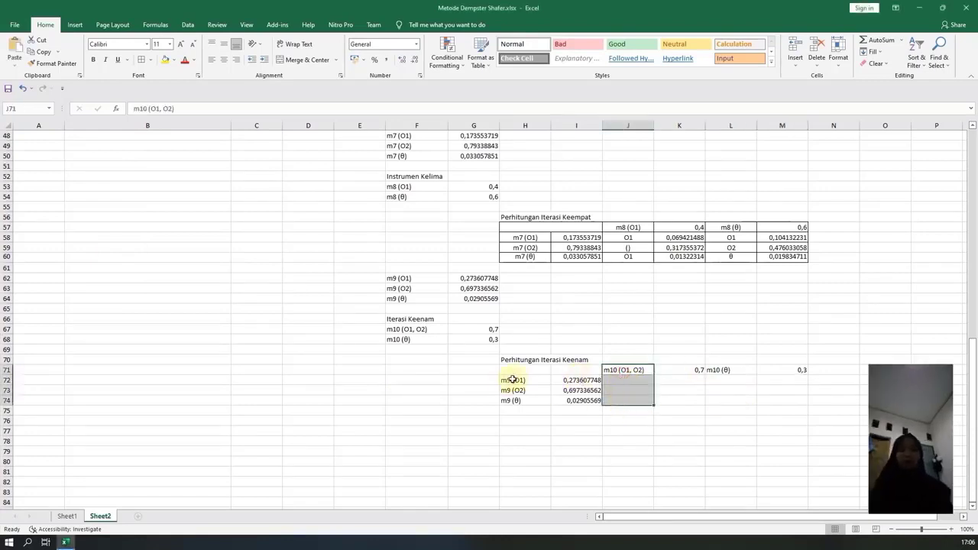
left_click_drag(514, 380, 517, 400, "ctrl")
left_click_drag(725, 370, 725, 400, "ctrl")
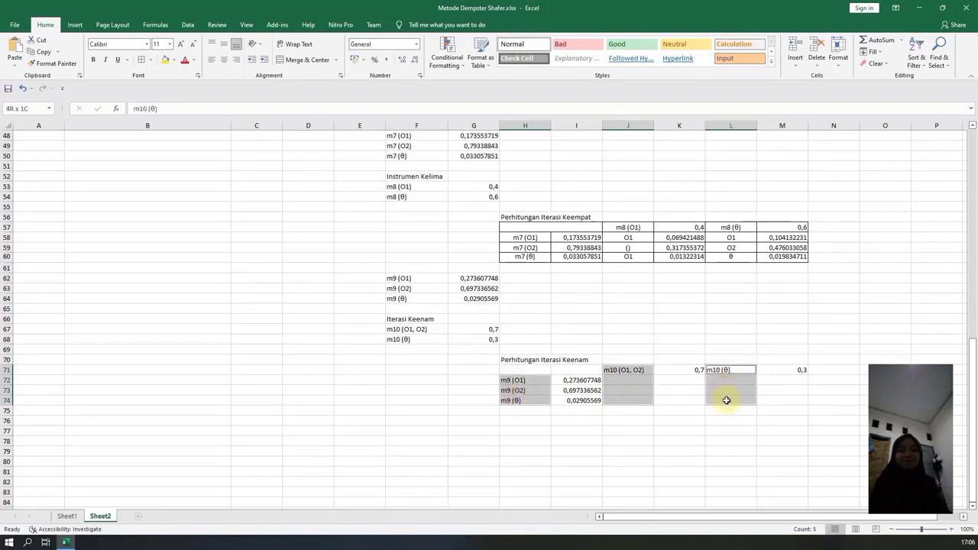
left_click(224, 60)
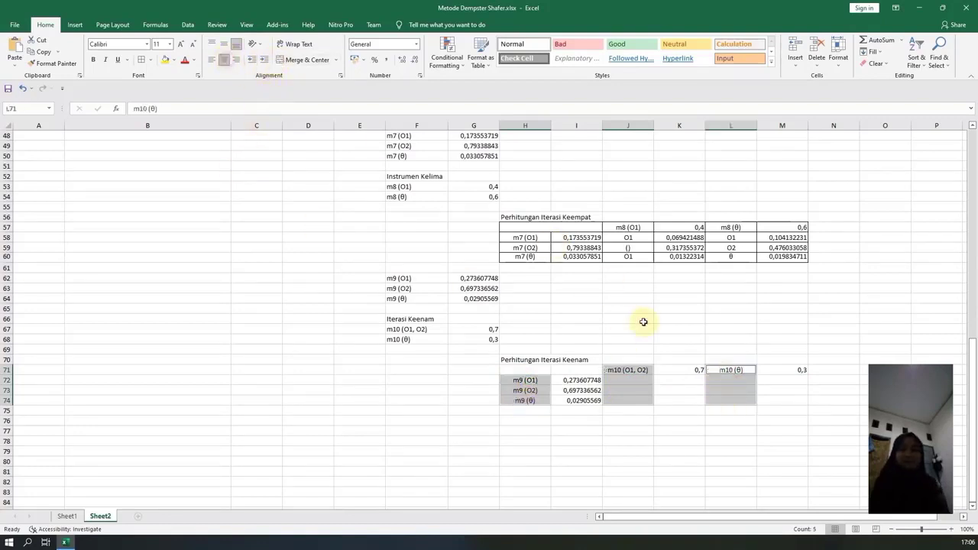
left_click(667, 391)
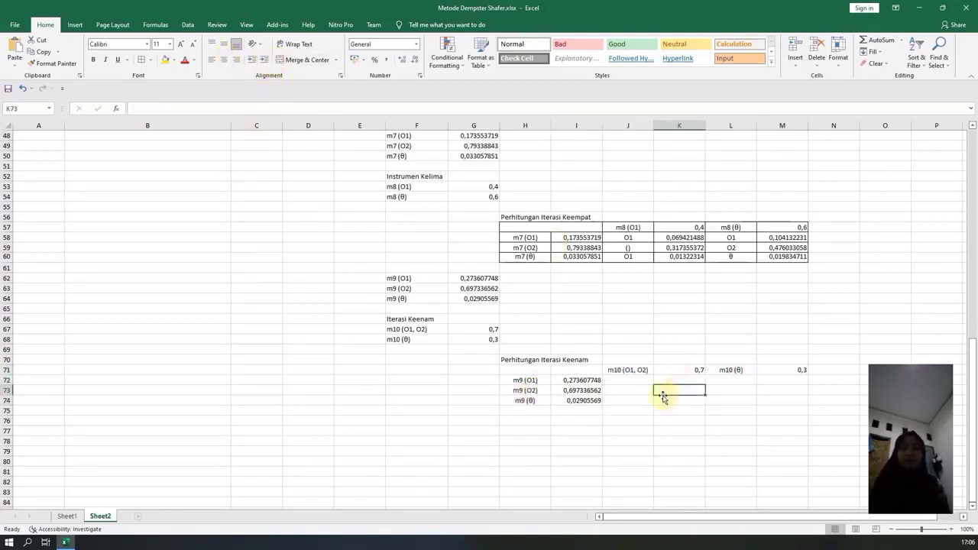
left_click(627, 379)
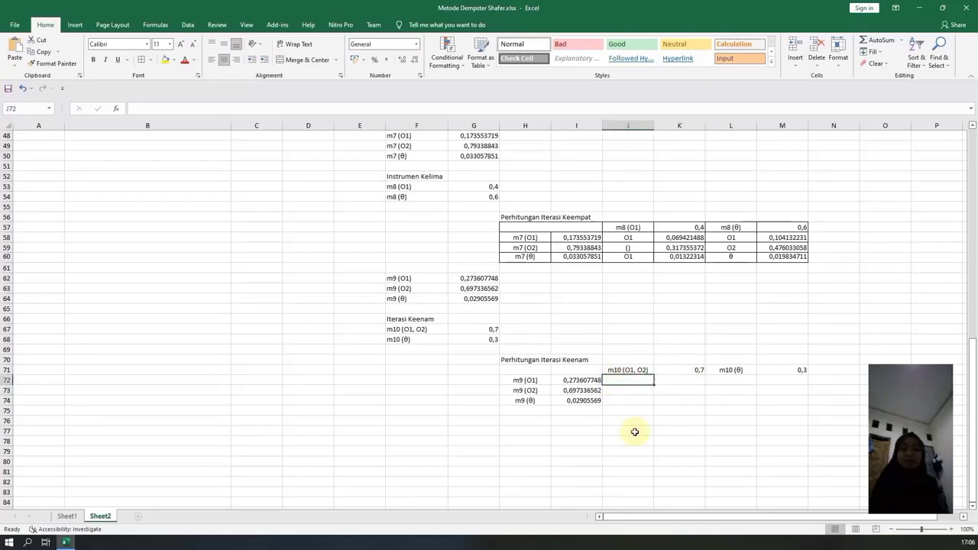
Label J72 as O1 and enter the product formula =I72*K71 in K72.
type("O1")
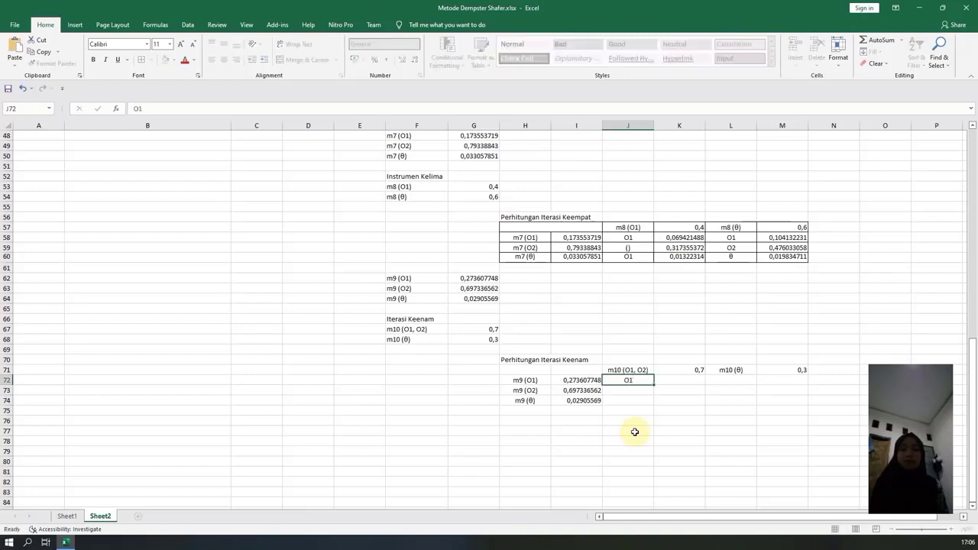
key("Tab")
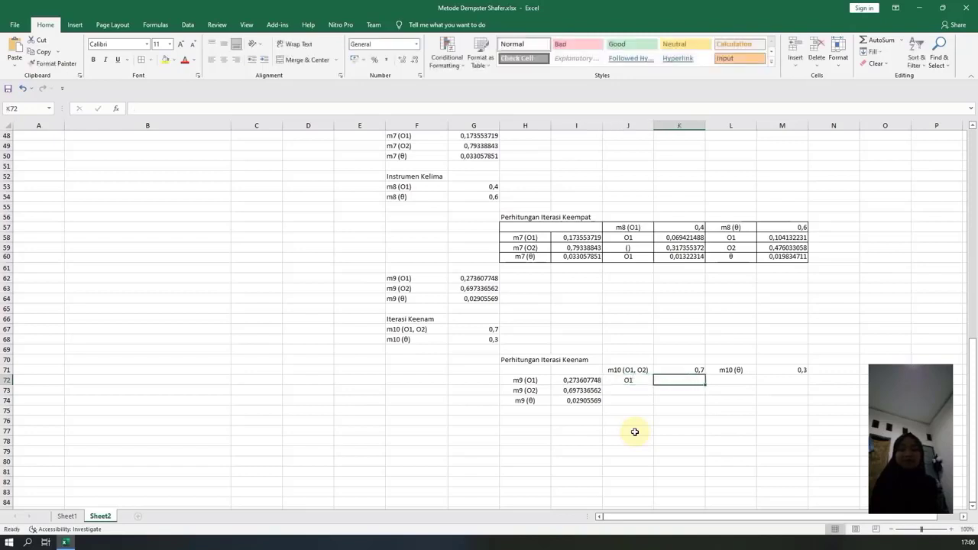
type("=")
left_click(587, 381)
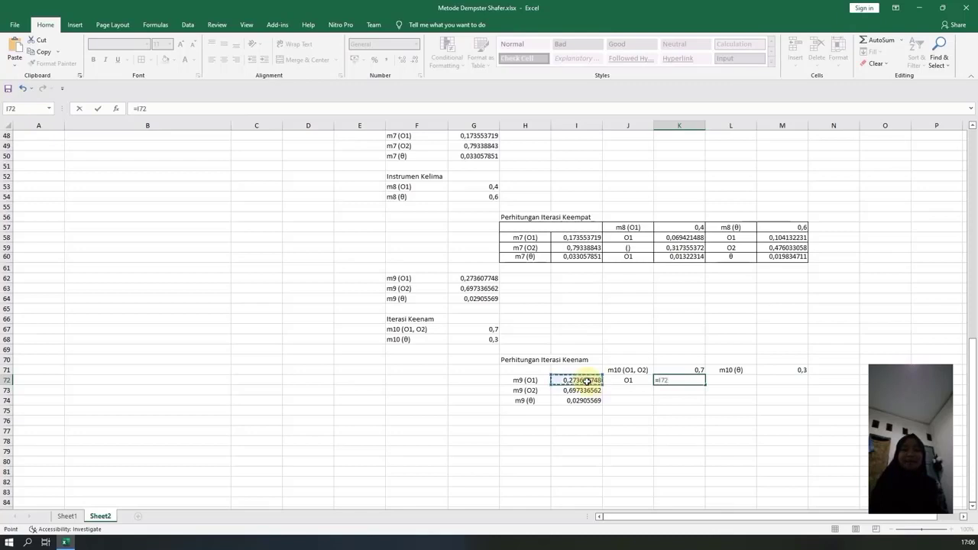
type("*")
left_click(674, 371)
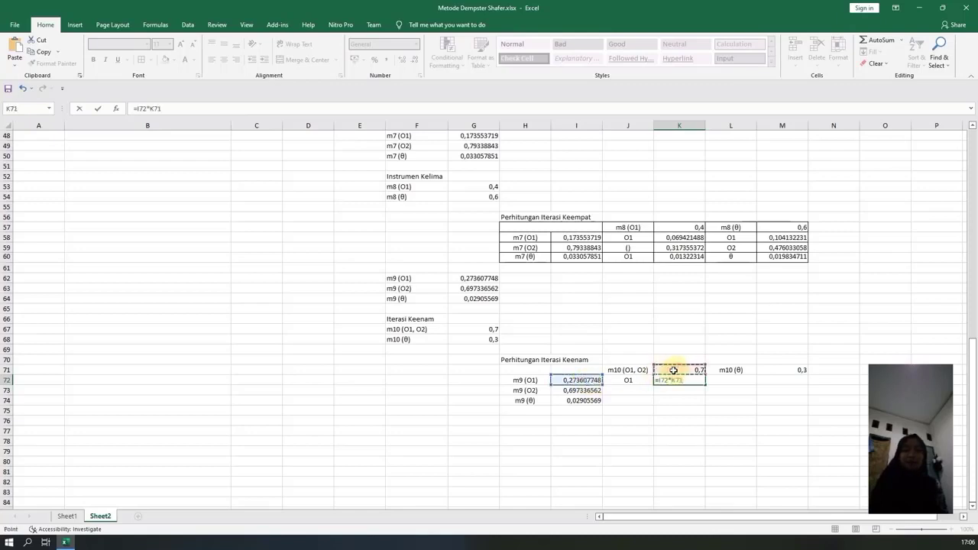
key("Return")
Label J73 as O2 and calculate its mass in K73 with =I73*K71.
left_click(631, 389)
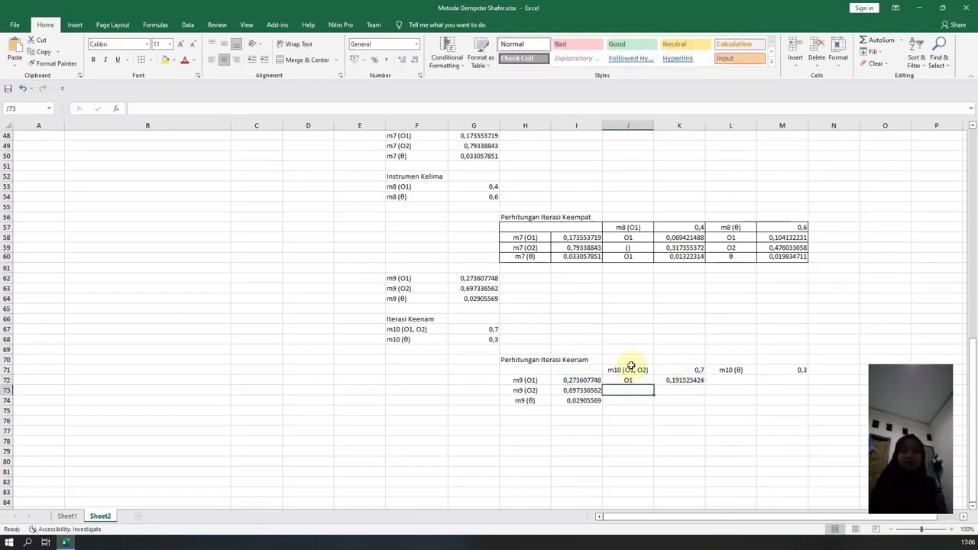
type("O1")
key("Tab")
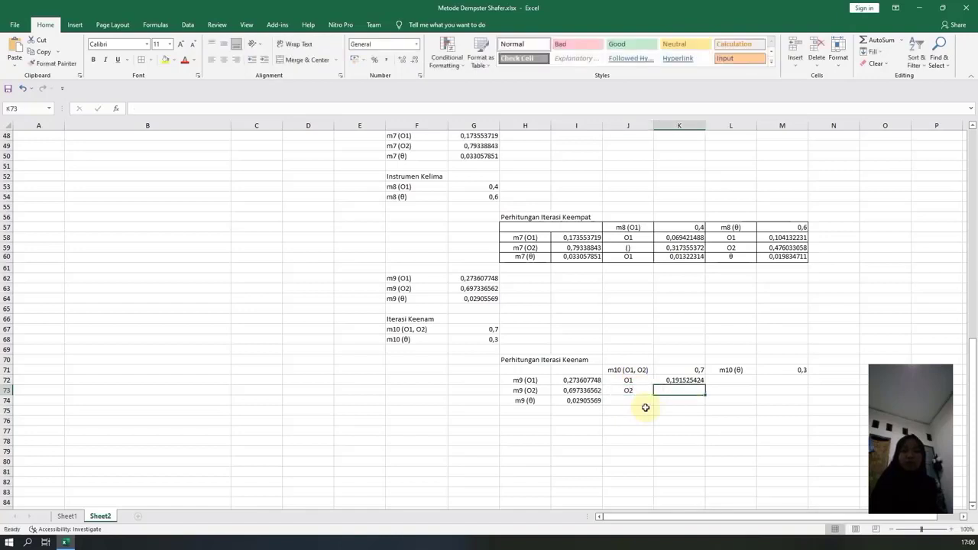
type("=")
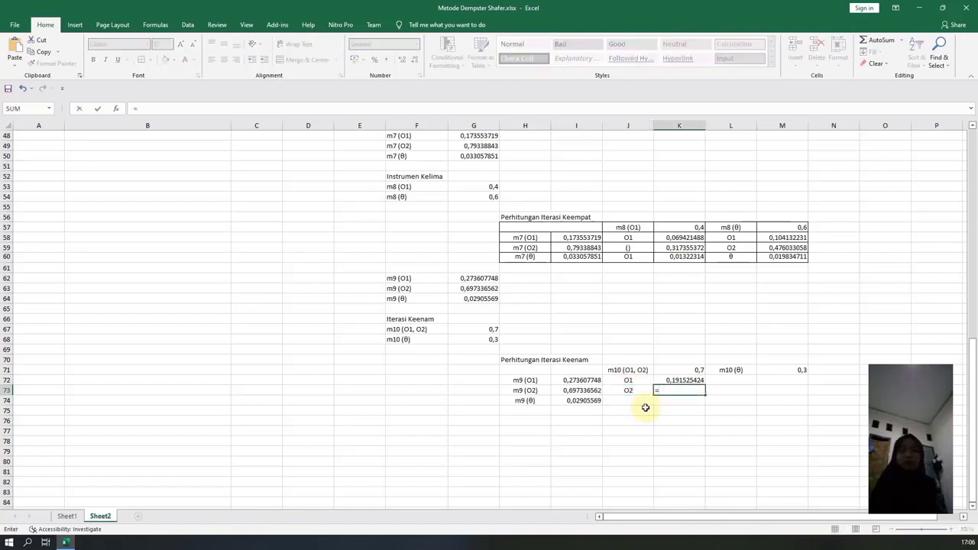
left_click(585, 389)
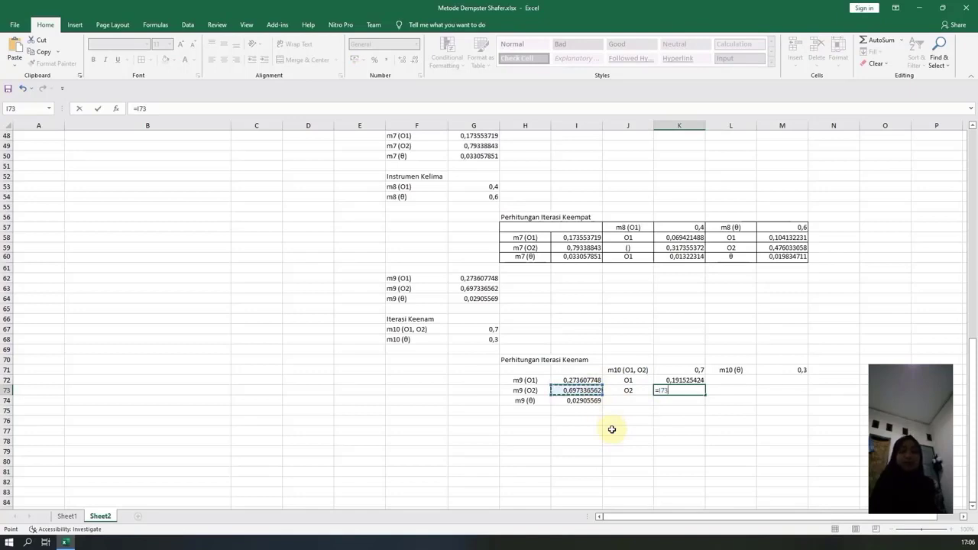
type("+")
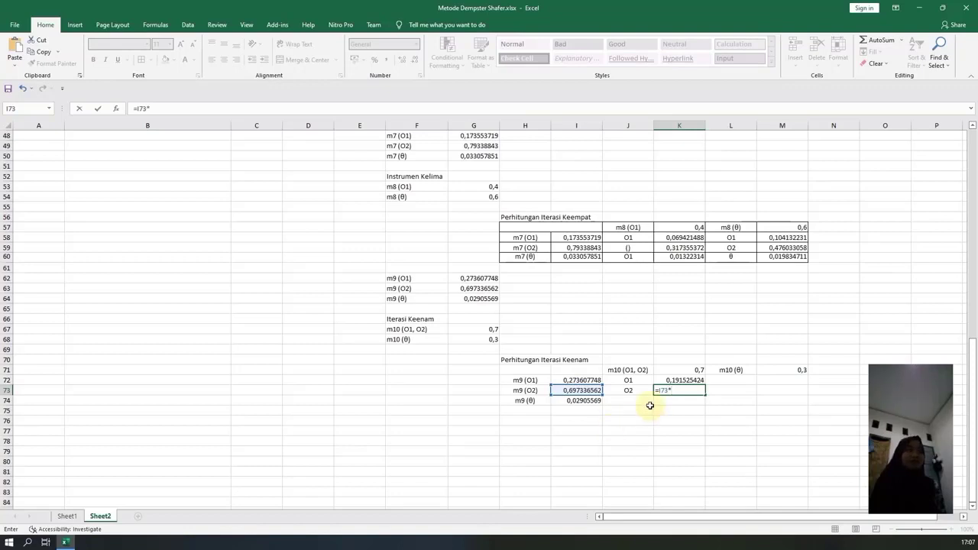
left_click(679, 370)
key("Return")
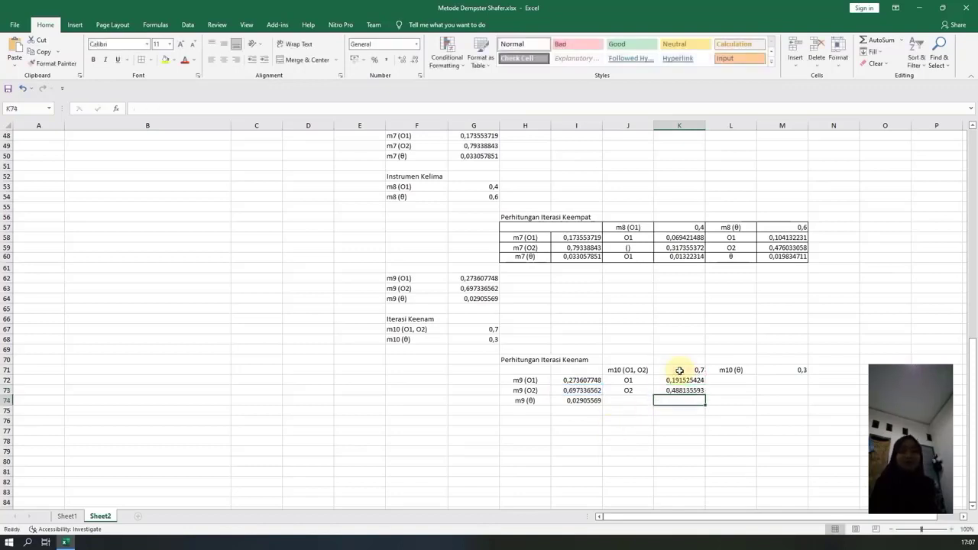
left_click(684, 379)
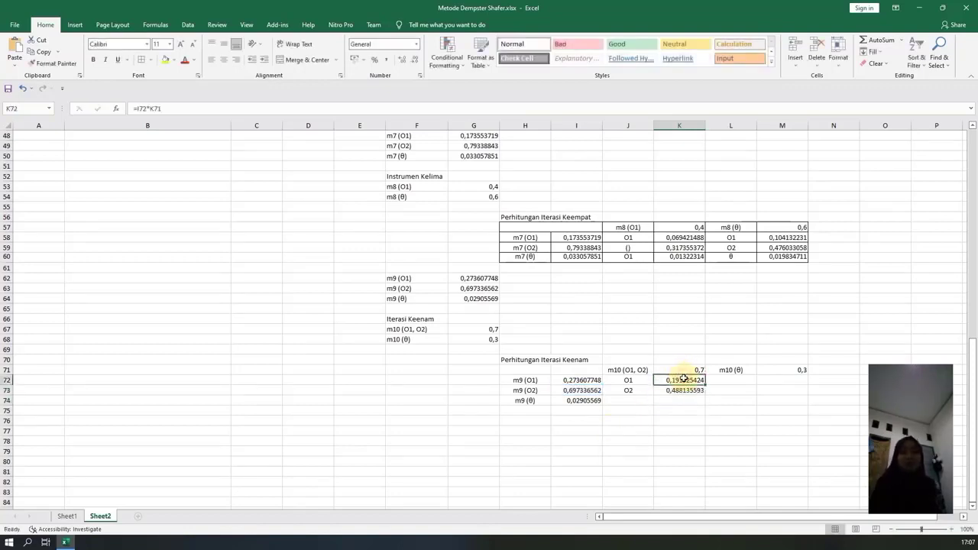
Enter the label (O1, O2) in J74 and the formula =I74*K71 in K74.
left_click(637, 400)
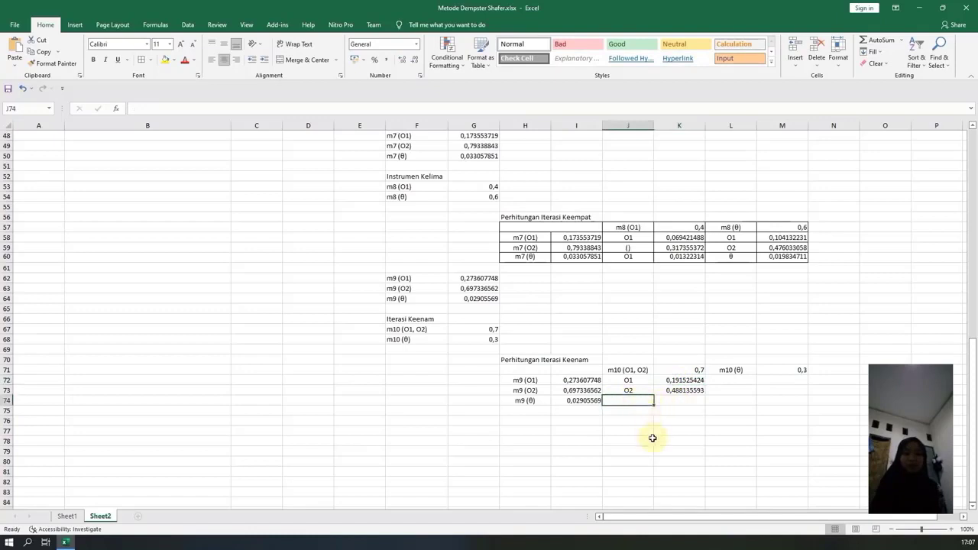
type("(")
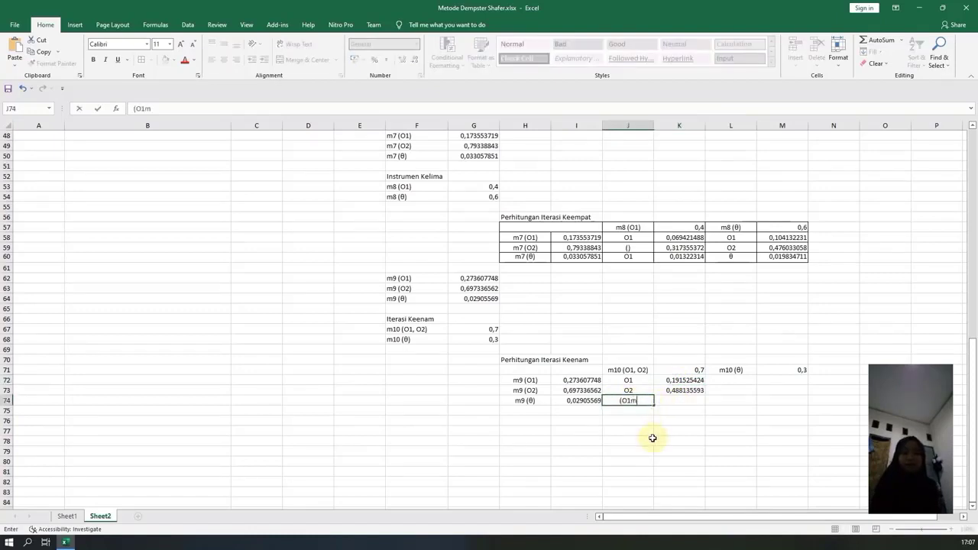
type("O1, O2")
key("Tab")
type("=")
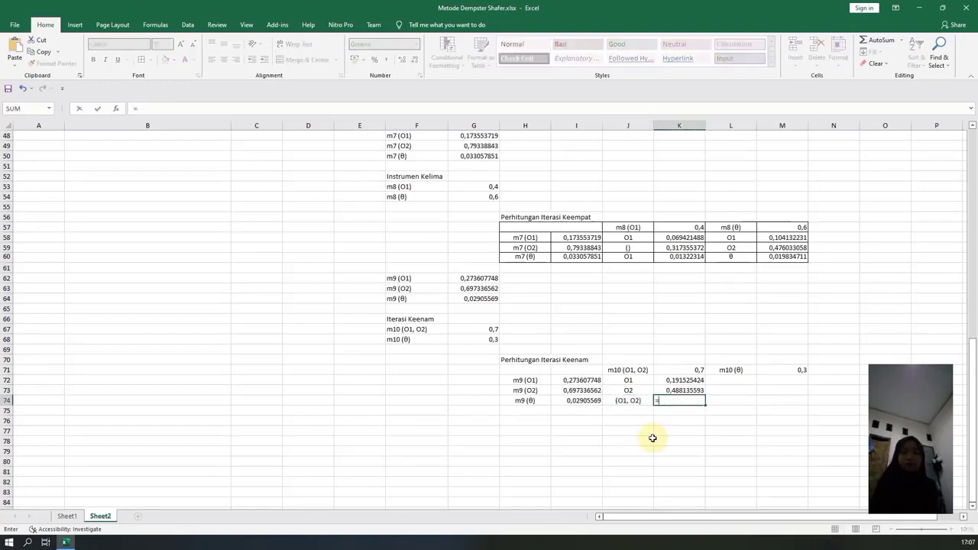
left_click(572, 400)
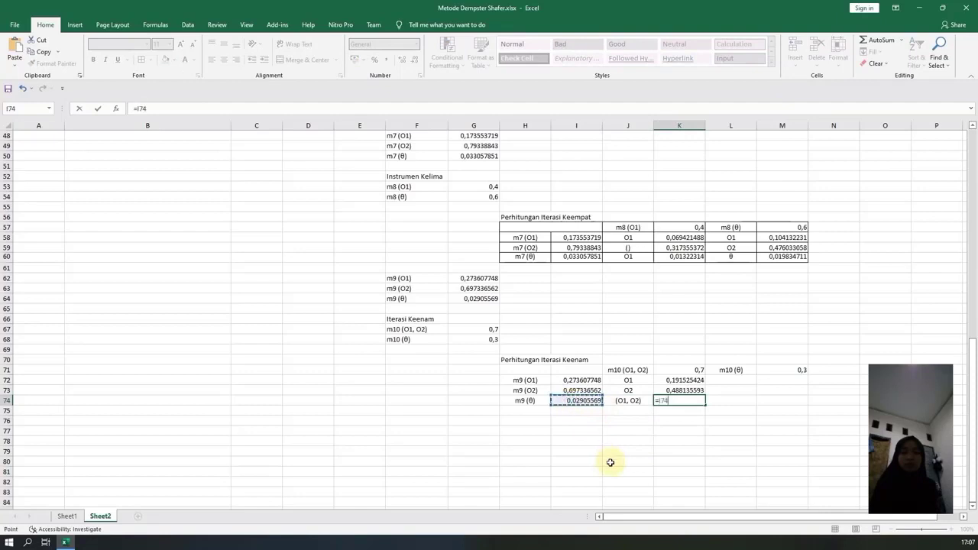
type("*")
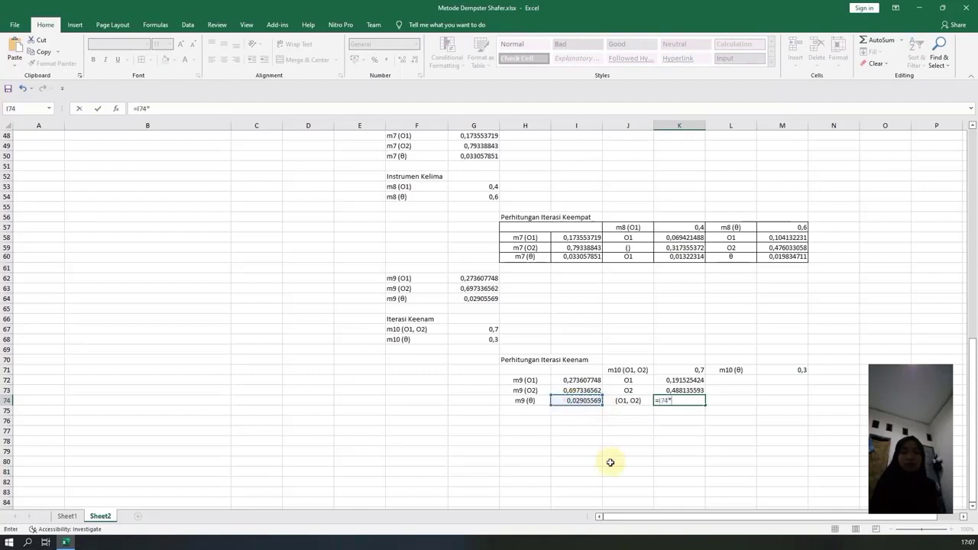
left_click(680, 370)
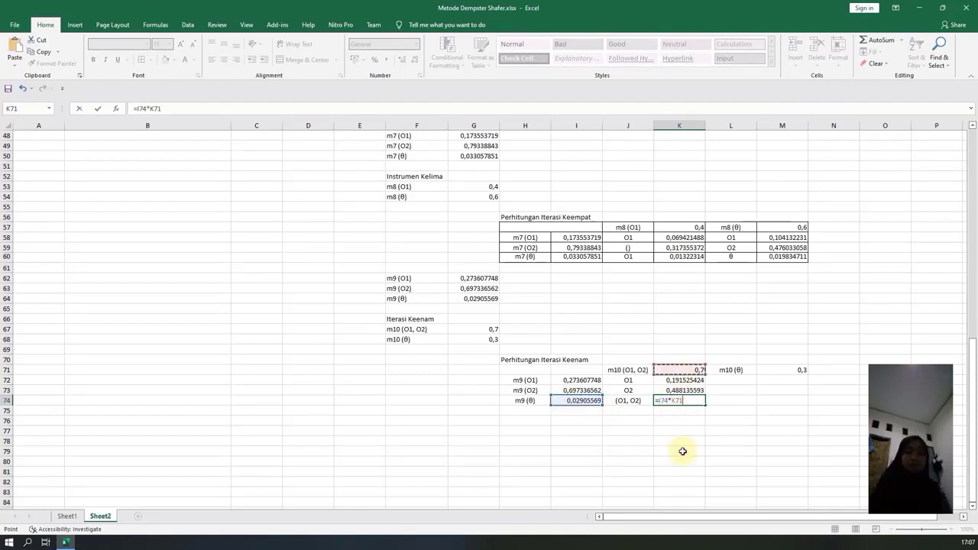
key("Return")
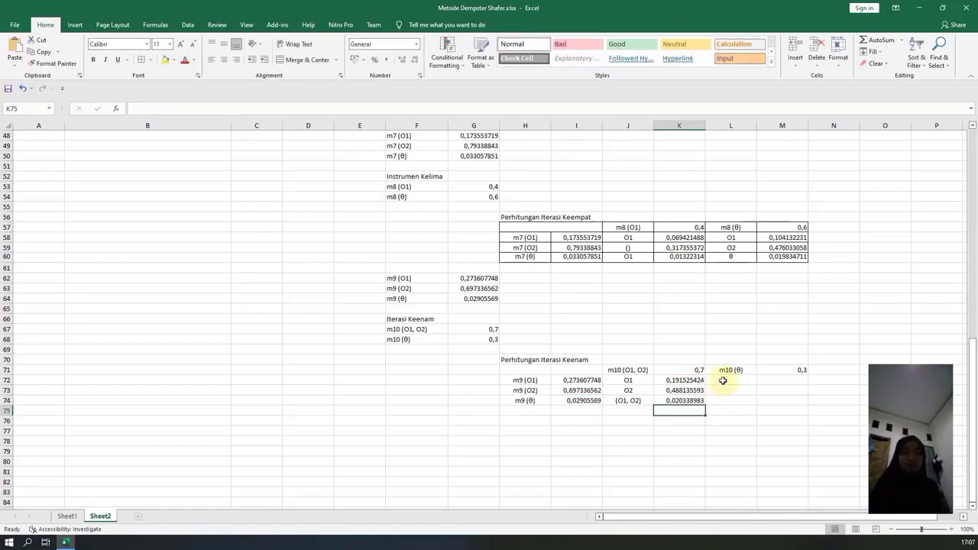
Label L72 under m10 (θ) as O1 and enter =I72*M71 in M72.
left_click(727, 379)
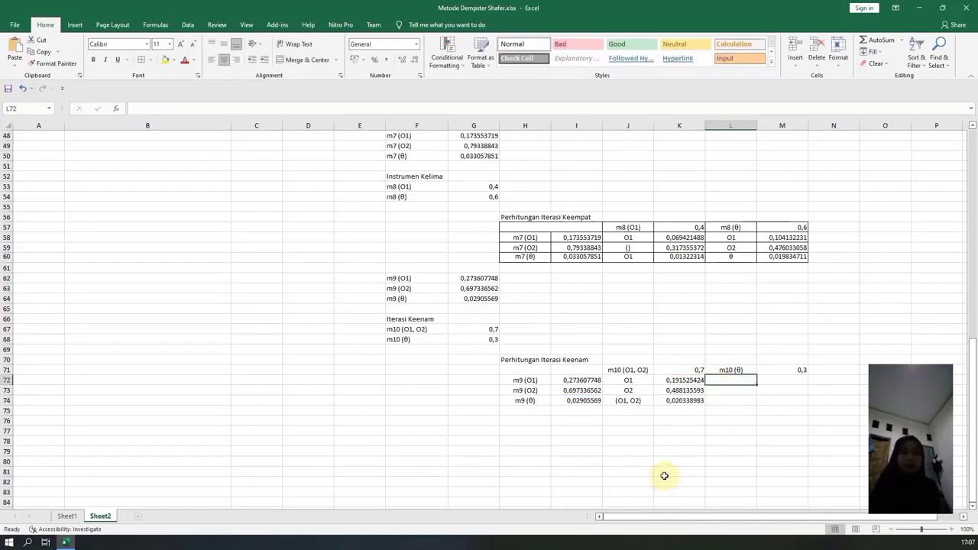
type("O1")
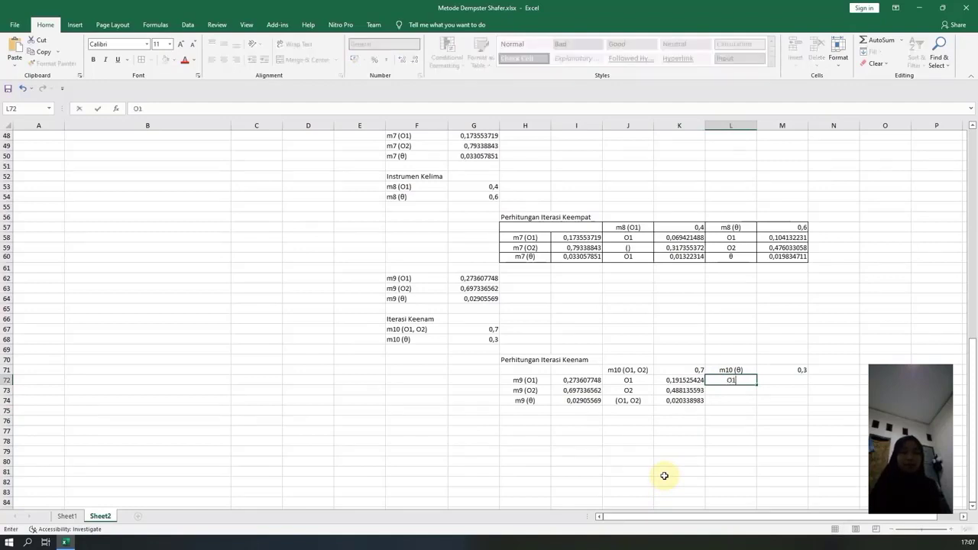
key("Tab")
type("=")
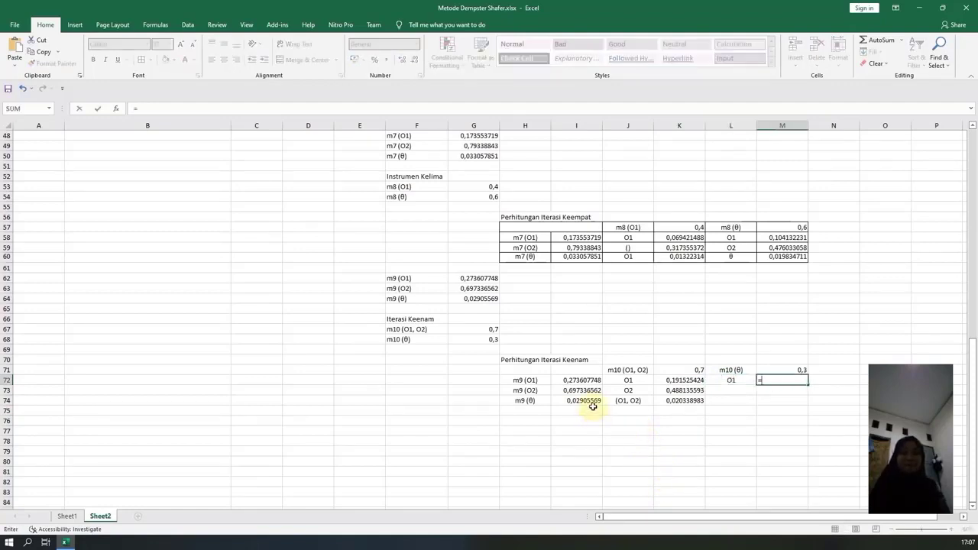
left_click(581, 380)
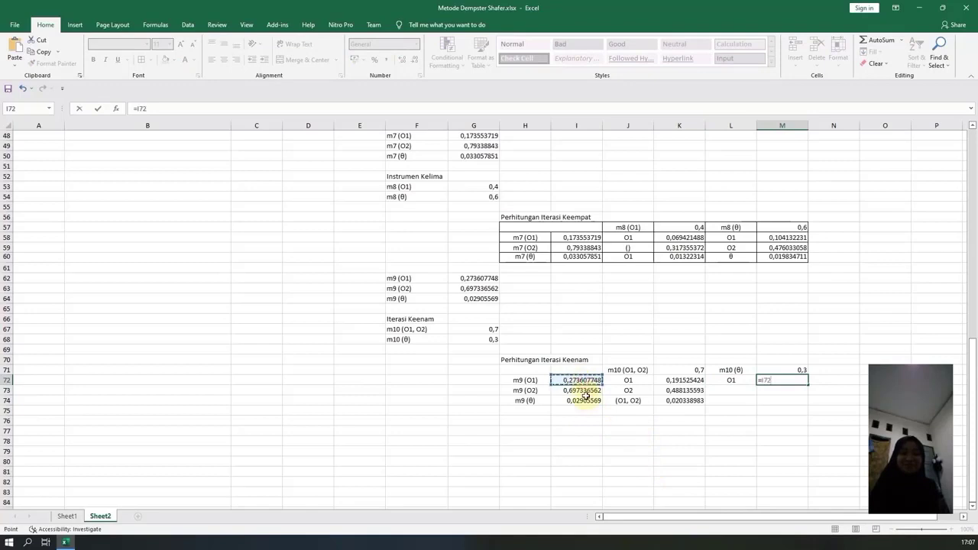
type("*")
left_click(795, 370)
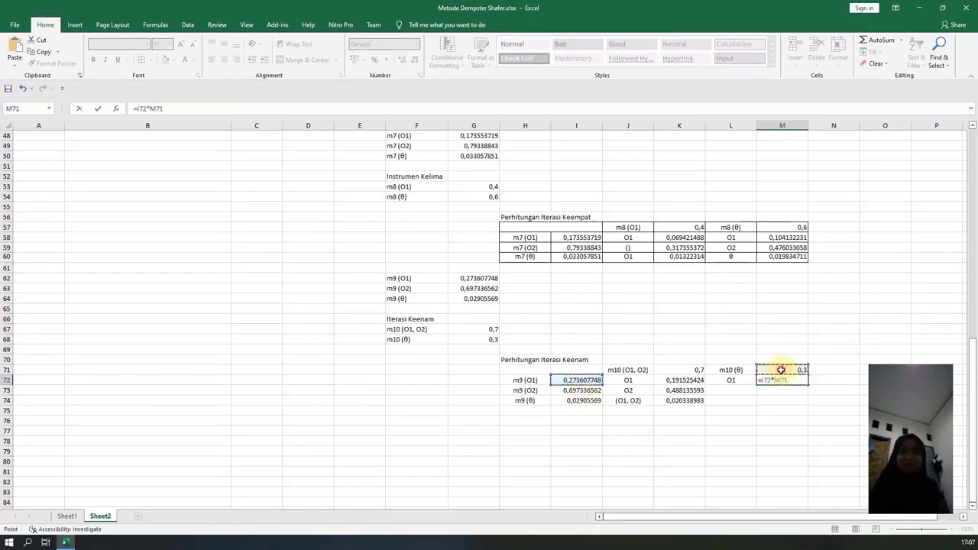
key("Return")
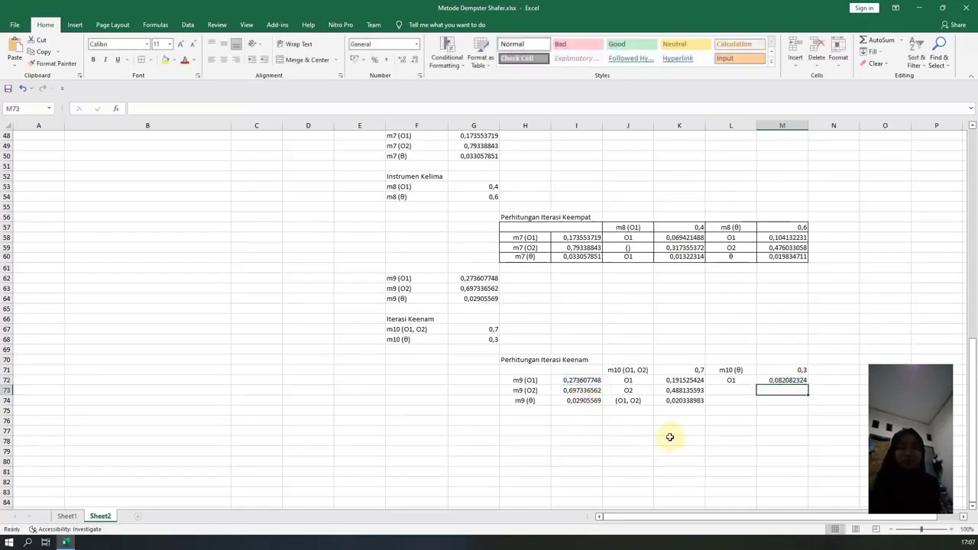
Label L73 under m10 (θ) as O2 and enter =I73*M71 in M73.
left_click(730, 390)
type("O1")
key("BackSpace")
type("2")
key("Tab")
type("=")
left_click(582, 390)
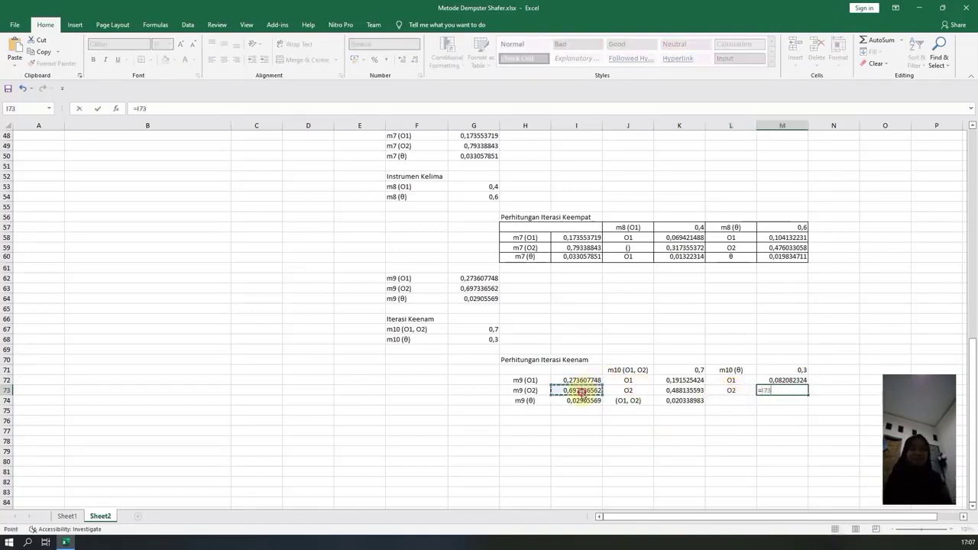
type("*")
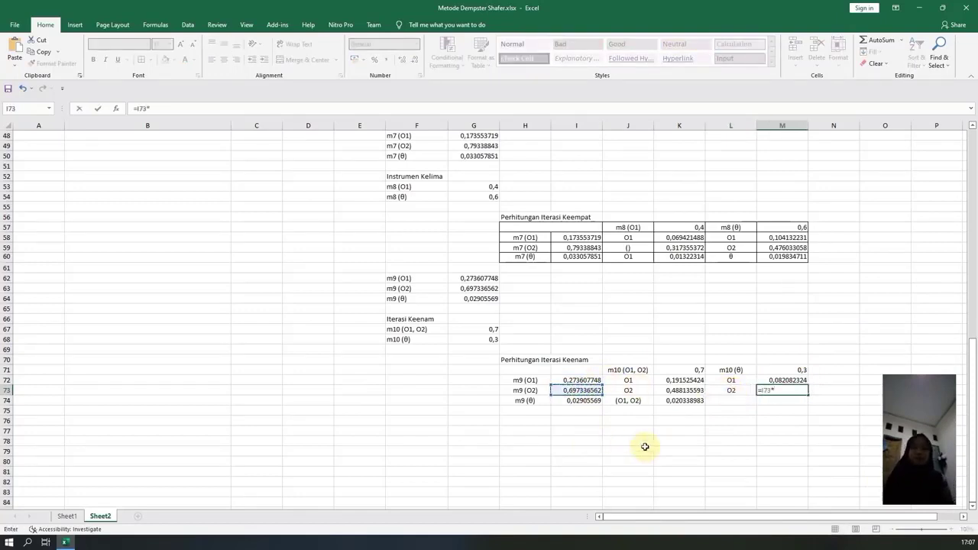
left_click(778, 373)
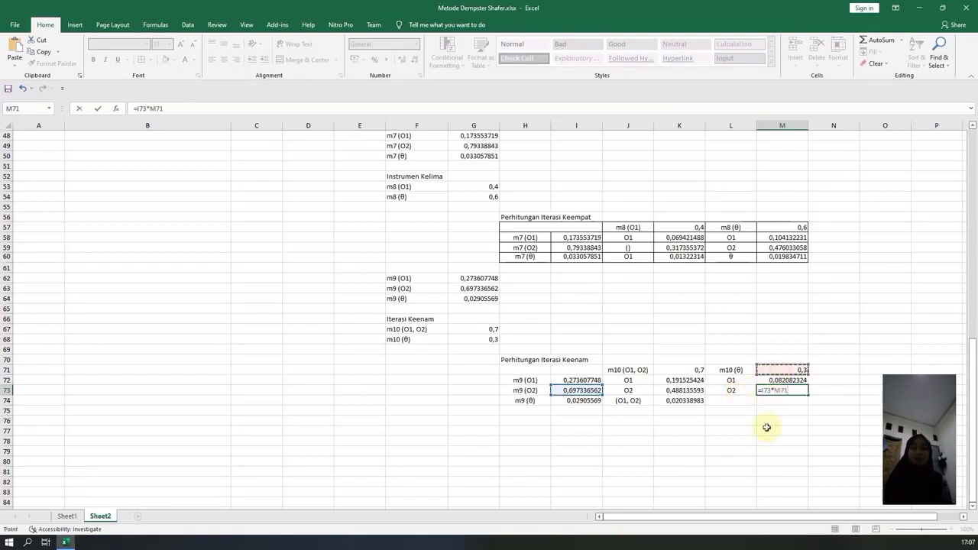
key("Return")
Enter the label θ in L74 and multiply the m9 (θ) and m10 (θ) masses in M74 with =I74*M71.
left_click(718, 400)
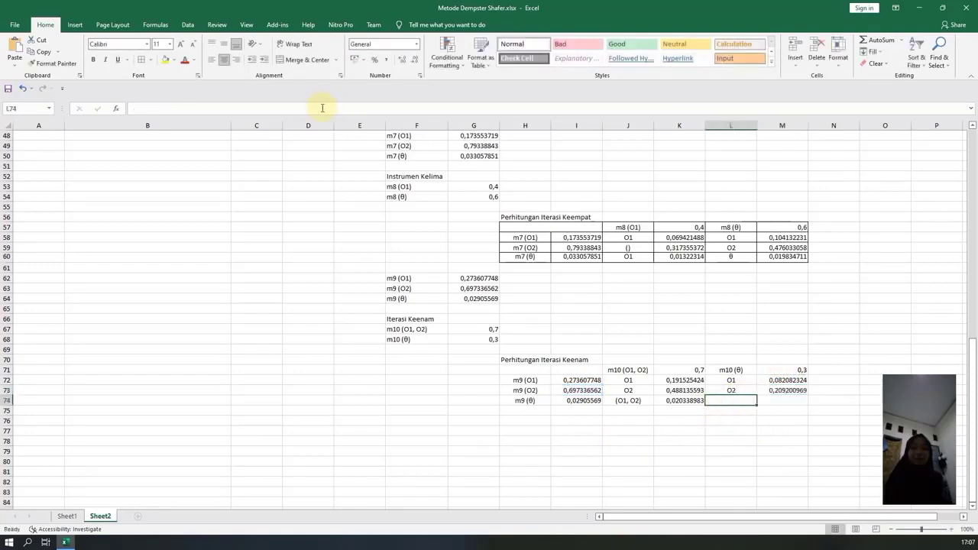
left_click(321, 107)
type("θ")
left_click(779, 400)
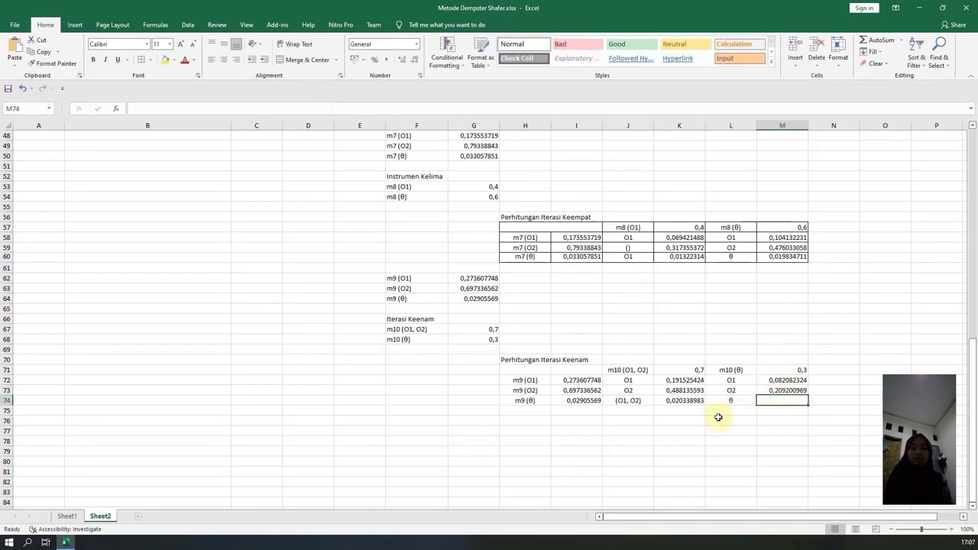
type("=")
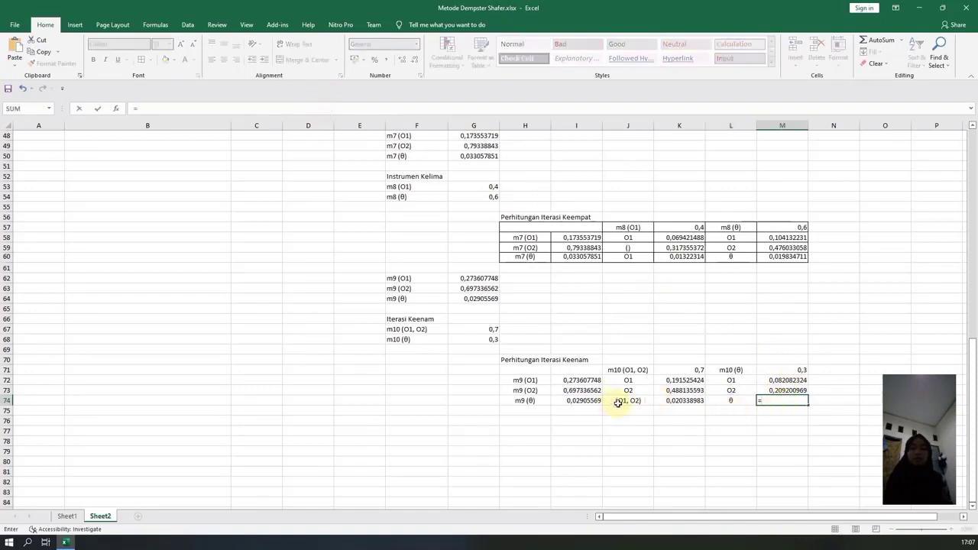
left_click(585, 400)
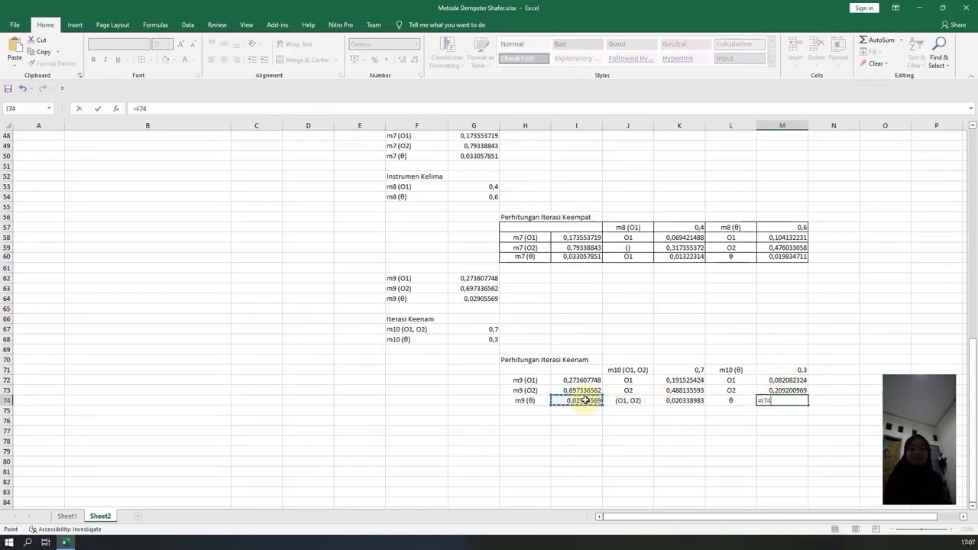
type("*")
left_click(791, 370)
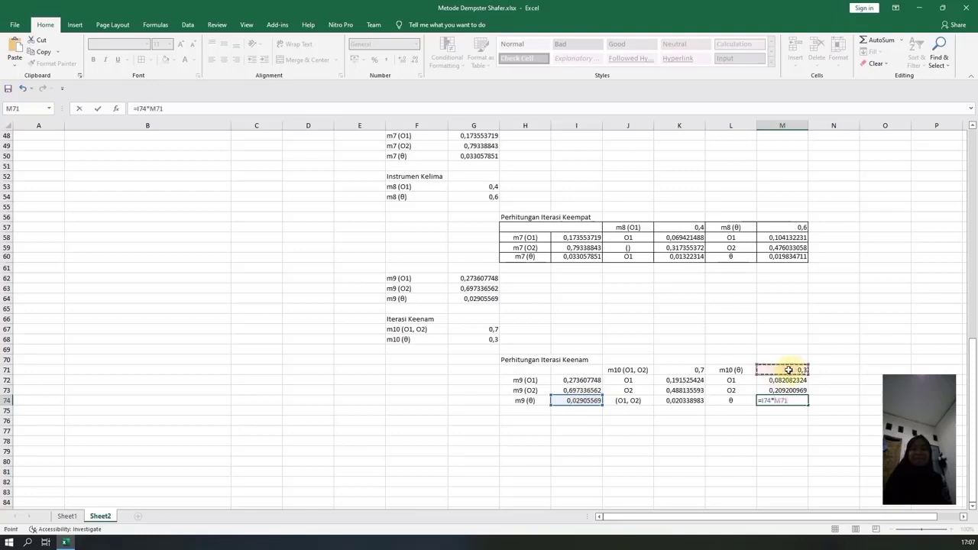
key("Return")
Apply all borders to the Perhitungan Iterasi Keenam table, H71:M74.
left_click_drag(526, 370, 775, 398)
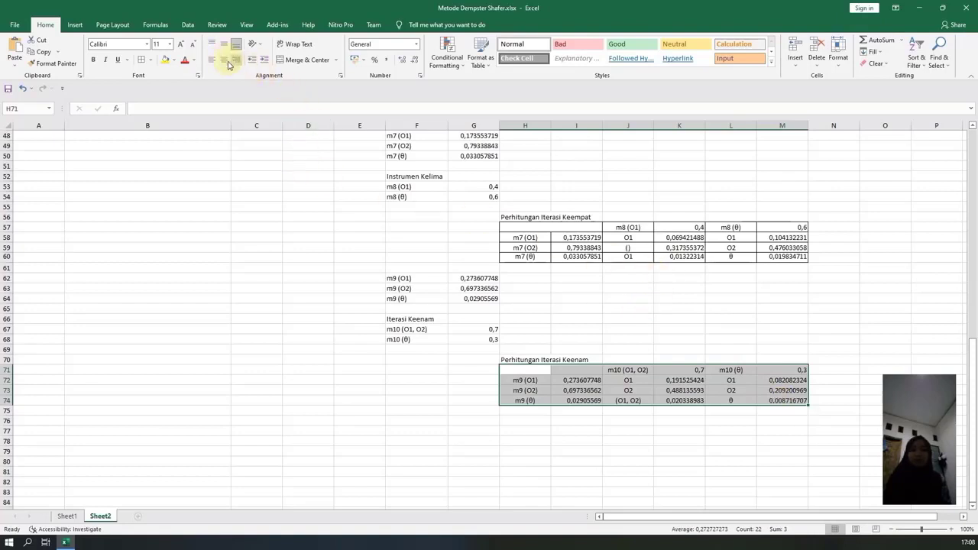
left_click(142, 61)
left_click(524, 420)
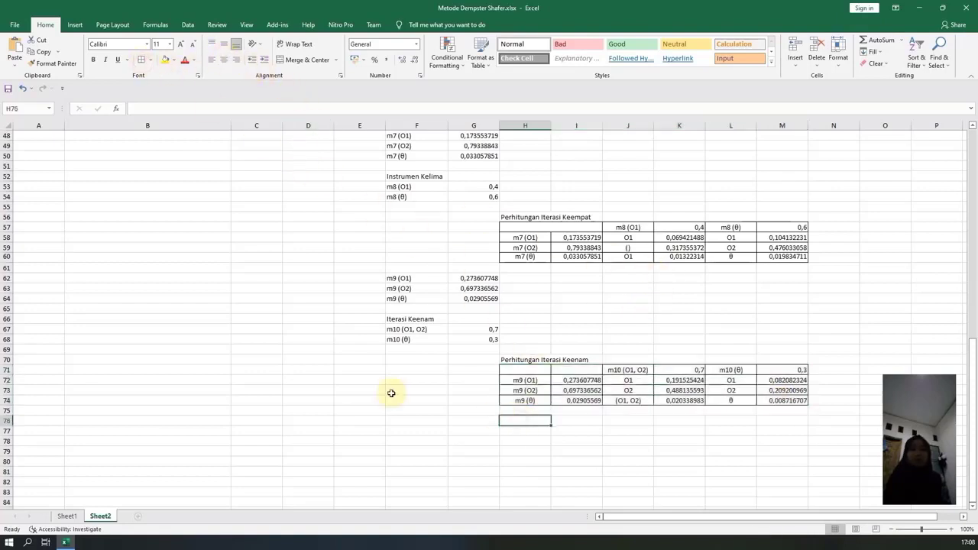
Merge and center the empty header cells H71:I71 in the Perhitungan Iterasi Keenam table.
left_click_drag(535, 371, 578, 371)
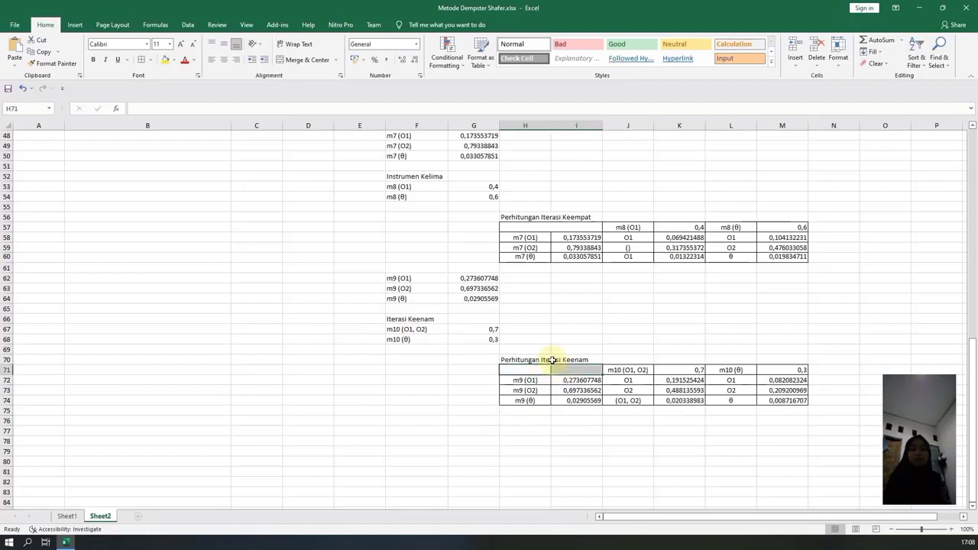
left_click(301, 60)
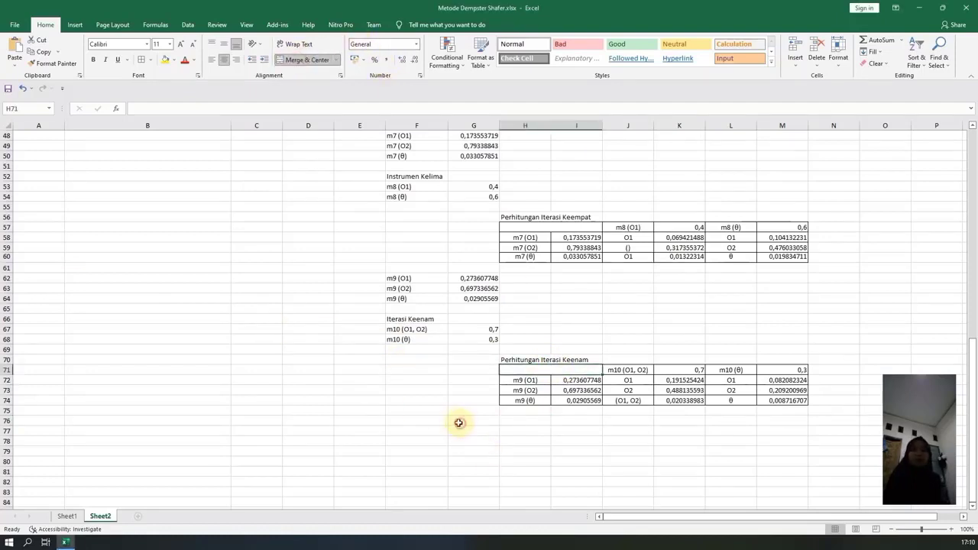
Enter the label m11 (O1) in F76, below the sixth iteration table.
left_click(429, 420)
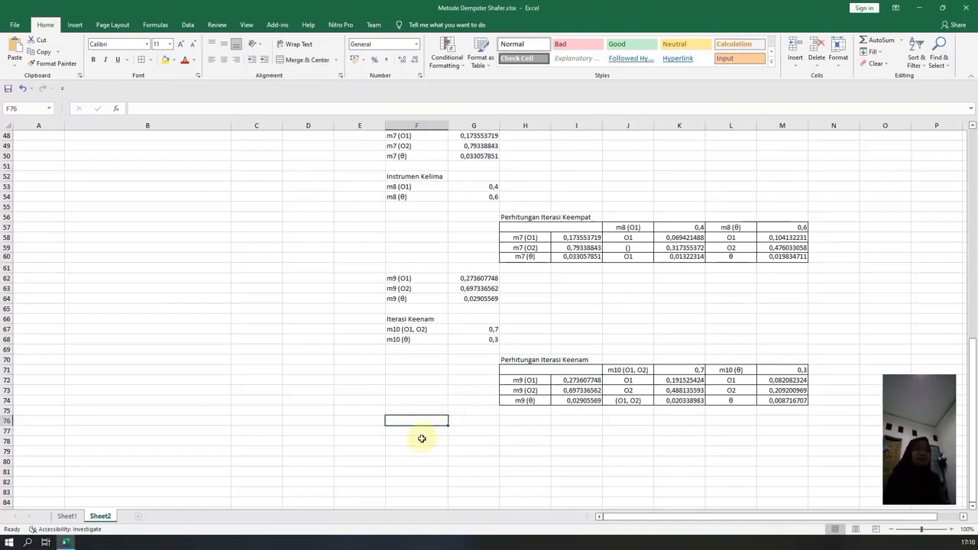
type("m11 (O1")
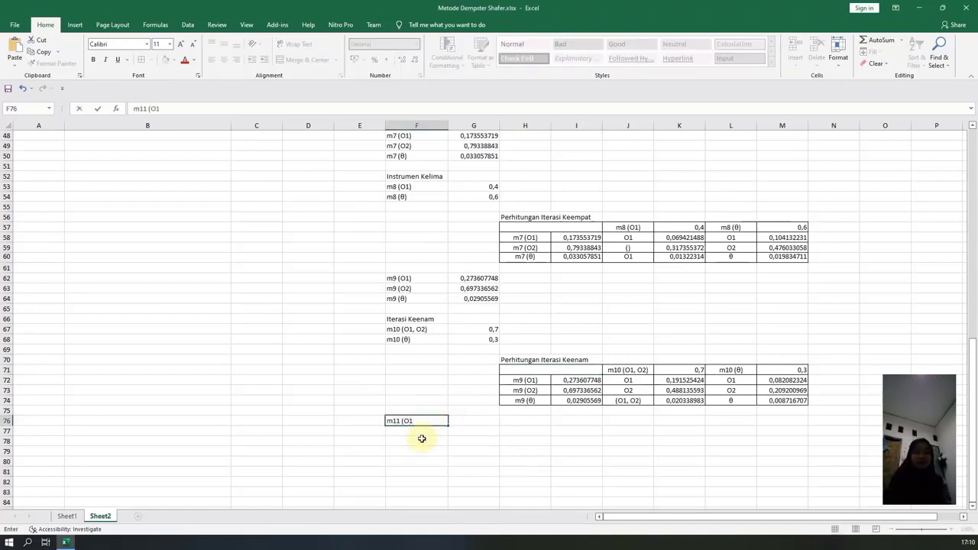
key("Tab")
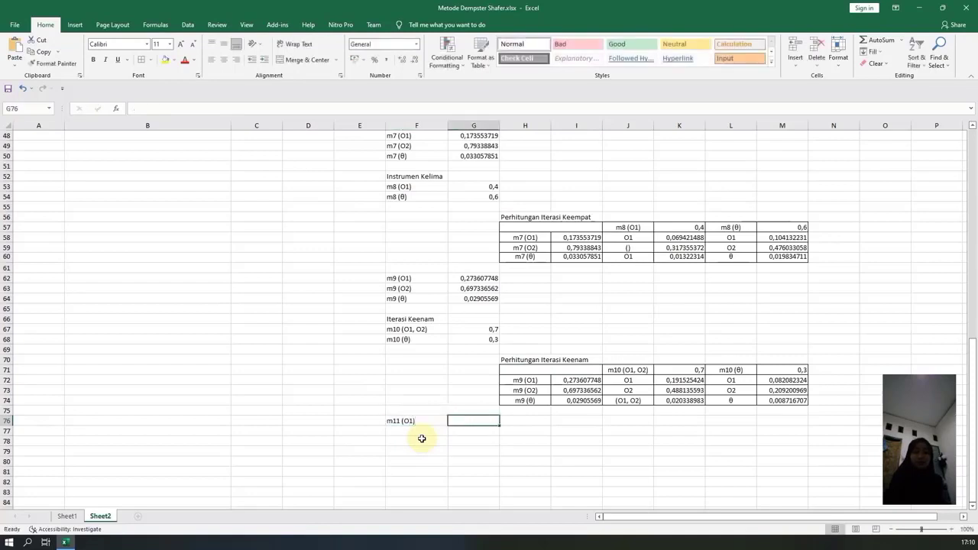
Calculate the m11 (O1) mass in G76 with =(K72+M72)/(1-0).
type("=(")
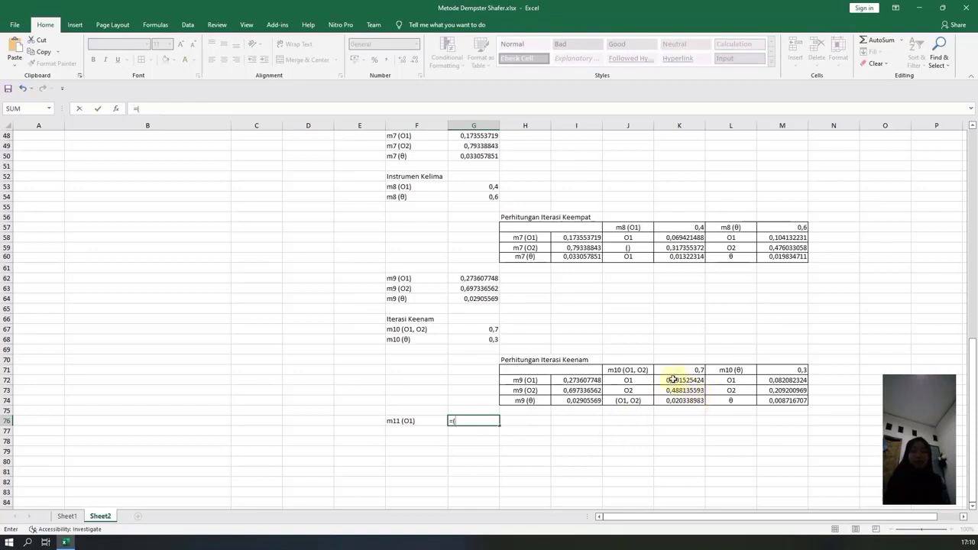
left_click(679, 380)
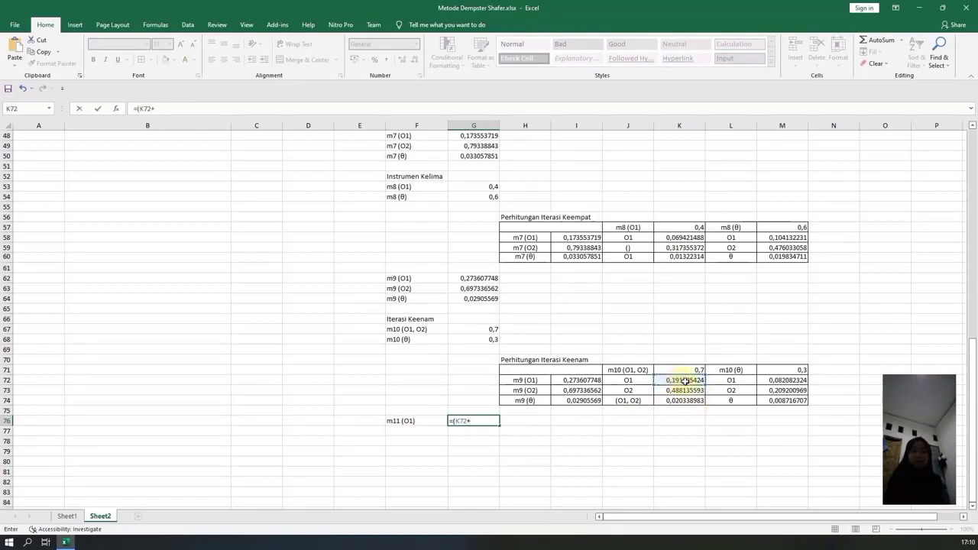
left_click(778, 379)
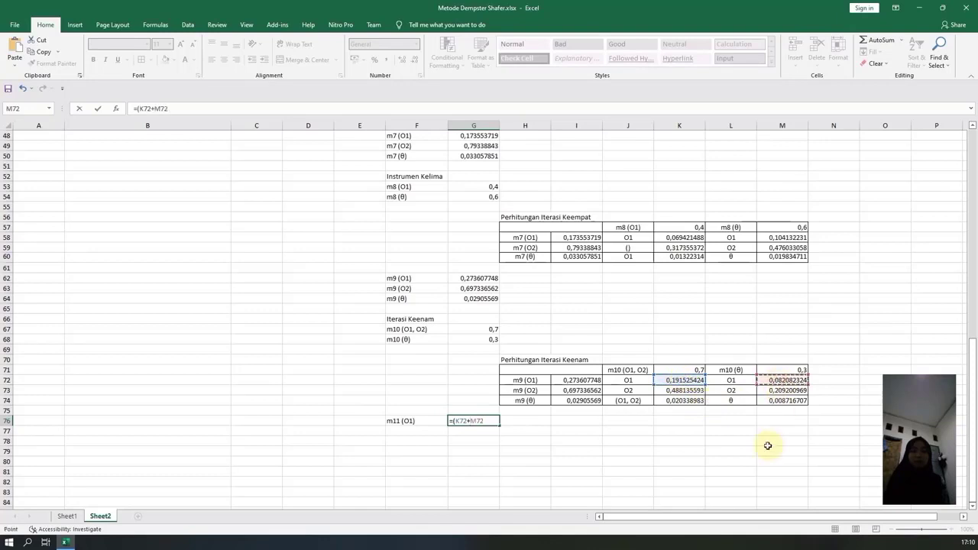
type(")//")
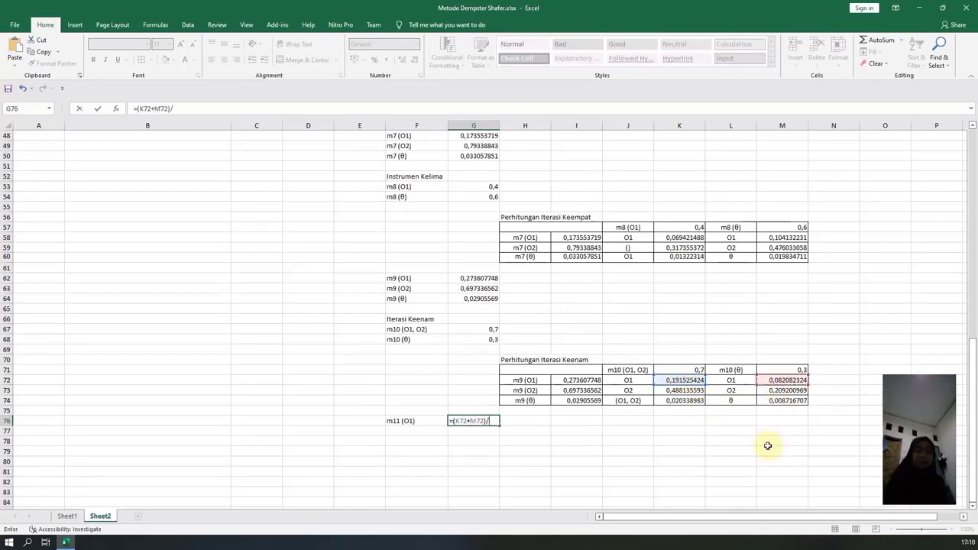
type("(1-")
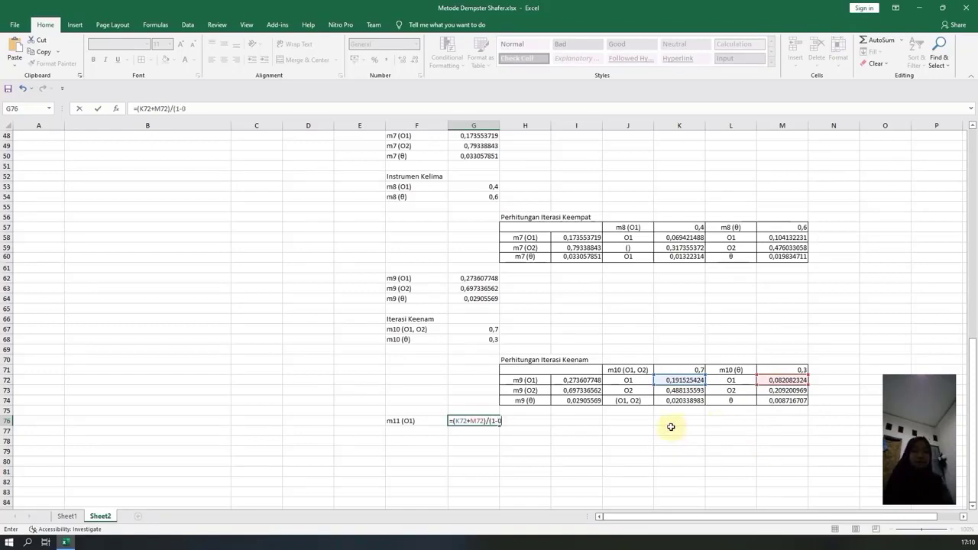
type("0)")
key("Return")
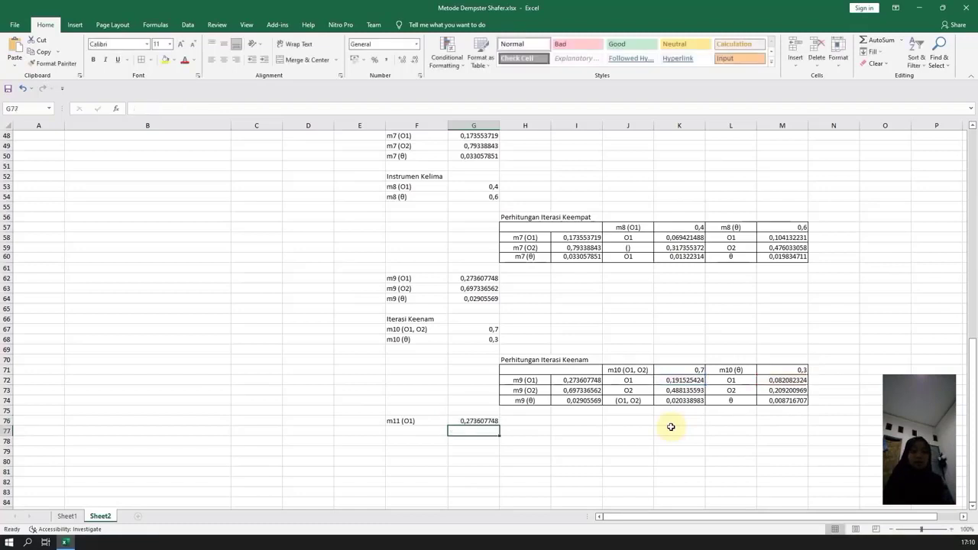
Enter the label m11 (O2) in F77.
left_click(405, 431)
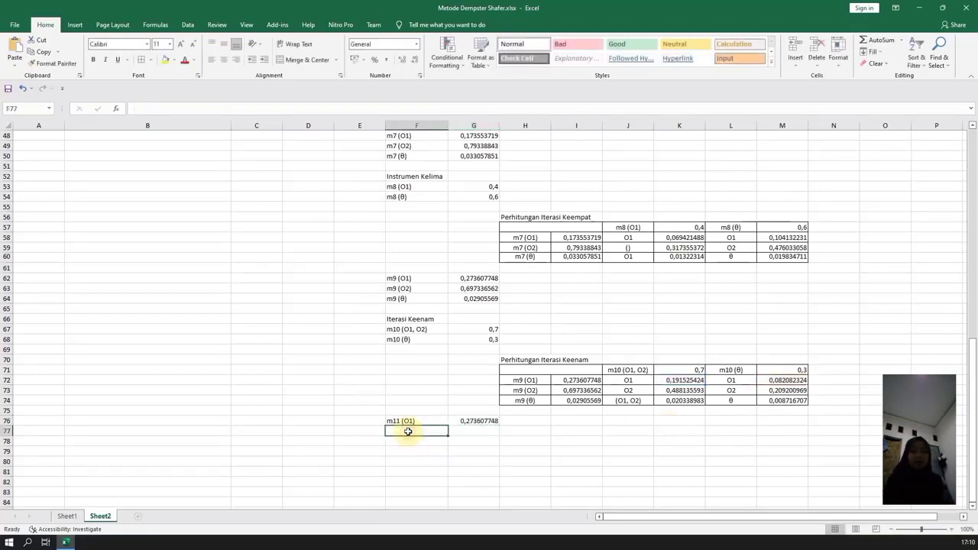
type("m11 (O2")
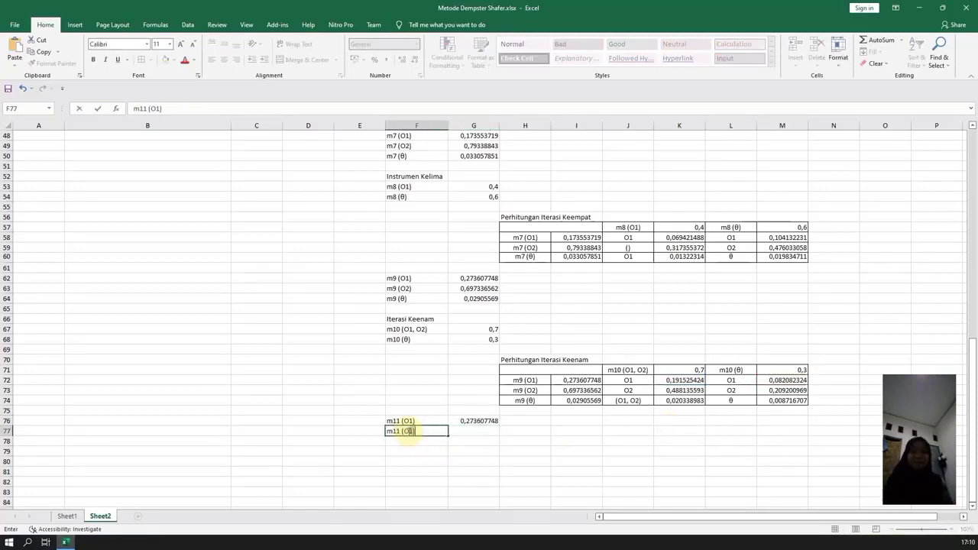
key("Tab")
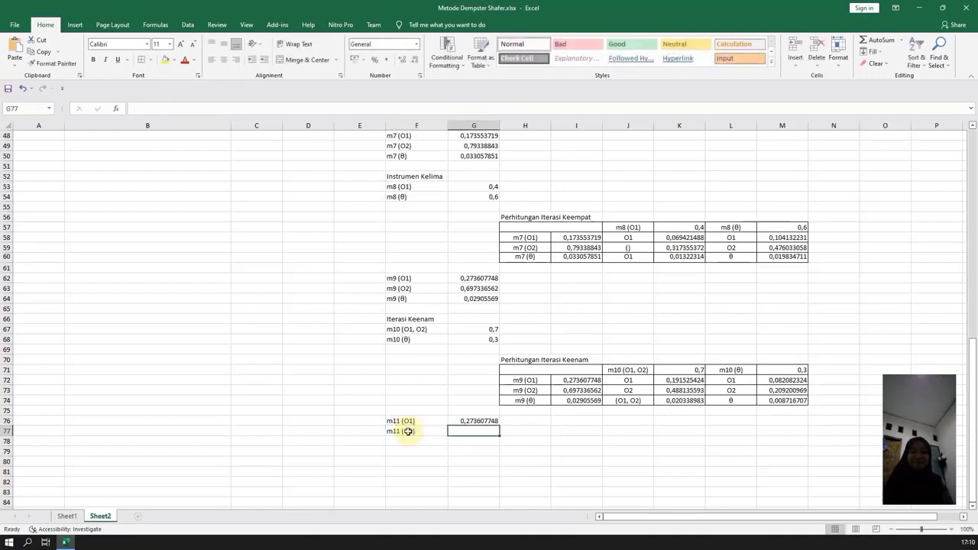
Calculate the m11 (O2) mass in G77 with =(K73+M73)/(1-0).
type("=")
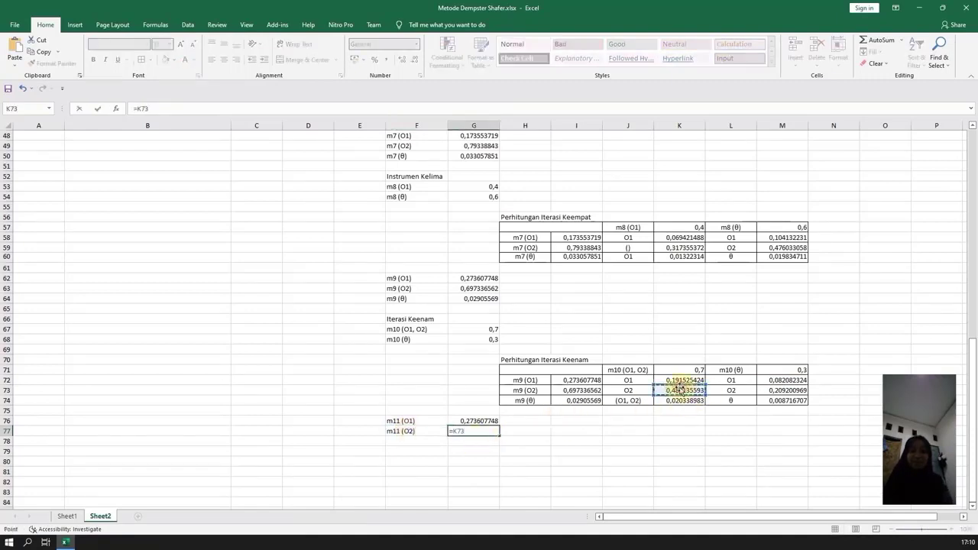
type("K")
key("BackSpace")
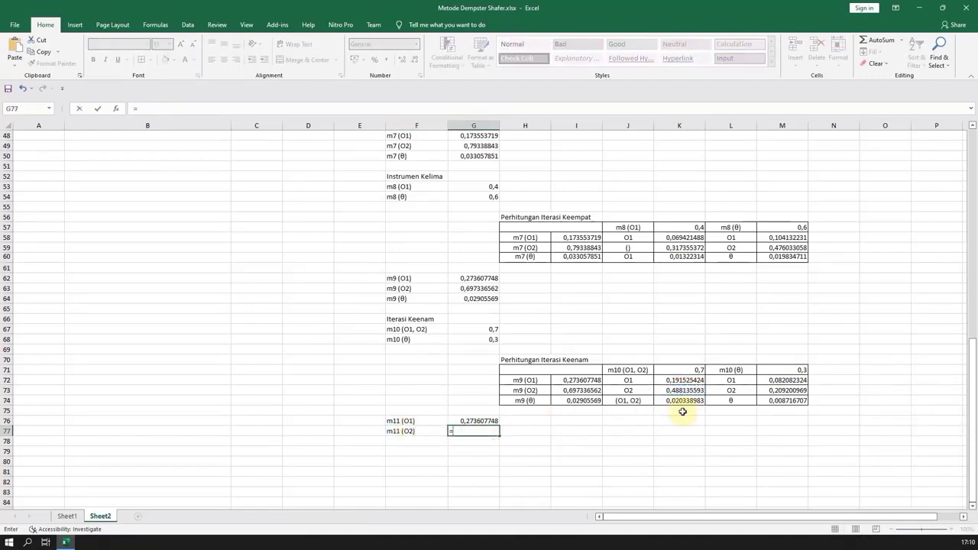
type("(")
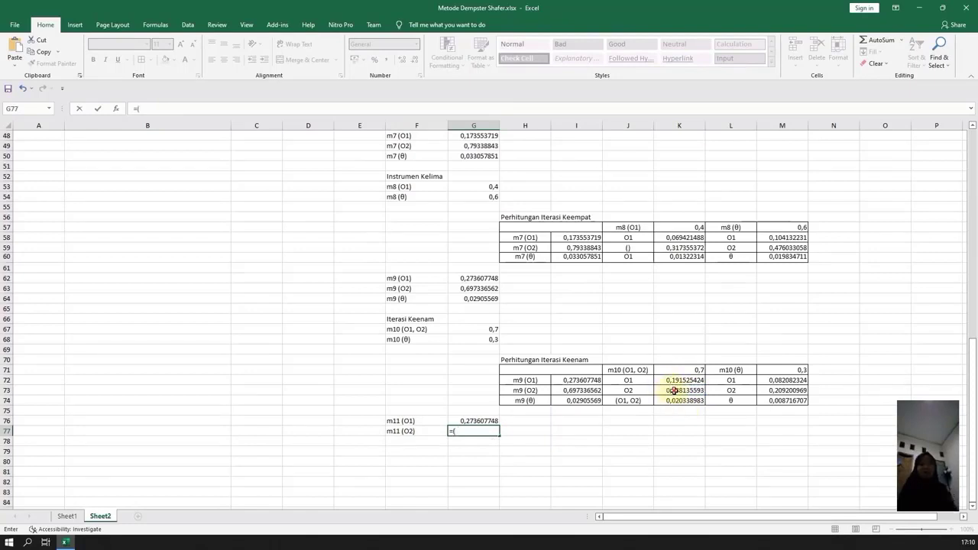
left_click(676, 390)
type("+")
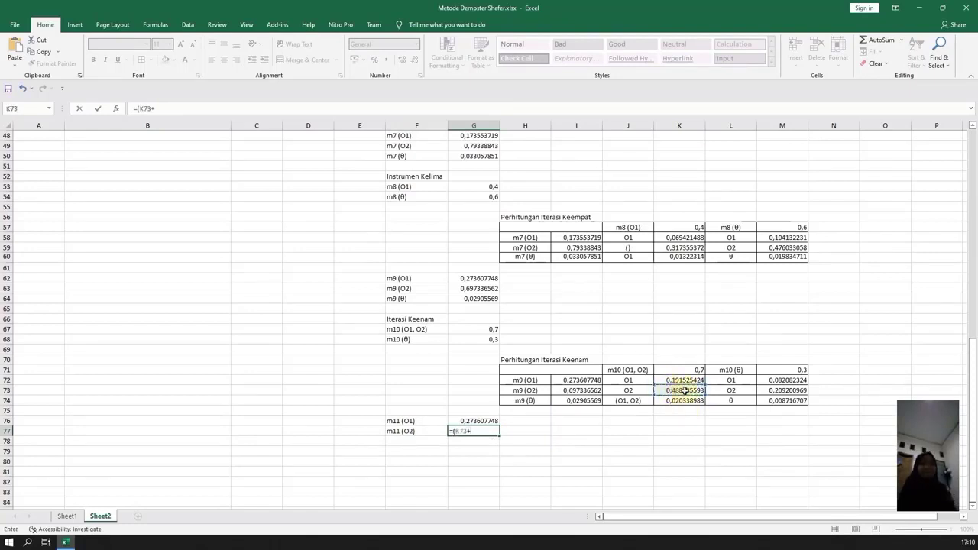
left_click(788, 391)
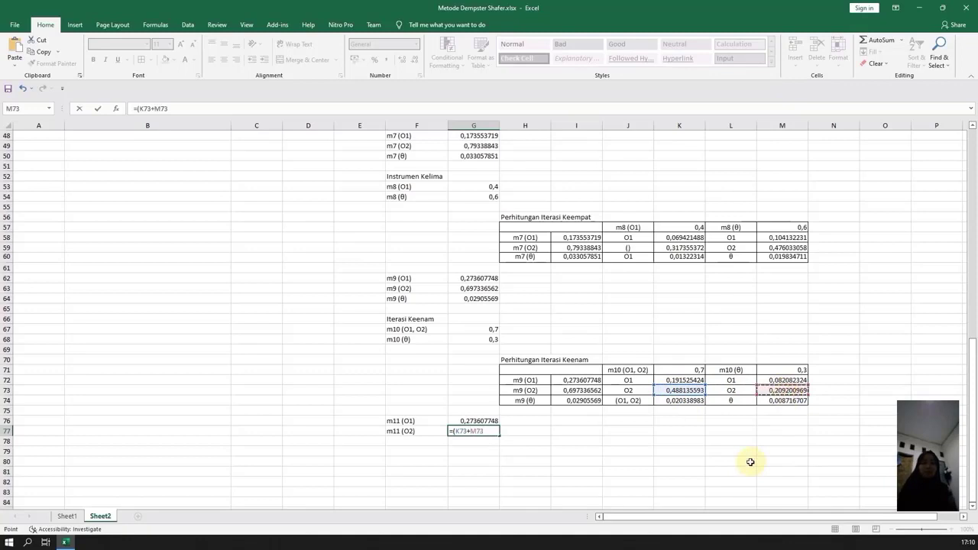
type(")")
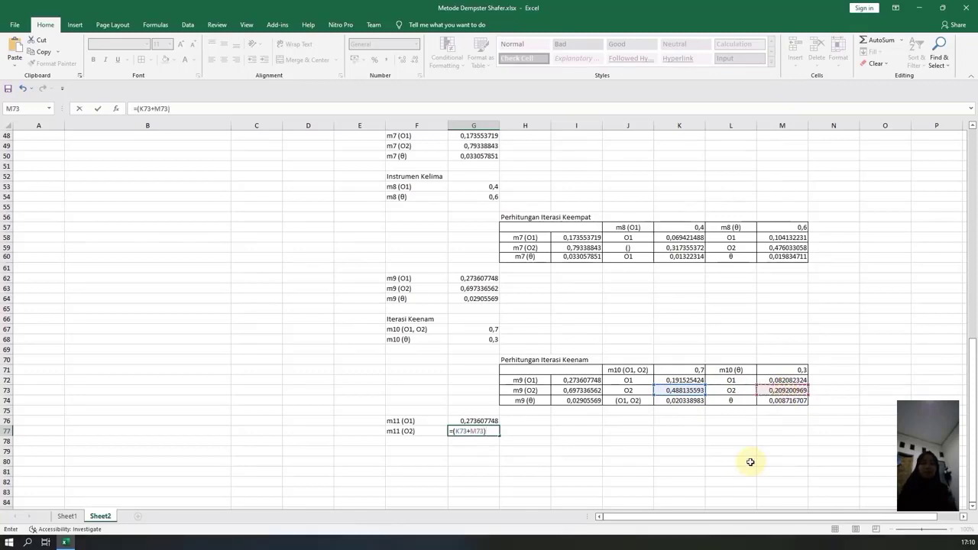
type("/(1-0)")
key("Return")
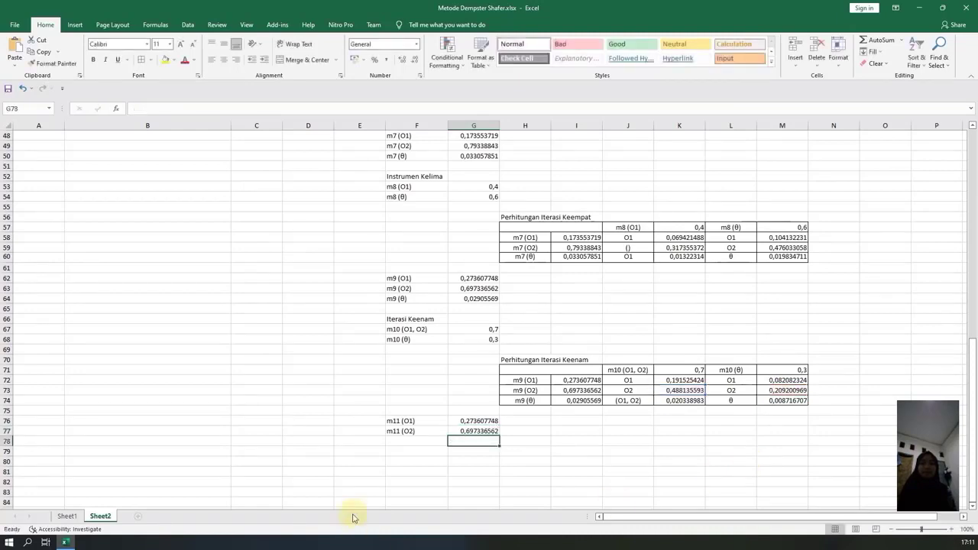
Enter the label m11 (O1, O2) in F78.
left_click(409, 444)
type("m11")
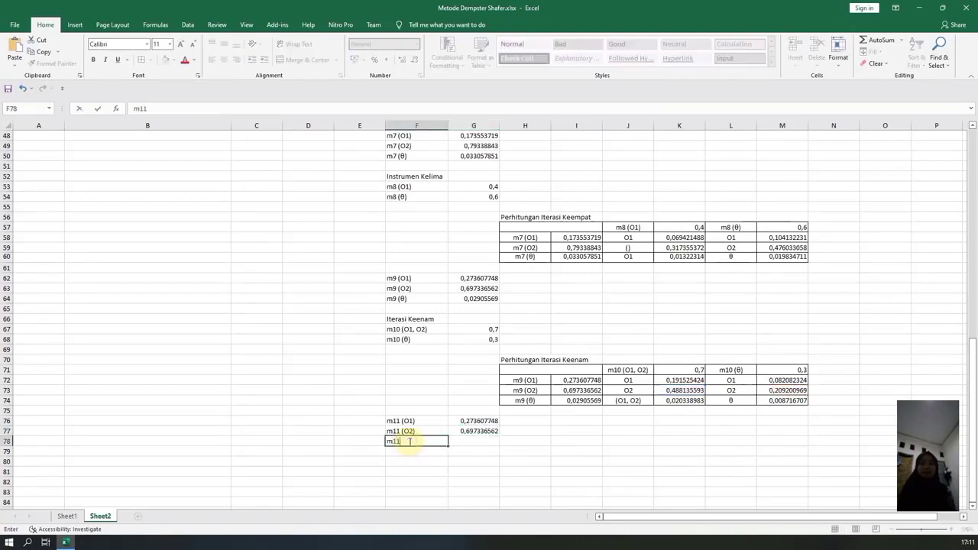
type(" (O1)")
type(" O2")
key("Tab")
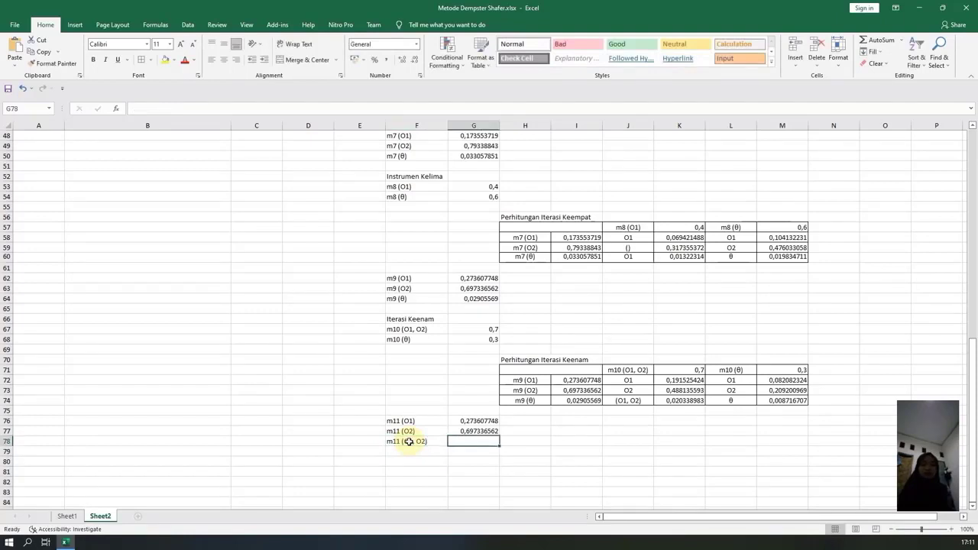
Calculate the m11 (O1, O2) mass in G78 with =K74/(1-0).
type("=")
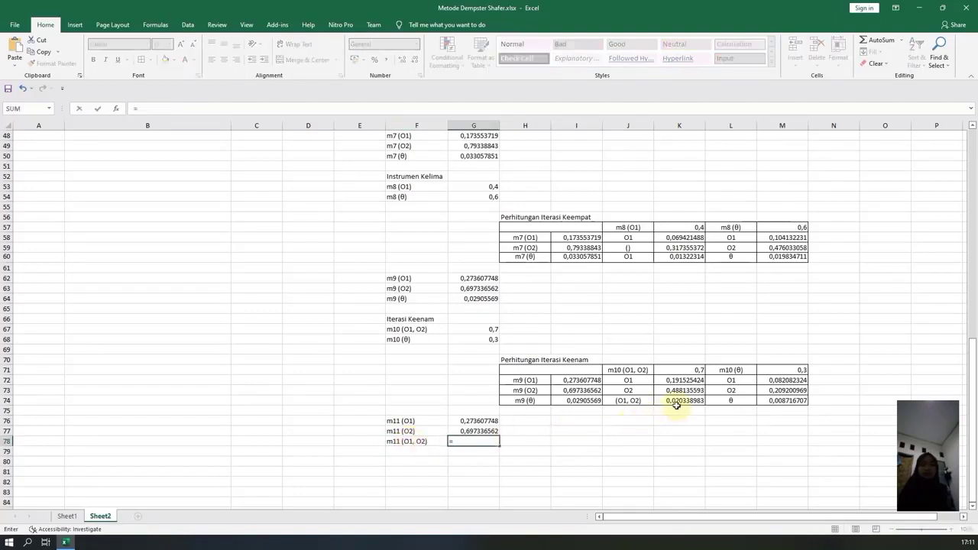
left_click(673, 401)
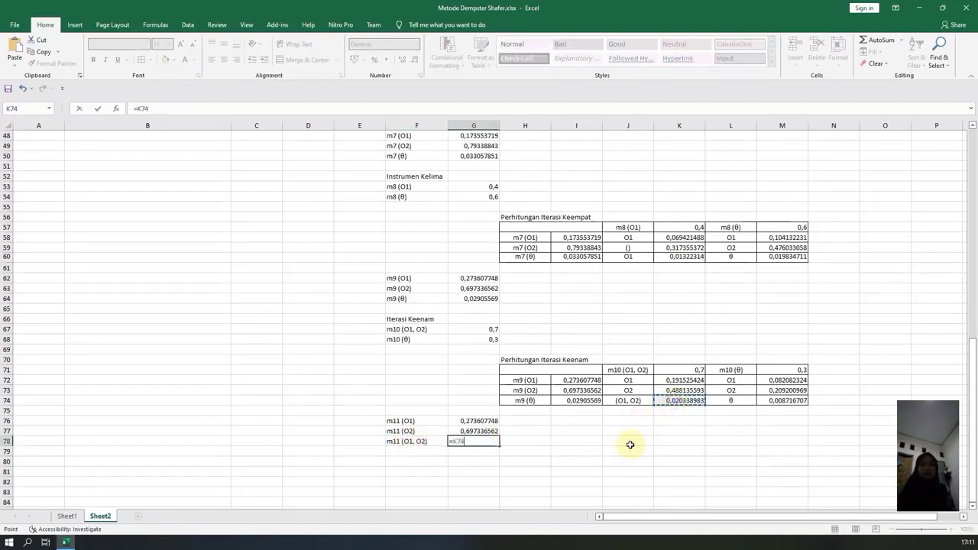
type("/")
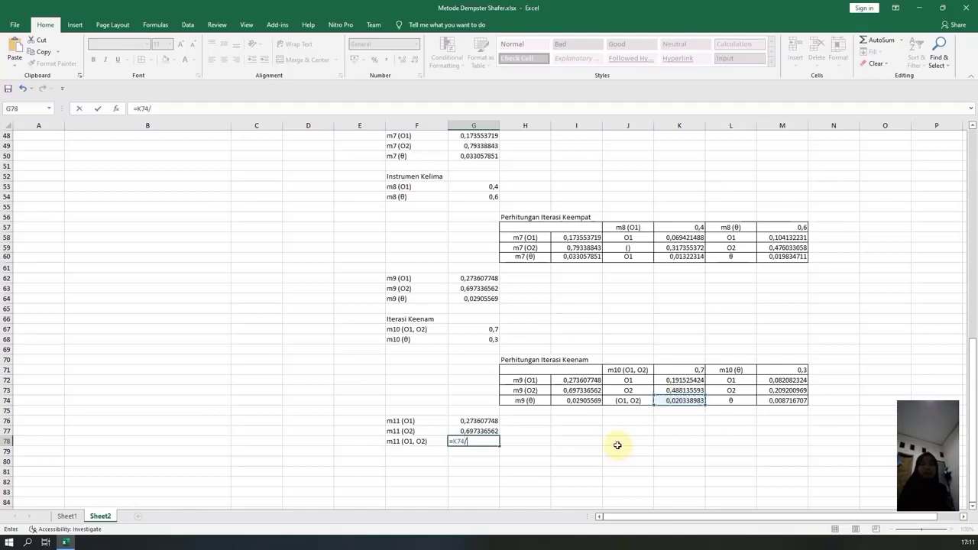
type("(1-0)")
key("Return")
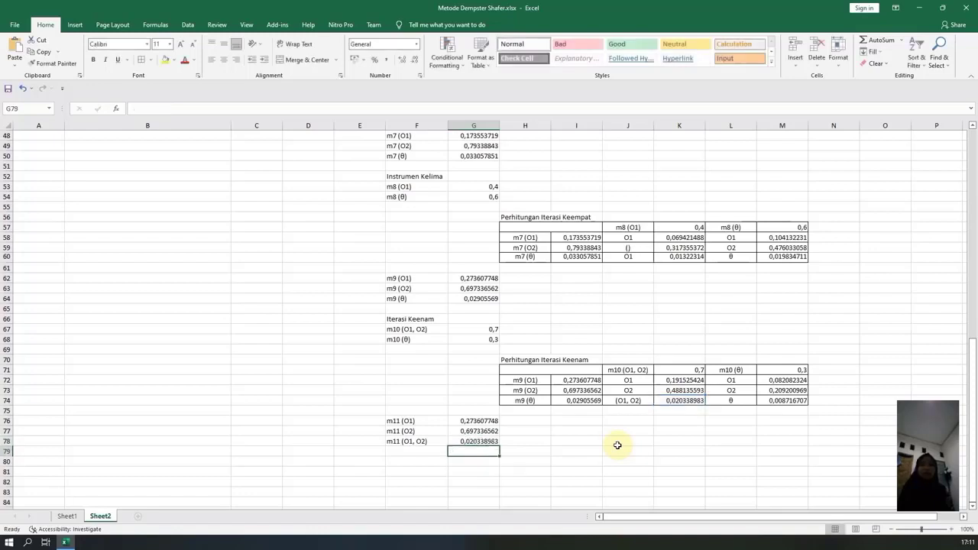
Enter the label m11 (θ) in F79.
left_click(416, 451)
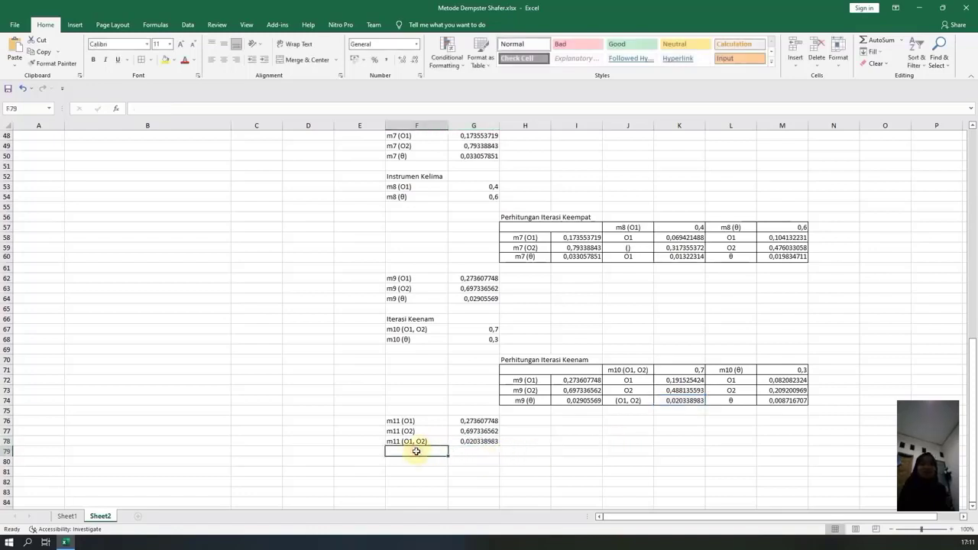
type("m1")
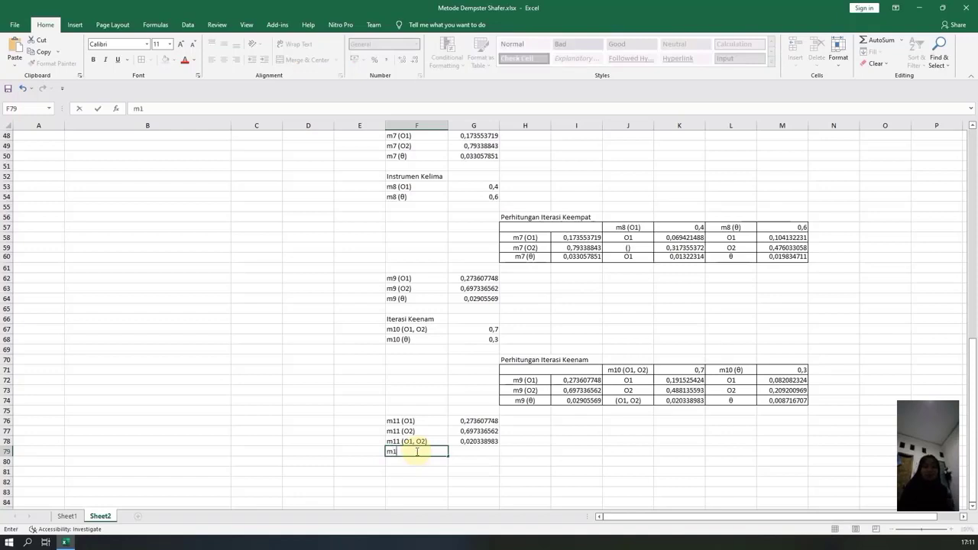
type("1 (θ")
Calculate the m11 (θ) mass in G79 with =1-(G76+G77+G78).
left_click(489, 451)
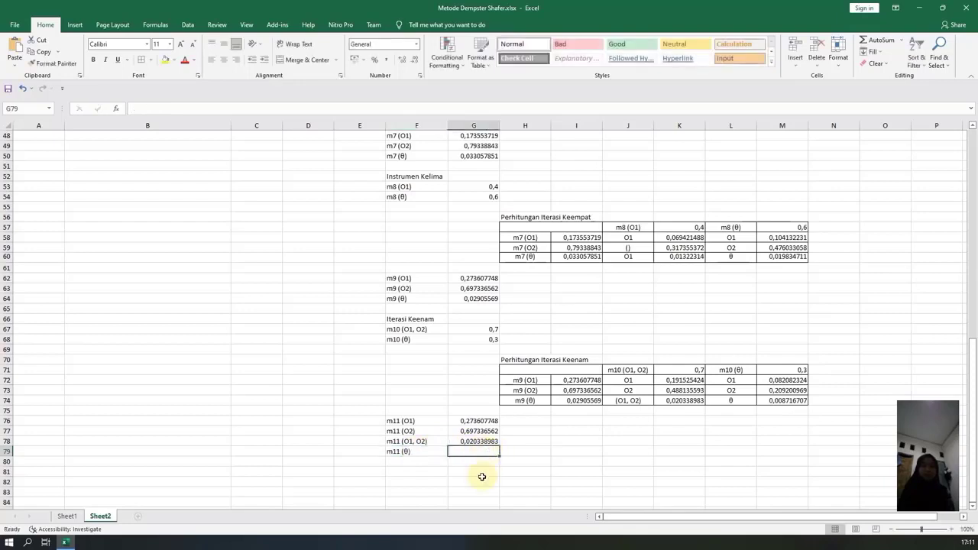
type("=")
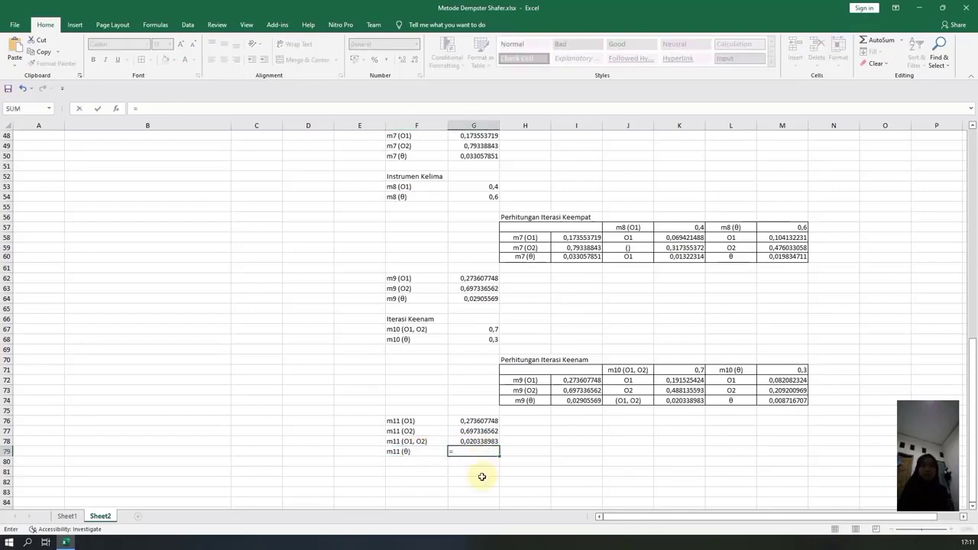
type("1-(")
left_click(476, 422)
type("+")
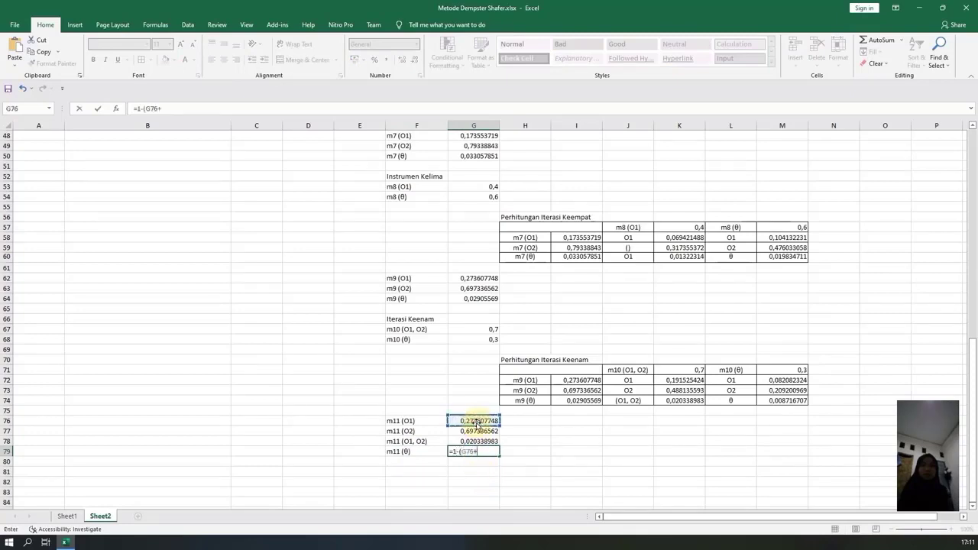
left_click(481, 431)
type("+")
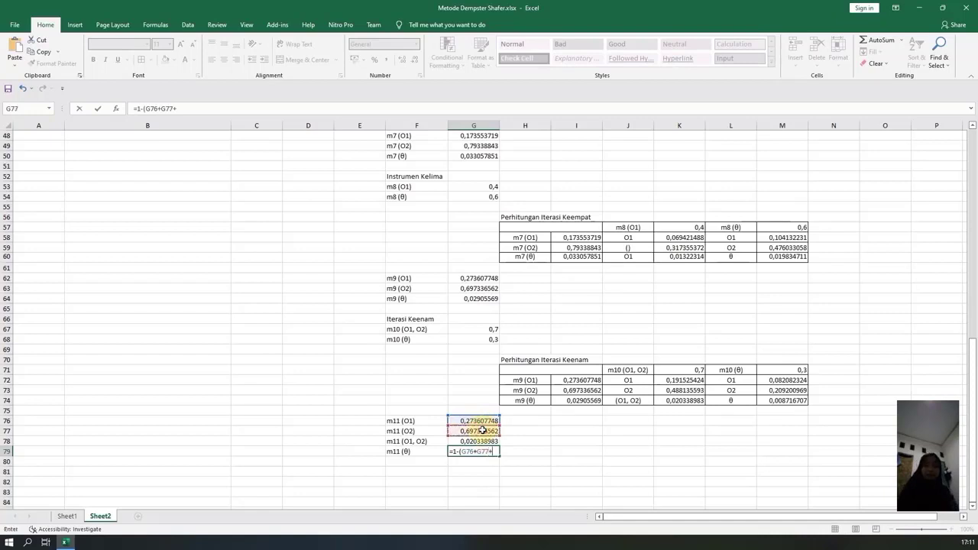
left_click(485, 441)
type(")")
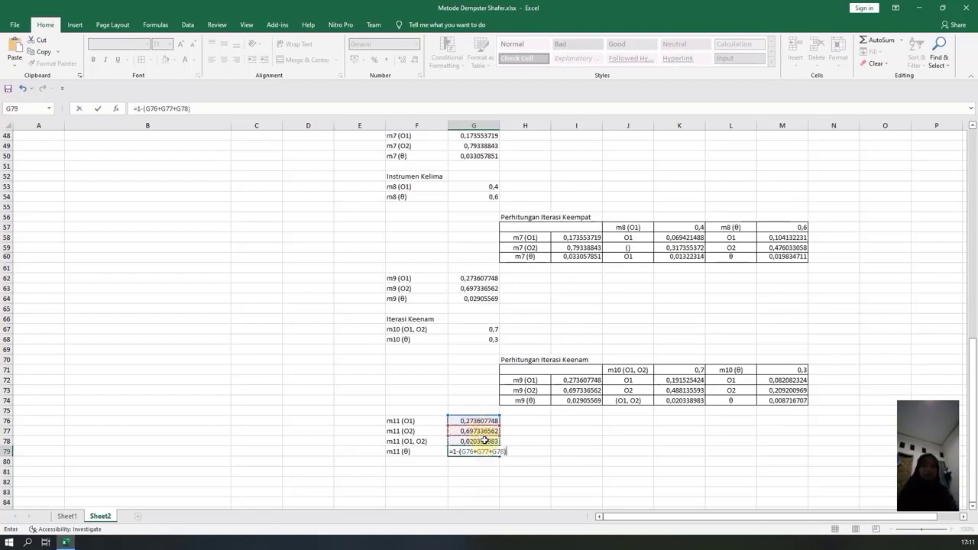
key("Return")
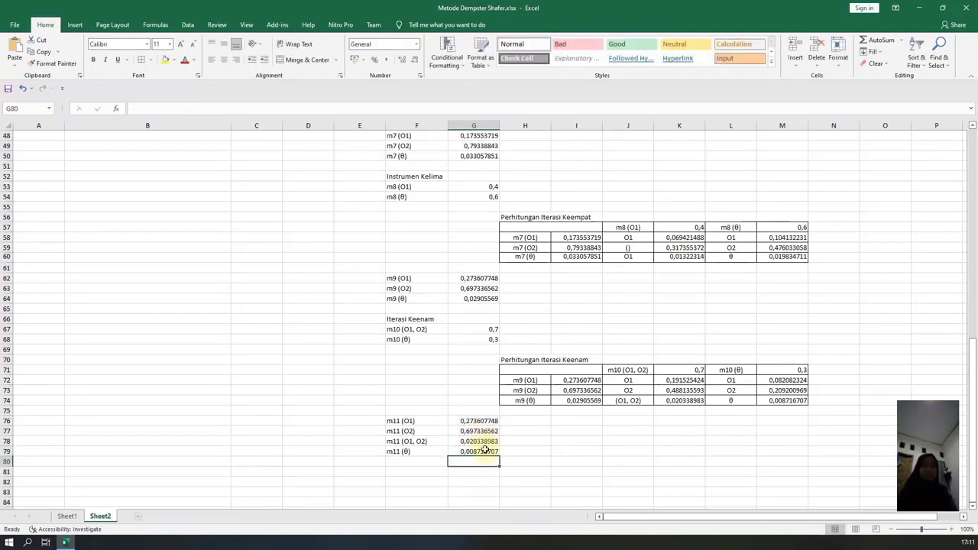
Apply Top 10% conditional formatting to the m11 values in G76:G78.
scroll(484, 443, "down", 1)
left_click_drag(467, 390, 483, 412)
left_click(508, 423)
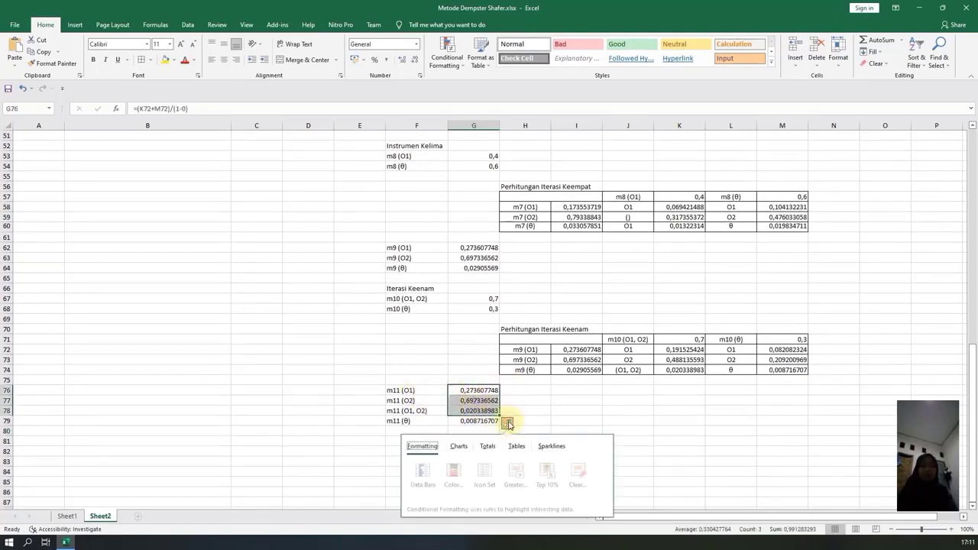
left_click(544, 471)
left_click(535, 431)
left_click(473, 408)
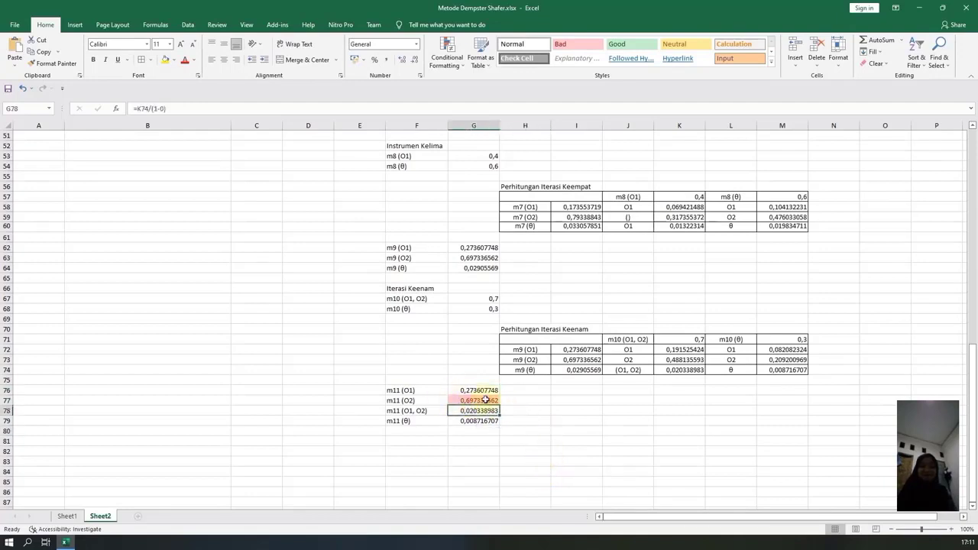
left_click(486, 399)
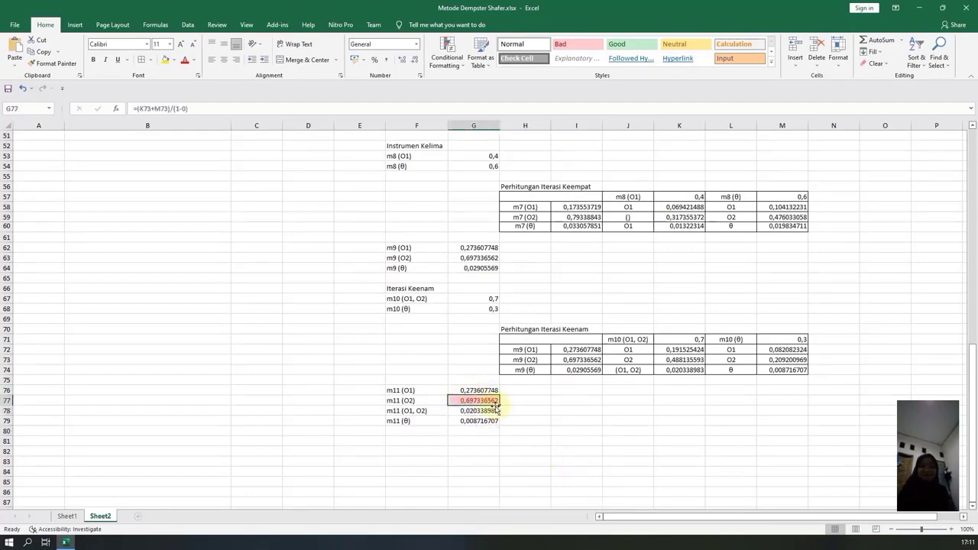
Enter the heading Kesimpulan in H81 below the m11 results.
left_click(524, 441)
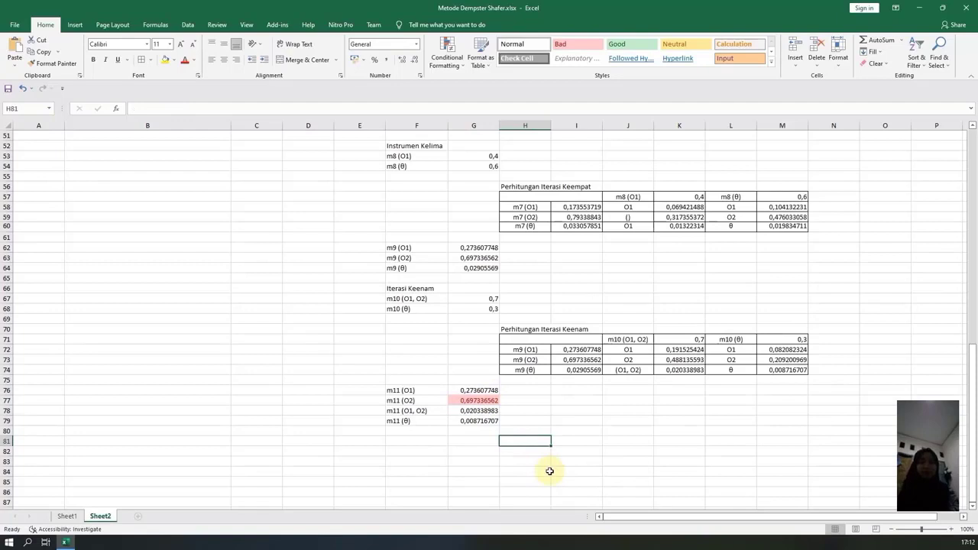
type("Kesimpuila")
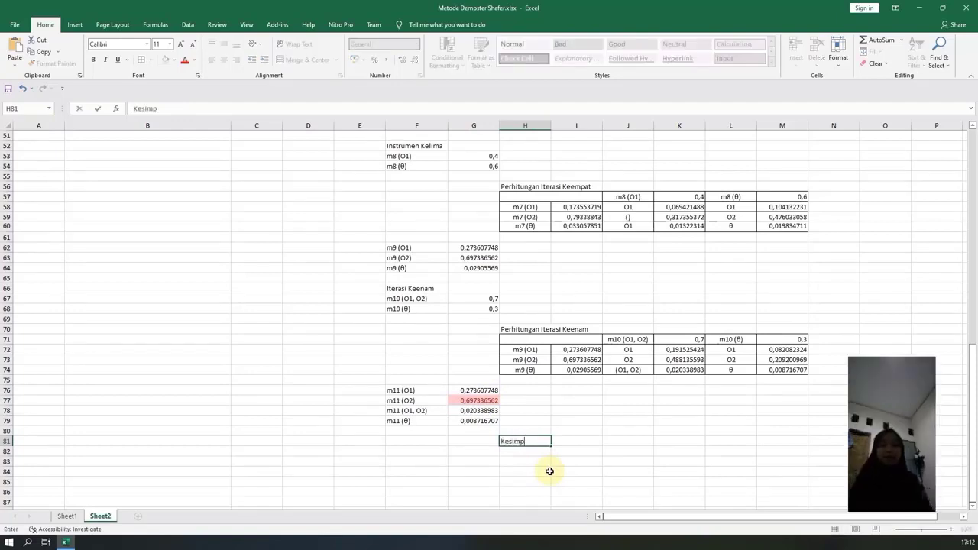
key("BackSpace")
key("BackSpace")
key("BackSpace")
type("lul")
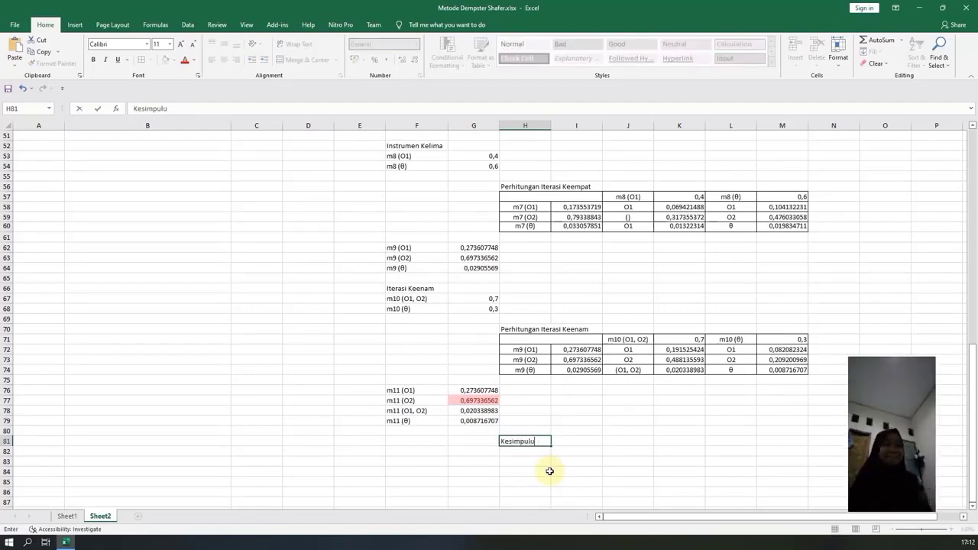
key("BackSpace")
key("BackSpace")
key("BackSpace")
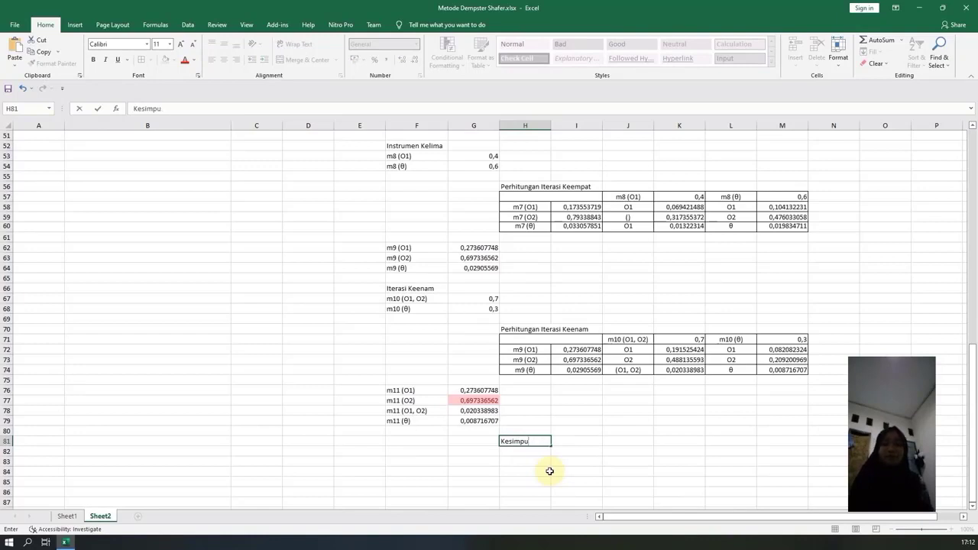
type("lan")
key("Return")
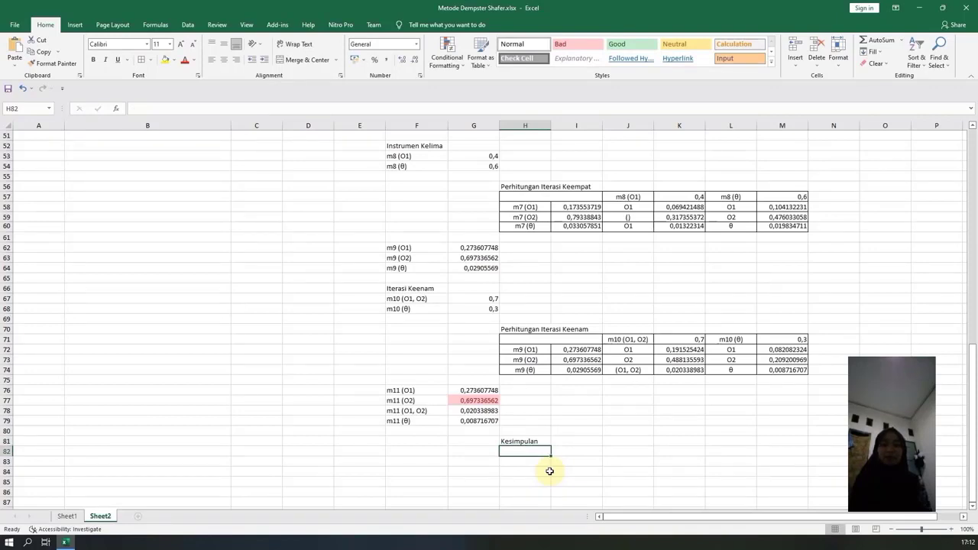
Enter the conclusion "Dari hasil perhitungan diatas didapatkan nilai paling kuat yaitu m(O2) dengan densitas 0,687336562" in H82.
type("D")
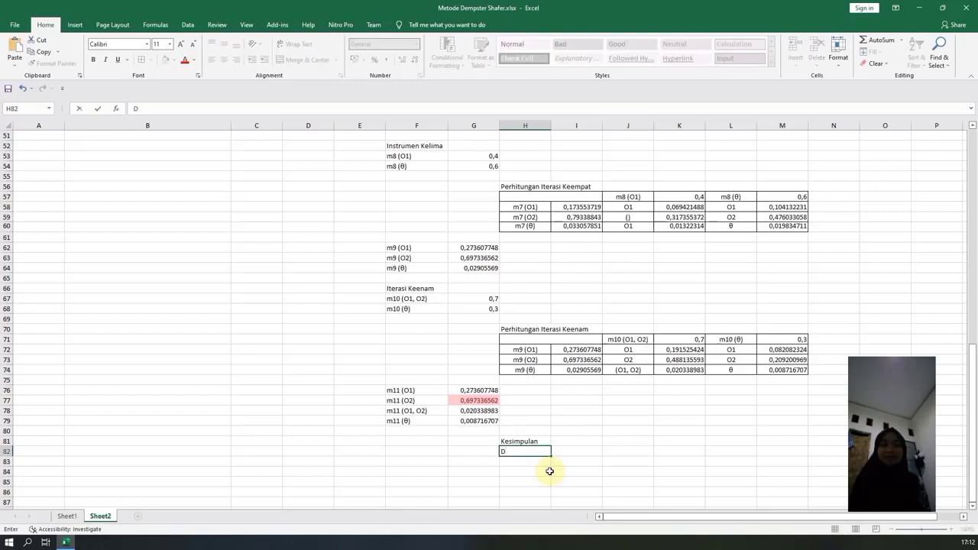
type("ari hasil perhitungan")
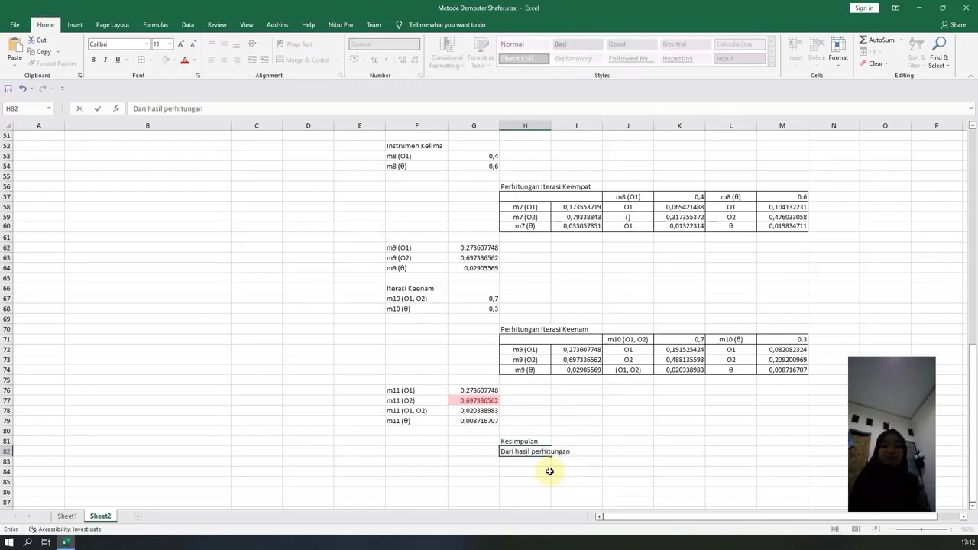
type(" diatas didapatkan ")
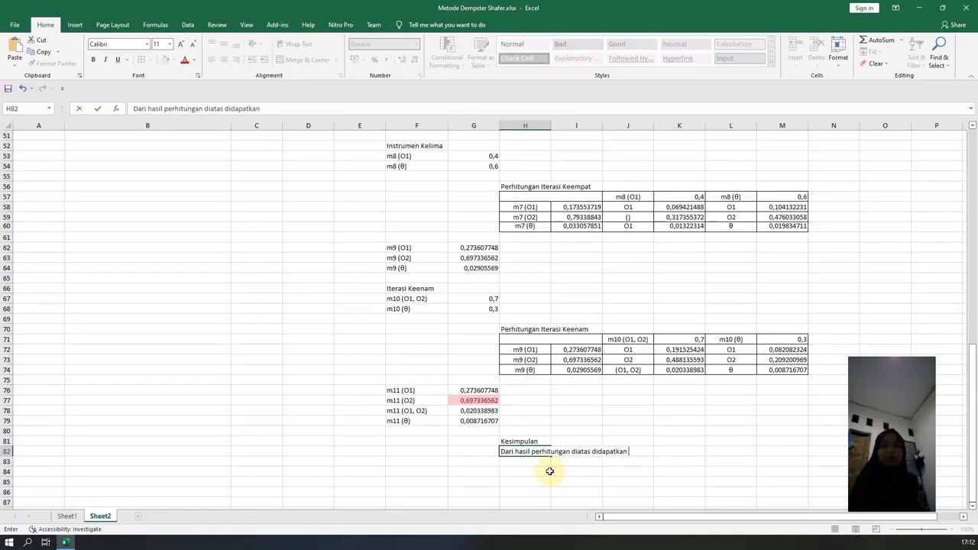
type("nilai paling k")
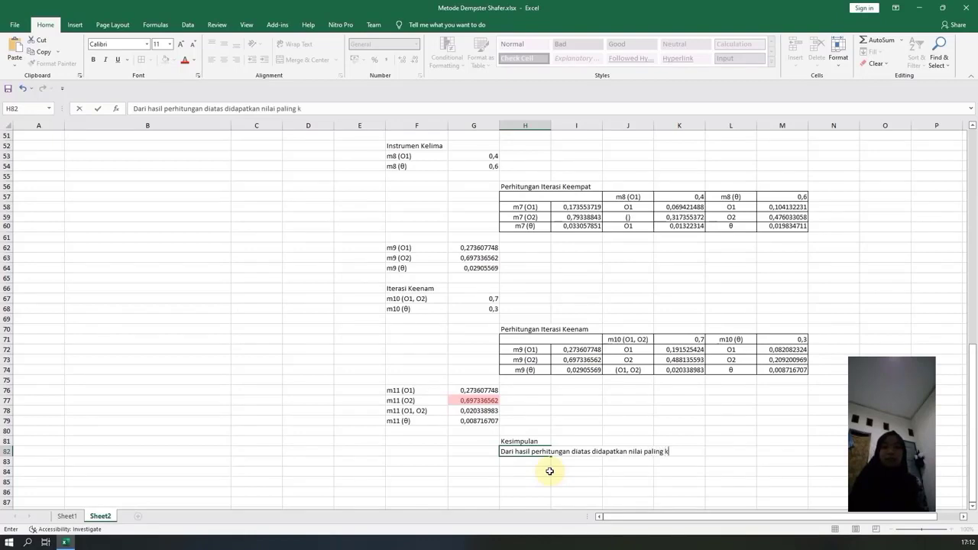
type("uat yaitu")
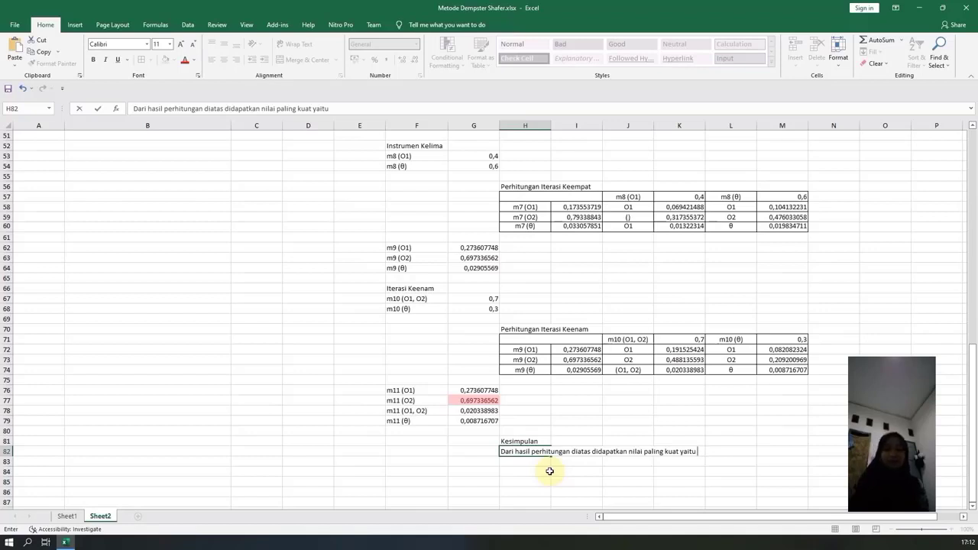
type("m(O0")
key("BackSpace")
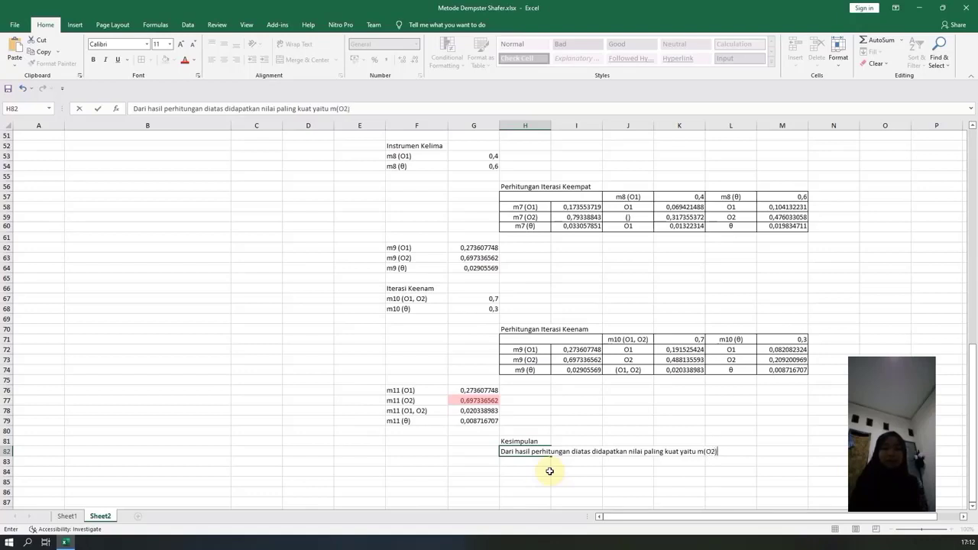
type("2) dengan densita")
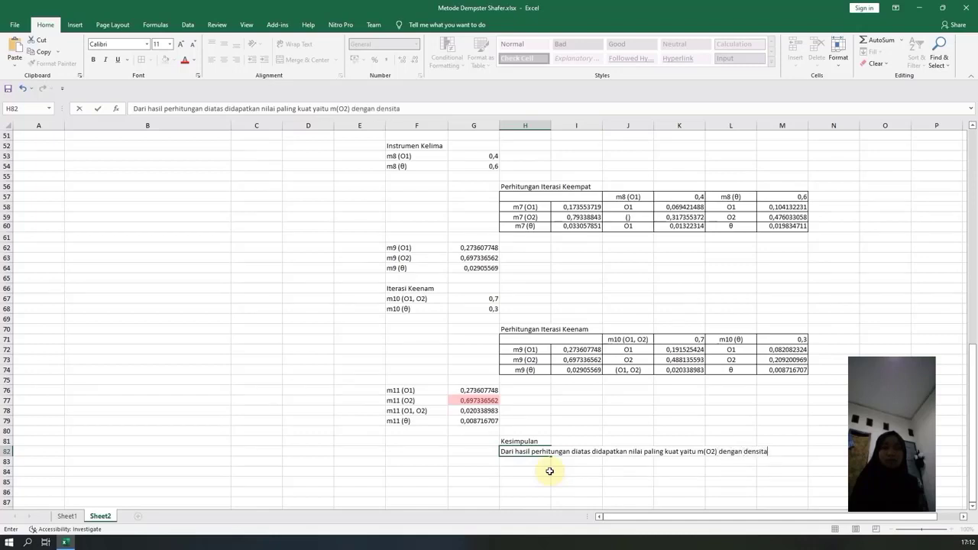
type("s 0,")
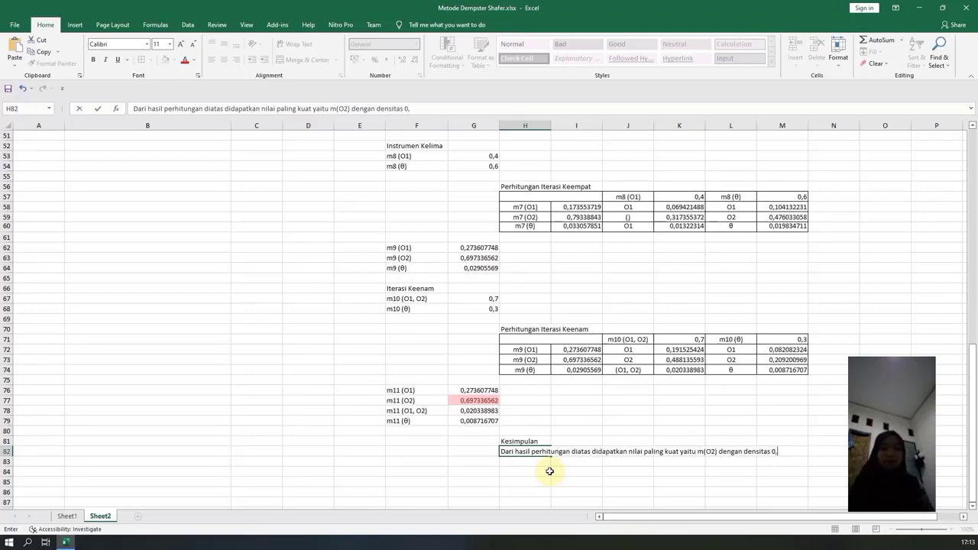
type("6873365")
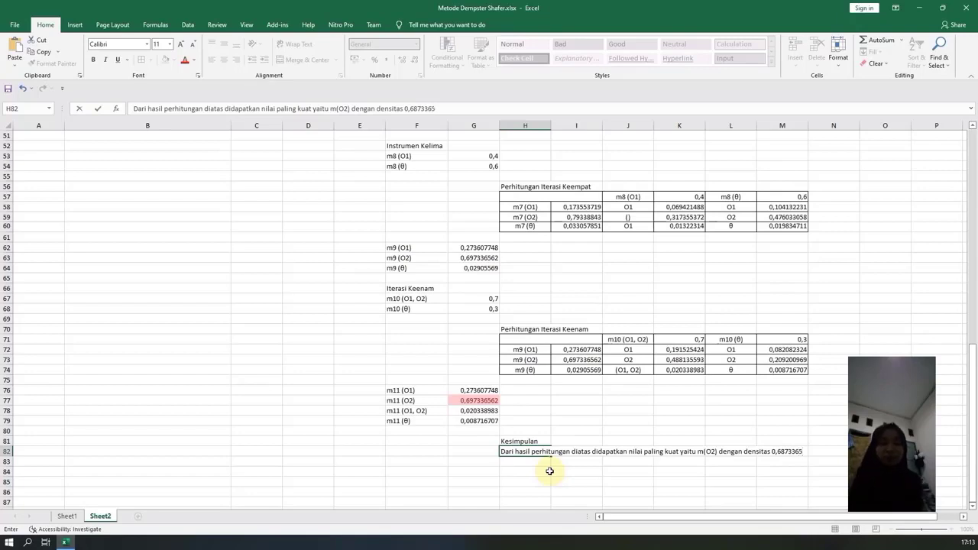
type("62")
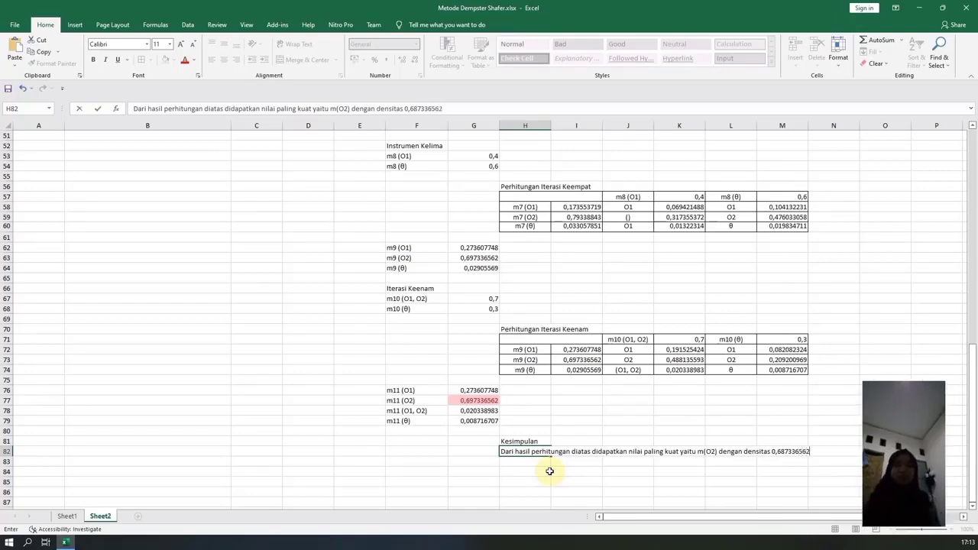
key("Return")
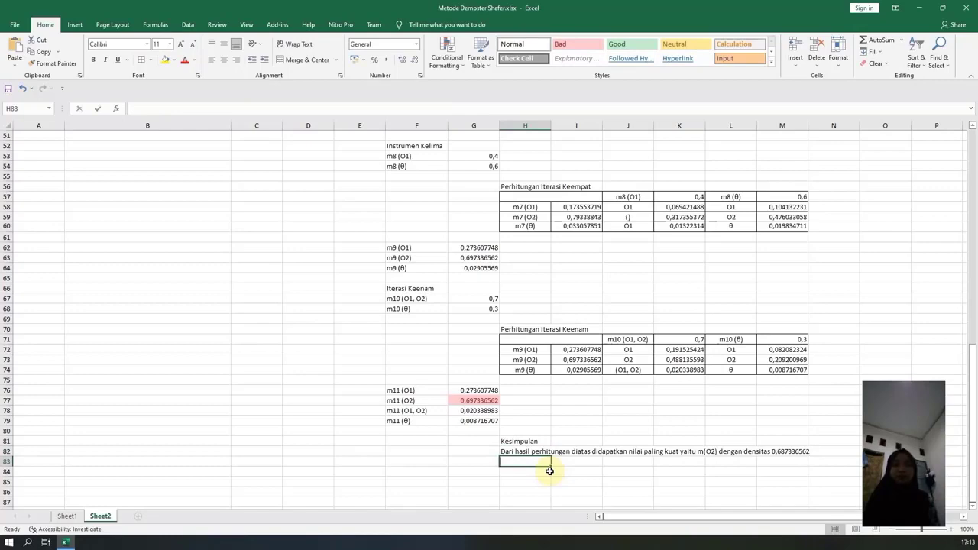
Start the second conclusion line in H83 with "Maka use" and copy the O2 output name from H3 on Sheet1.
type("Maka use")
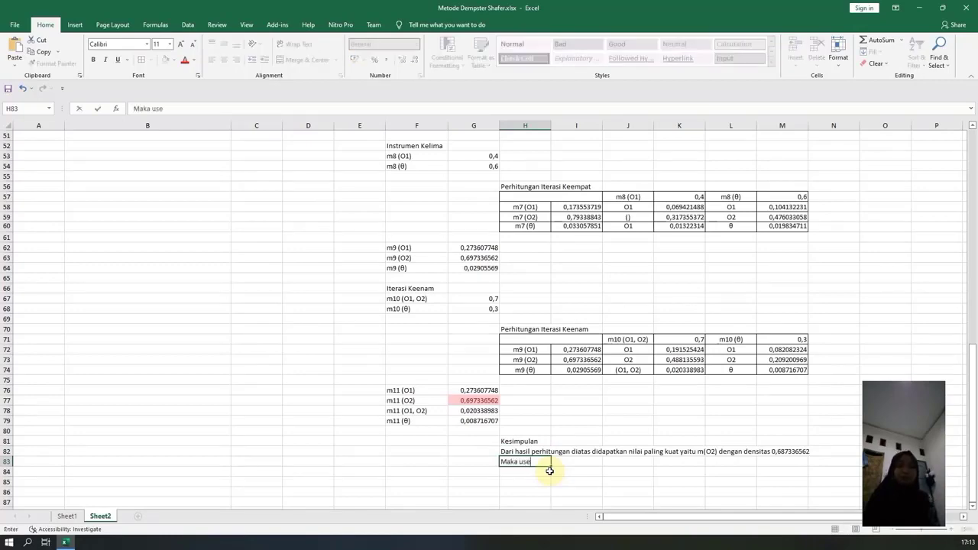
scroll(302, 244, "up", 15)
scroll(303, 244, "up", 2)
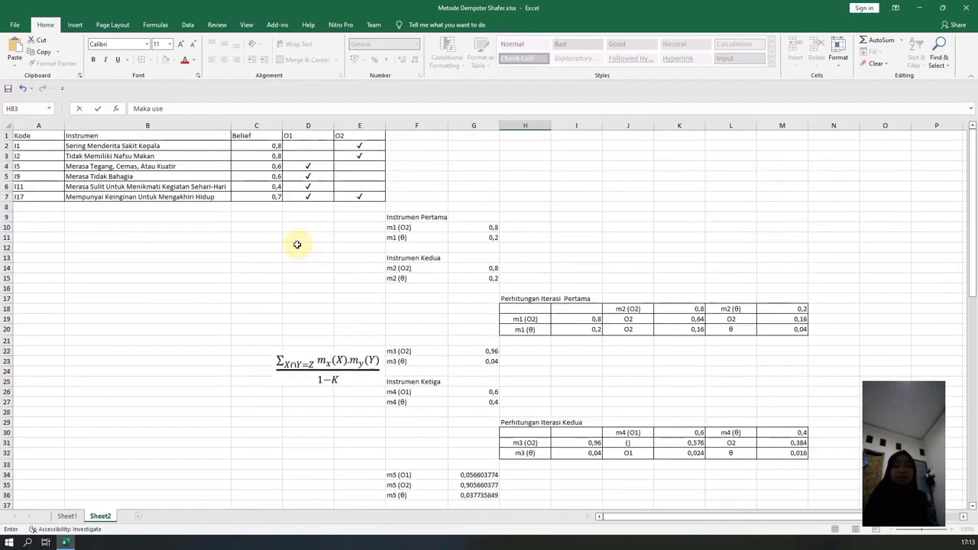
left_click(68, 516)
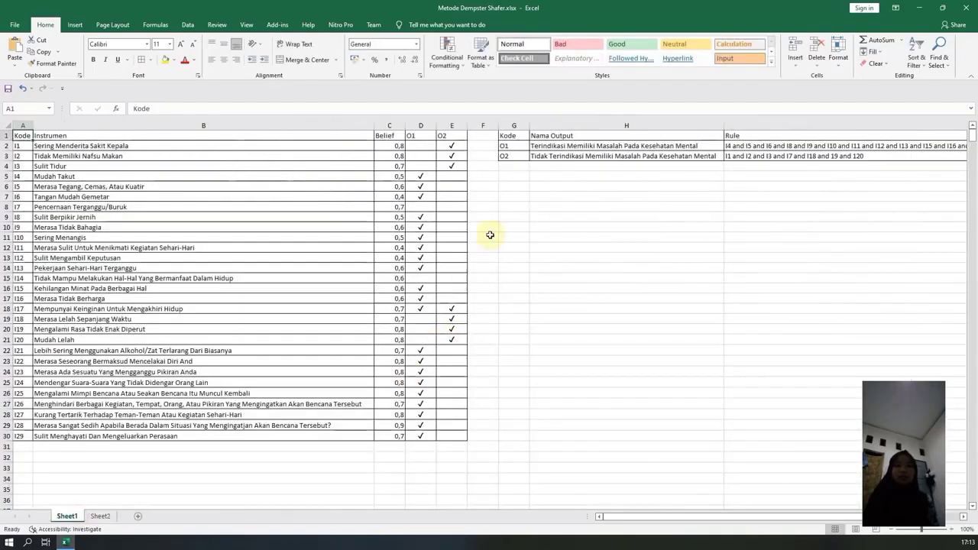
left_click(571, 157)
key("ctrl+c")
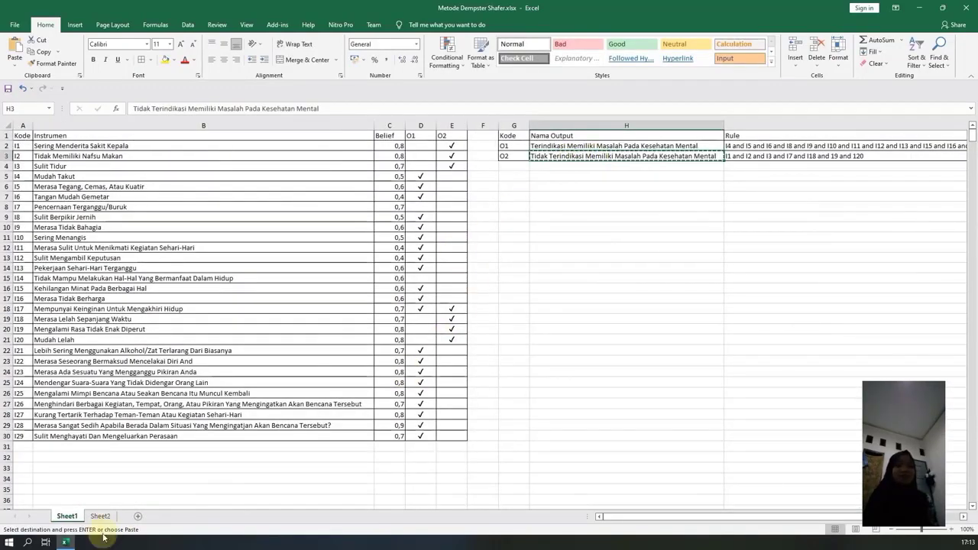
Extend the second conclusion line in H83 on Sheet2 to read: Maka user dinyatakan "Tidak mengalami.
left_click(100, 516)
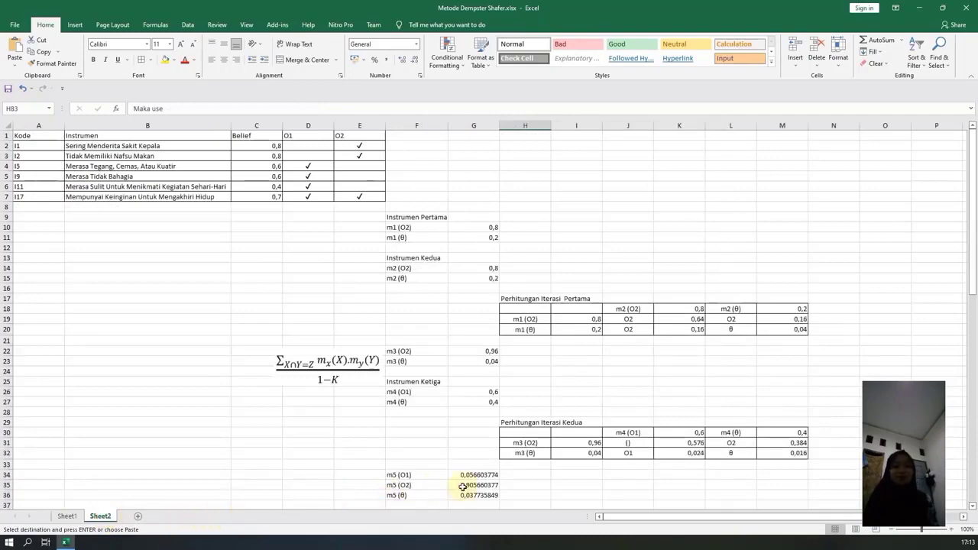
scroll(497, 489, "down", 7)
scroll(568, 474, "down", 11)
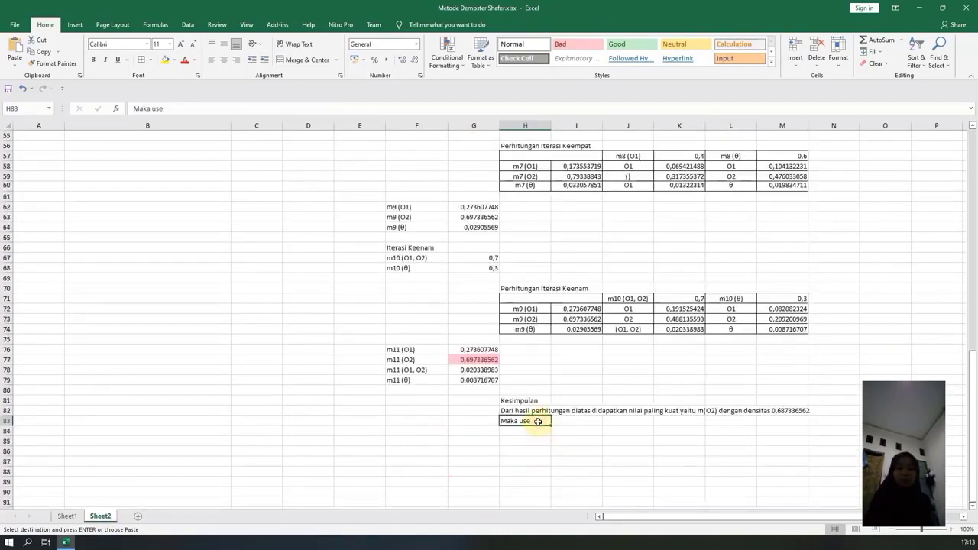
left_click(181, 109)
type("r")
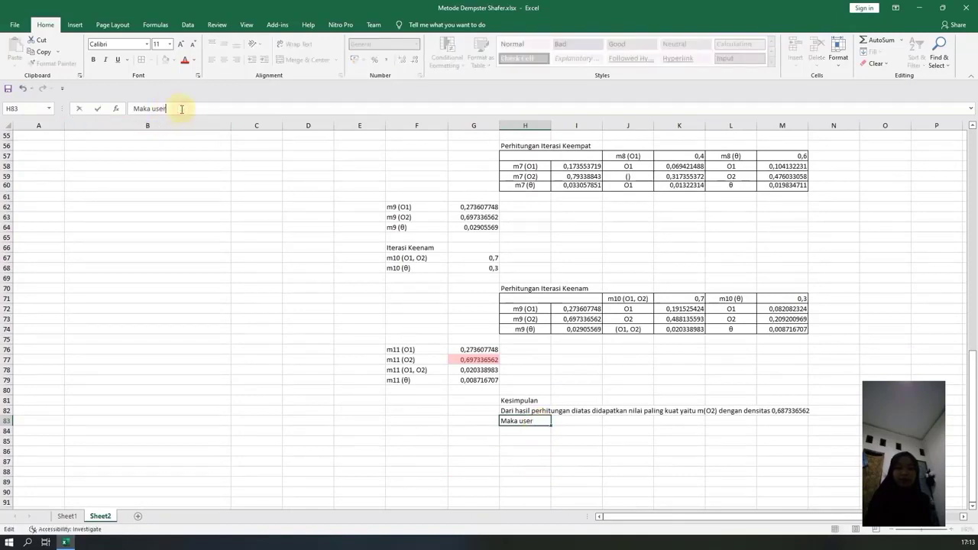
type(" dinyatakan")
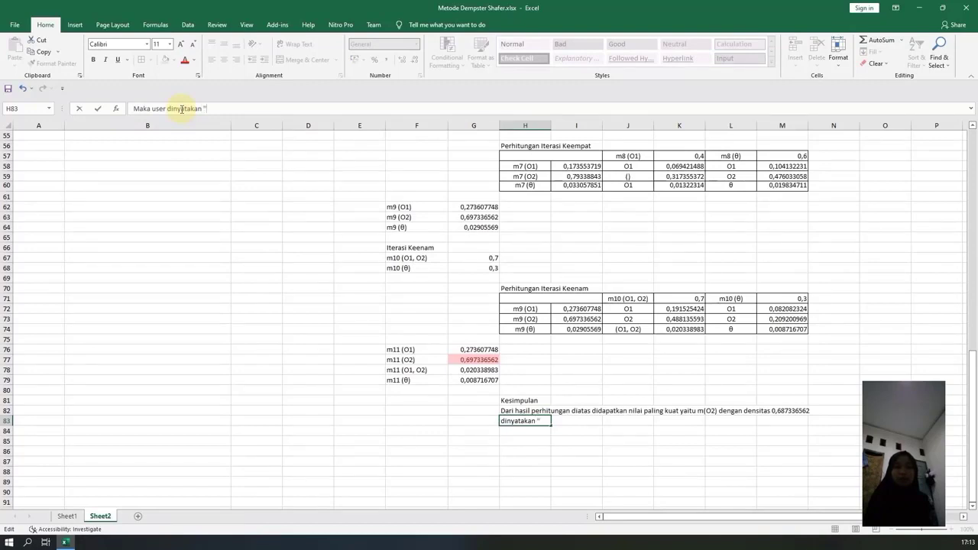
type(" \"Tidak mengalami")
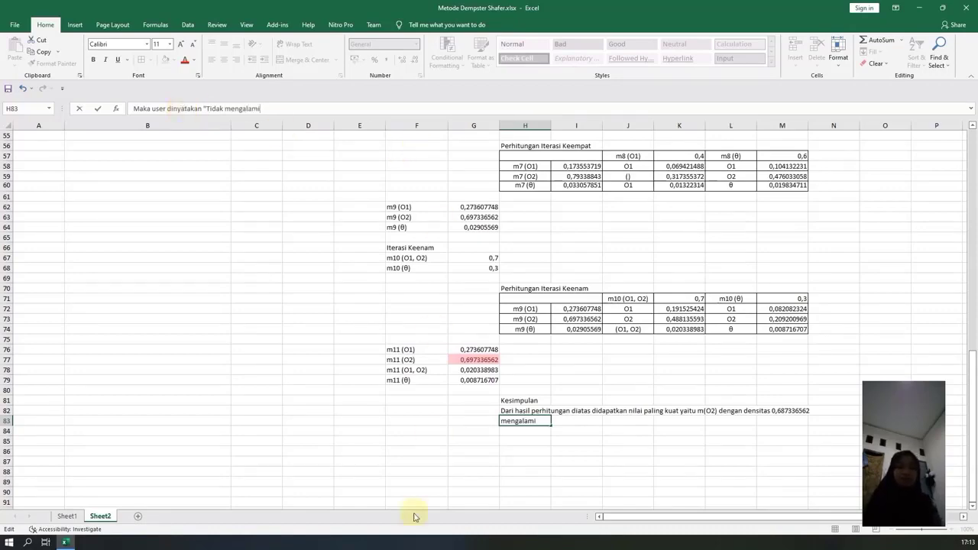
Check the O2 output name on Sheet1 and complete H83 on Sheet2 as: Maka user dinyatakan "Tidak terindikasi mengalami kesehatan mental".
left_click(67, 516)
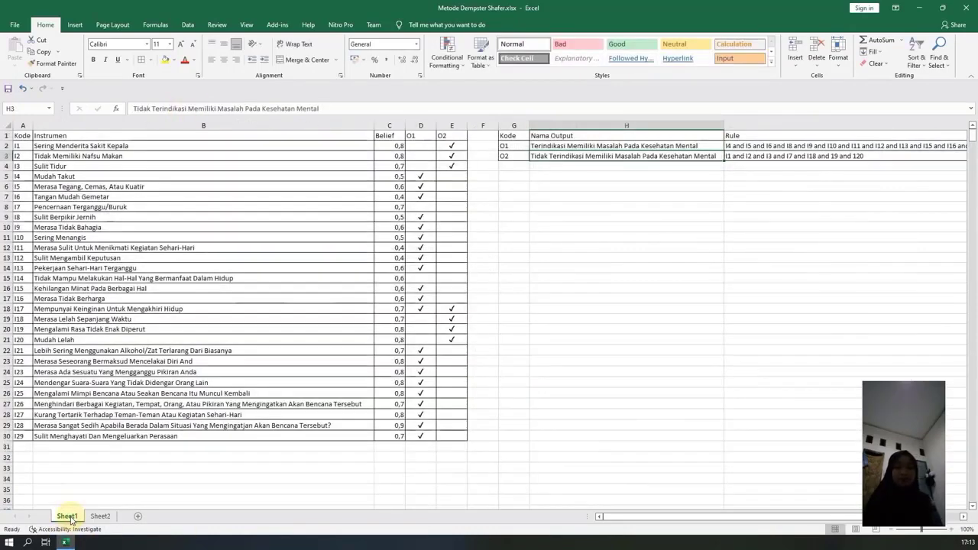
left_click(110, 519)
left_click(68, 517)
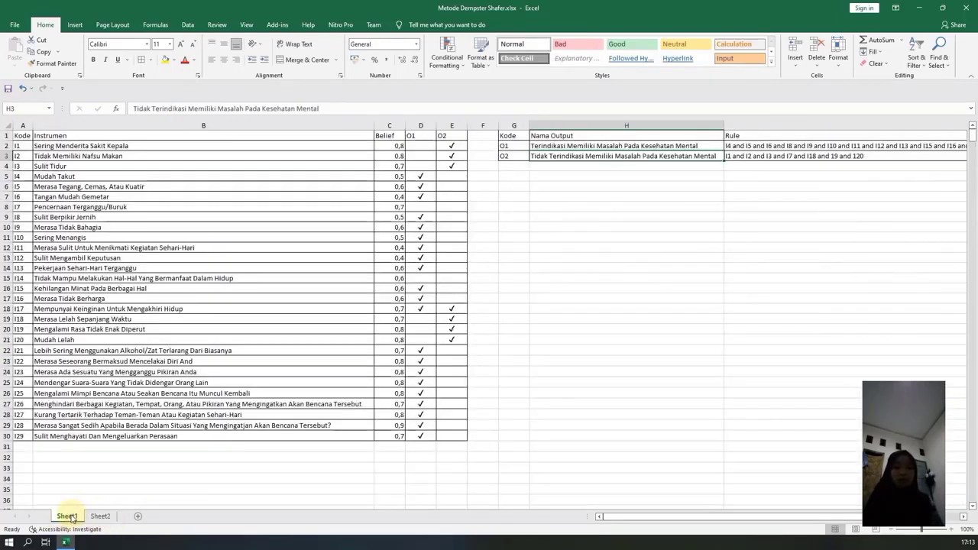
left_click(100, 516)
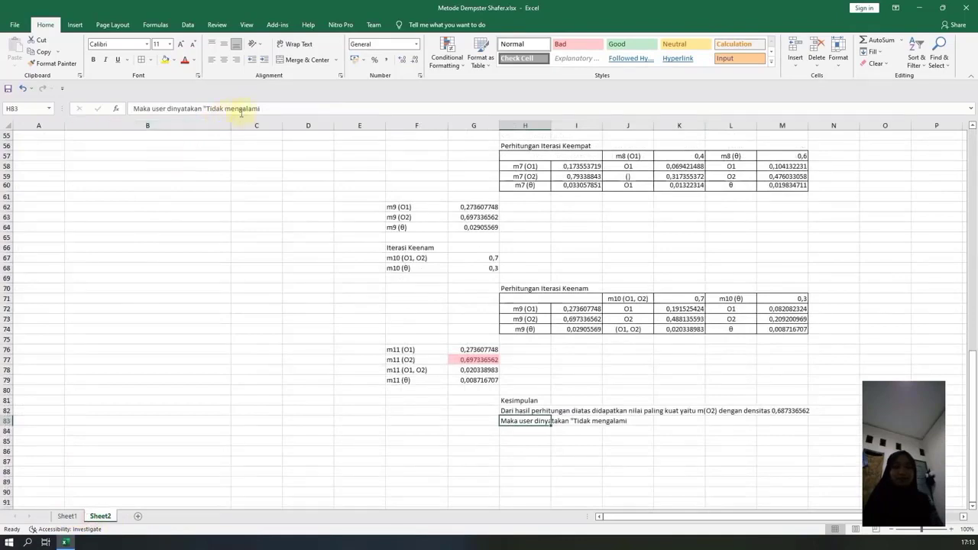
double_click(241, 109)
type("terin")
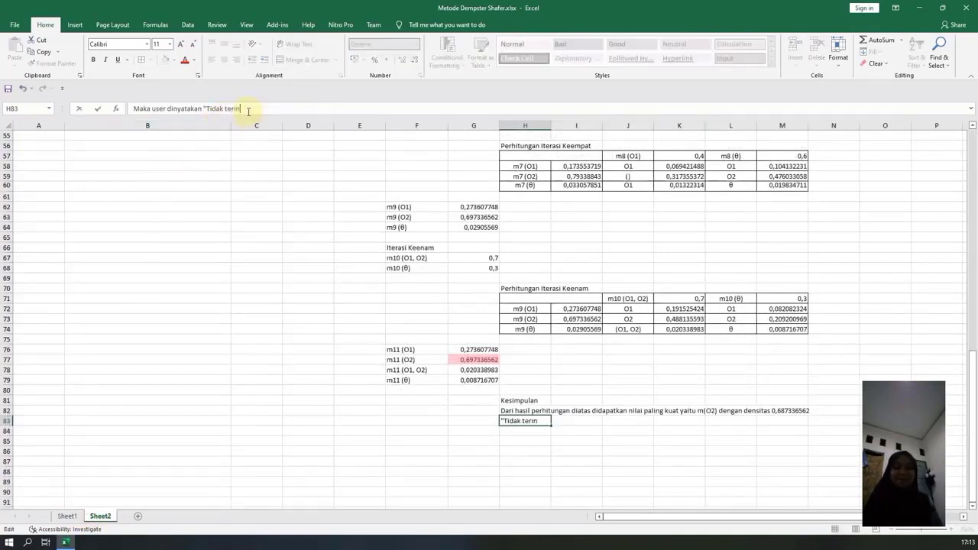
type("dikasi mengalami kesehatan")
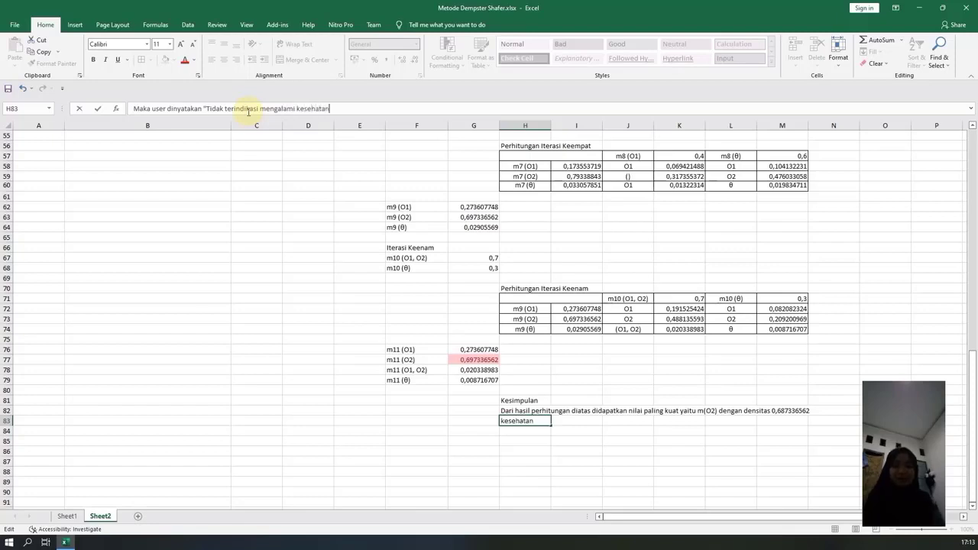
type(" menta")
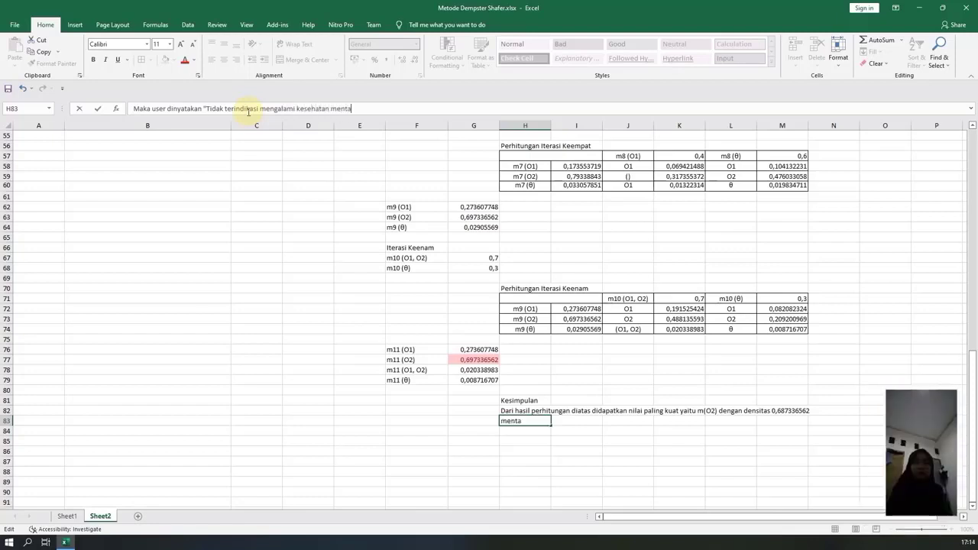
type("l\"")
key("Return")
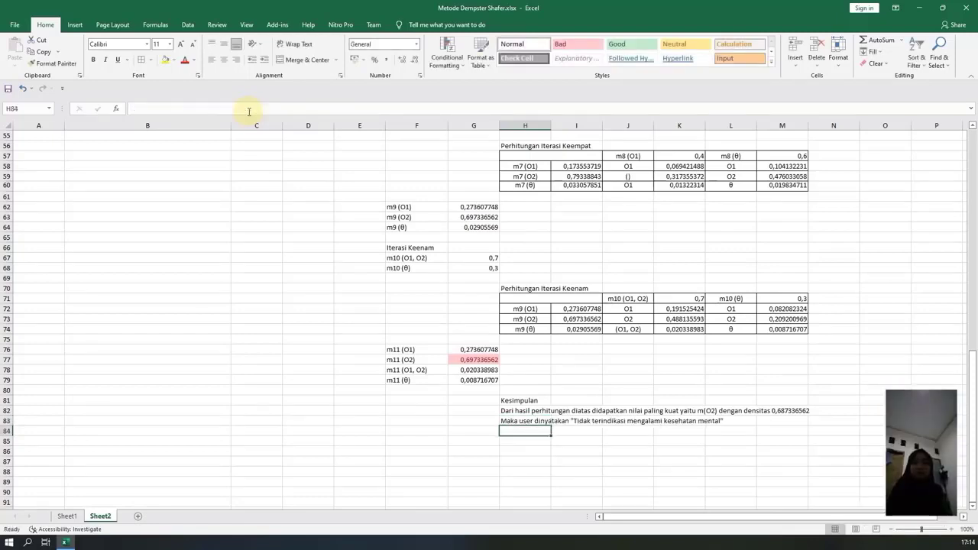
Select the whole conclusion block H81:M83, including the Kesimpulan heading and both lines below it.
left_click_drag(522, 413, 782, 396)
left_click(609, 439)
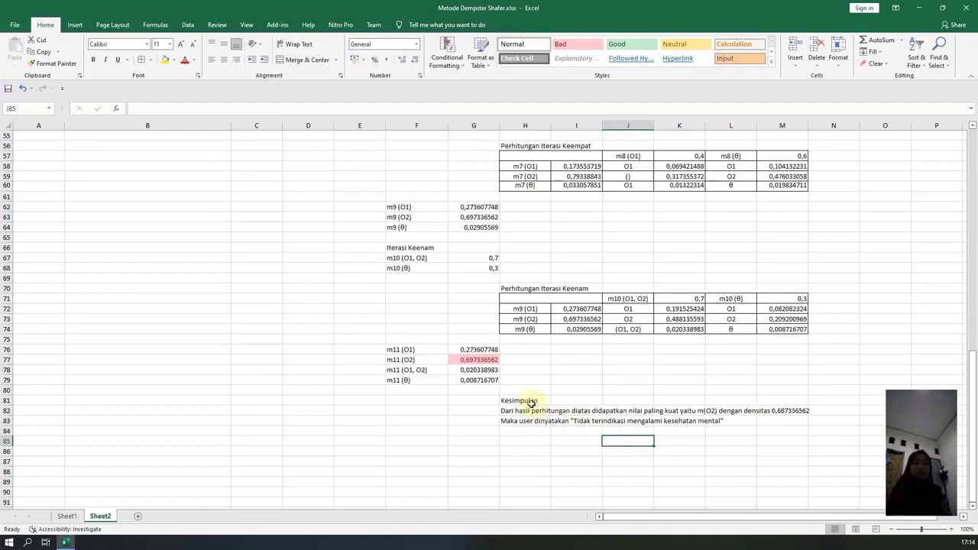
left_click_drag(524, 401, 771, 420)
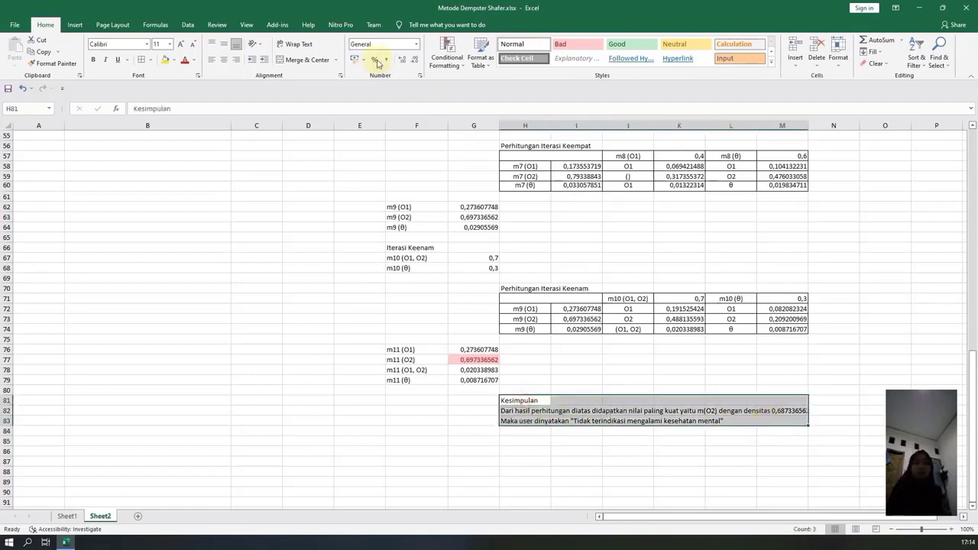